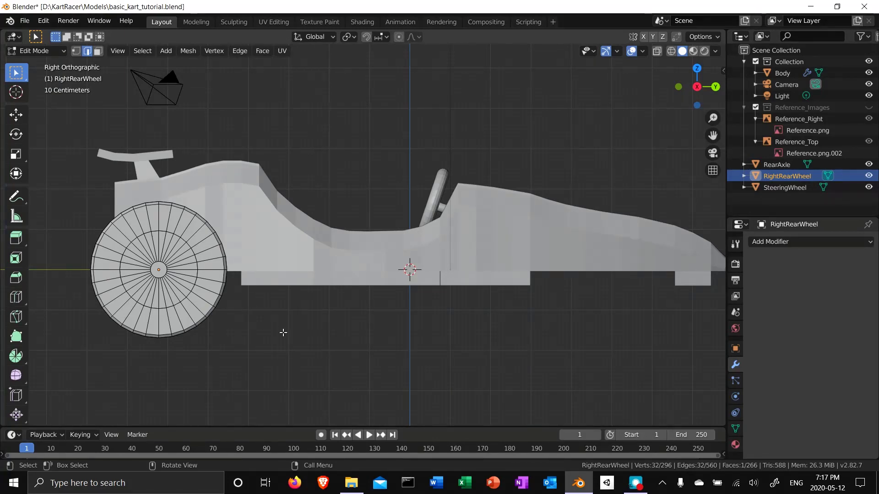
{"action": "scroll", "coordinate": [267, 324], "scroll_direction": "up", "scroll_amount": 3}
{"action": "mouse_move", "coordinate": [267, 324]}
{"action": "middle_mouse_down"}
{"action": "mouse_move", "coordinate": [257, 316]}
{"action": "mouse_move", "coordinate": [229, 325]}
{"action": "mouse_move", "coordinate": [302, 318]}
{"action": "mouse_move", "coordinate": [275, 315]}
{"action": "middle_mouse_up"}
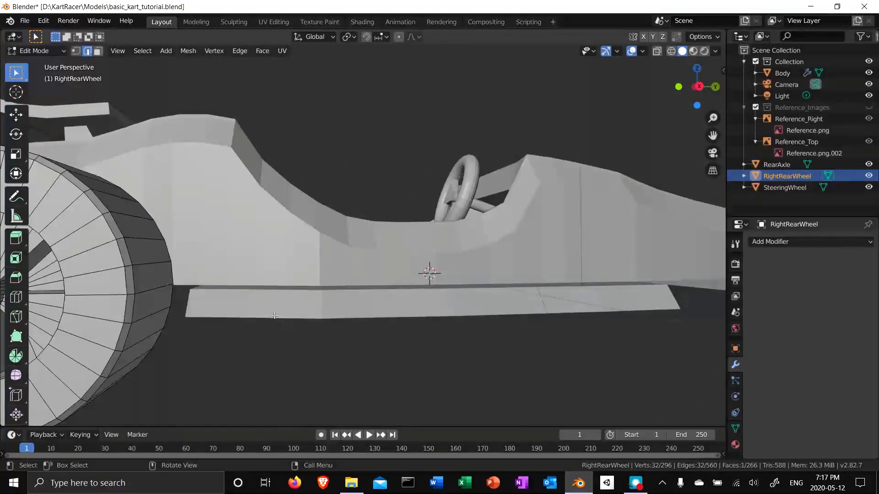
{"action": "key", "text": "KP_3"}
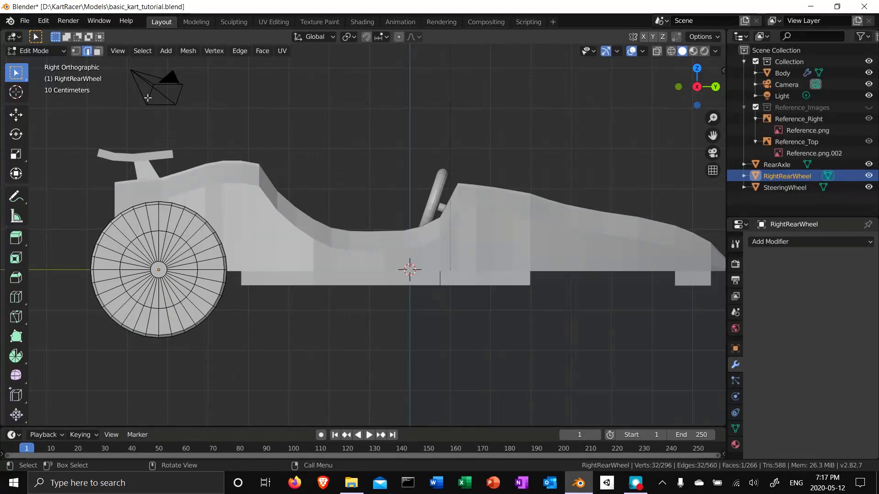
Switch to face selection and select three adjacent inner-ring faces of the right rear wheel, clockwise from the 12 o'clock edge
{"action": "left_click", "coordinate": [97, 51]}
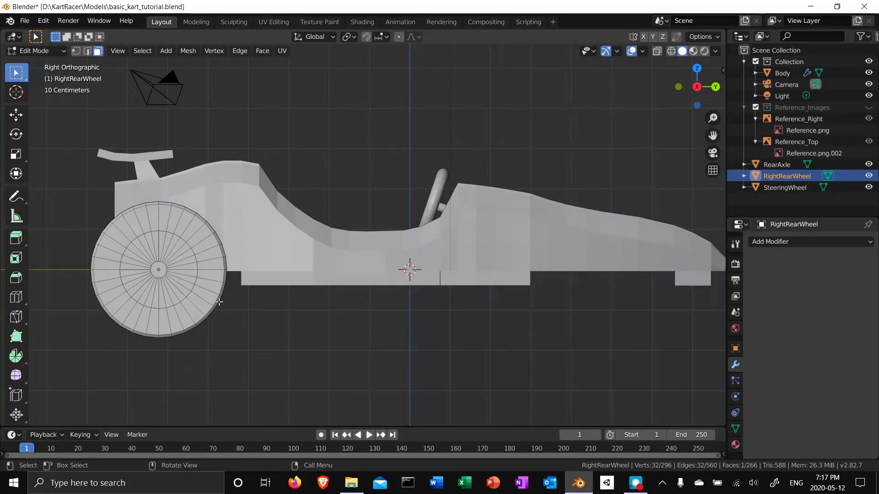
{"action": "scroll", "coordinate": [229, 294], "scroll_direction": "up", "scroll_amount": 2}
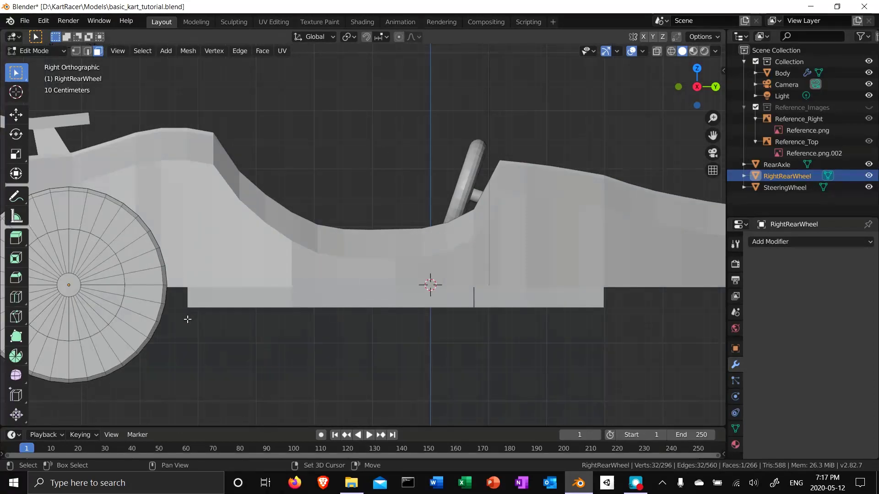
{"action": "middle_click_drag", "start_coordinate": [200, 310], "coordinate": [462, 289], "text": "shift"}
{"action": "scroll", "coordinate": [461, 290], "scroll_direction": "down", "scroll_amount": 2}
{"action": "scroll", "coordinate": [460, 291], "scroll_direction": "up", "scroll_amount": 6}
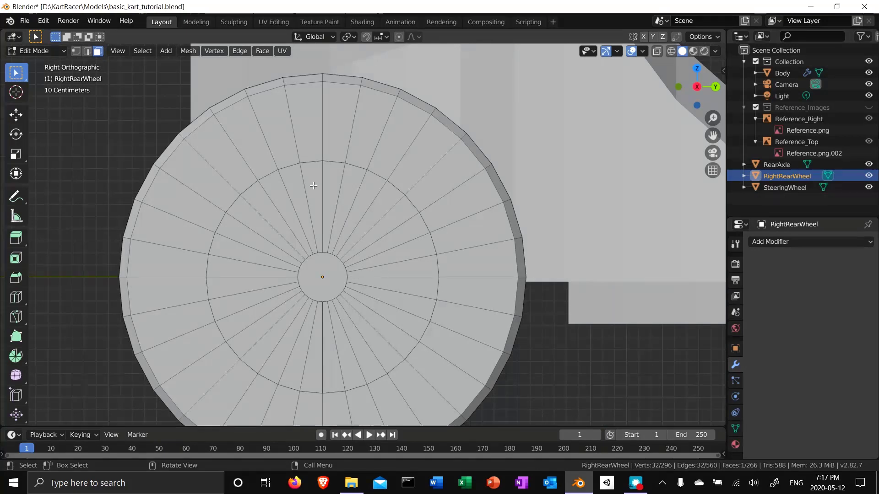
{"action": "left_click", "coordinate": [336, 176]}
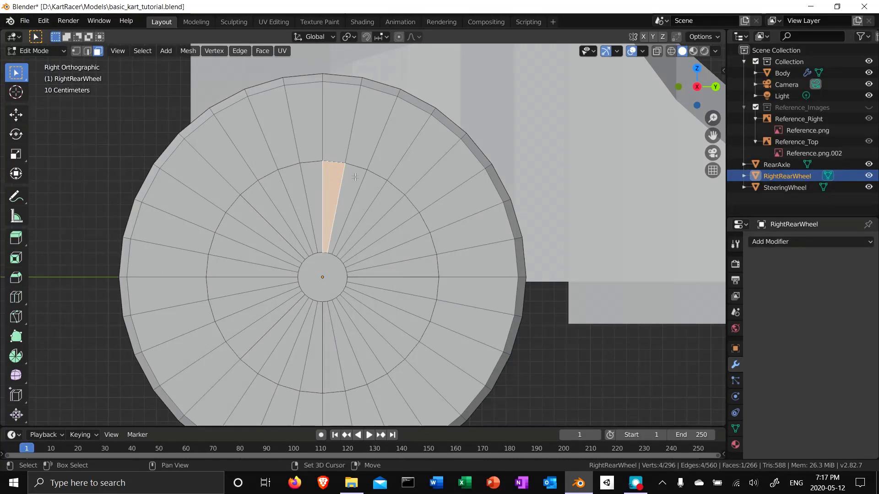
{"action": "left_click", "coordinate": [355, 177], "text": "shift"}
{"action": "left_click", "coordinate": [381, 195], "text": "shift"}
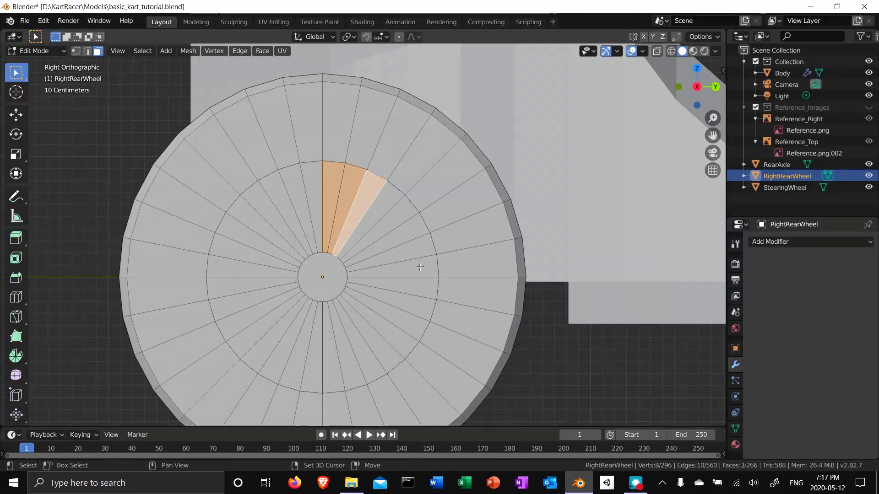
Add four more groups of three adjacent faces, spaced around the wheel's inner ring, to the selection
{"action": "left_click", "coordinate": [415, 252], "text": "shift"}
{"action": "left_click", "coordinate": [427, 289], "text": "shift"}
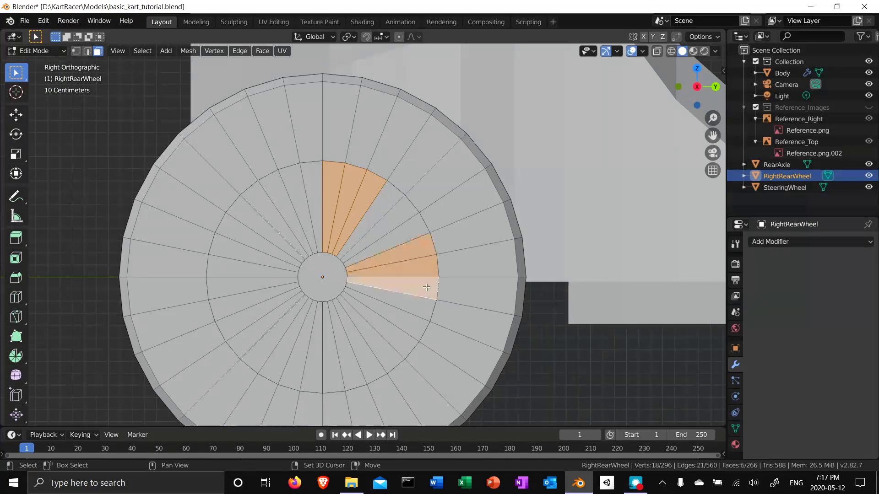
{"action": "left_click", "coordinate": [384, 354], "text": "shift"}
{"action": "left_click", "coordinate": [368, 364], "text": "shift"}
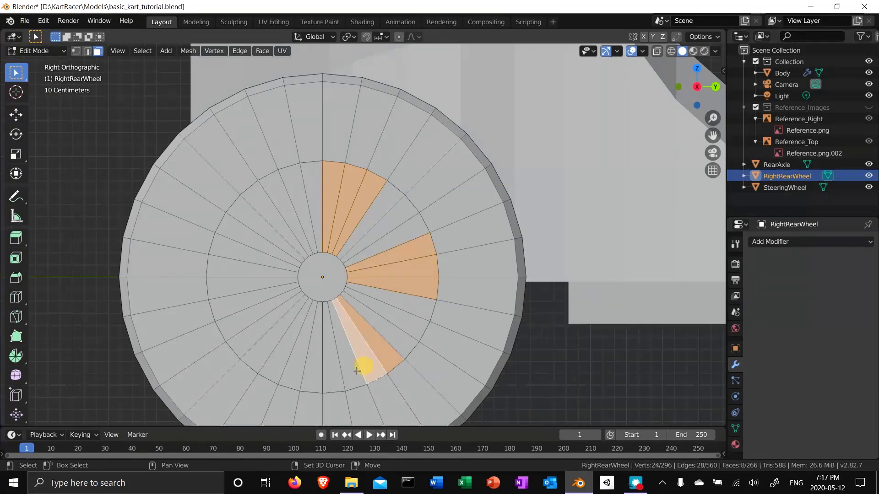
{"action": "left_click", "coordinate": [350, 373], "text": "shift"}
{"action": "left_click", "coordinate": [282, 364], "text": "shift"}
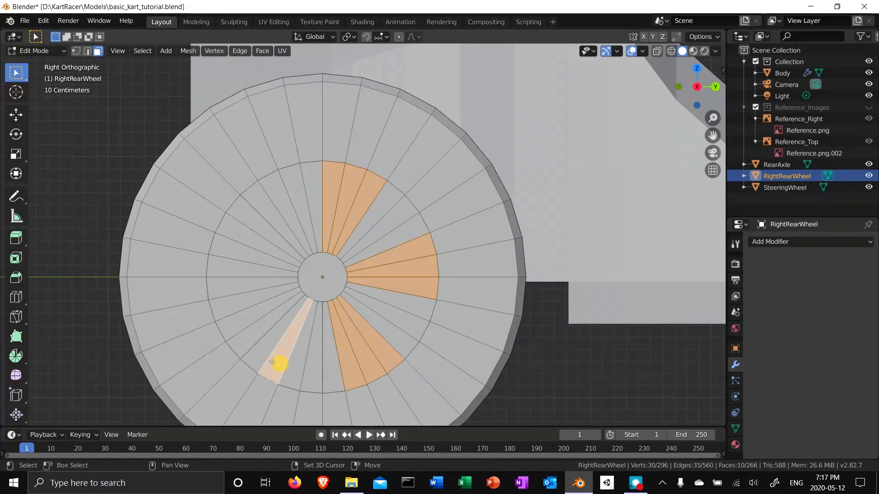
{"action": "left_click", "coordinate": [255, 355], "text": "shift"}
{"action": "left_click", "coordinate": [238, 339], "text": "shift"}
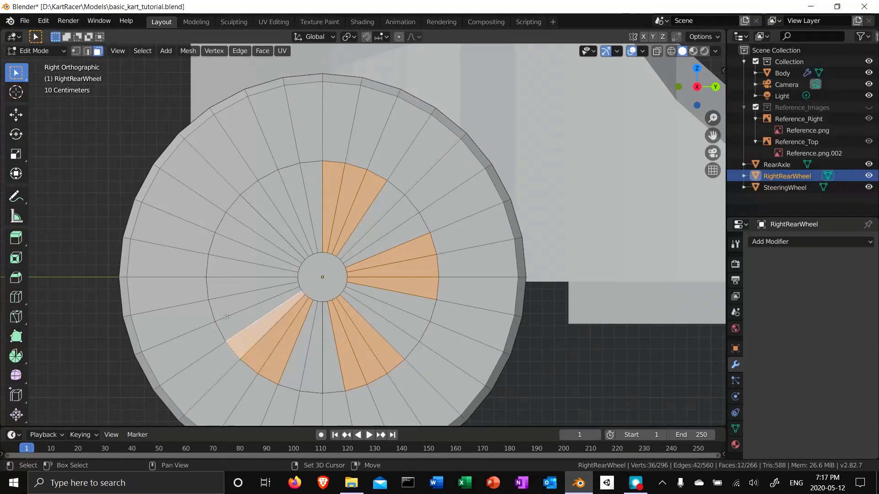
{"action": "left_click", "coordinate": [221, 264], "text": "shift"}
{"action": "left_click", "coordinate": [226, 248], "text": "shift"}
{"action": "left_click", "coordinate": [232, 230], "text": "shift"}
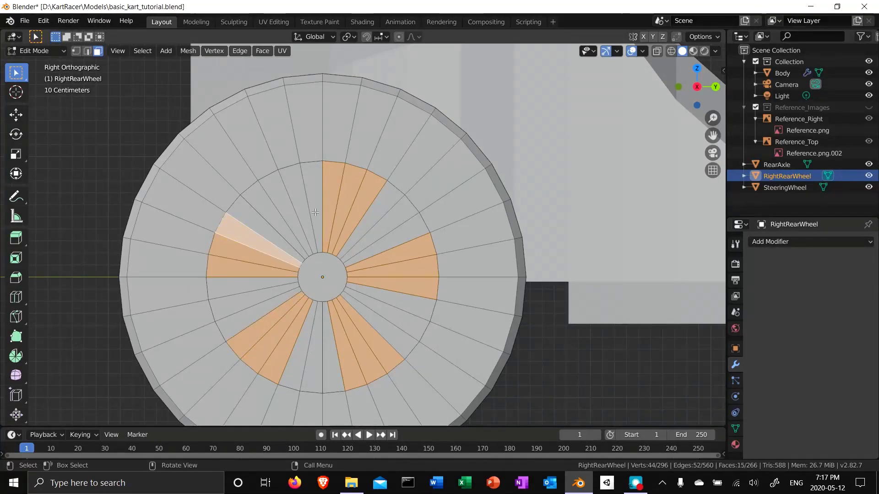
Regroup the inner-ring face selection into four groups of four, running clockwise from the 12, 3, 6 and 9 o'clock edges
{"action": "left_click", "coordinate": [391, 192], "text": "shift"}
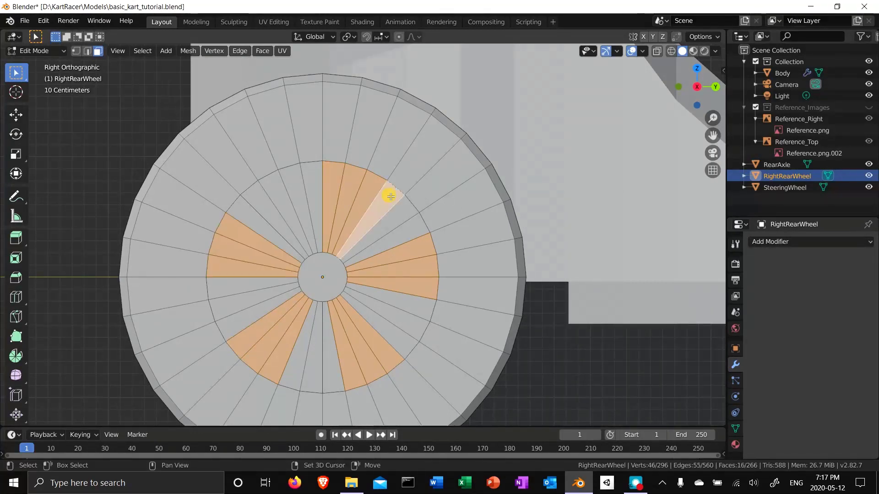
{"action": "left_click", "coordinate": [420, 250], "text": "shift"}
{"action": "left_click", "coordinate": [415, 303], "text": "shift"}
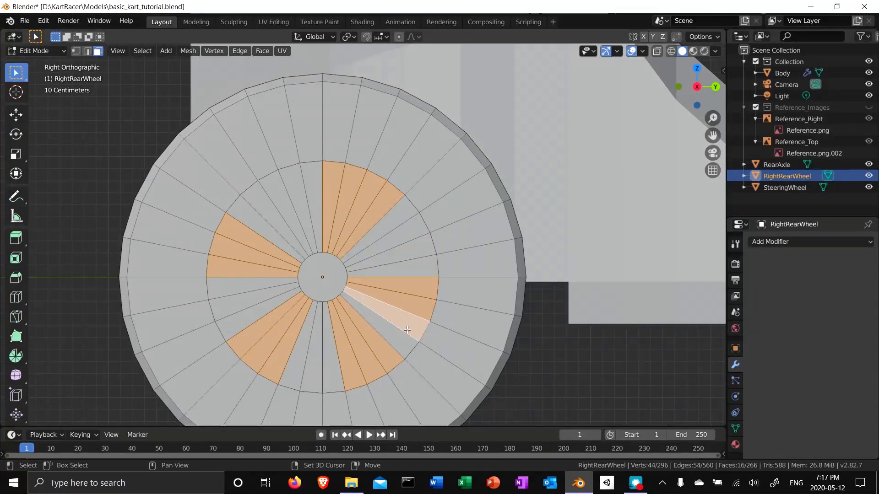
{"action": "left_click", "coordinate": [399, 341], "text": "shift"}
{"action": "left_click", "coordinate": [385, 356], "text": "shift"}
{"action": "left_click", "coordinate": [370, 366], "text": "shift"}
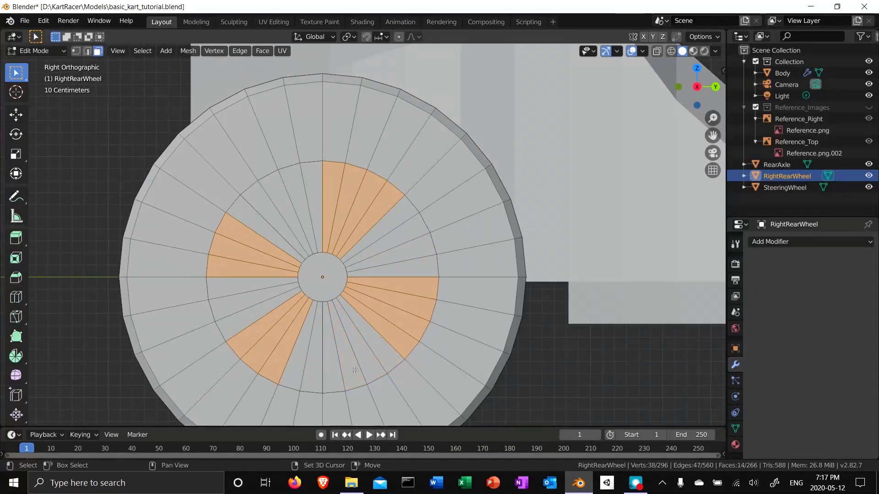
{"action": "left_click", "coordinate": [355, 372], "text": "shift"}
{"action": "left_click", "coordinate": [312, 376], "text": "shift"}
{"action": "left_click", "coordinate": [296, 374], "text": "shift"}
{"action": "left_click", "coordinate": [242, 345], "text": "shift"}
{"action": "left_click", "coordinate": [242, 346], "text": "shift"}
{"action": "left_click", "coordinate": [256, 223], "text": "shift"}
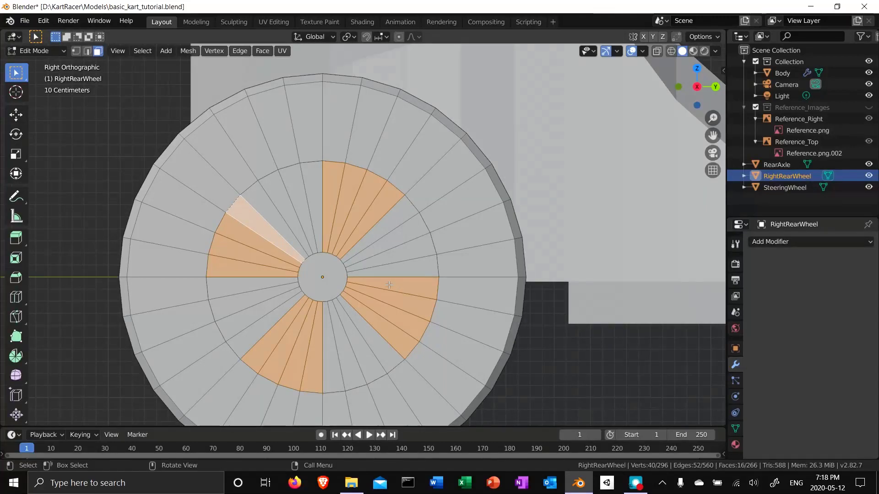
Grow the four-spoke face selection by one level with Select More so it takes in the adjoining side faces
{"action": "middle_click_drag", "start_coordinate": [389, 260], "coordinate": [406, 265]}
{"action": "scroll", "coordinate": [409, 263], "scroll_direction": "up", "scroll_amount": 2}
{"action": "scroll", "coordinate": [409, 265], "scroll_direction": "down", "scroll_amount": 5}
{"action": "scroll", "coordinate": [409, 265], "scroll_direction": "down", "scroll_amount": 8}
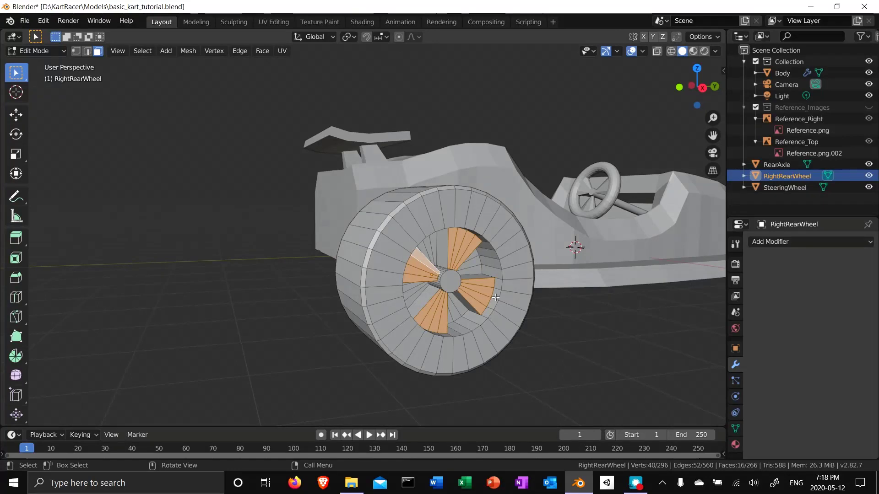
{"action": "key", "text": "ctrl"}
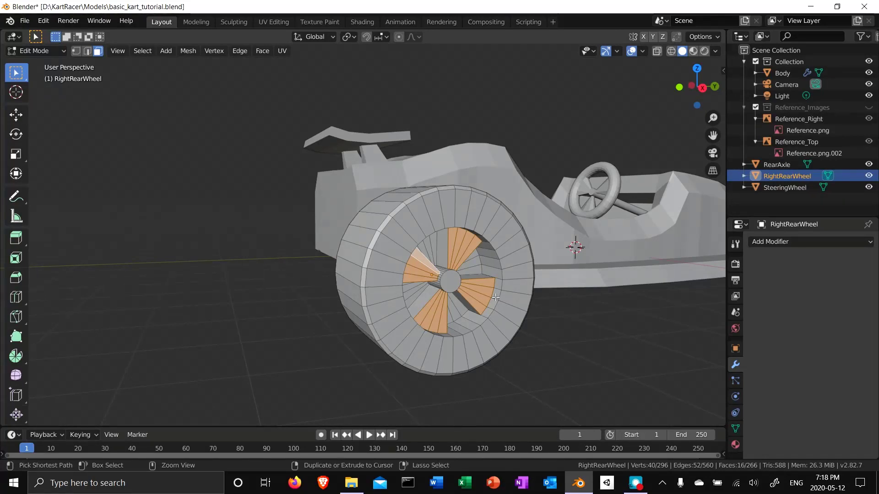
{"action": "key", "text": "ctrl+KP_Add"}
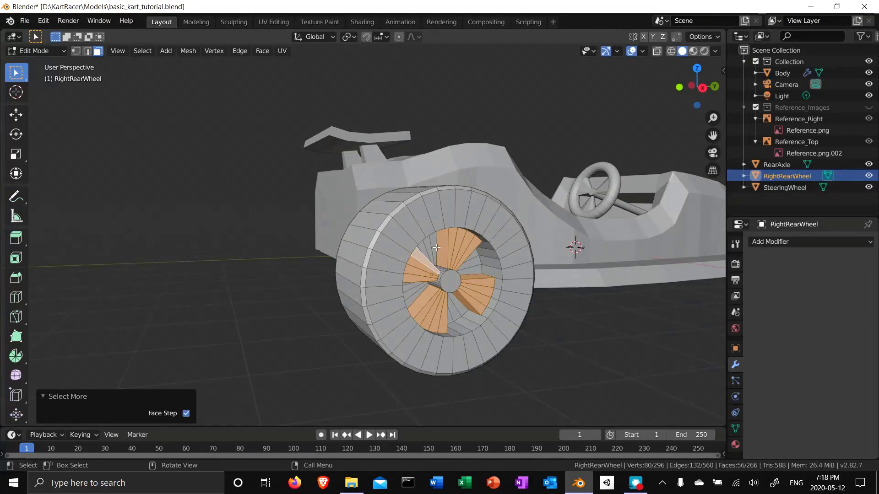
{"action": "mouse_move", "coordinate": [508, 299]}
{"action": "middle_mouse_down"}
{"action": "mouse_move", "coordinate": [451, 293]}
{"action": "mouse_move", "coordinate": [455, 303]}
{"action": "mouse_move", "coordinate": [584, 280]}
{"action": "mouse_move", "coordinate": [555, 232]}
{"action": "mouse_move", "coordinate": [500, 300]}
{"action": "middle_mouse_up"}
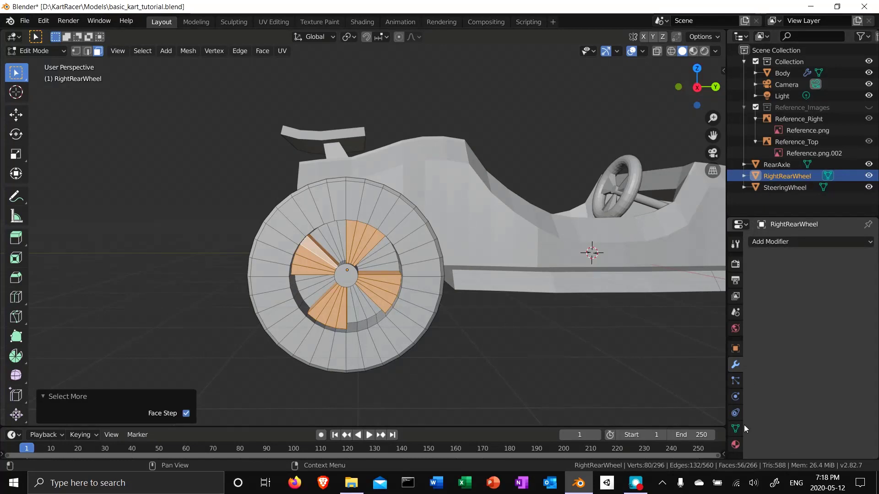
Create a new material on the right rear wheel and name it Rim_Light_Metal
{"action": "left_click", "coordinate": [736, 446]}
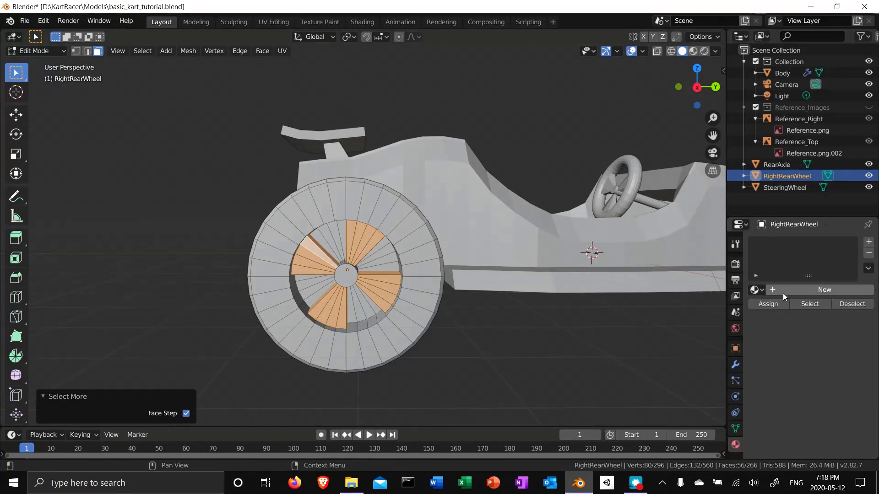
{"action": "left_click", "coordinate": [799, 289]}
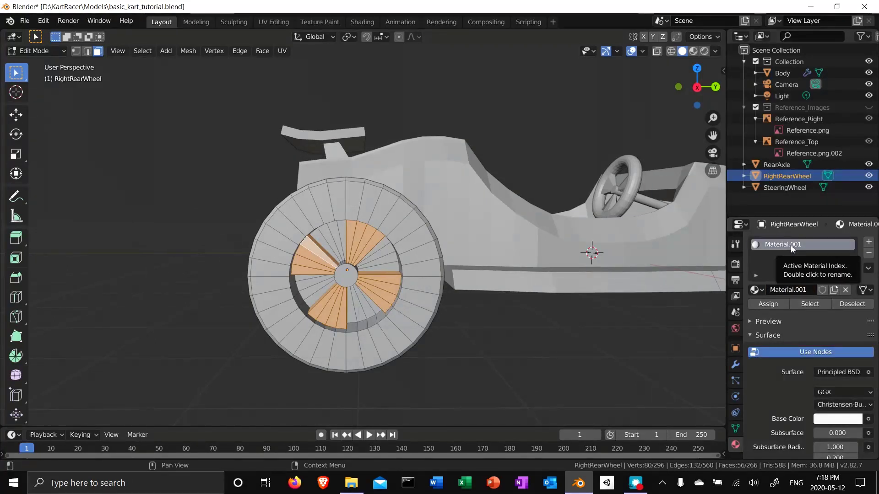
{"action": "double_click", "coordinate": [803, 245]}
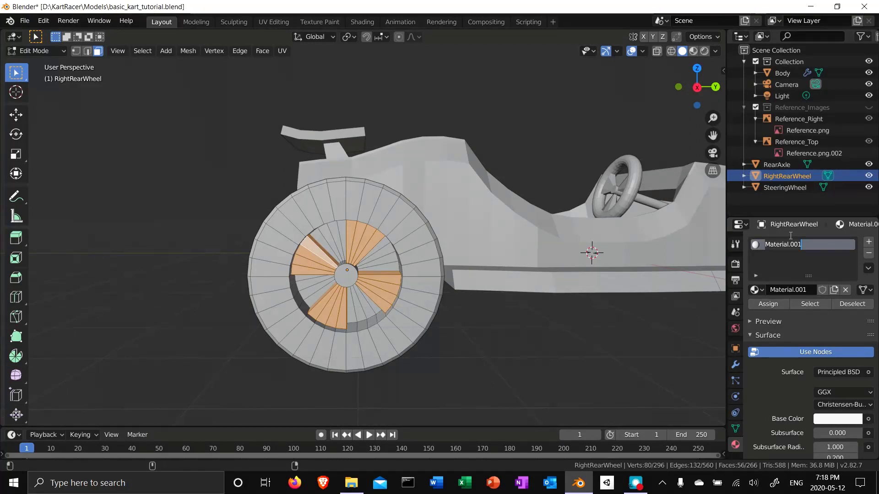
{"action": "type", "text": "Rim_"}
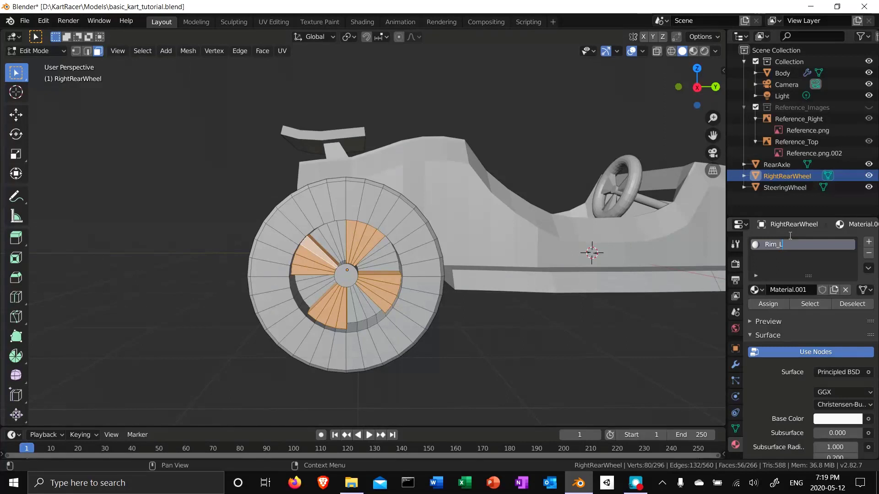
{"action": "type", "text": "Light_Metal"}
{"action": "key", "text": "Return"}
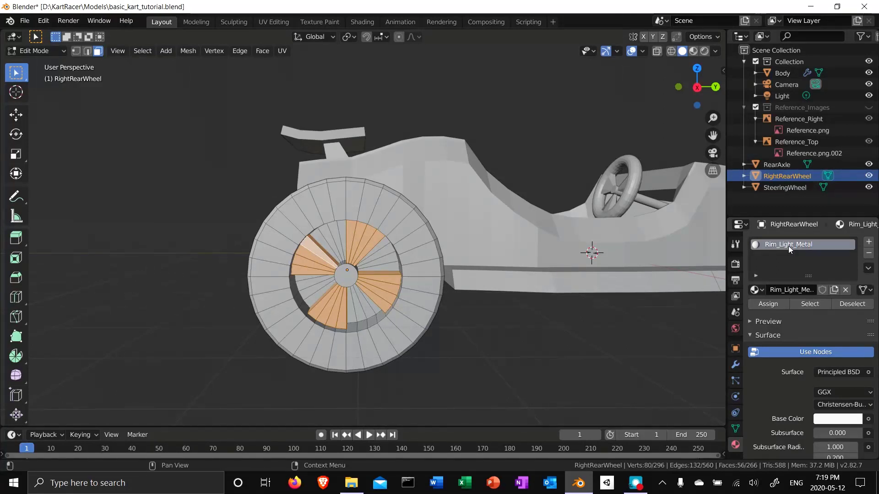
Set the Rim_Light_Metal material's Metallic value to about 0.569 and darken its base color to light gray
{"action": "scroll", "coordinate": [809, 304], "scroll_direction": "down", "scroll_amount": 1}
{"action": "scroll", "coordinate": [811, 306], "scroll_direction": "down", "scroll_amount": 2}
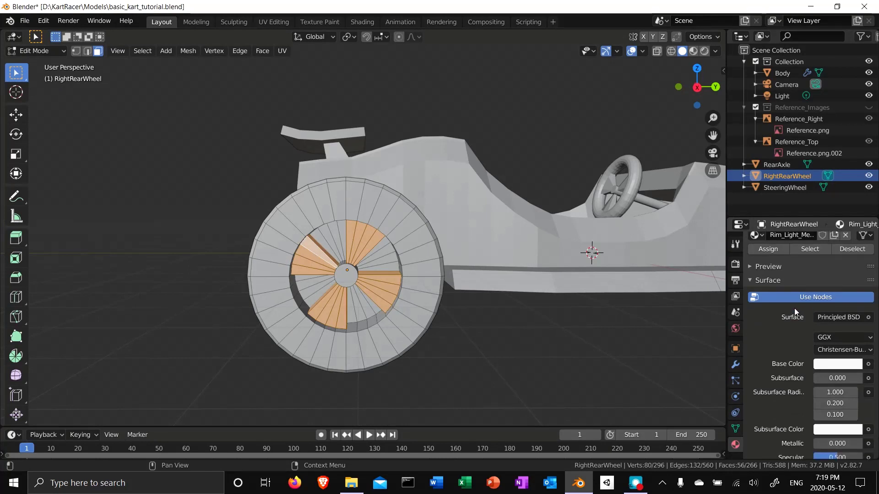
{"action": "scroll", "coordinate": [793, 372], "scroll_direction": "down", "scroll_amount": 4}
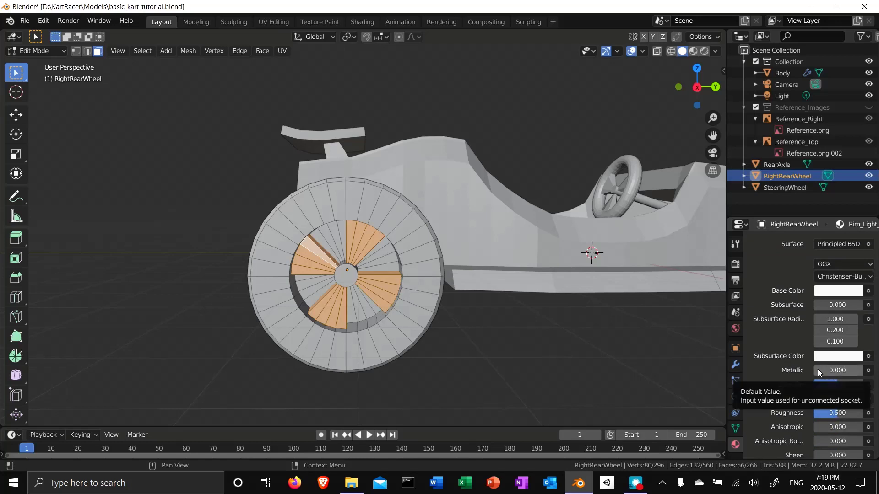
{"action": "left_click_drag", "start_coordinate": [817, 369], "coordinate": [841, 369]}
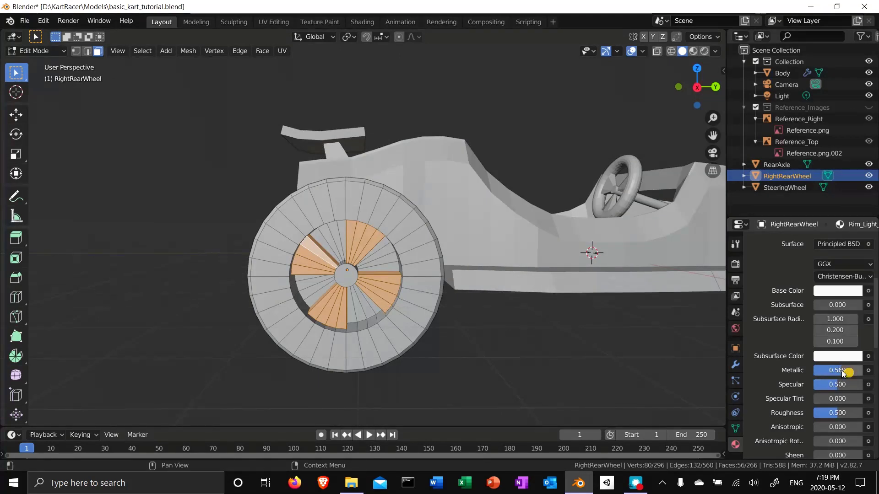
{"action": "left_click", "coordinate": [841, 292]}
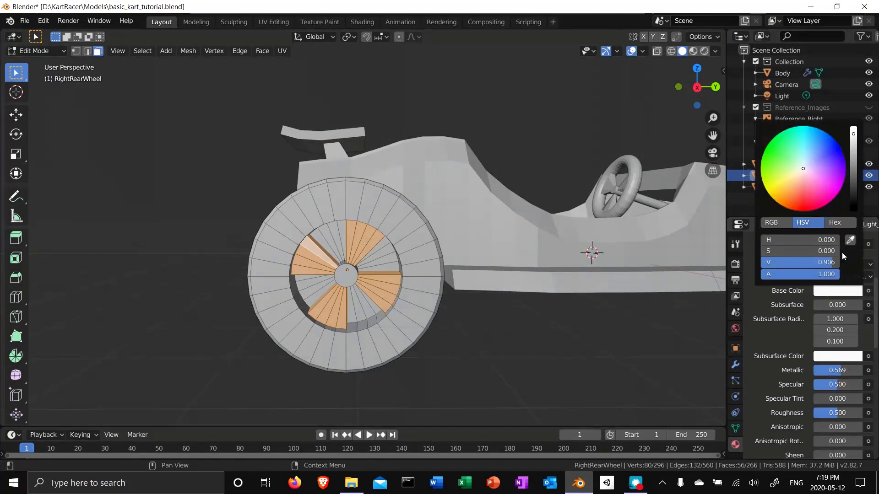
{"action": "left_click", "coordinate": [854, 152]}
{"action": "left_click_drag", "start_coordinate": [855, 154], "coordinate": [857, 157]}
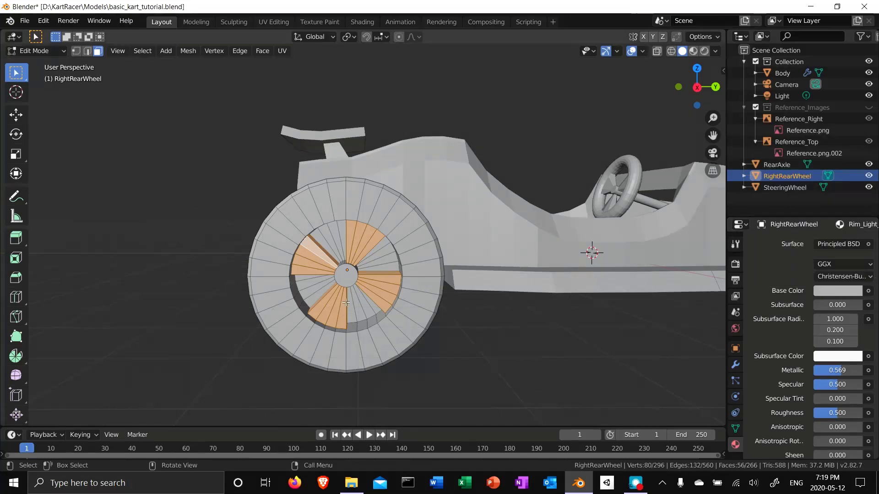
Select the wheel's central hub face, grow the selection to its side faces, and assign Rim_Light_Metal to them
{"action": "left_click", "coordinate": [346, 275]}
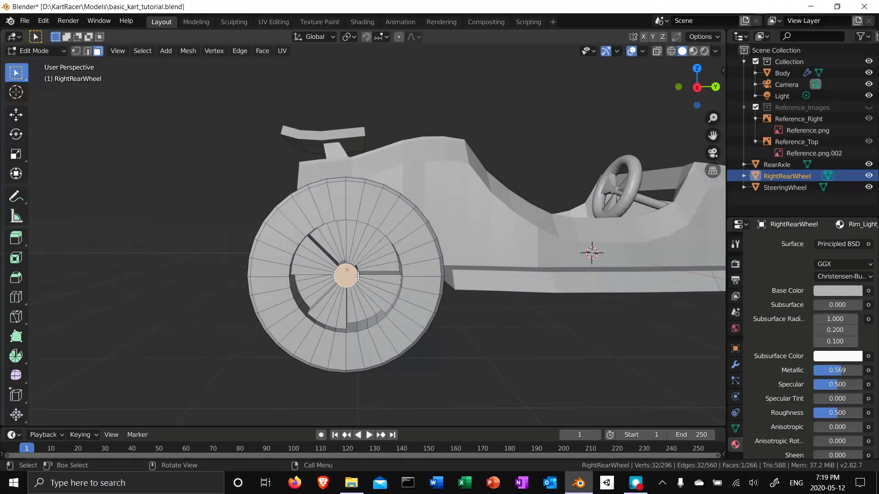
{"action": "key", "text": "ctrl"}
{"action": "key", "text": "ctrl+KP_Add"}
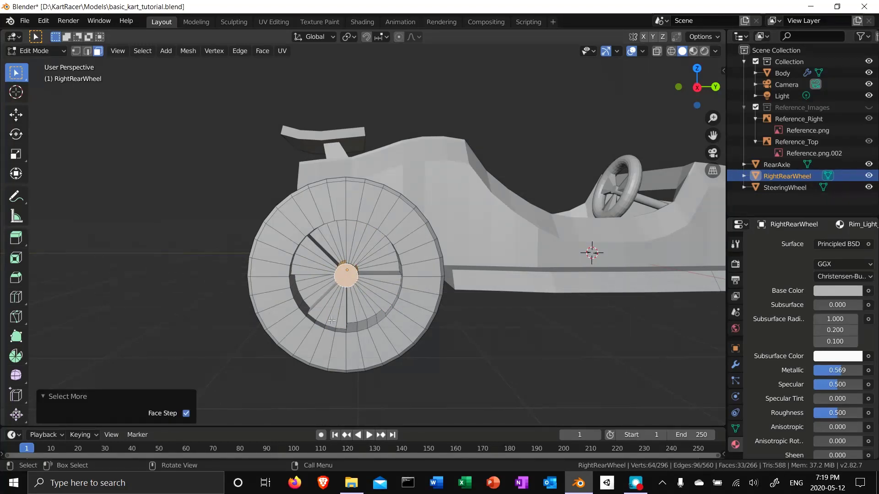
{"action": "mouse_move", "coordinate": [327, 307]}
{"action": "middle_mouse_down"}
{"action": "mouse_move", "coordinate": [374, 290]}
{"action": "mouse_move", "coordinate": [344, 311]}
{"action": "middle_mouse_up"}
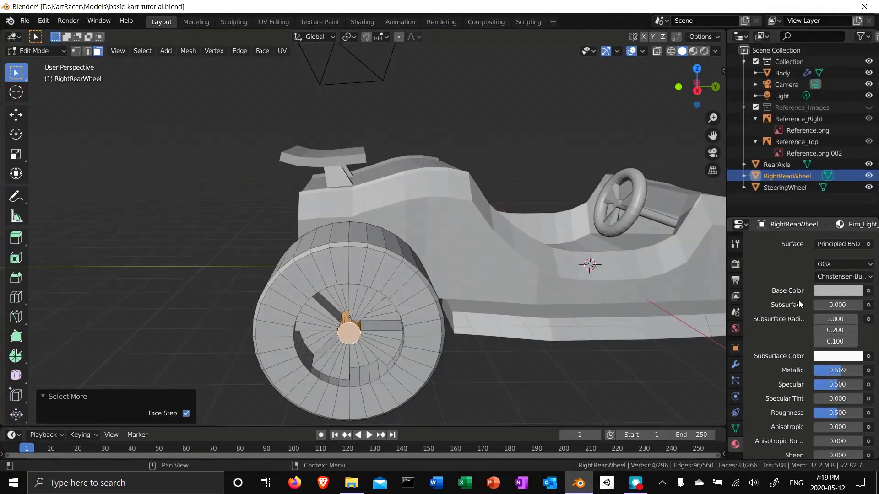
{"action": "scroll", "coordinate": [801, 269], "scroll_direction": "up", "scroll_amount": 6}
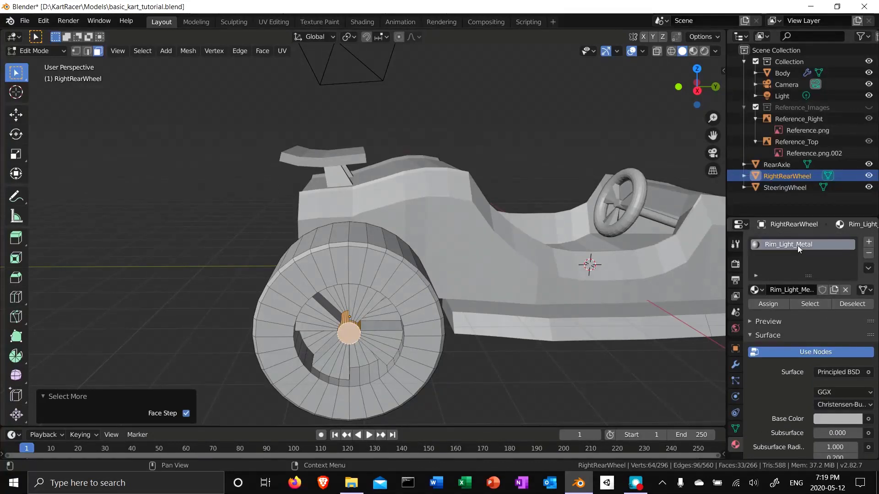
{"action": "left_click", "coordinate": [770, 304]}
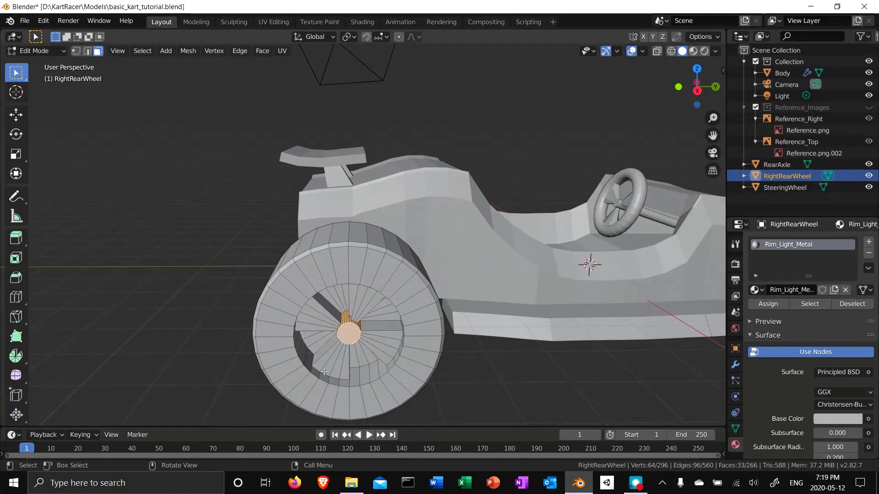
Select the outer faces of the wheel's four raised spokes, grow the selection to their side faces, and assign Rim_Light_Metal
{"action": "middle_click_drag", "start_coordinate": [326, 366], "coordinate": [377, 326]}
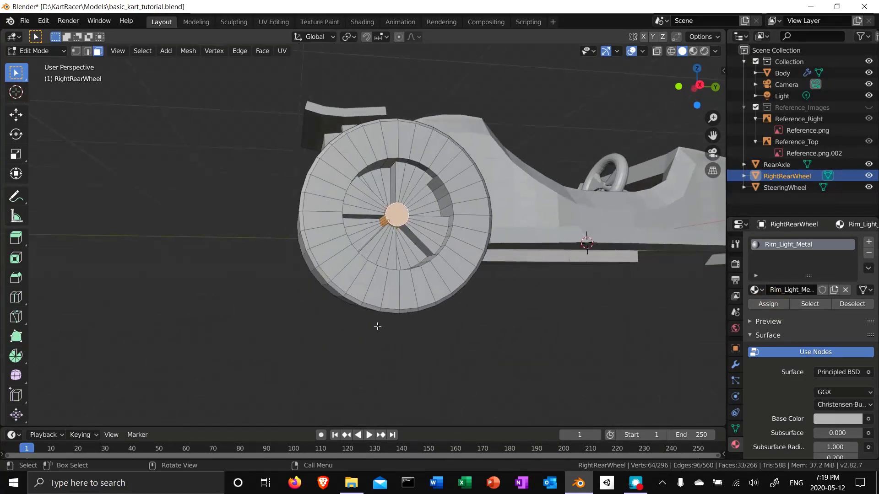
{"action": "left_click", "coordinate": [370, 247]}
{"action": "left_click", "coordinate": [382, 255], "text": "shift"}
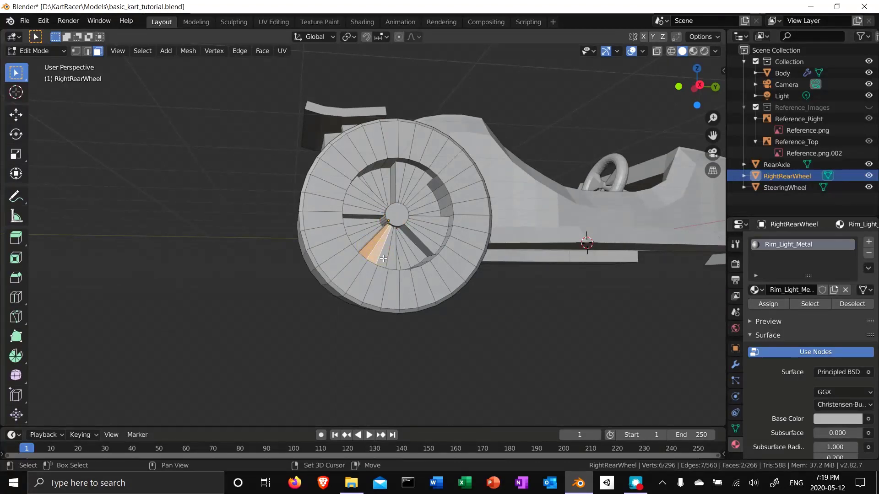
{"action": "left_click", "coordinate": [388, 260], "text": "shift"}
{"action": "left_click", "coordinate": [393, 257], "text": "shift"}
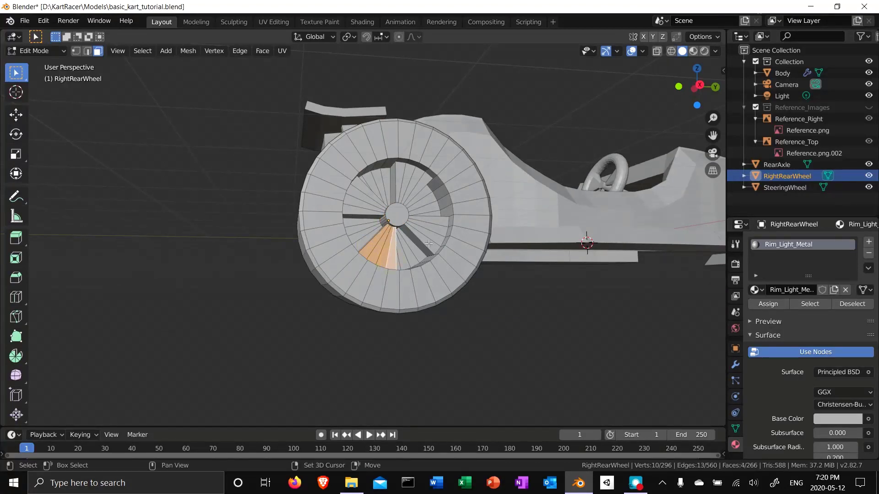
{"action": "left_click", "coordinate": [428, 244], "text": "shift"}
{"action": "left_click", "coordinate": [435, 235], "text": "shift"}
{"action": "left_click", "coordinate": [438, 227], "text": "shift"}
{"action": "left_click", "coordinate": [437, 219], "text": "shift"}
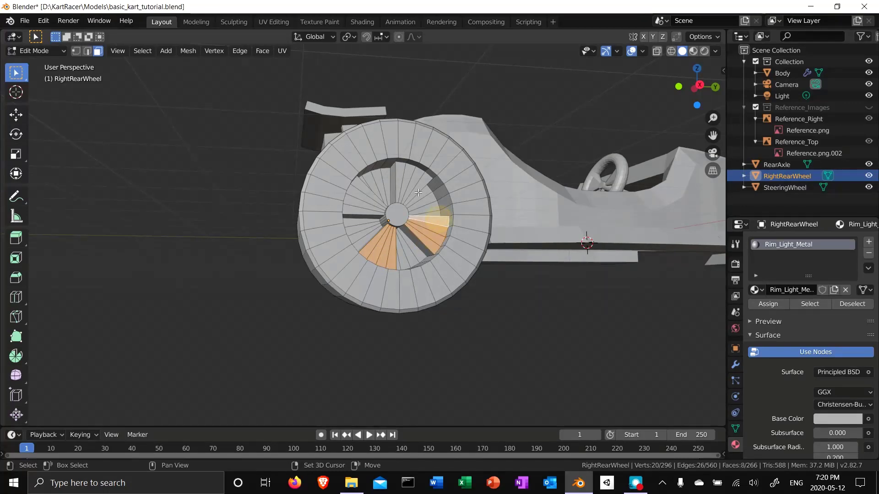
{"action": "left_click", "coordinate": [425, 186], "text": "shift"}
{"action": "left_click", "coordinate": [416, 180], "text": "shift"}
{"action": "left_click", "coordinate": [407, 179], "text": "shift"}
{"action": "left_click", "coordinate": [398, 178], "text": "shift"}
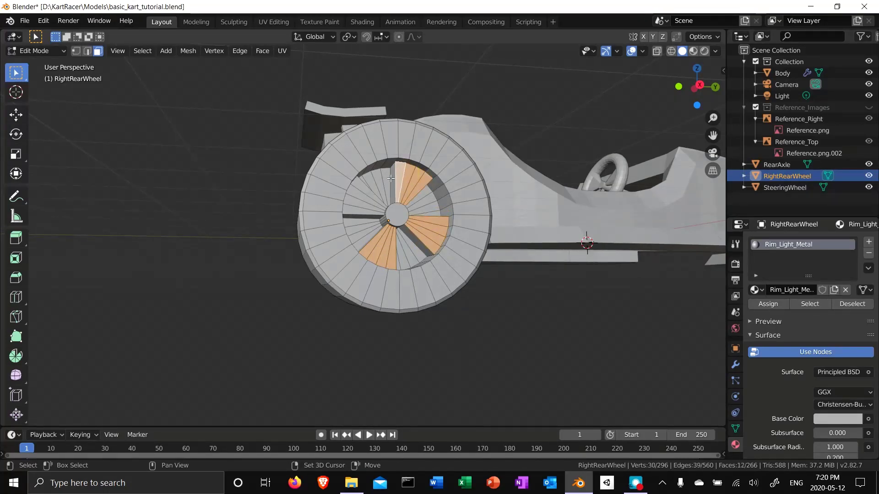
{"action": "left_click", "coordinate": [369, 190], "text": "shift"}
{"action": "left_click", "coordinate": [364, 200], "text": "shift"}
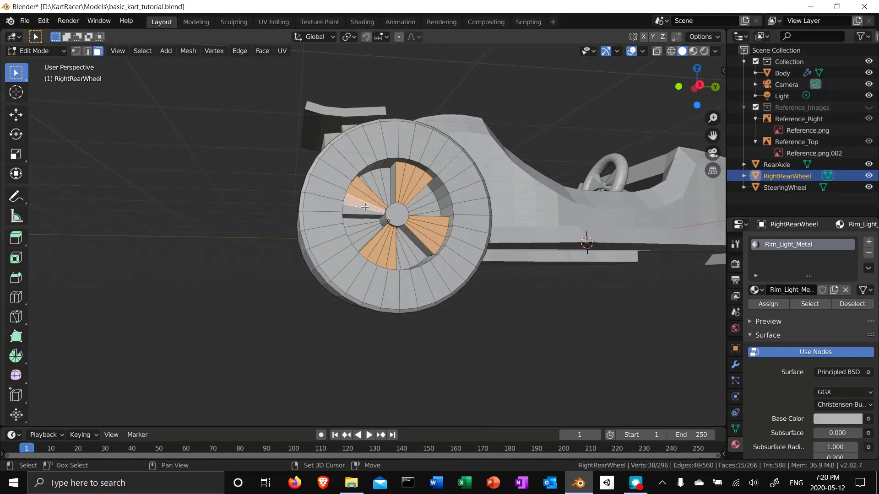
{"action": "left_click", "coordinate": [363, 210], "text": "shift"}
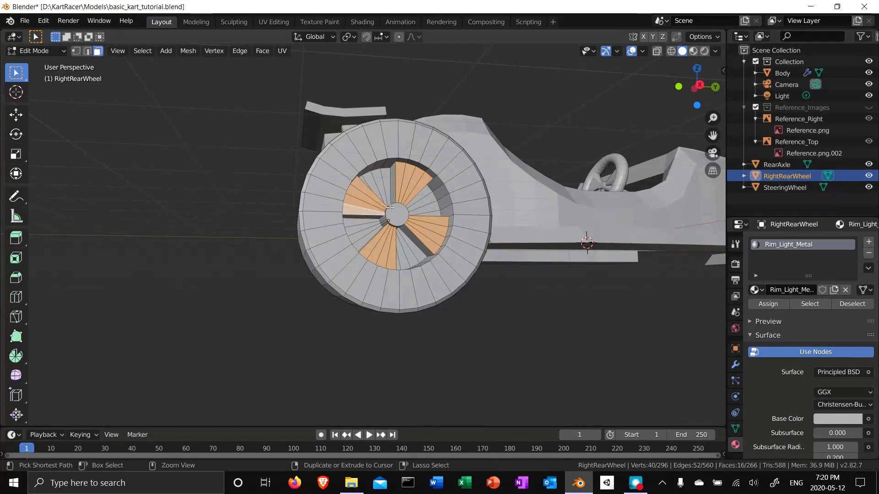
{"action": "key", "text": "ctrl+KP_Add"}
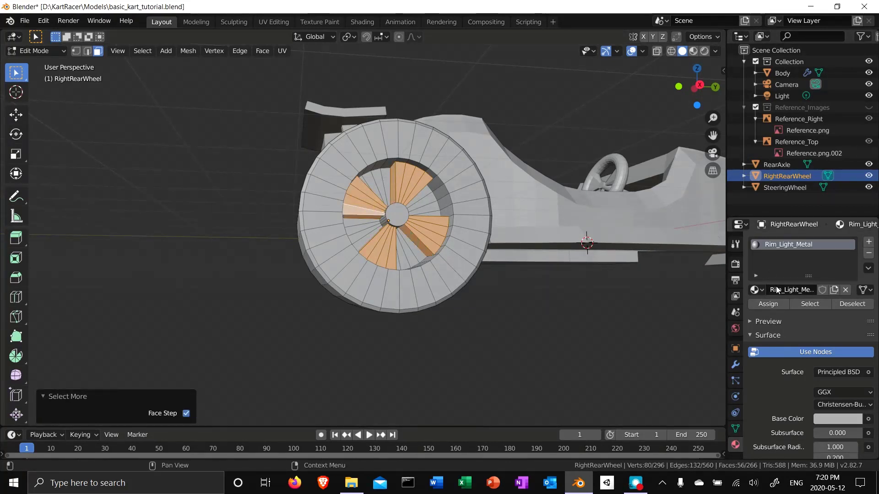
{"action": "left_click", "coordinate": [768, 304]}
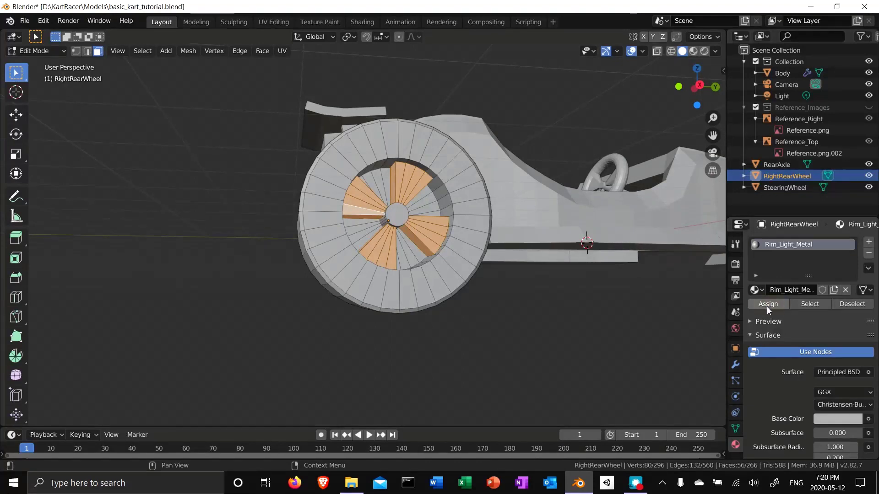
Select all the recessed wedge faces in the four gaps between the raised spokes of the wheel
{"action": "middle_click_drag", "start_coordinate": [562, 318], "coordinate": [551, 329]}
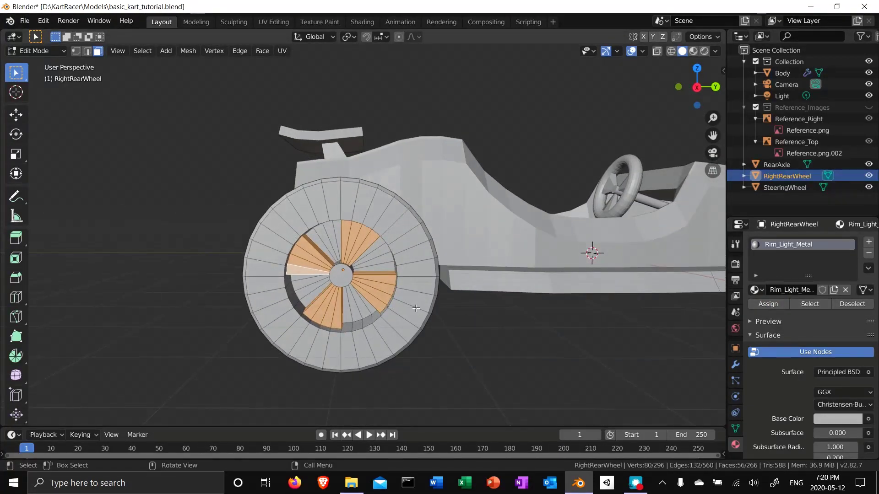
{"action": "left_click", "coordinate": [389, 268]}
{"action": "left_click", "coordinate": [385, 255], "text": "shift"}
{"action": "left_click", "coordinate": [380, 246], "text": "shift"}
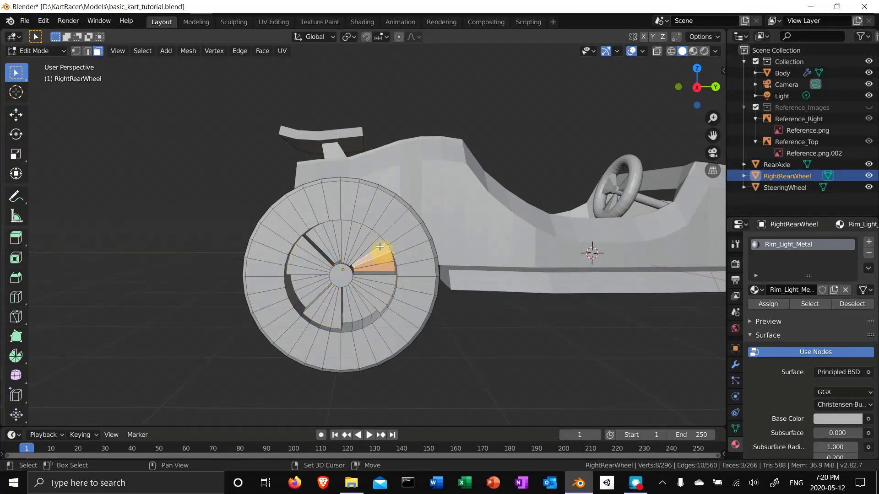
{"action": "left_click", "coordinate": [378, 241], "text": "shift"}
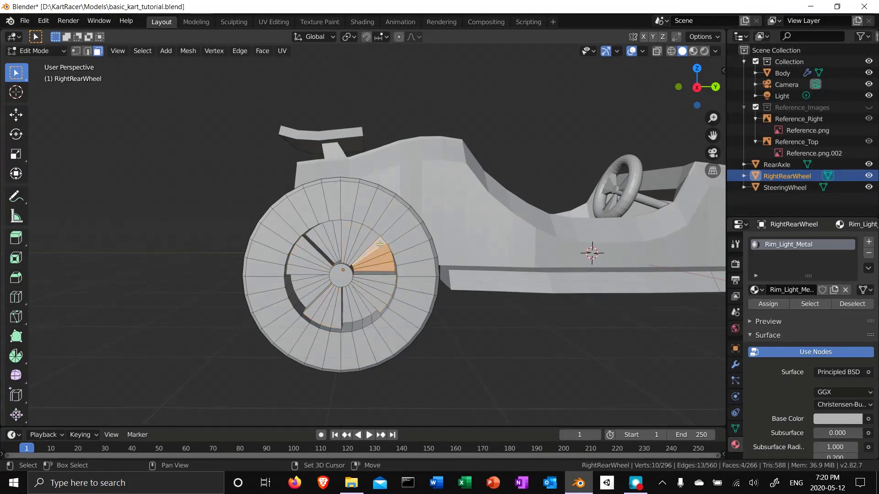
{"action": "left_click", "coordinate": [337, 224], "text": "shift"}
{"action": "left_click", "coordinate": [328, 227], "text": "shift"}
{"action": "left_click", "coordinate": [320, 231], "text": "shift"}
{"action": "left_click", "coordinate": [313, 237], "text": "shift"}
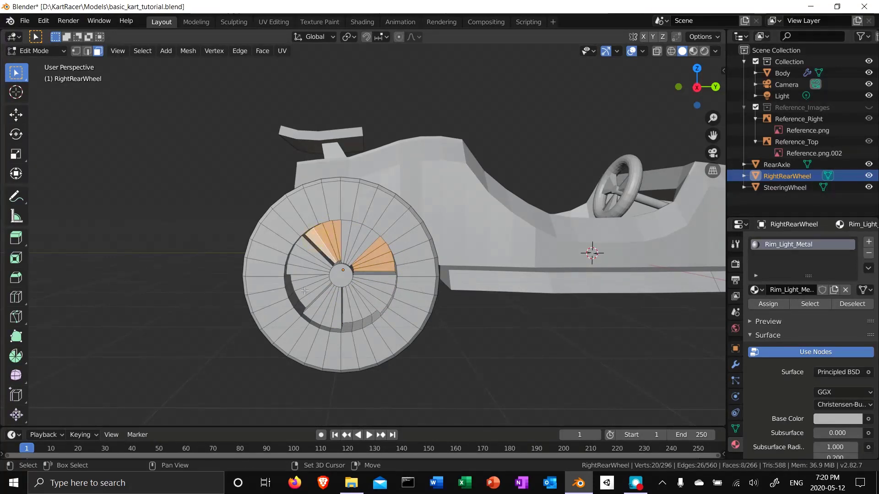
{"action": "left_click", "coordinate": [296, 277], "text": "shift"}
{"action": "left_click", "coordinate": [300, 285], "text": "shift"}
{"action": "left_click", "coordinate": [307, 292], "text": "shift"}
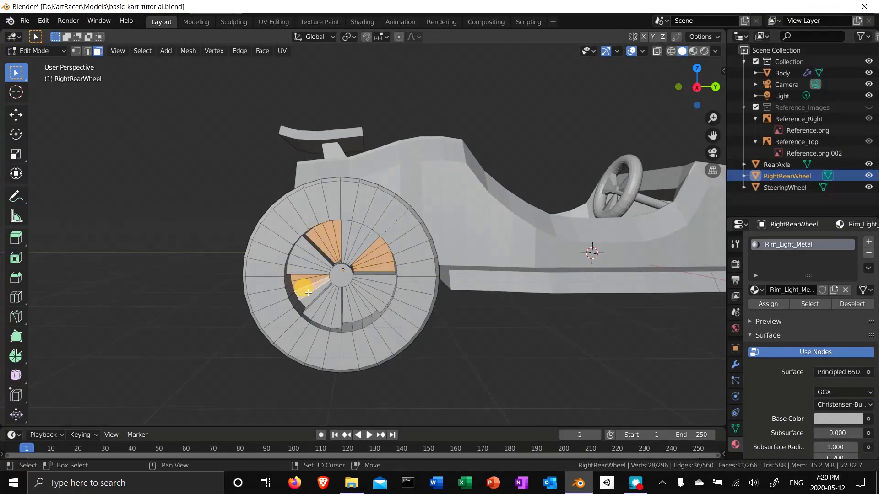
{"action": "left_click", "coordinate": [307, 300], "text": "shift"}
{"action": "left_click", "coordinate": [344, 314], "text": "shift"}
{"action": "left_click", "coordinate": [356, 308], "text": "shift"}
{"action": "left_click", "coordinate": [364, 305], "text": "shift"}
{"action": "left_click", "coordinate": [371, 306], "text": "shift"}
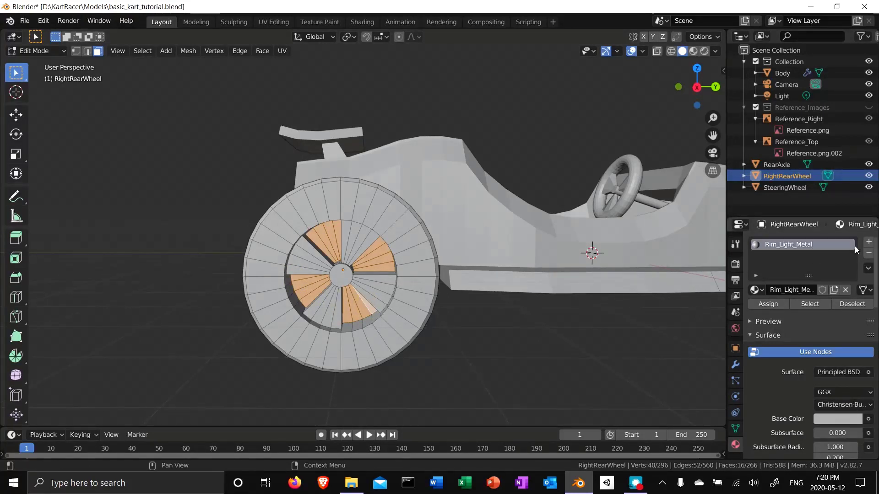
Add a second material slot to the right rear wheel with a new material named Rim_Dark_Metal
{"action": "left_click", "coordinate": [869, 243]}
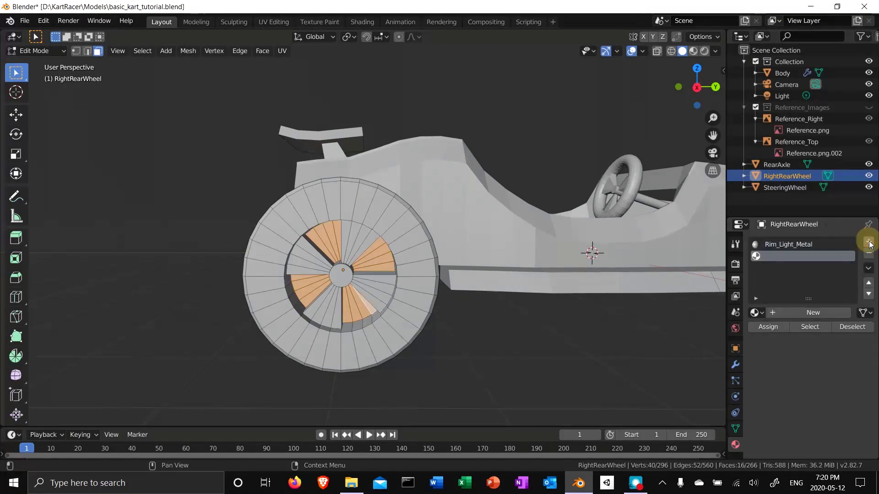
{"action": "left_click", "coordinate": [805, 312]}
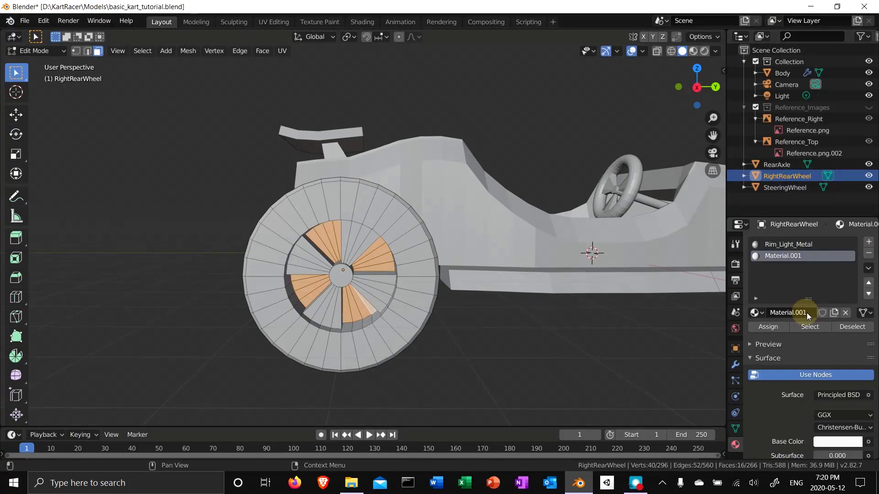
{"action": "left_click", "coordinate": [798, 254]}
{"action": "double_click", "coordinate": [799, 255]}
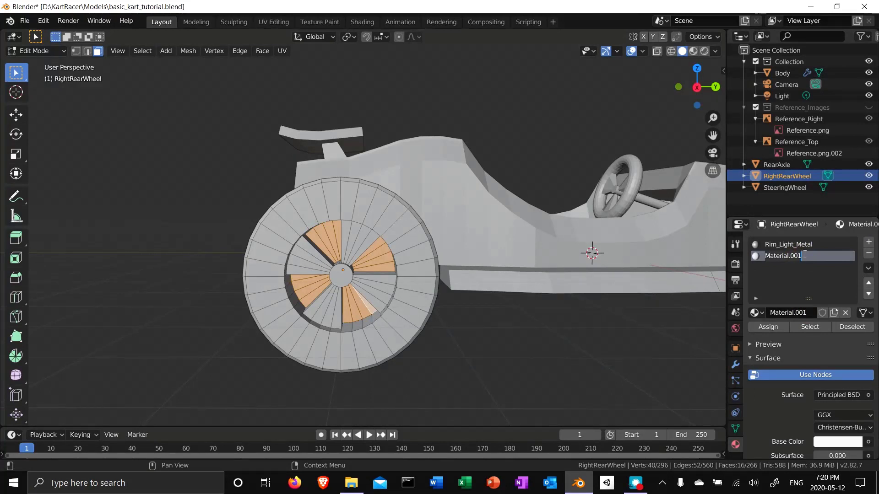
{"action": "type", "text": "Rim_D"}
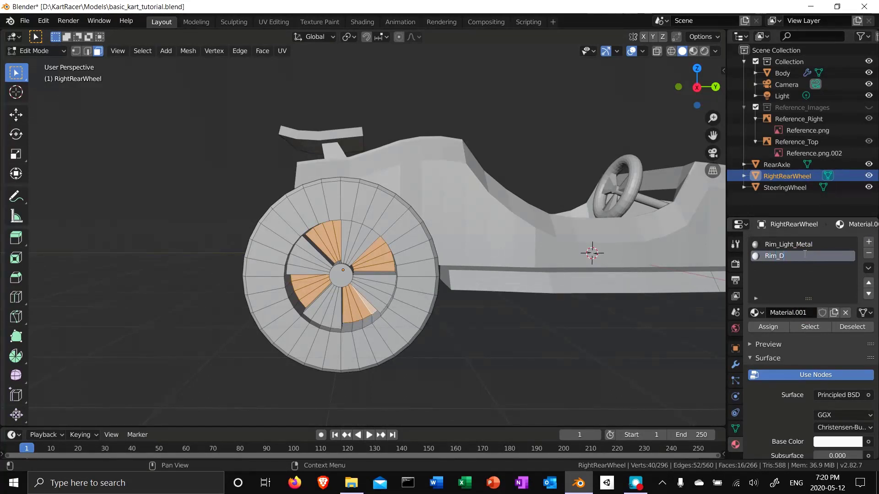
{"action": "type", "text": "ark_Metal"}
{"action": "key", "text": "Return"}
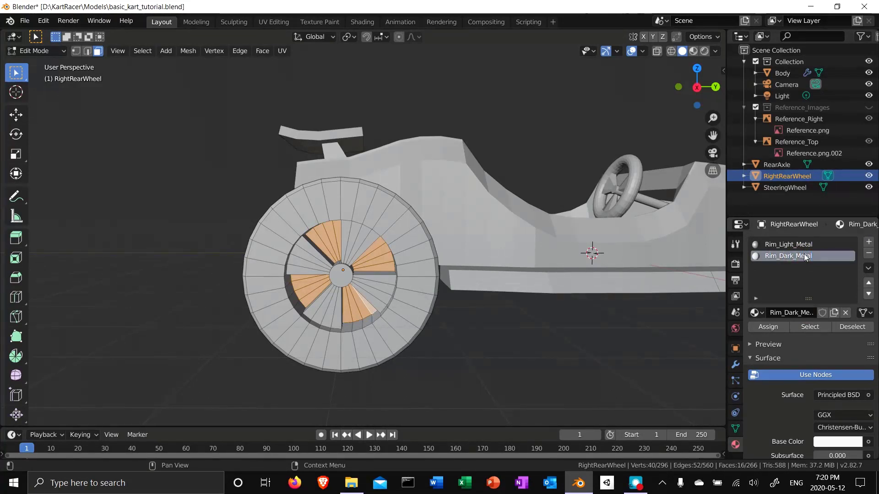
Darken the Rim_Dark_Metal material's base color to a dark gray
{"action": "scroll", "coordinate": [795, 392], "scroll_direction": "down", "scroll_amount": 1}
{"action": "scroll", "coordinate": [795, 392], "scroll_direction": "down", "scroll_amount": 4}
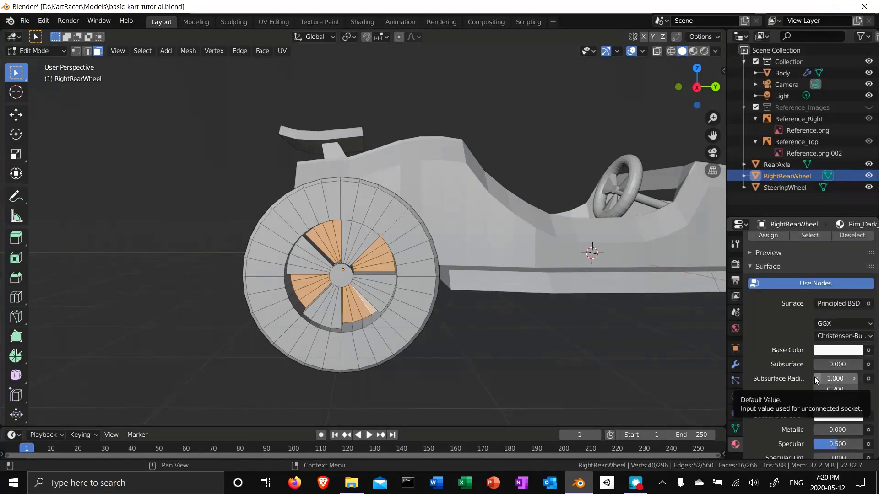
{"action": "left_click", "coordinate": [833, 351]}
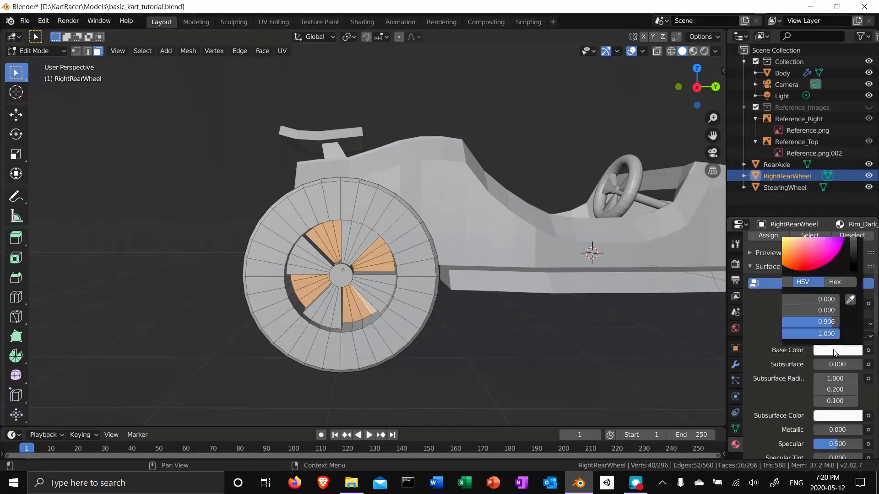
{"action": "left_click", "coordinate": [853, 236]}
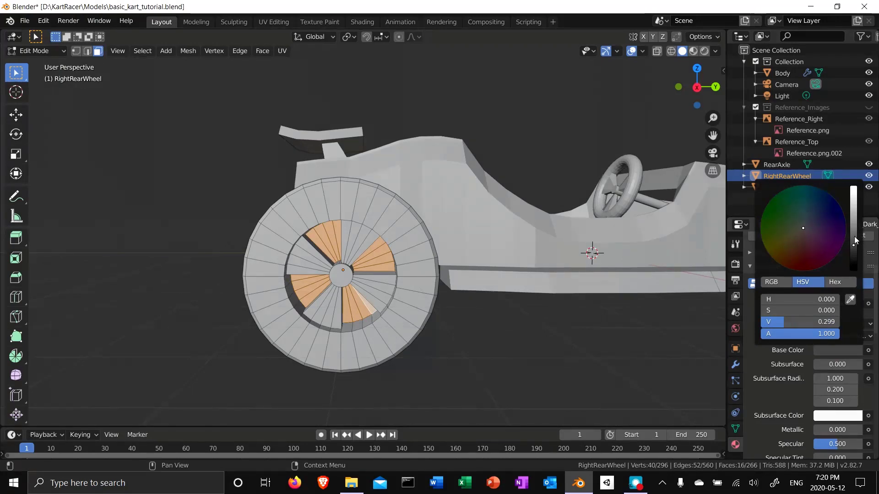
{"action": "left_click_drag", "start_coordinate": [854, 236], "coordinate": [854, 248]}
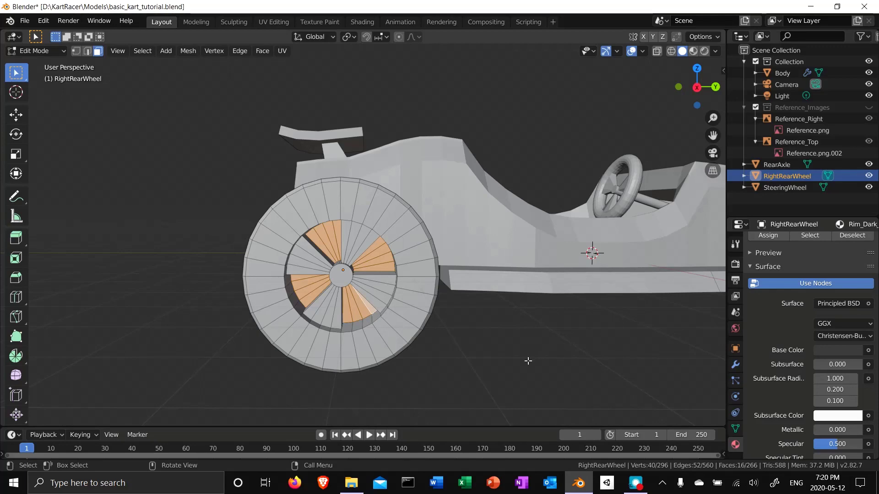
Circle-select the tread faces on the rear-facing side of the right rear tire
{"action": "middle_click_drag", "start_coordinate": [447, 359], "coordinate": [471, 356]}
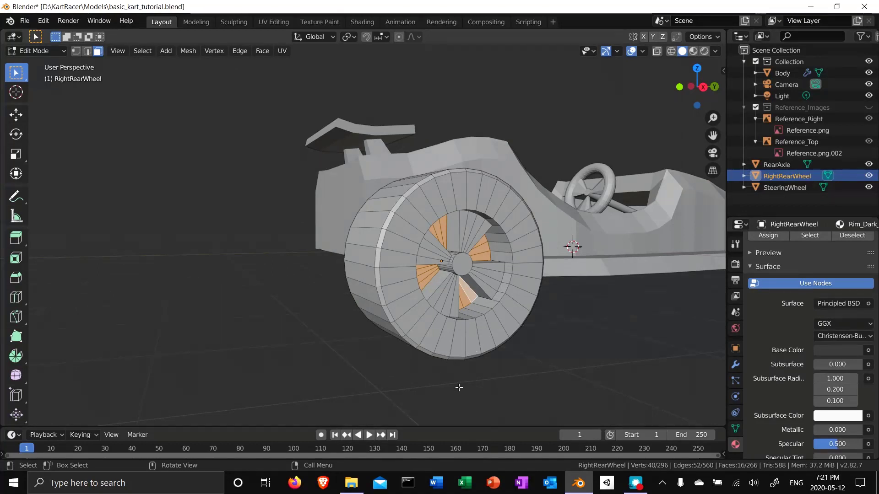
{"action": "middle_click_drag", "start_coordinate": [459, 387], "coordinate": [471, 373]}
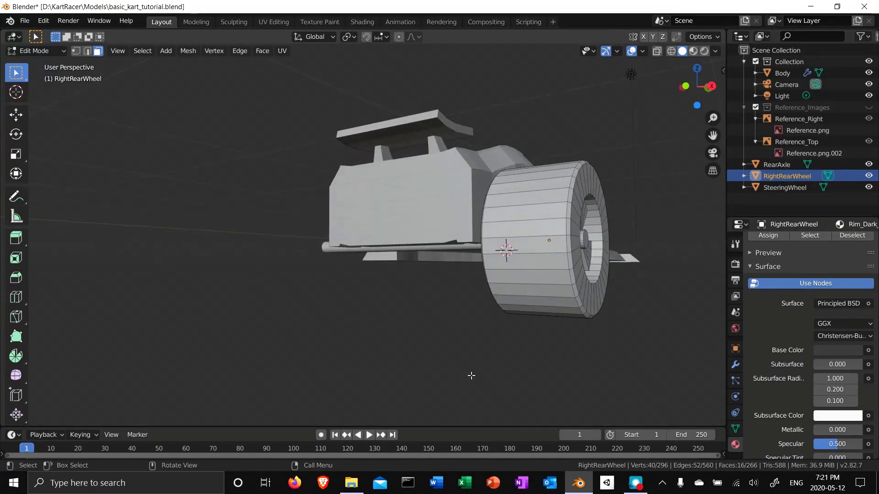
{"action": "left_click", "coordinate": [536, 262]}
{"action": "key", "text": "c"}
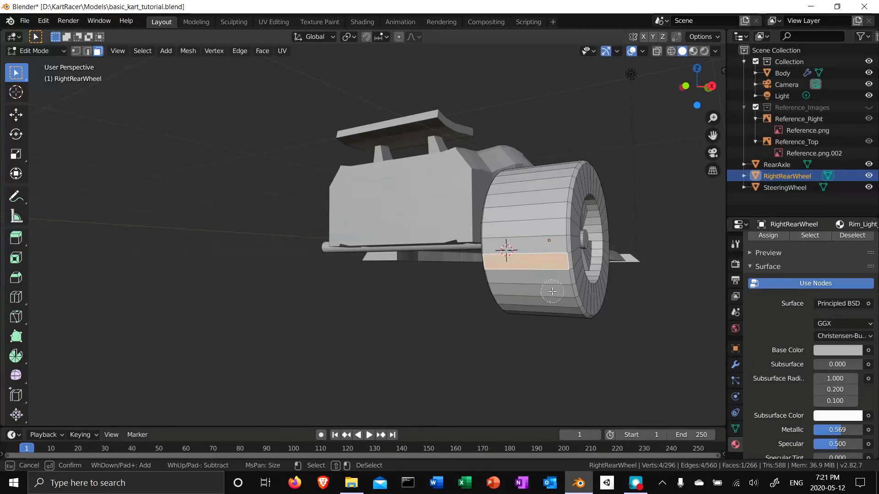
{"action": "mouse_move", "coordinate": [549, 297]}
{"action": "left_mouse_down"}
{"action": "mouse_move", "coordinate": [548, 312]}
{"action": "mouse_move", "coordinate": [530, 249]}
{"action": "mouse_move", "coordinate": [541, 179]}
{"action": "mouse_move", "coordinate": [572, 248]}
{"action": "mouse_move", "coordinate": [574, 232]}
{"action": "mouse_move", "coordinate": [576, 277]}
{"action": "left_mouse_up"}
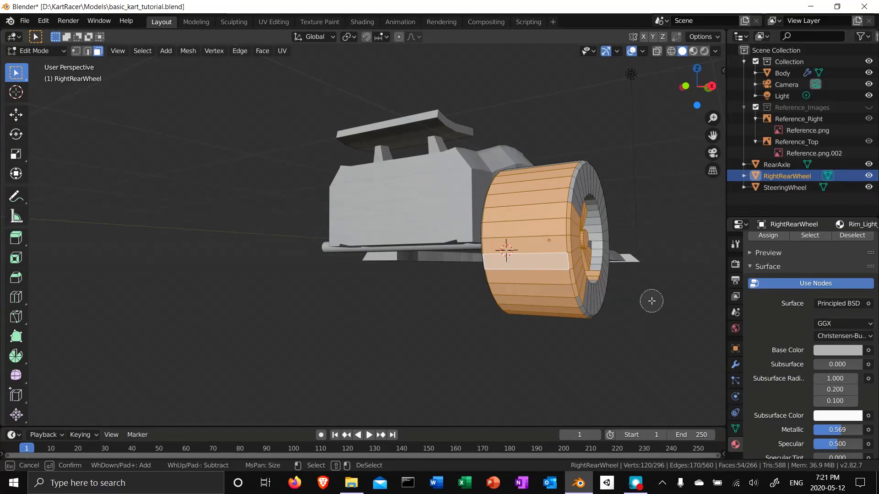
{"action": "key", "text": "Escape"}
Circle-deselect the hub and spoke faces, and add the full ring of outer sidewall faces to the tire selection
{"action": "middle_click_drag", "start_coordinate": [659, 289], "coordinate": [615, 298]}
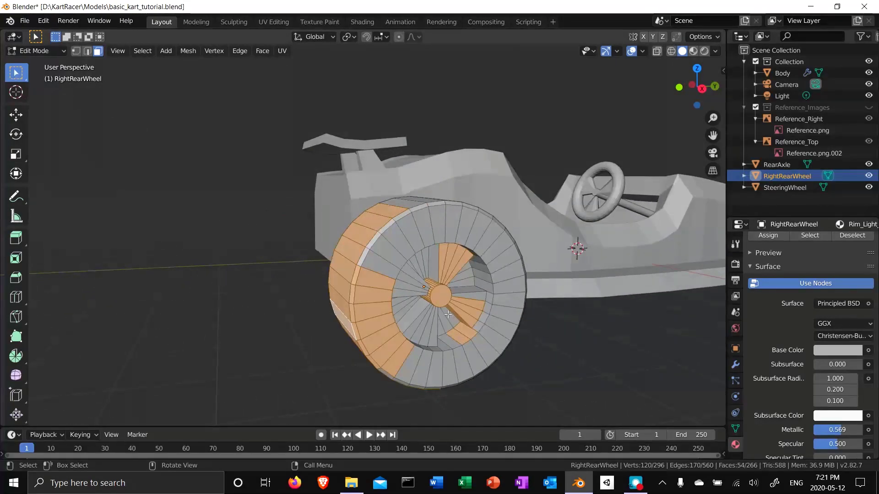
{"action": "key", "text": "c"}
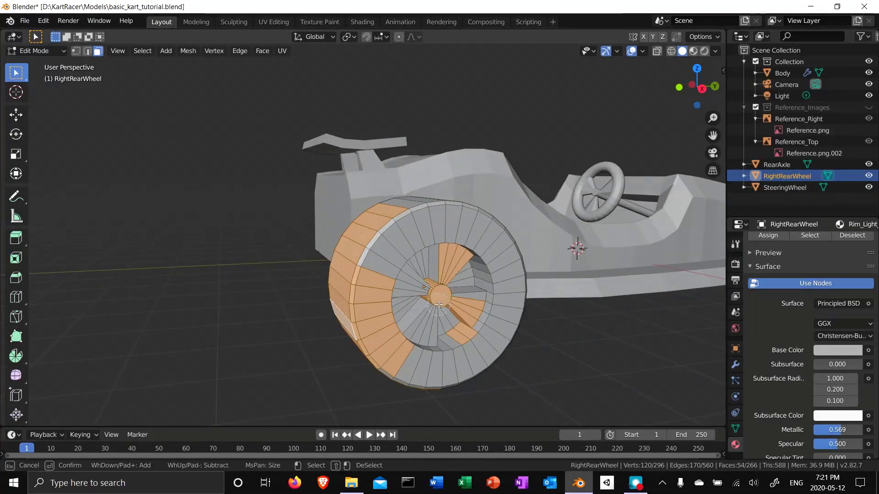
{"action": "mouse_move", "coordinate": [437, 304]}
{"action": "left_mouse_down", "text": "shift"}
{"action": "mouse_move", "coordinate": [432, 290]}
{"action": "mouse_move", "coordinate": [463, 298]}
{"action": "mouse_move", "coordinate": [461, 317]}
{"action": "mouse_move", "coordinate": [381, 332]}
{"action": "mouse_move", "coordinate": [417, 320]}
{"action": "left_mouse_up", "text": "shift"}
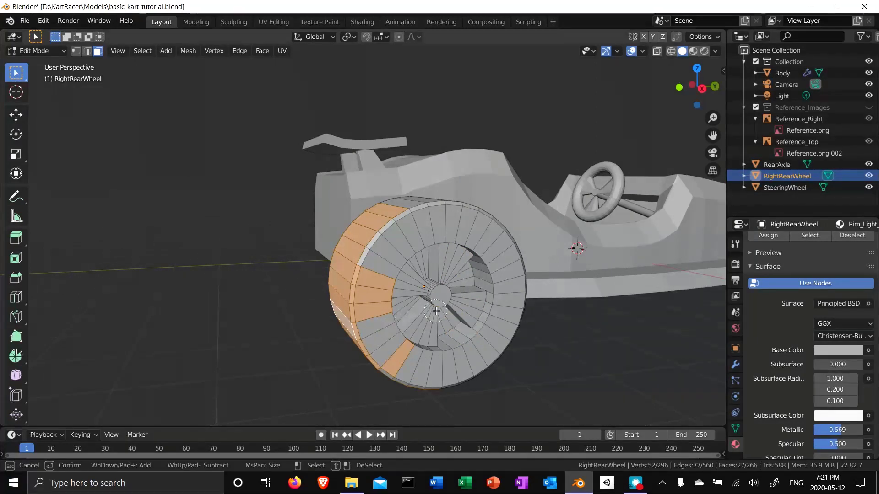
{"action": "mouse_move", "coordinate": [383, 361]}
{"action": "left_mouse_down"}
{"action": "mouse_move", "coordinate": [381, 371]}
{"action": "mouse_move", "coordinate": [361, 334]}
{"action": "mouse_move", "coordinate": [371, 275]}
{"action": "mouse_move", "coordinate": [398, 239]}
{"action": "mouse_move", "coordinate": [433, 223]}
{"action": "mouse_move", "coordinate": [473, 227]}
{"action": "mouse_move", "coordinate": [495, 245]}
{"action": "mouse_move", "coordinate": [509, 274]}
{"action": "mouse_move", "coordinate": [497, 338]}
{"action": "mouse_move", "coordinate": [478, 362]}
{"action": "mouse_move", "coordinate": [441, 377]}
{"action": "mouse_move", "coordinate": [410, 373]}
{"action": "left_mouse_up"}
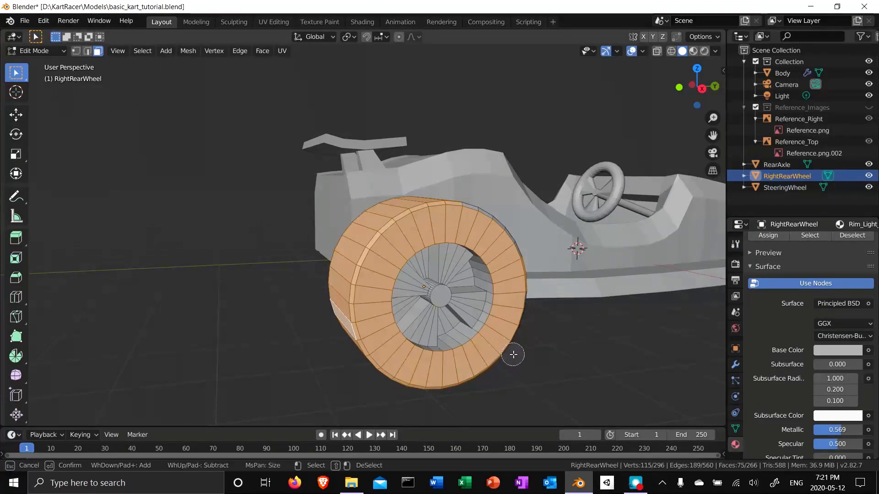
{"action": "right_click", "coordinate": [578, 339]}
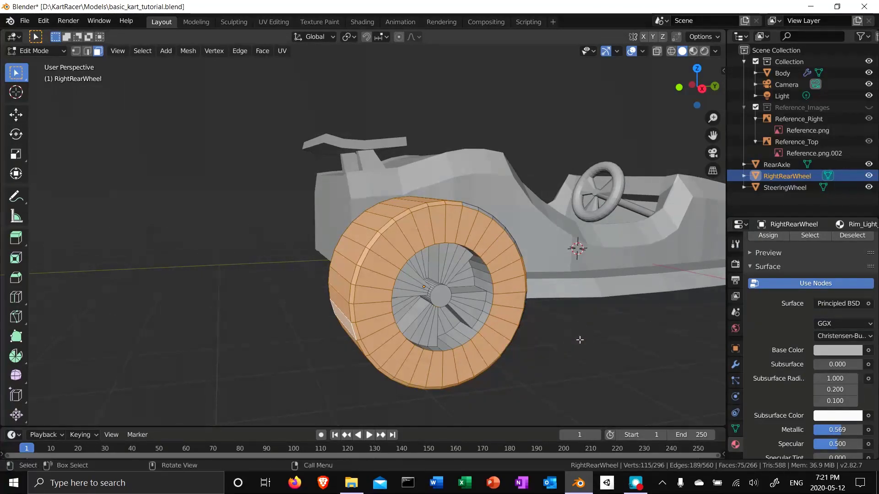
Circle-select the remaining tread faces on the front and underside of the right rear tire
{"action": "middle_click_drag", "start_coordinate": [578, 339], "coordinate": [540, 318]}
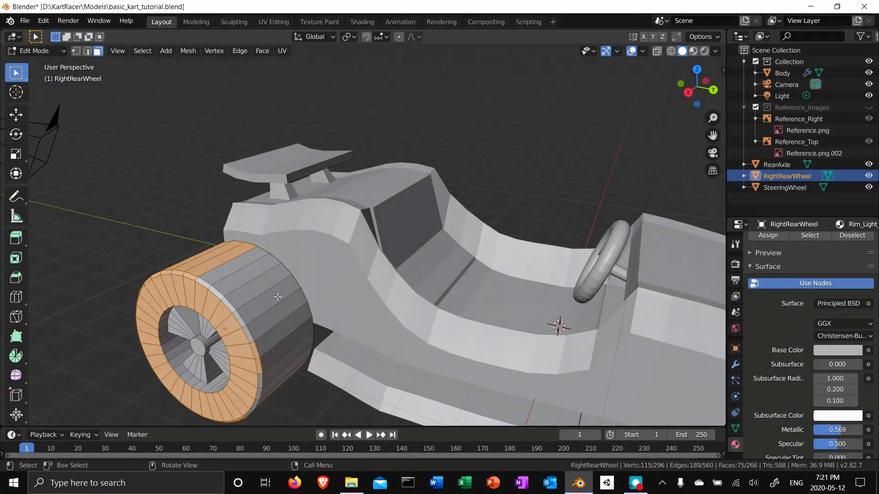
{"action": "key", "text": "c"}
{"action": "mouse_move", "coordinate": [225, 274]}
{"action": "left_mouse_down"}
{"action": "mouse_move", "coordinate": [272, 367]}
{"action": "mouse_move", "coordinate": [260, 405]}
{"action": "mouse_move", "coordinate": [316, 406]}
{"action": "left_mouse_up"}
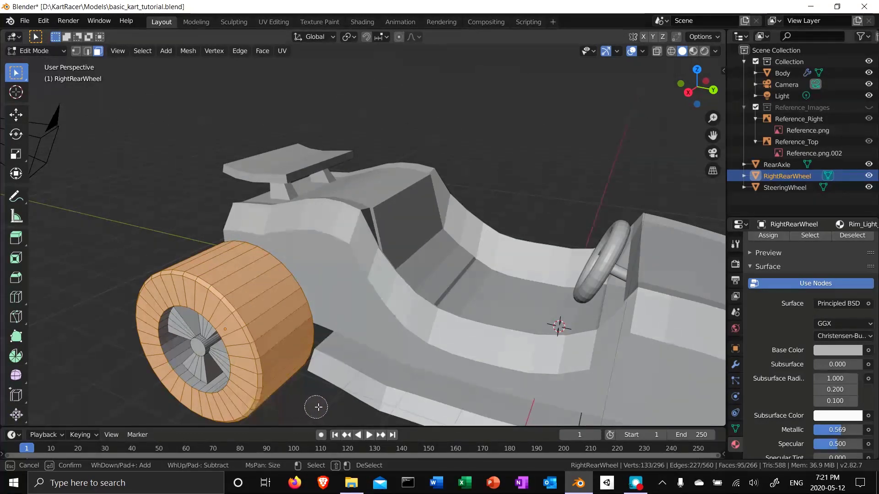
{"action": "right_click", "coordinate": [338, 394]}
{"action": "middle_click_drag", "start_coordinate": [338, 393], "coordinate": [331, 320]}
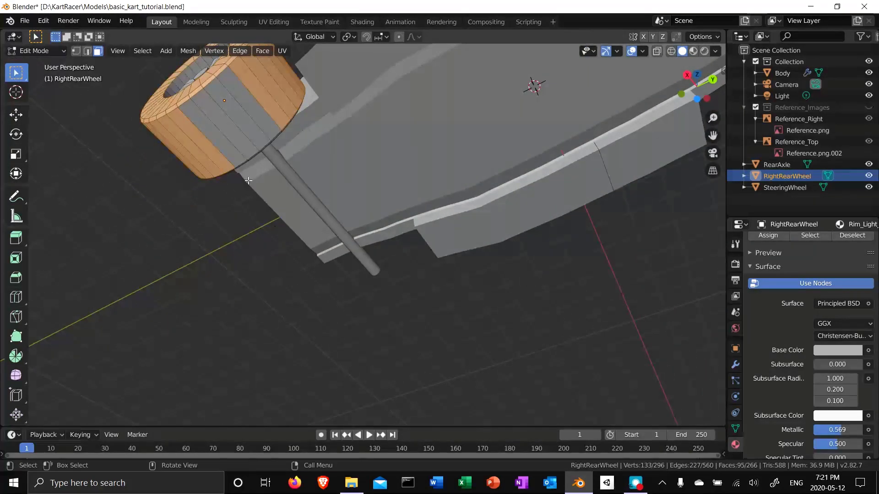
{"action": "key", "text": "c"}
{"action": "left_click_drag", "start_coordinate": [252, 118], "coordinate": [217, 144]}
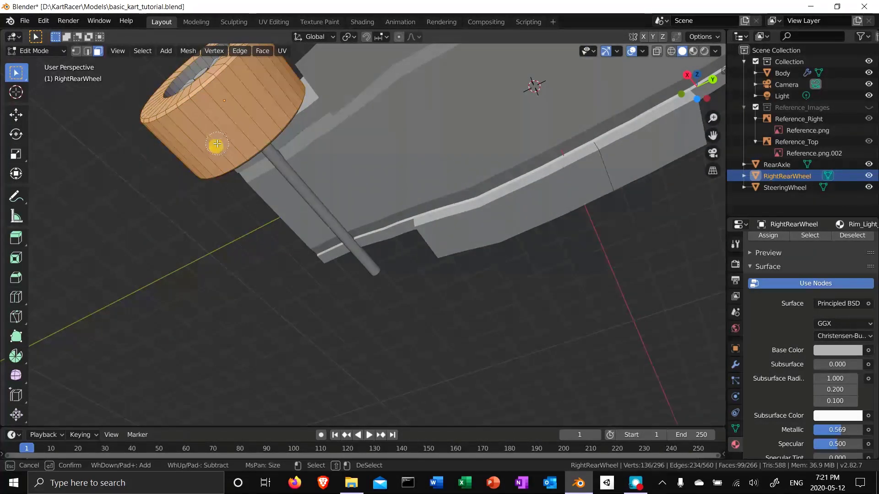
{"action": "right_click", "coordinate": [297, 230]}
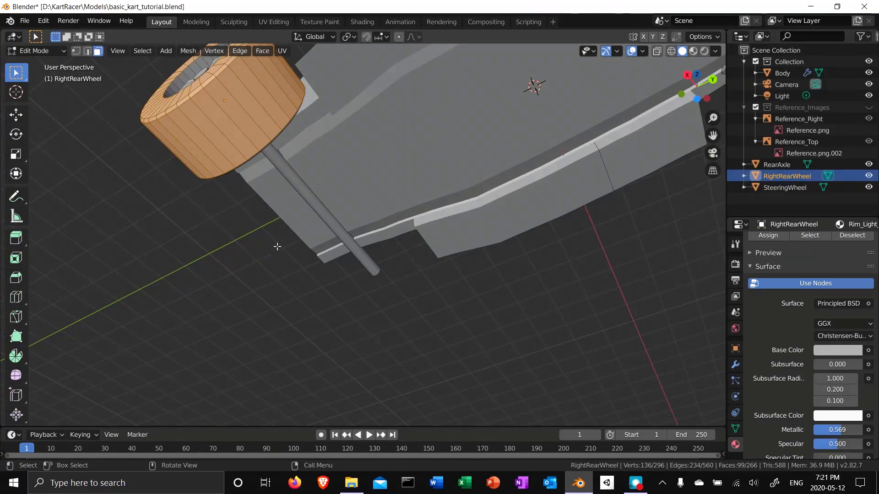
Add the inner side face and the rear part of its bevel ring to the right rear tire selection
{"action": "middle_click_drag", "start_coordinate": [276, 245], "coordinate": [400, 314]}
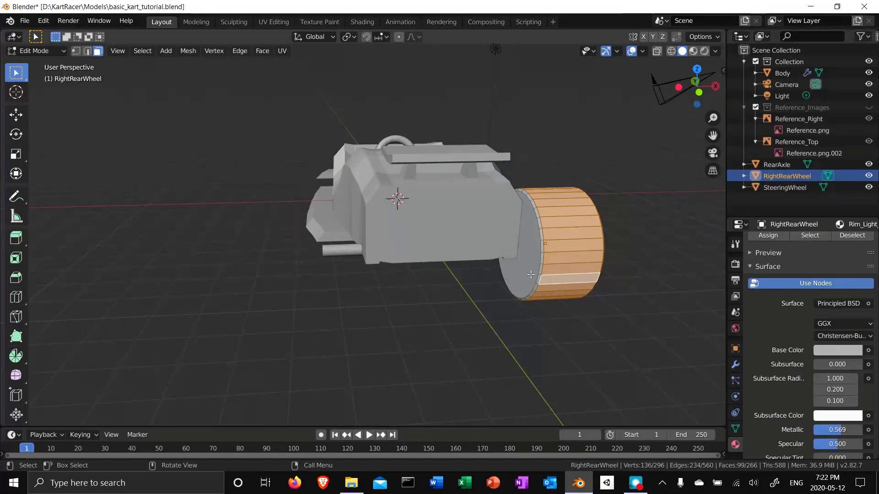
{"action": "key", "text": "c"}
{"action": "left_click_drag", "start_coordinate": [528, 274], "coordinate": [531, 289]}
{"action": "left_click_drag", "start_coordinate": [542, 246], "coordinate": [537, 203]}
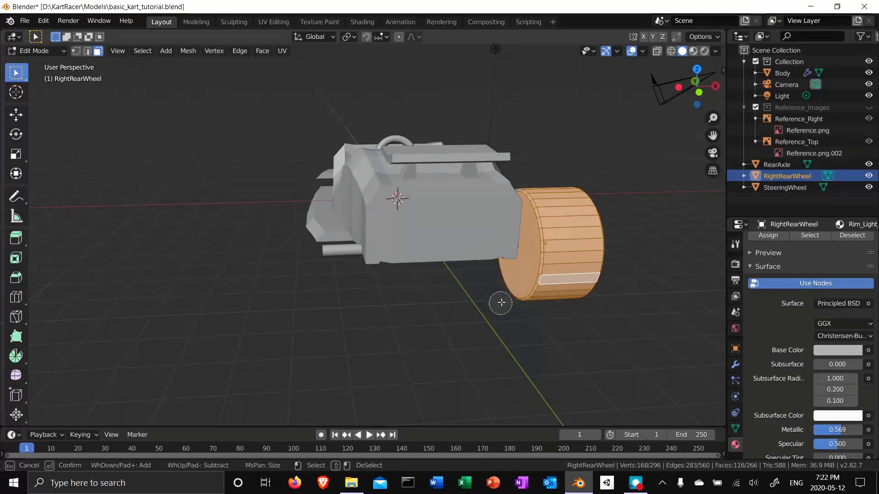
{"action": "mouse_move", "coordinate": [501, 302]}
{"action": "left_mouse_down", "text": "shift"}
{"action": "mouse_move", "coordinate": [546, 262]}
{"action": "mouse_move", "coordinate": [540, 306]}
{"action": "mouse_move", "coordinate": [540, 279]}
{"action": "left_mouse_up", "text": "shift"}
{"action": "left_click", "coordinate": [542, 260], "text": "shift"}
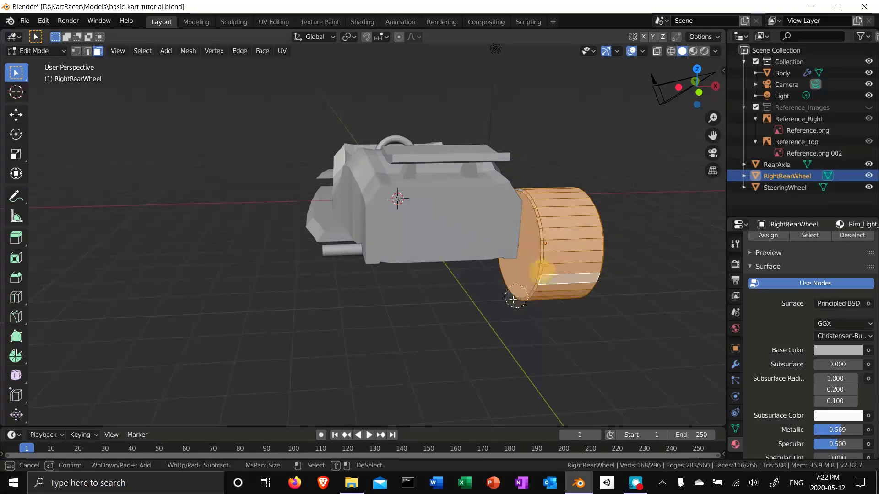
{"action": "right_click", "coordinate": [449, 338]}
Add the lower bevel faces along the inner edge of the right rear tire to the selection
{"action": "middle_click_drag", "start_coordinate": [438, 338], "coordinate": [531, 319]}
{"action": "middle_click_drag", "start_coordinate": [333, 368], "coordinate": [397, 345]}
{"action": "key", "text": "c"}
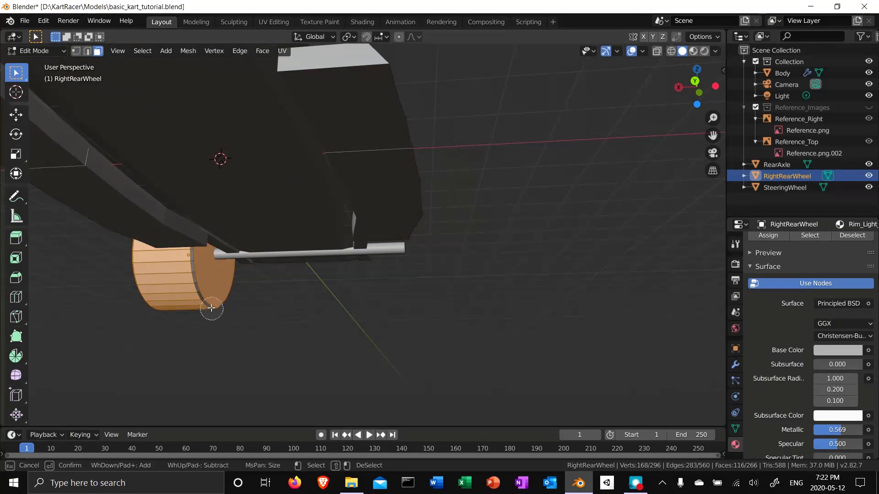
{"action": "left_click_drag", "start_coordinate": [210, 305], "coordinate": [195, 270]}
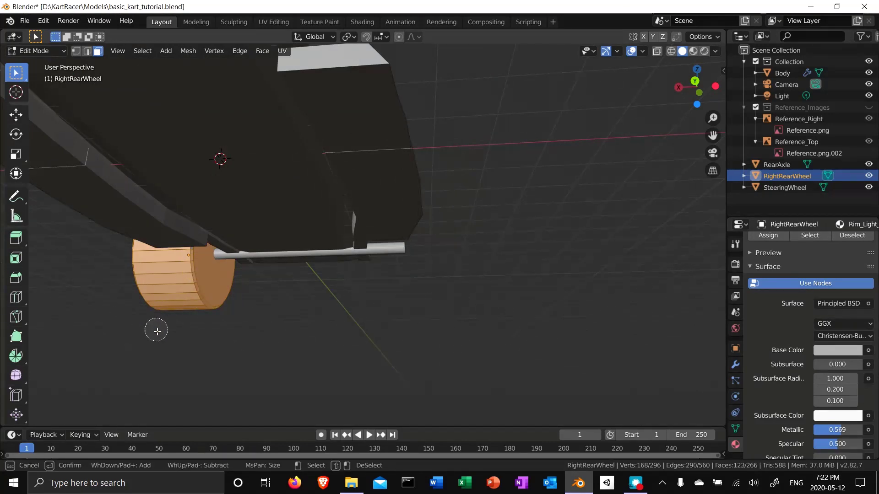
{"action": "key", "text": "Escape"}
Hide the Body object and circle-select the remaining front bevel faces along the tire's inner edge
{"action": "mouse_move", "coordinate": [168, 346]}
{"action": "middle_mouse_down"}
{"action": "mouse_move", "coordinate": [152, 363]}
{"action": "mouse_move", "coordinate": [208, 398]}
{"action": "mouse_move", "coordinate": [136, 393]}
{"action": "mouse_move", "coordinate": [147, 384]}
{"action": "middle_mouse_up"}
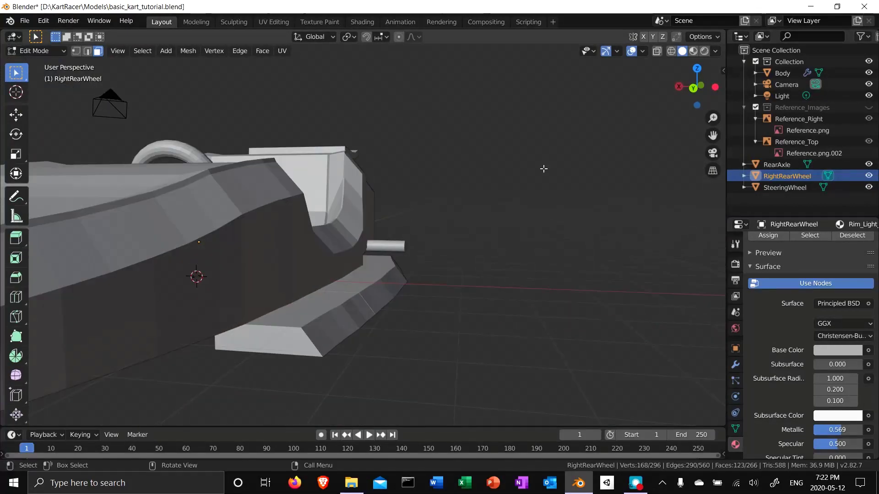
{"action": "left_click", "coordinate": [868, 72]}
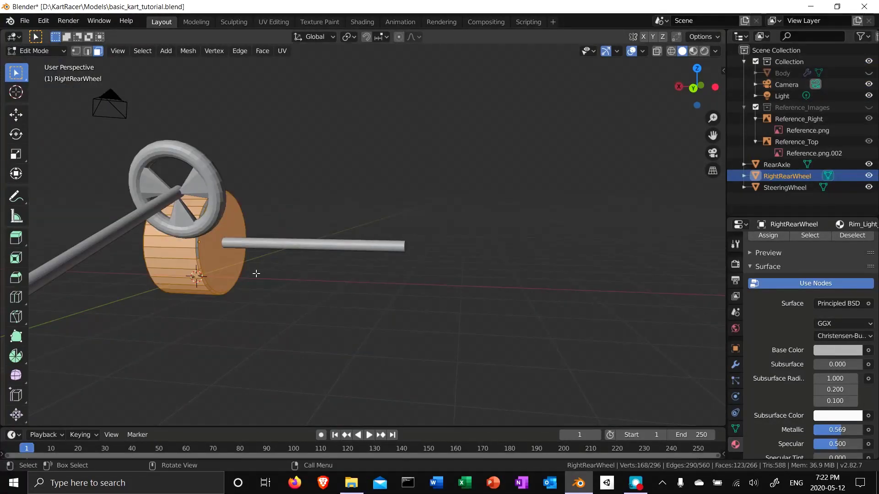
{"action": "mouse_move", "coordinate": [293, 304]}
{"action": "middle_mouse_down"}
{"action": "mouse_move", "coordinate": [304, 304]}
{"action": "mouse_move", "coordinate": [288, 311]}
{"action": "middle_mouse_up"}
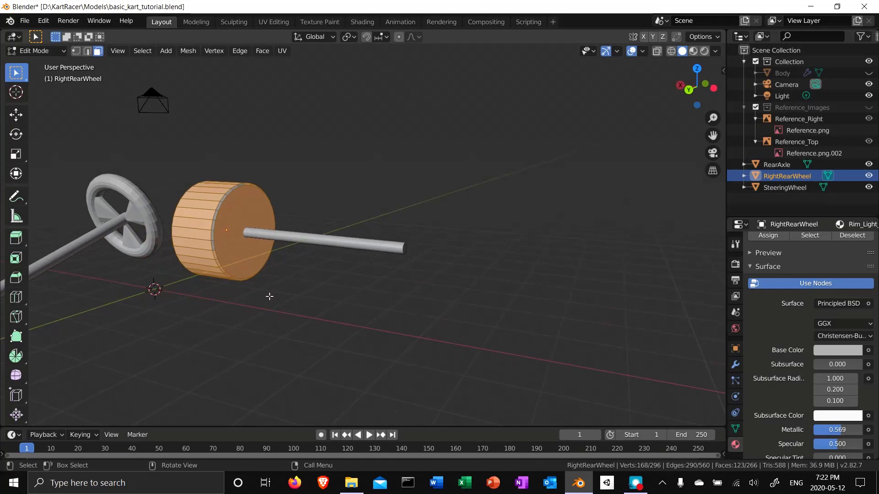
{"action": "key", "text": "c"}
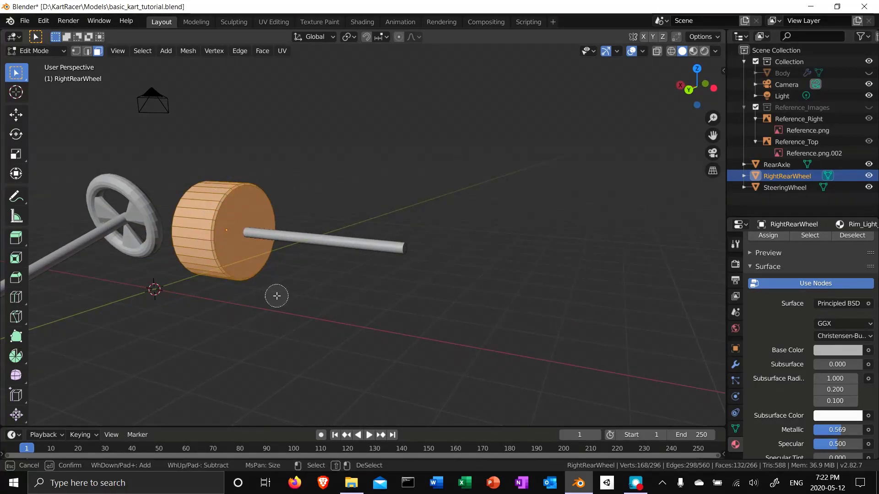
{"action": "key", "text": "Escape"}
{"action": "mouse_move", "coordinate": [312, 298]}
{"action": "middle_mouse_down"}
{"action": "mouse_move", "coordinate": [253, 308]}
{"action": "mouse_move", "coordinate": [112, 298]}
{"action": "middle_mouse_up"}
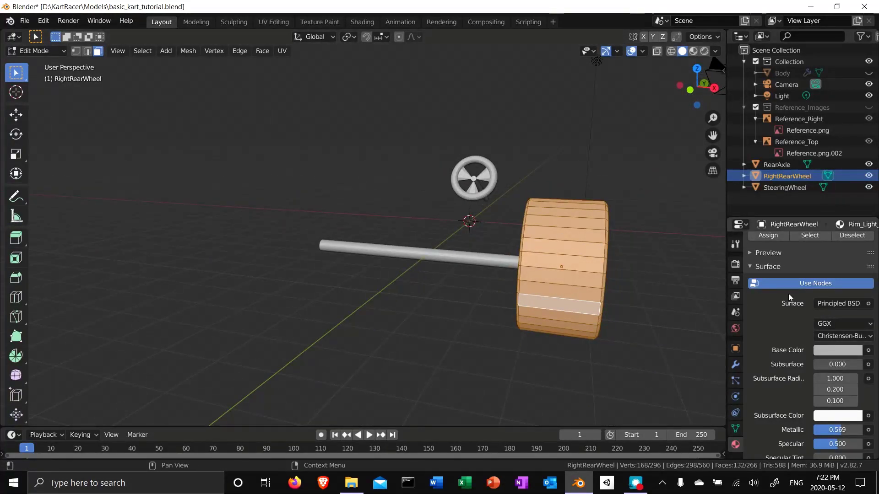
Add a third material slot to the right rear wheel with a new material named Tire
{"action": "scroll", "coordinate": [794, 293], "scroll_direction": "up", "scroll_amount": 5}
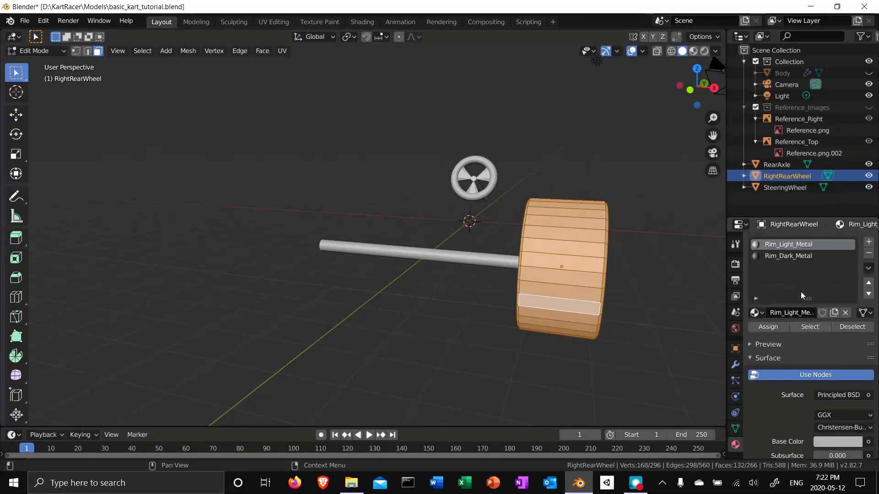
{"action": "left_click", "coordinate": [868, 242]}
{"action": "left_click", "coordinate": [809, 313]}
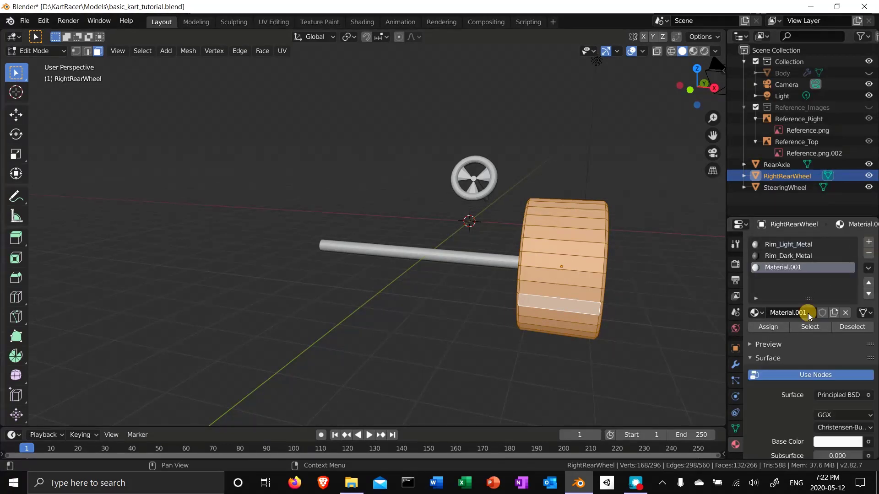
{"action": "double_click", "coordinate": [804, 266]}
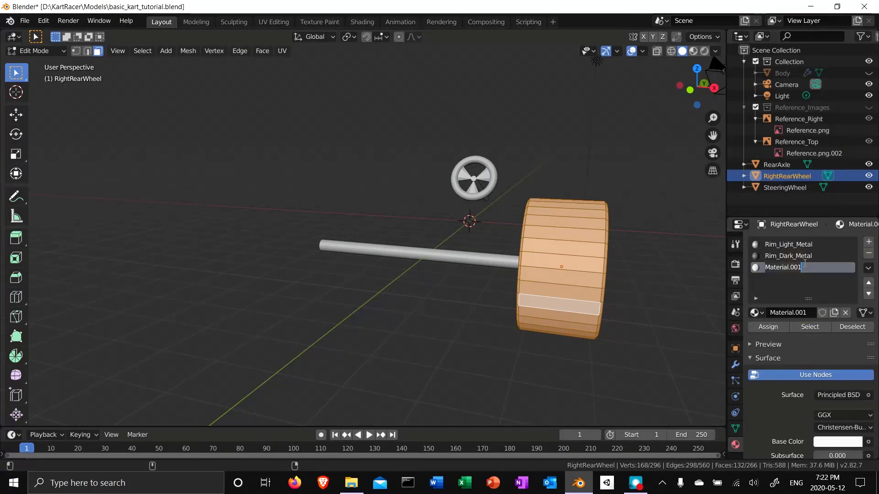
{"action": "type", "text": "Tire"}
{"action": "key", "text": "Return"}
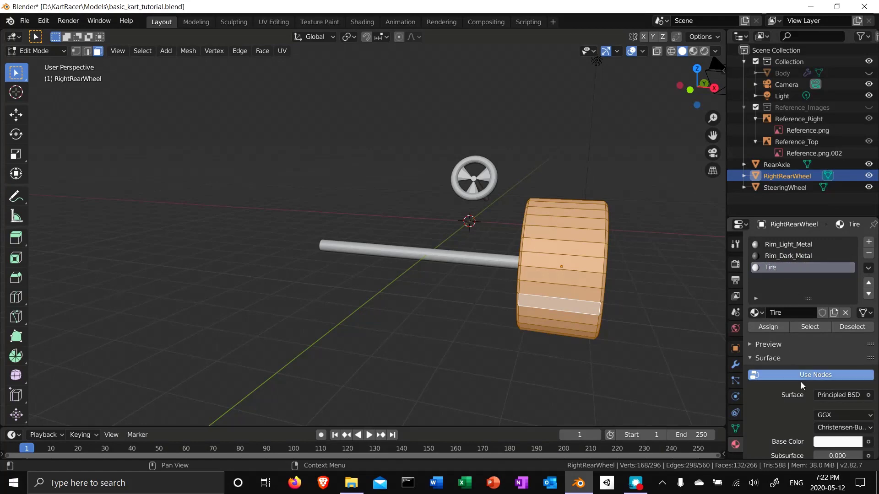
Set the Tire material's specular to 0.252 and its base color to black
{"action": "scroll", "coordinate": [793, 408], "scroll_direction": "down", "scroll_amount": 10}
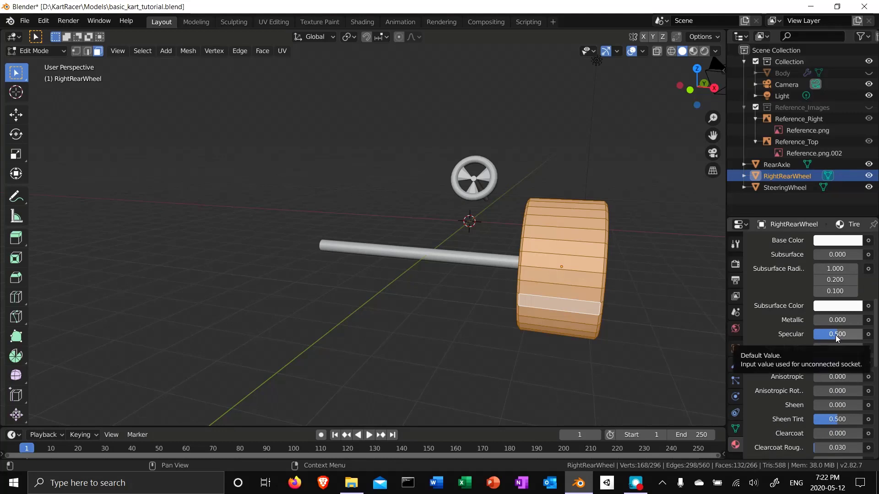
{"action": "left_click_drag", "start_coordinate": [837, 335], "coordinate": [836, 335]}
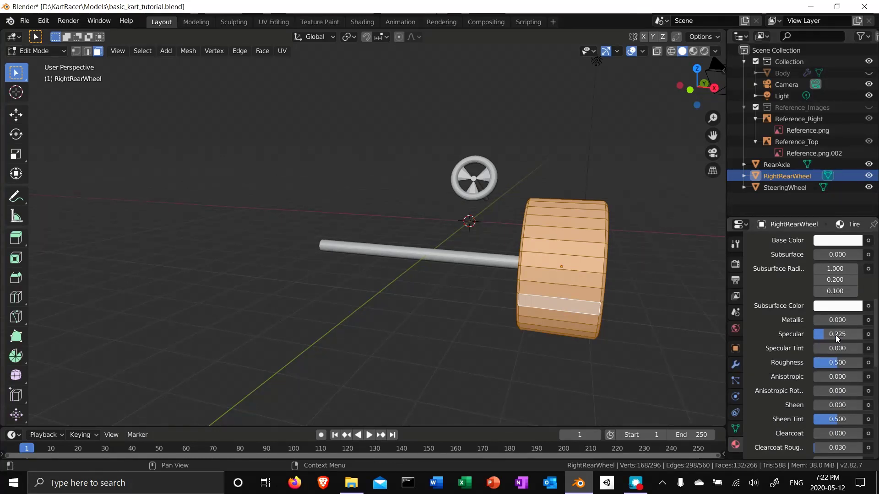
{"action": "left_click_drag", "start_coordinate": [836, 335], "coordinate": [835, 335]}
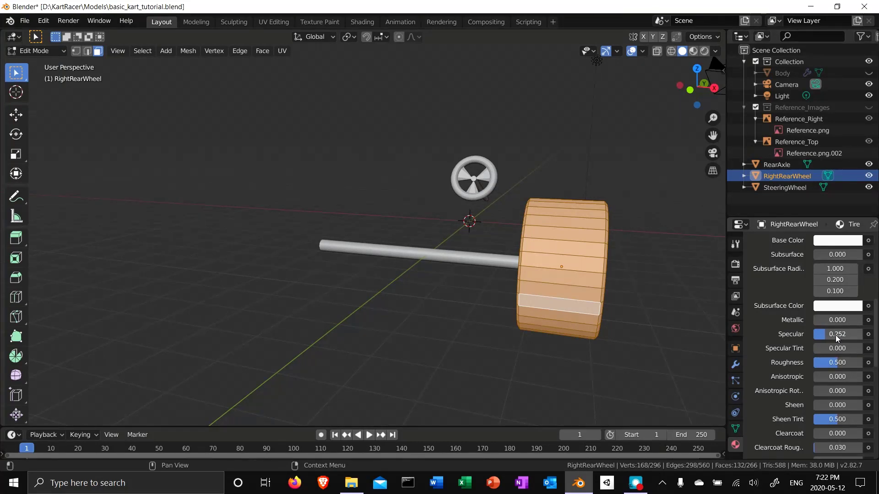
{"action": "left_click", "coordinate": [835, 242]}
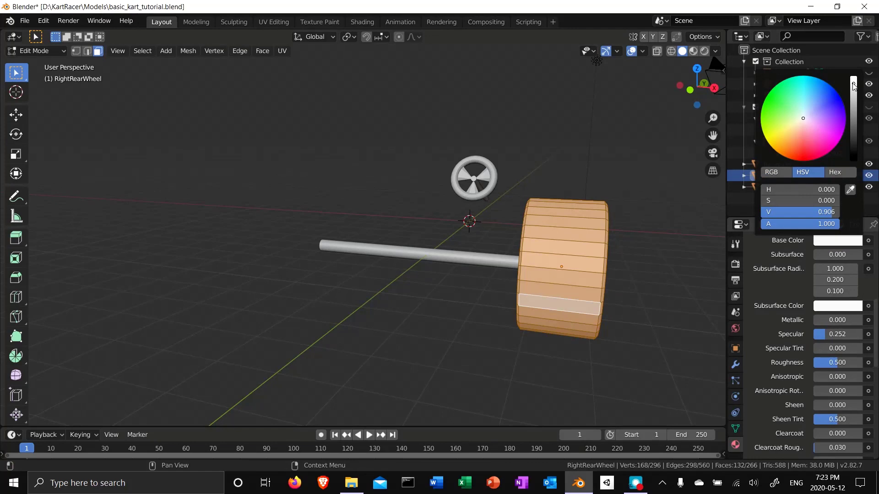
{"action": "scroll", "coordinate": [854, 87], "scroll_direction": "down", "scroll_amount": 15}
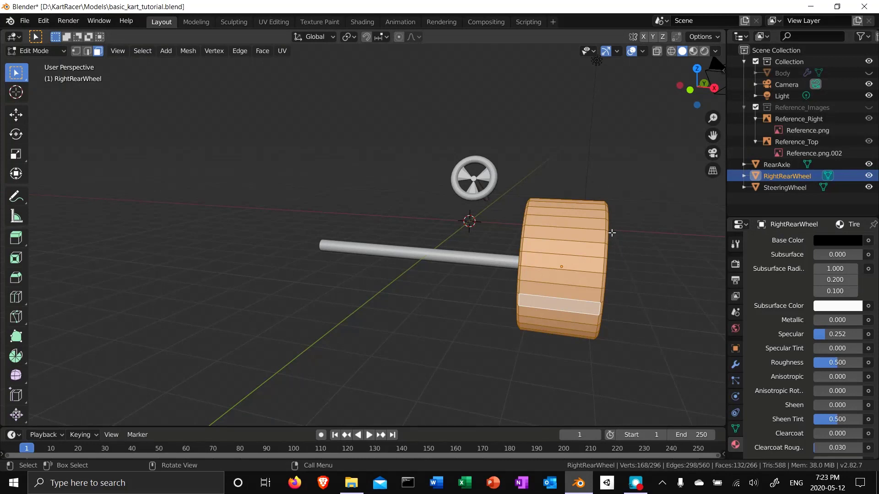
Deselect the wheel's faces and return to Object Mode with the Body object shown again
{"action": "left_click", "coordinate": [676, 248]}
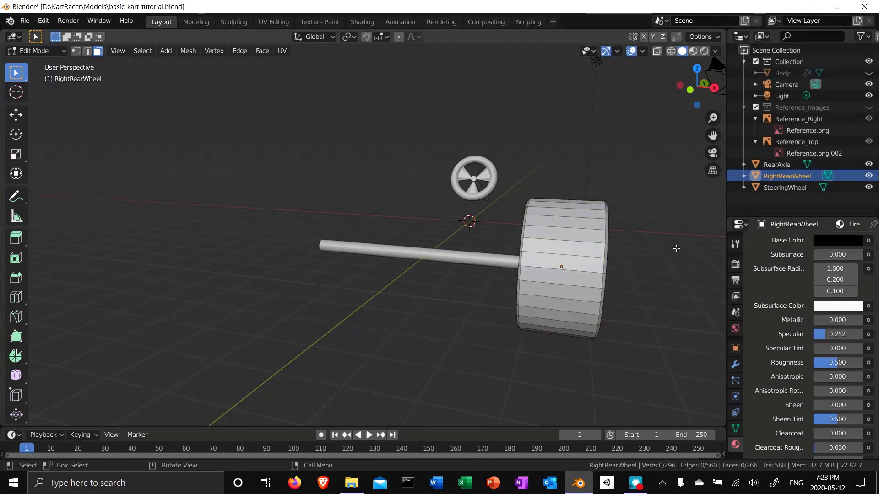
{"action": "key", "text": "Tab"}
{"action": "middle_click_drag", "start_coordinate": [688, 258], "coordinate": [629, 273]}
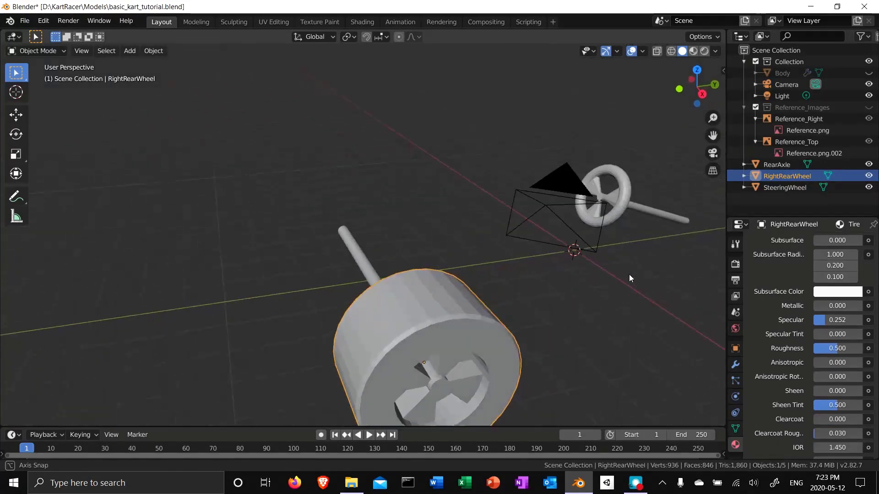
{"action": "left_click", "coordinate": [868, 73]}
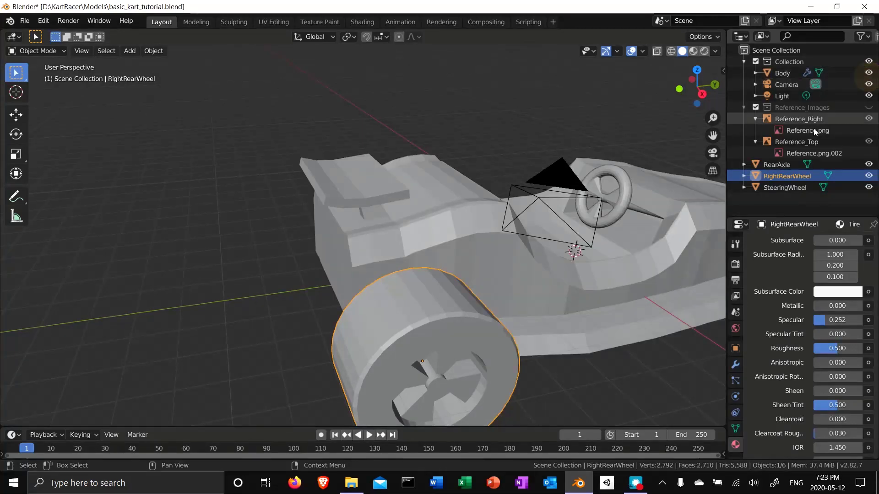
Duplicate the right rear wheel in top view and move the copy -7 m along X to the axle's other end
{"action": "key", "text": "KP_7"}
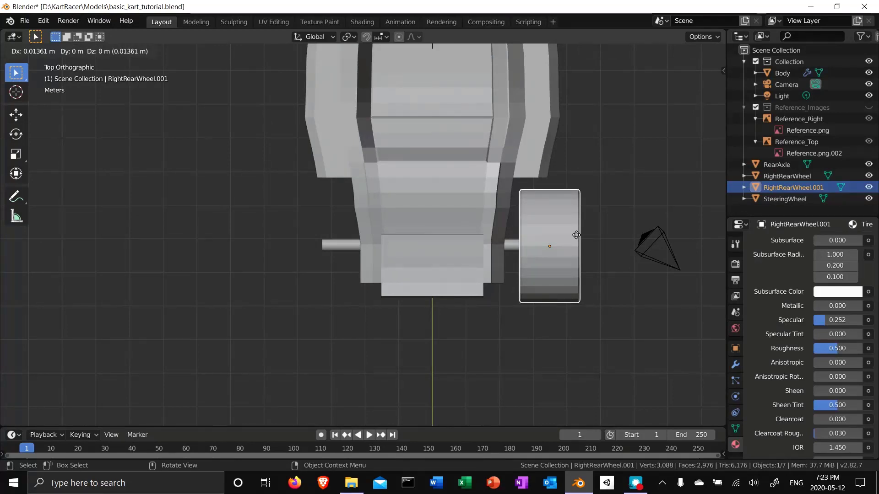
{"action": "key", "text": "x"}
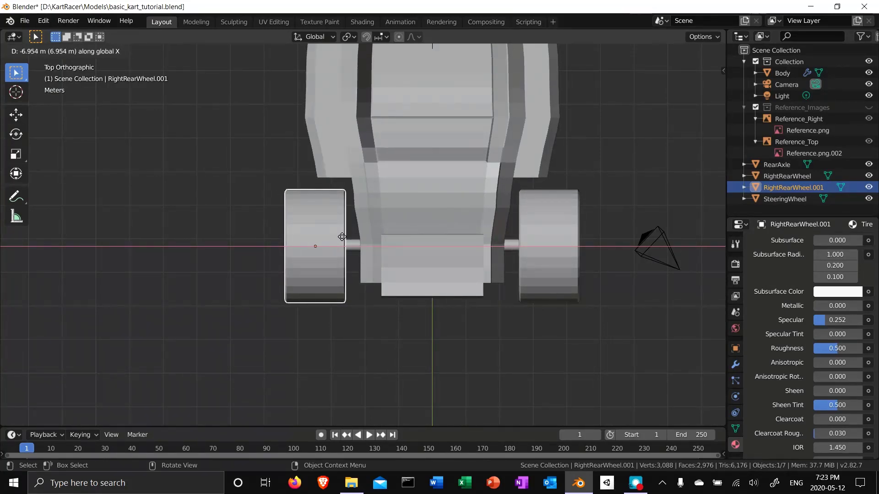
{"action": "left_click", "coordinate": [341, 237], "text": "ctrl"}
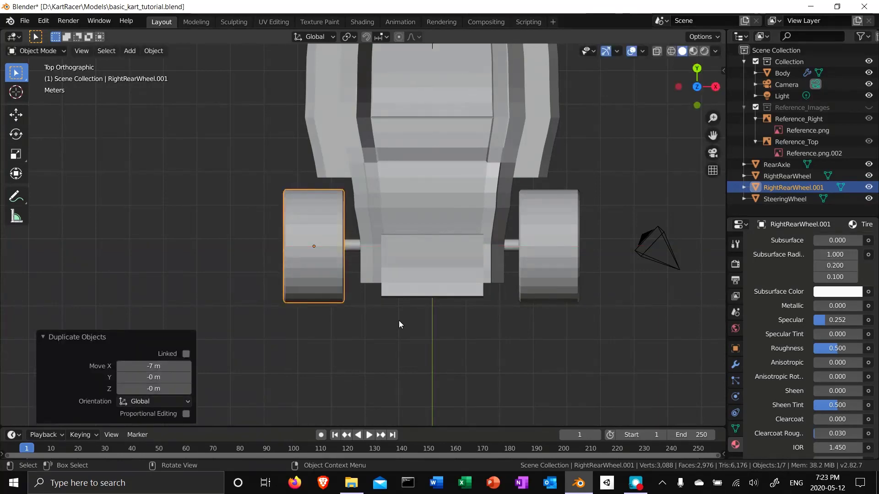
Rotate the duplicated rear wheel 180° about the global Z axis
{"action": "middle_click_drag", "start_coordinate": [399, 320], "coordinate": [381, 315]}
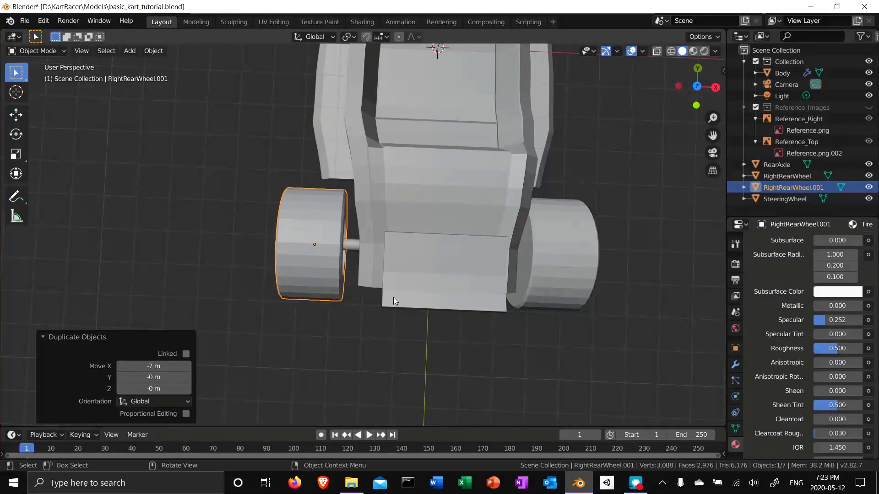
{"action": "key", "text": "KP_7"}
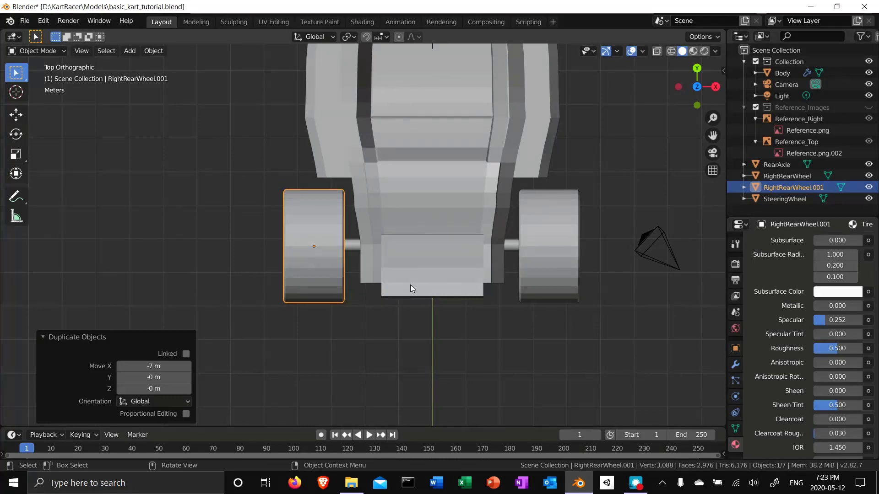
{"action": "key", "text": "r"}
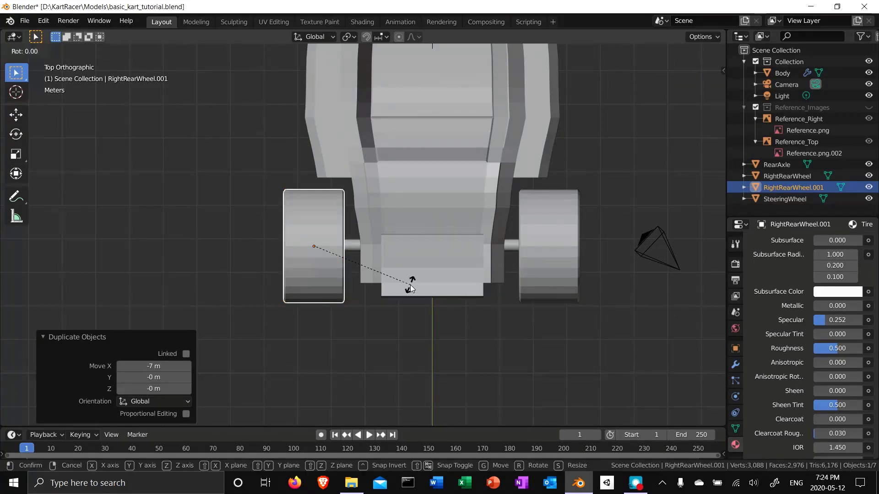
{"action": "type", "text": "z18"}
{"action": "type", "text": "0"}
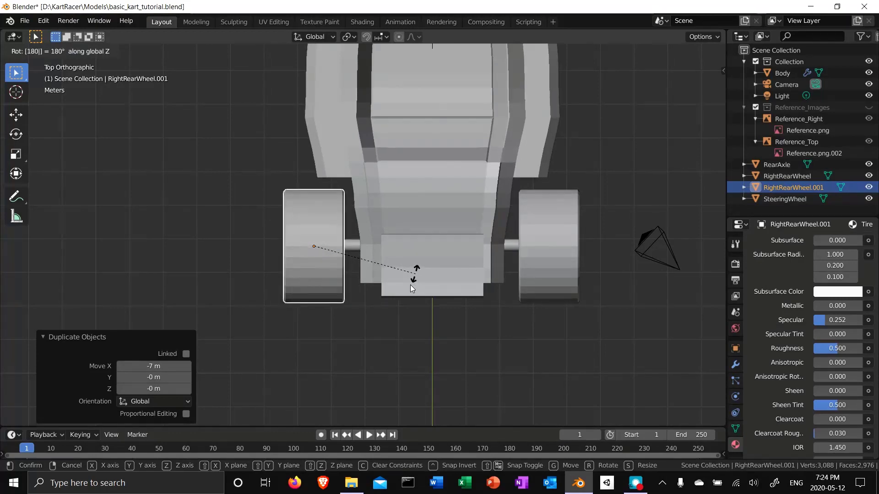
{"action": "key", "text": "Return"}
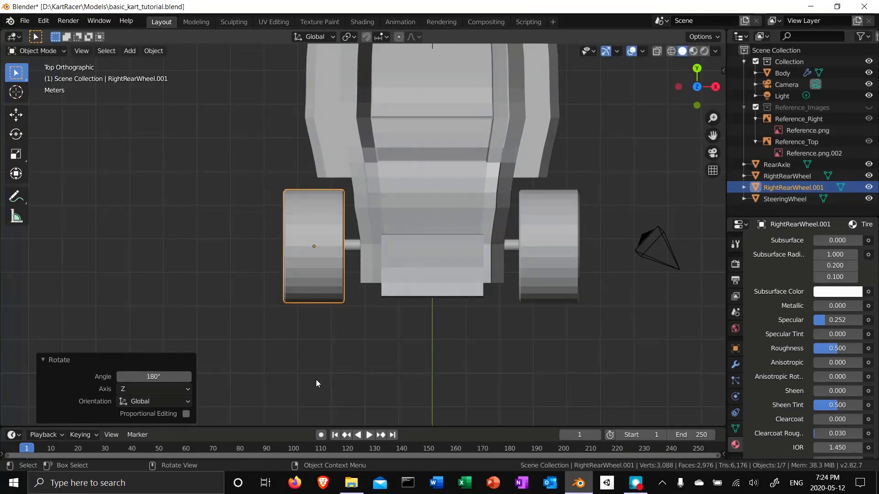
Rename the duplicated rear wheel, RightRearWheel.001, as LeftRearWheel
{"action": "middle_click_drag", "start_coordinate": [296, 358], "coordinate": [242, 285]}
{"action": "middle_click_drag", "start_coordinate": [591, 133], "coordinate": [572, 242], "text": "shift"}
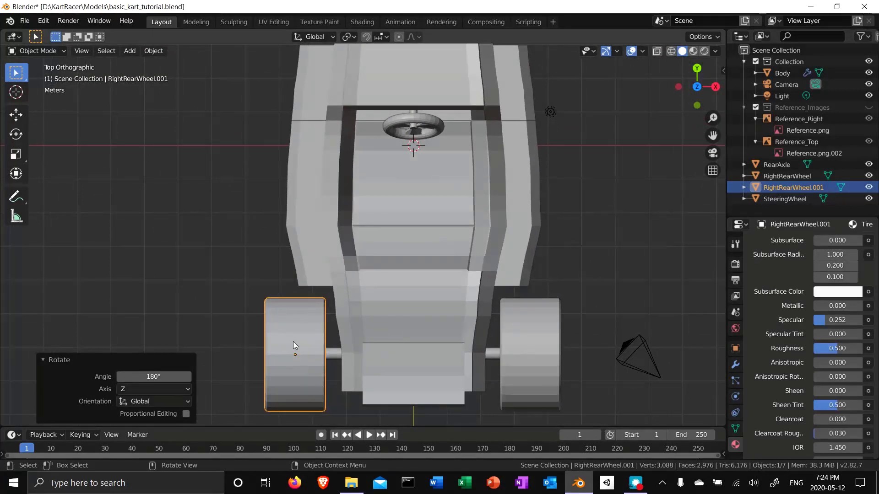
{"action": "double_click", "coordinate": [797, 187]}
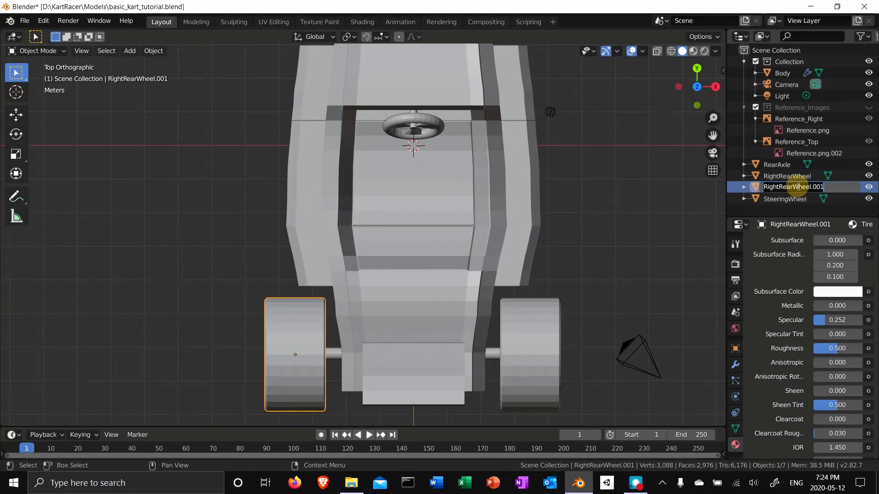
{"action": "type", "text": "LeftRe"}
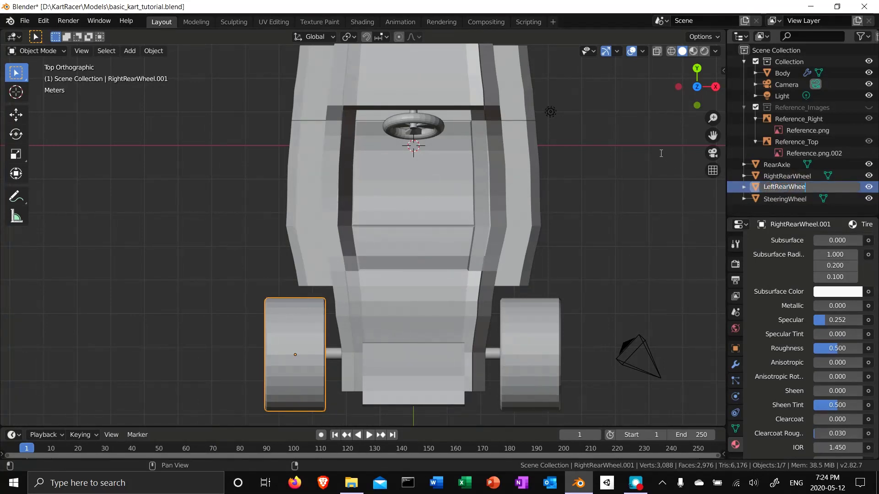
{"action": "type", "text": "arWheel"}
{"action": "key", "text": "Return"}
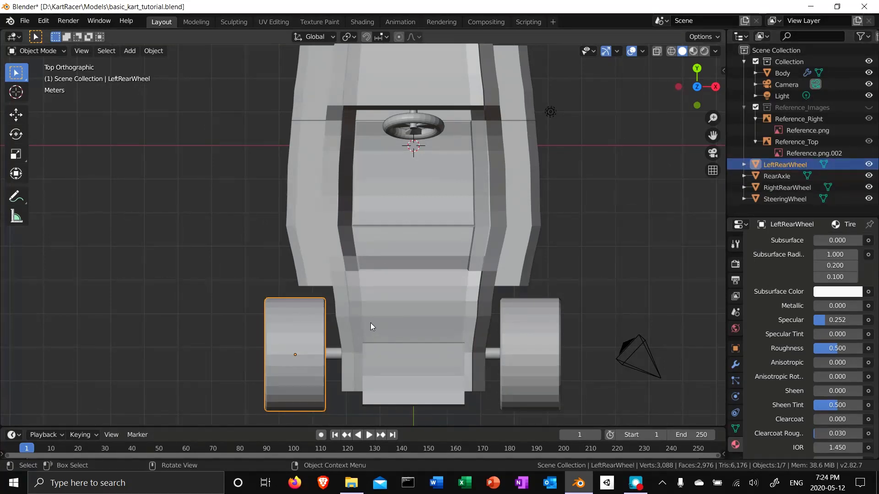
Duplicate the left rear wheel and move the copy about 11.3 m along Y toward the kart's front
{"action": "key", "text": "shift+d"}
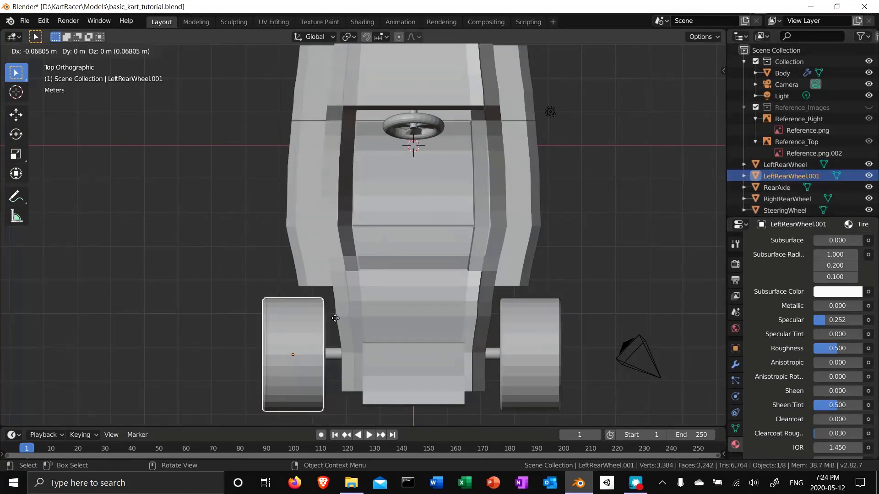
{"action": "key", "text": "y"}
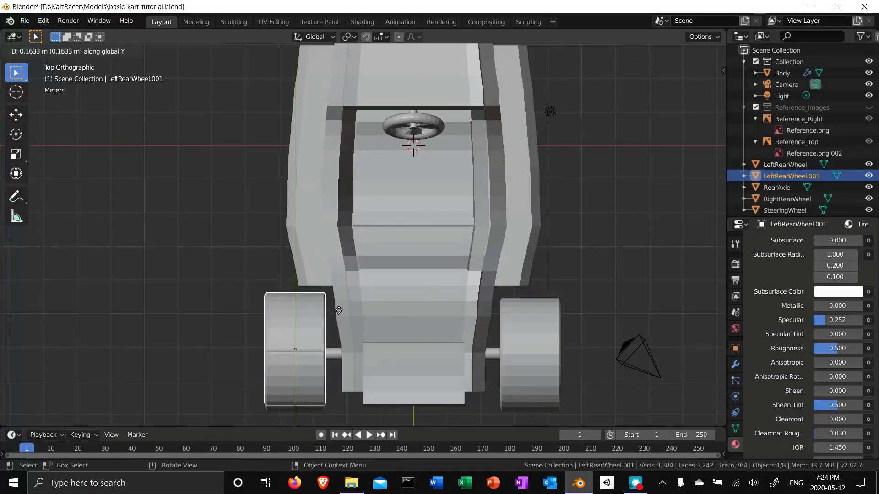
{"action": "left_click", "coordinate": [358, 320]}
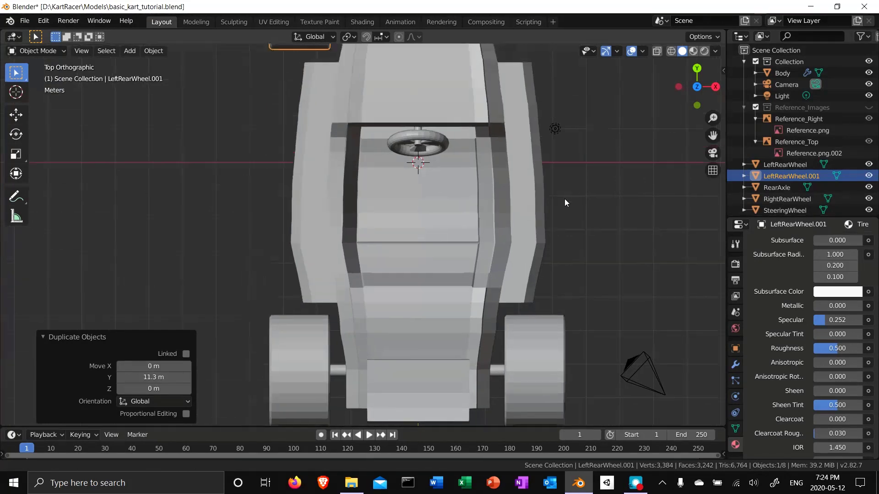
Adjust the front wheel copy's position by about -0.27 m along Y and -0.3 m along X, away from the nose
{"action": "middle_click_drag", "start_coordinate": [564, 198], "coordinate": [586, 415], "text": "shift"}
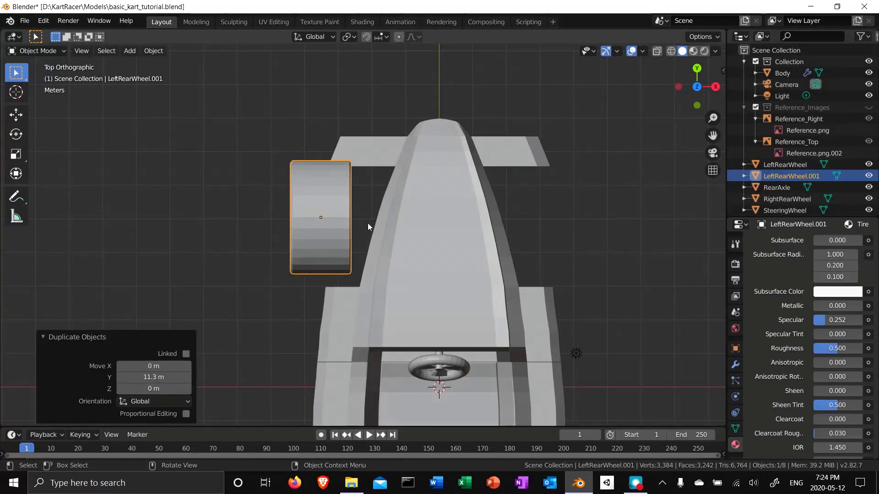
{"action": "key", "text": "g"}
{"action": "key", "text": "y"}
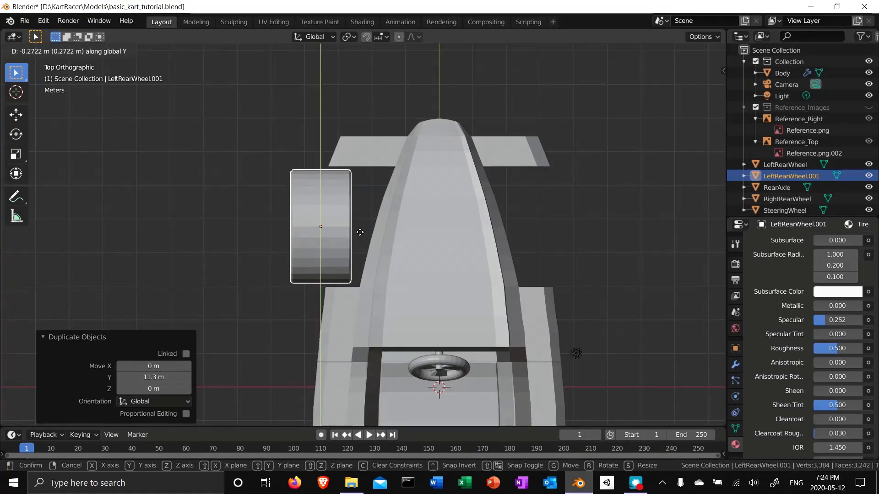
{"action": "left_click", "coordinate": [359, 233]}
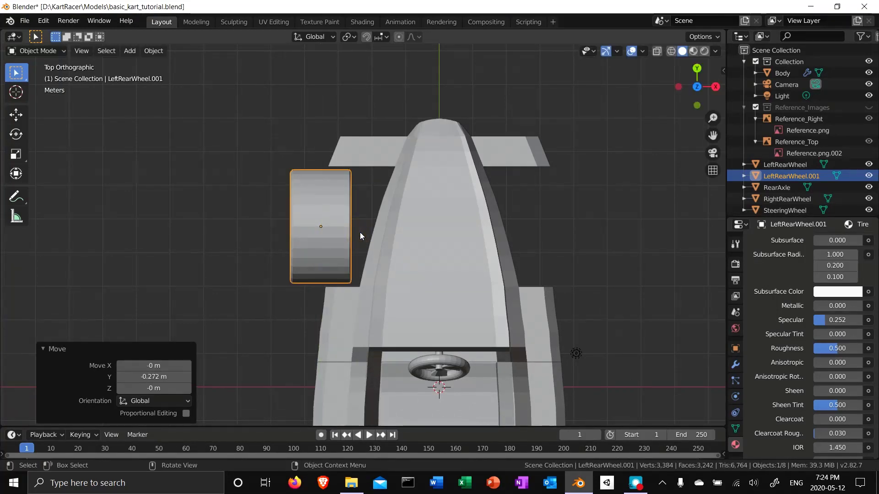
{"action": "key", "text": "g"}
{"action": "key", "text": "x"}
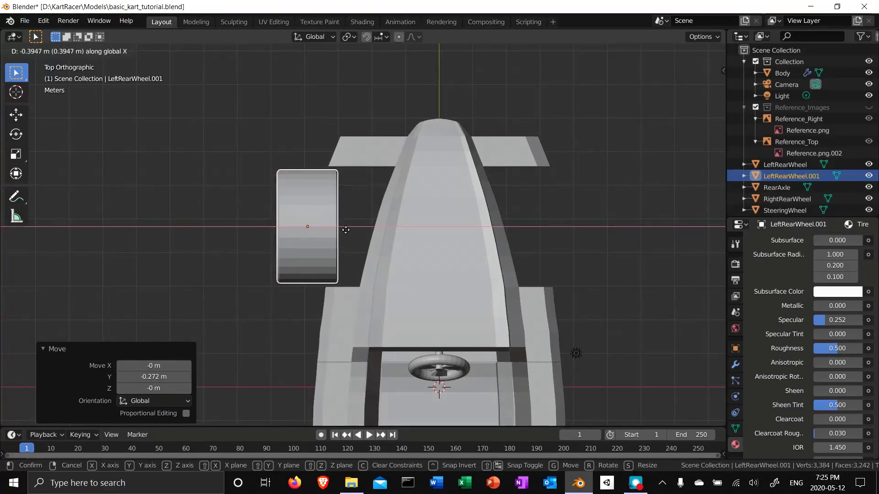
{"action": "left_click", "coordinate": [349, 230]}
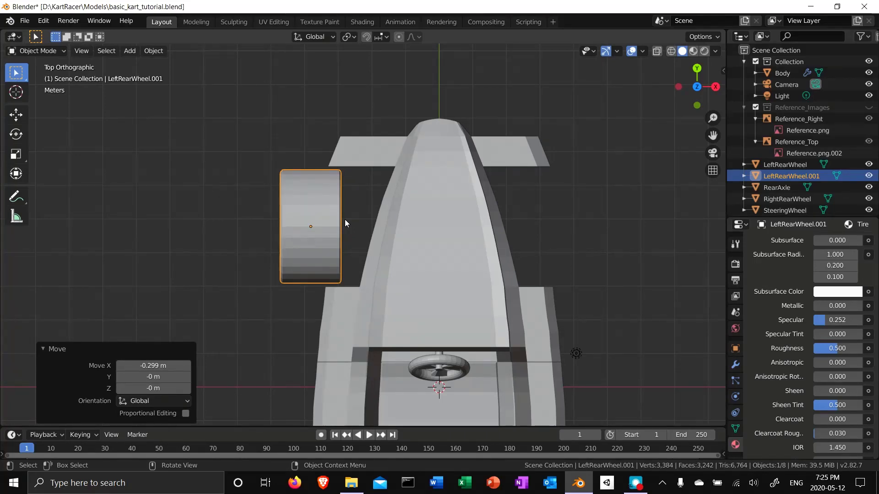
Scale the front wheel copy uniformly to about 0.817 and check its size from the side and above
{"action": "key", "text": "s"}
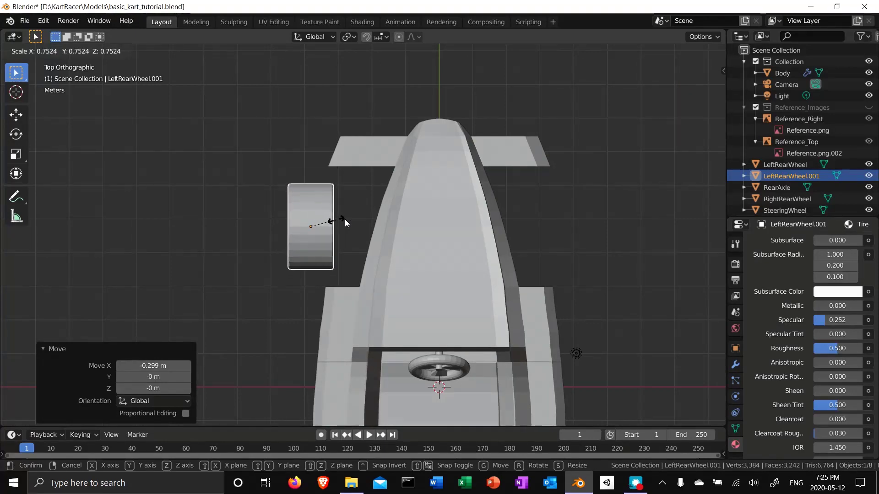
{"action": "left_click", "coordinate": [345, 219]}
{"action": "middle_click_drag", "start_coordinate": [275, 279], "coordinate": [141, 185]}
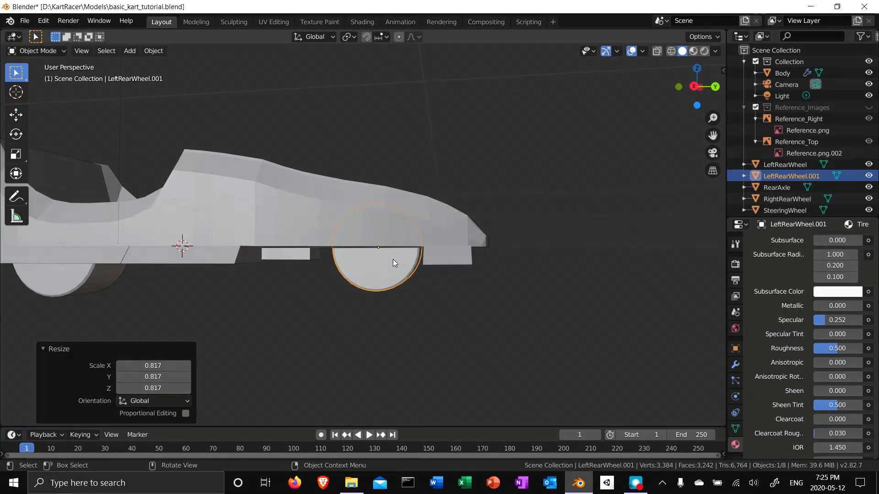
{"action": "middle_click_drag", "start_coordinate": [518, 274], "coordinate": [231, 385]}
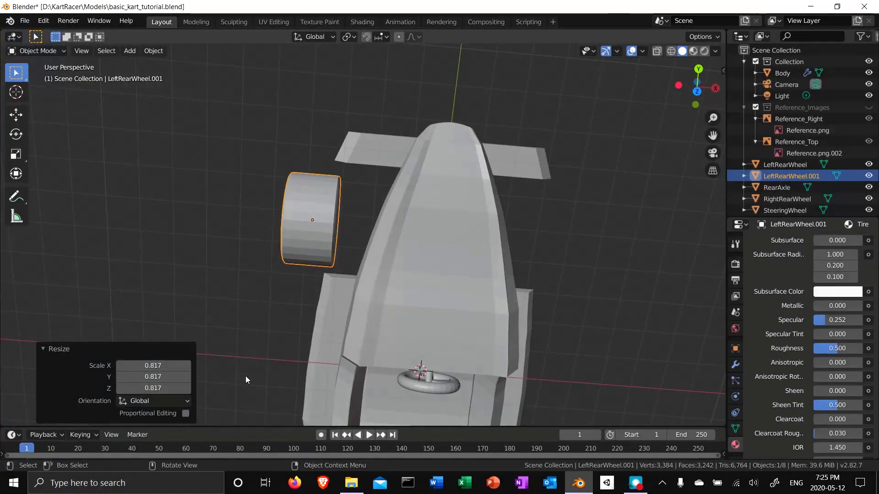
{"action": "key", "text": "KP_7"}
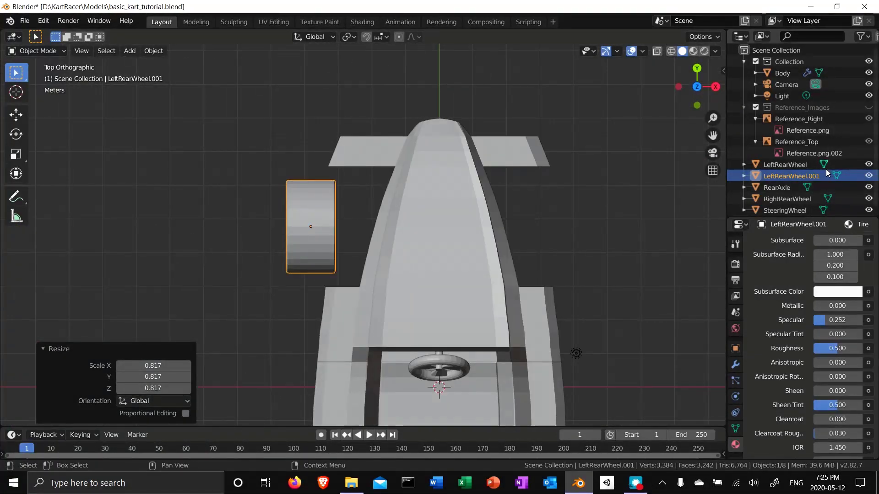
Rename the scaled front wheel copy as LeftFrontWheel
{"action": "double_click", "coordinate": [814, 175]}
{"action": "type", "text": "L"}
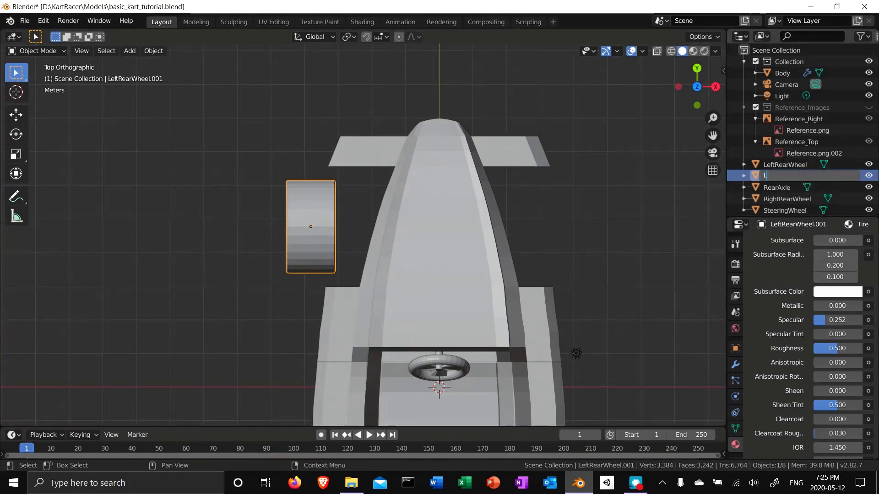
{"action": "type", "text": "eftFrontWheel"}
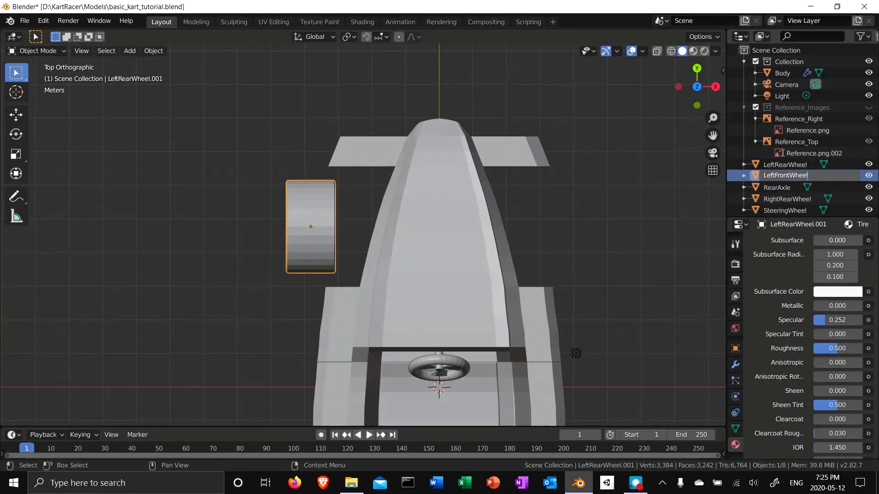
{"action": "key", "text": "Return"}
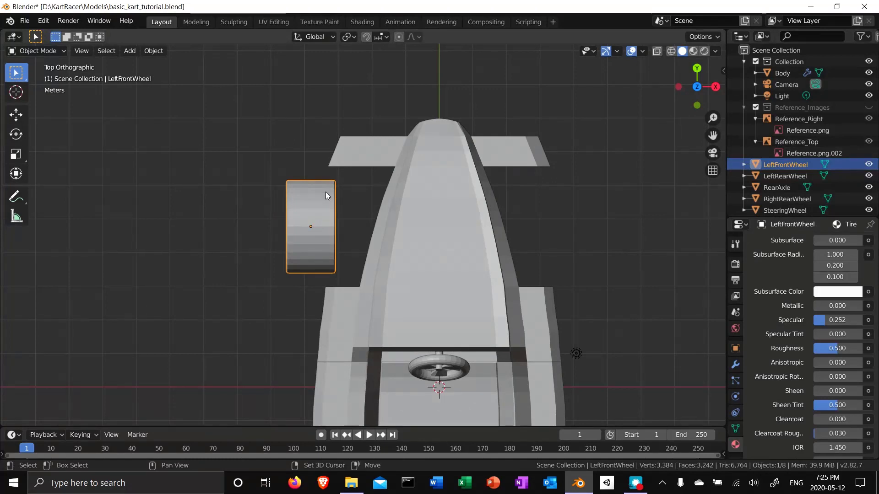
Duplicate the left front wheel and move the copy about 7.69 m along X to the opposite side of the nose
{"action": "key", "text": "shift+d"}
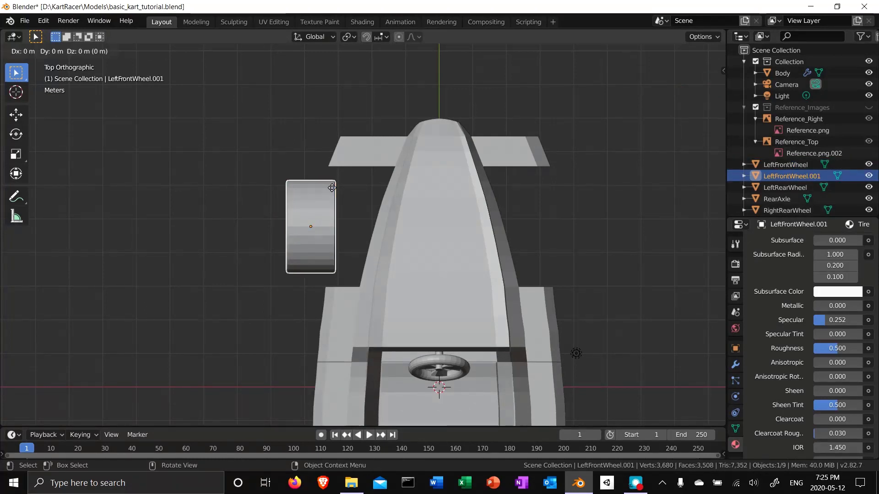
{"action": "key", "text": "x"}
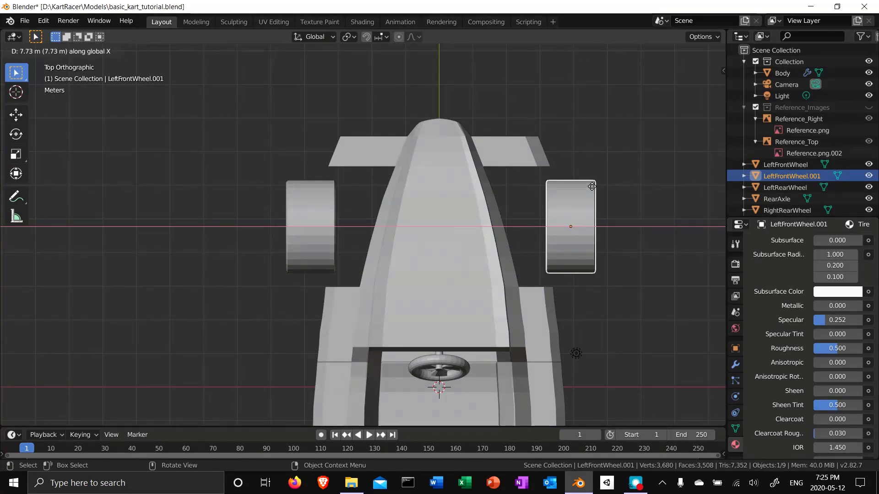
{"action": "left_click", "coordinate": [590, 185]}
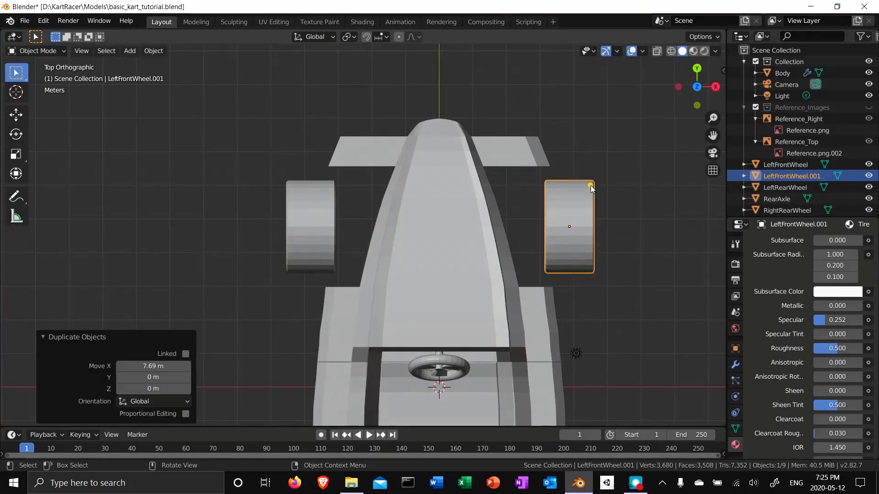
Rotate the duplicated front wheel 180° about the global Z axis and check its orientation
{"action": "type", "text": "r"}
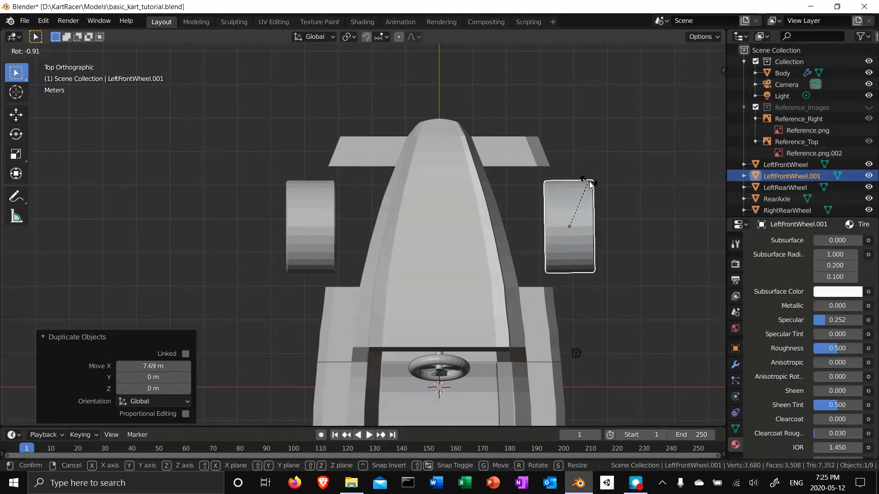
{"action": "type", "text": "180"}
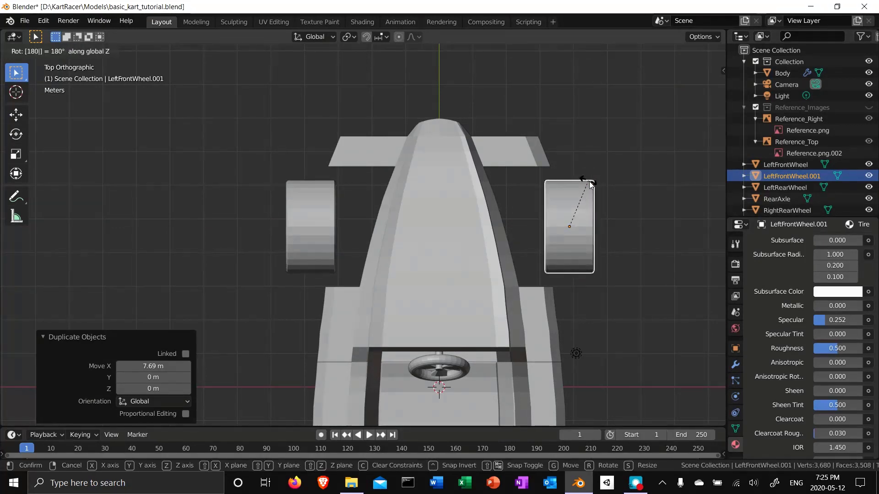
{"action": "key", "text": "Return"}
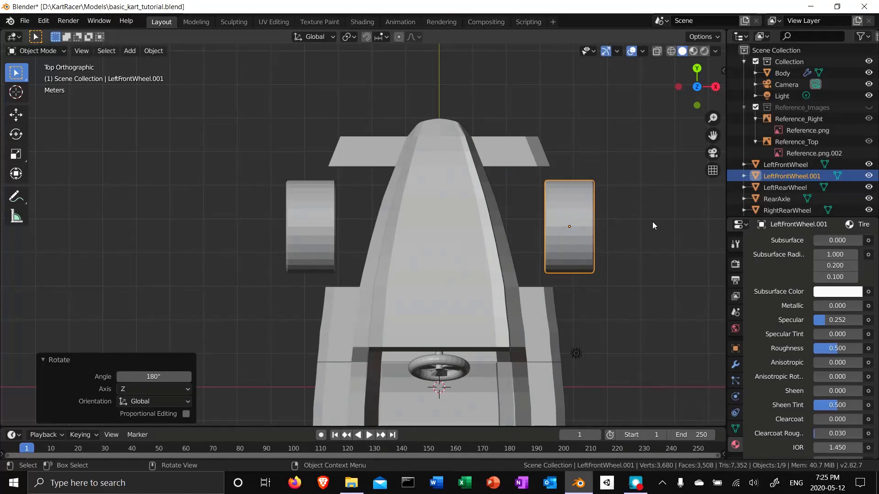
{"action": "middle_click_drag", "start_coordinate": [685, 258], "coordinate": [398, 261]}
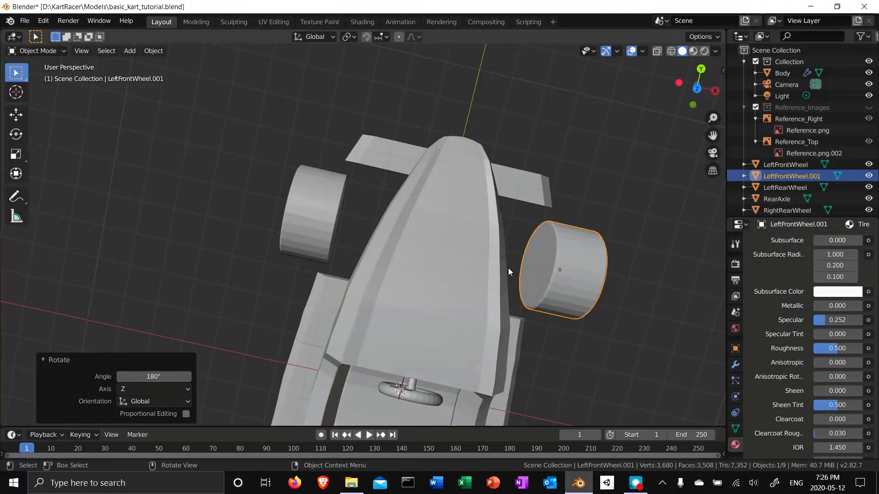
{"action": "key", "text": "KP_7"}
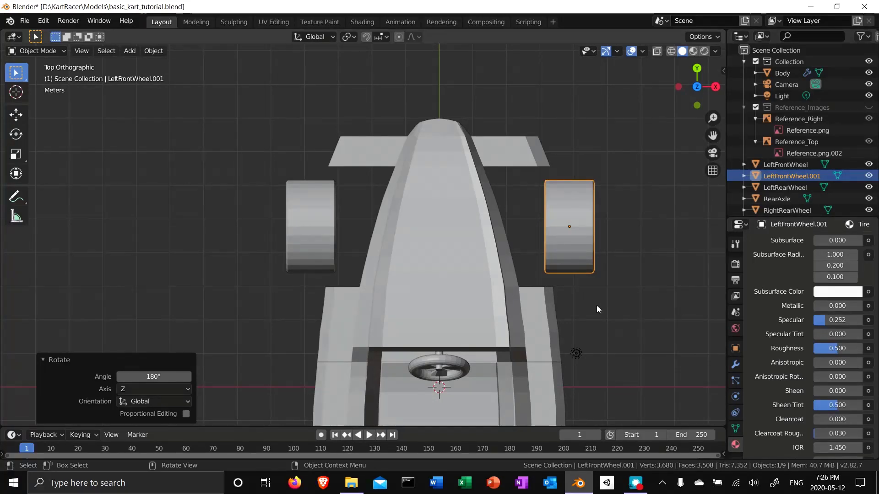
Duplicate the rear axle and move the copy about 10.5 m along Y to the front wheels
{"action": "middle_click_drag", "start_coordinate": [597, 309], "coordinate": [561, 97], "text": "shift"}
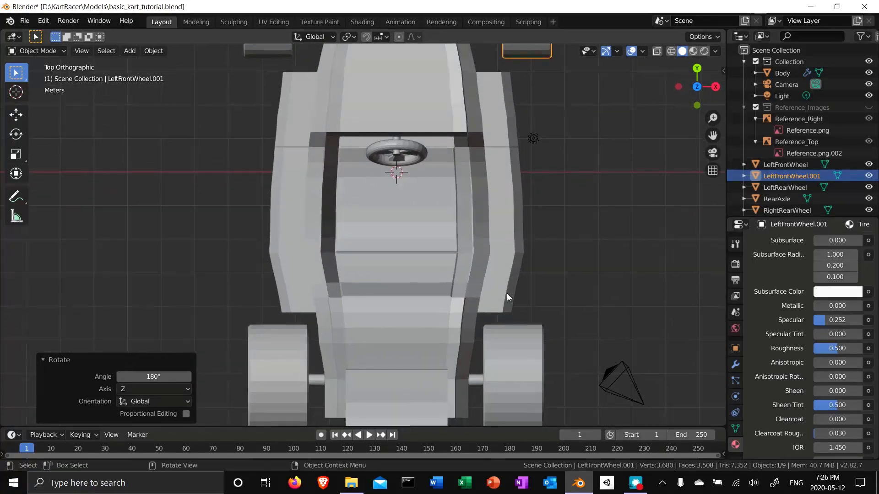
{"action": "left_click", "coordinate": [477, 380]}
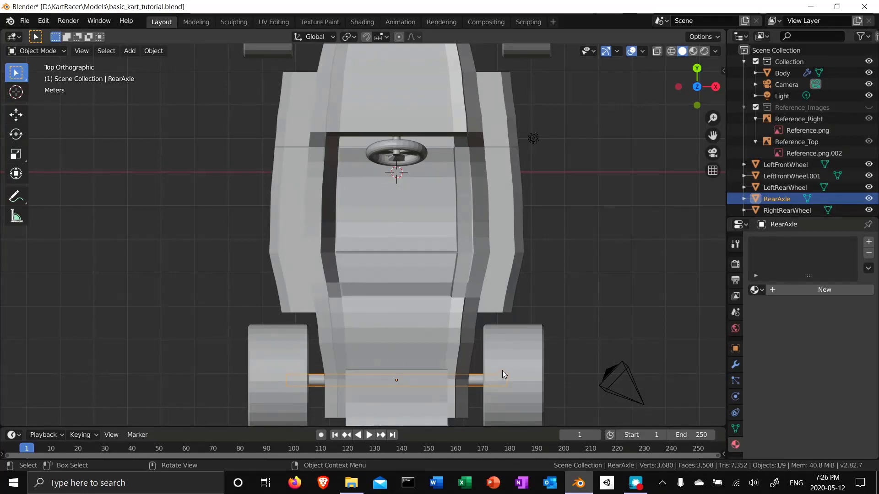
{"action": "key", "text": "shift+d"}
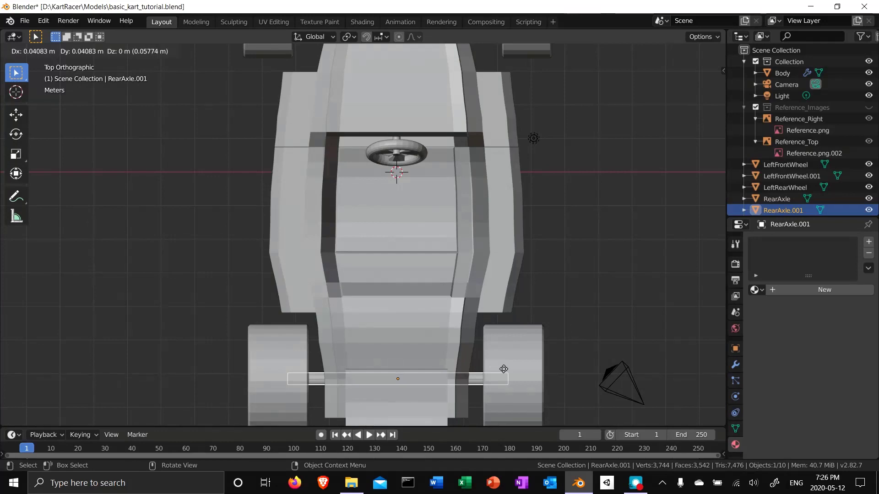
{"action": "key", "text": "y"}
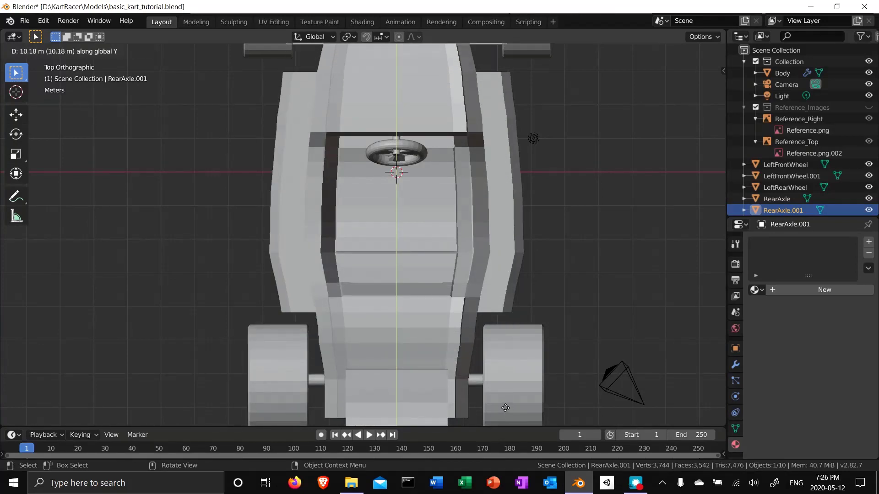
{"action": "left_click", "coordinate": [505, 407]}
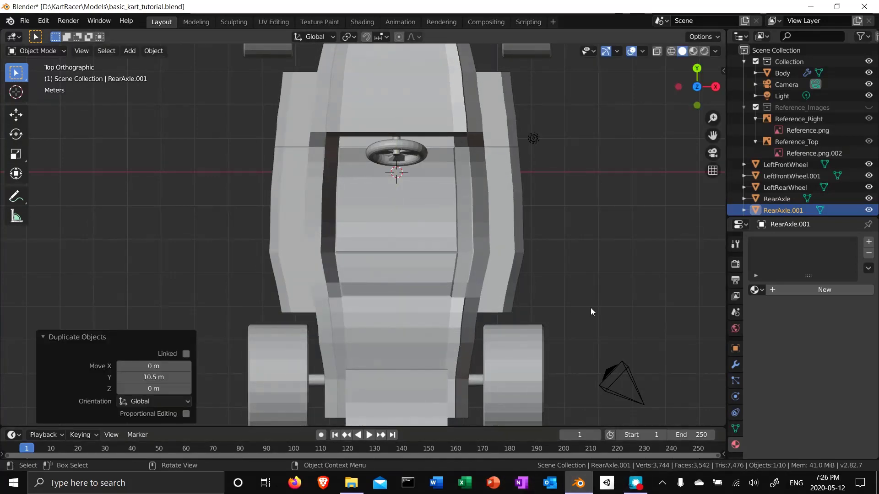
Move the duplicated front axle about 0.504 m along Y to the front wheel centres and turn on X-ray to check its alignment
{"action": "middle_click_drag", "start_coordinate": [555, 220], "coordinate": [570, 37], "text": "shift"}
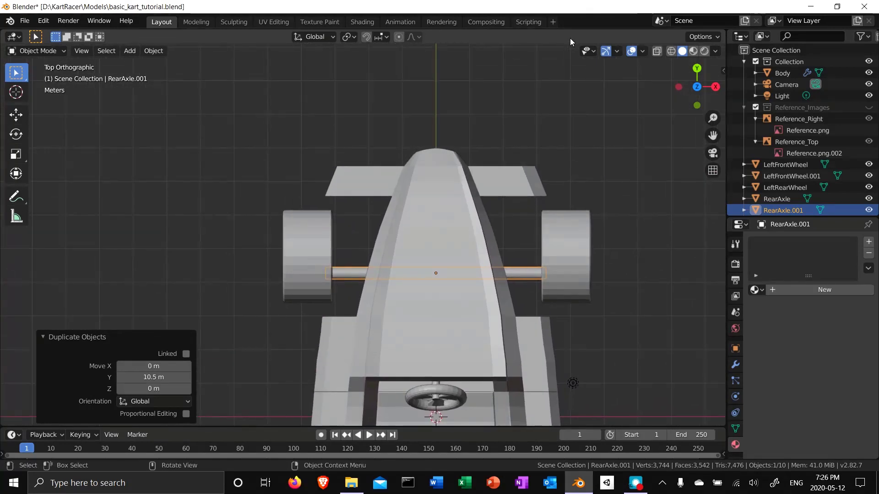
{"action": "key", "text": "g"}
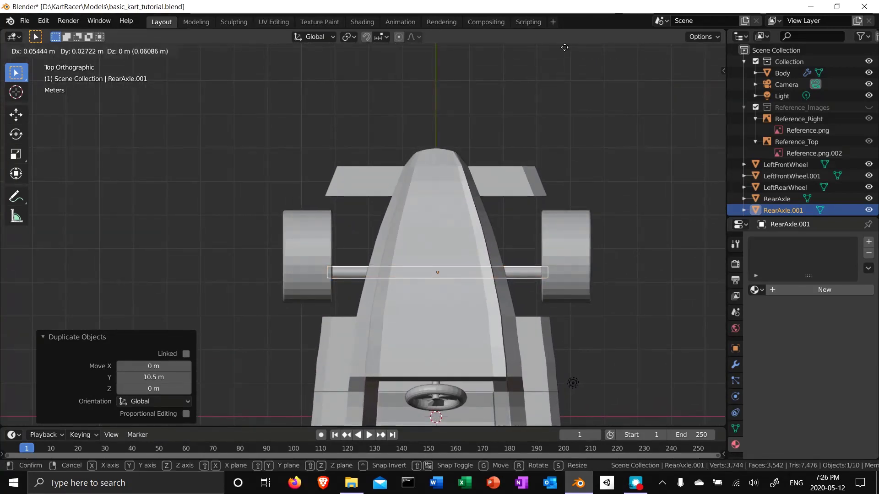
{"action": "key", "text": "y"}
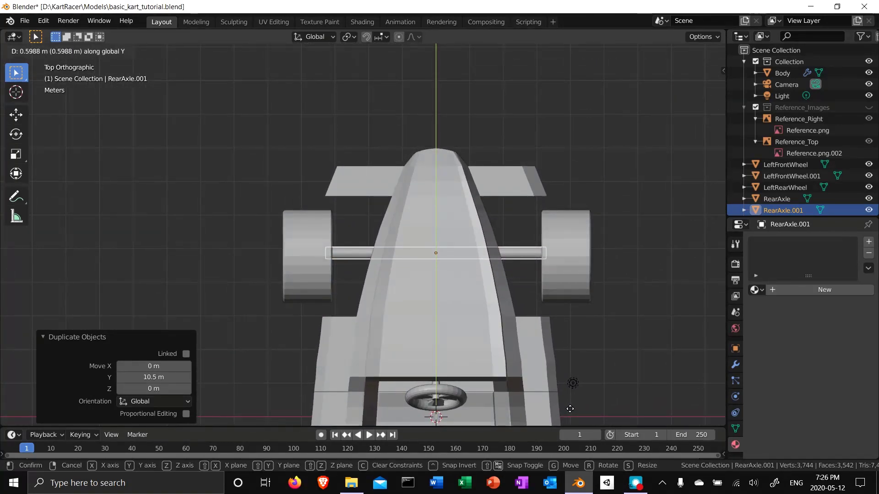
{"action": "left_click", "coordinate": [570, 415]}
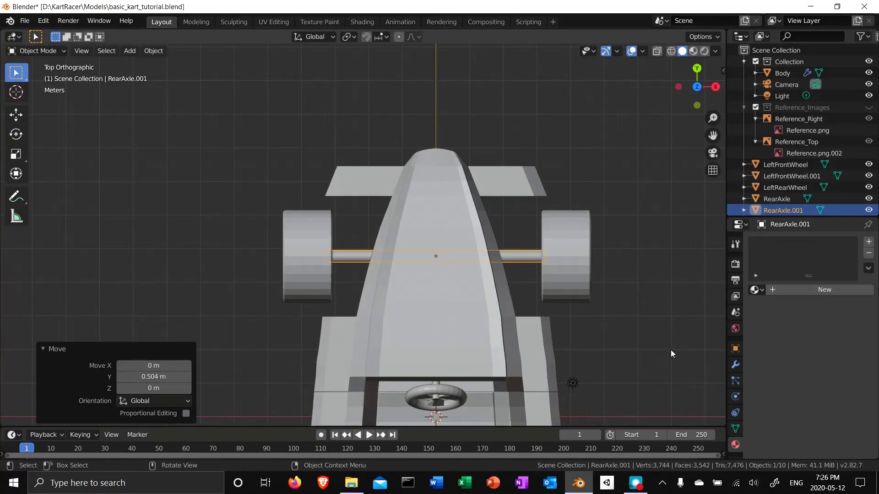
{"action": "key", "text": "KP_3"}
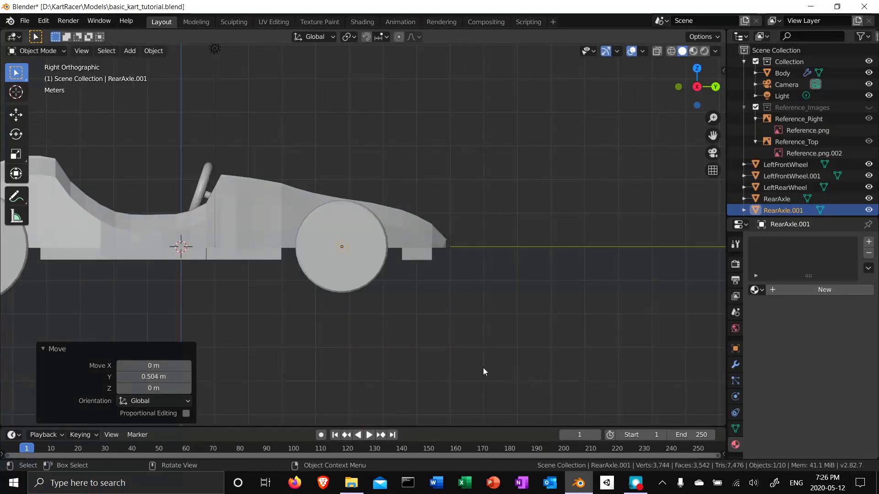
{"action": "left_click", "coordinate": [657, 52]}
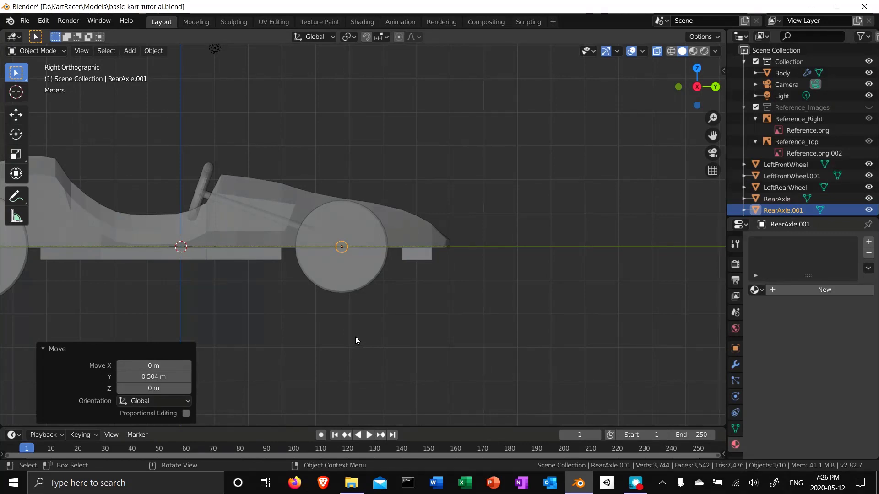
Select both front wheels together with their axle and move them down about 0.367 m along Z
{"action": "key", "text": "KP_7"}
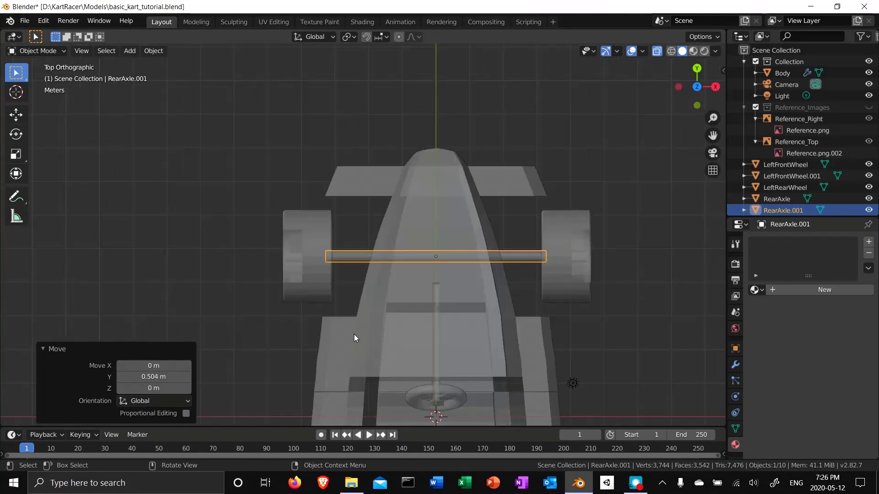
{"action": "left_click", "coordinate": [307, 238], "text": "shift"}
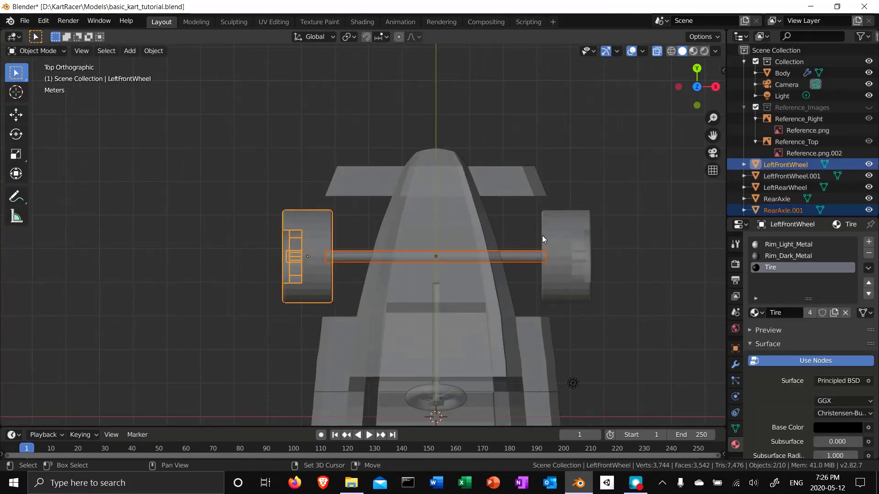
{"action": "left_click", "coordinate": [559, 236], "text": "shift"}
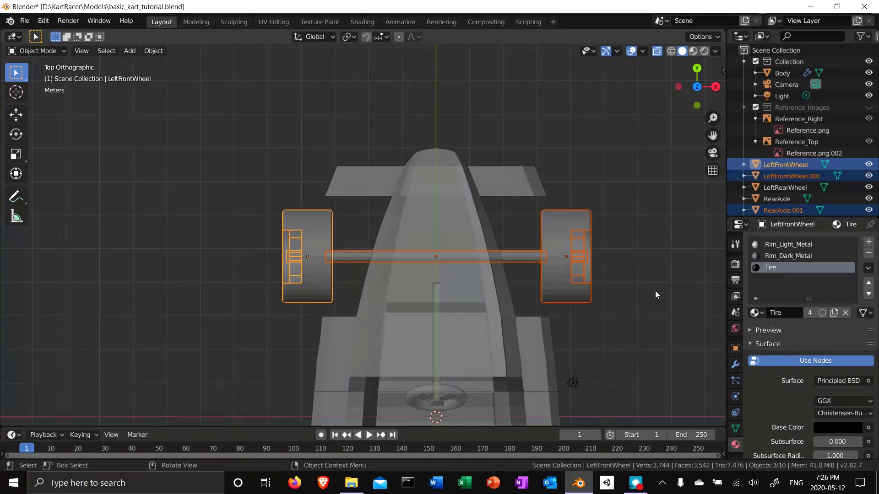
{"action": "middle_click_drag", "start_coordinate": [654, 290], "coordinate": [568, 182]}
{"action": "key", "text": "KP_3"}
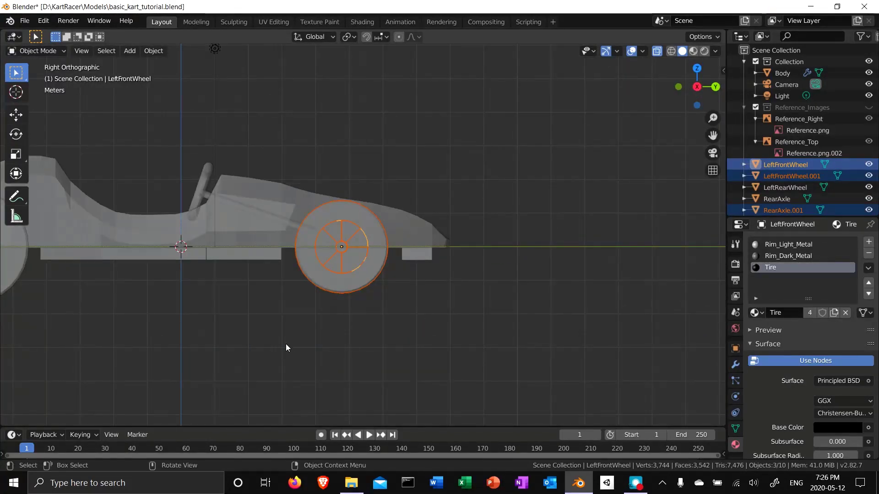
{"action": "middle_click_drag", "start_coordinate": [286, 344], "coordinate": [415, 318], "text": "shift"}
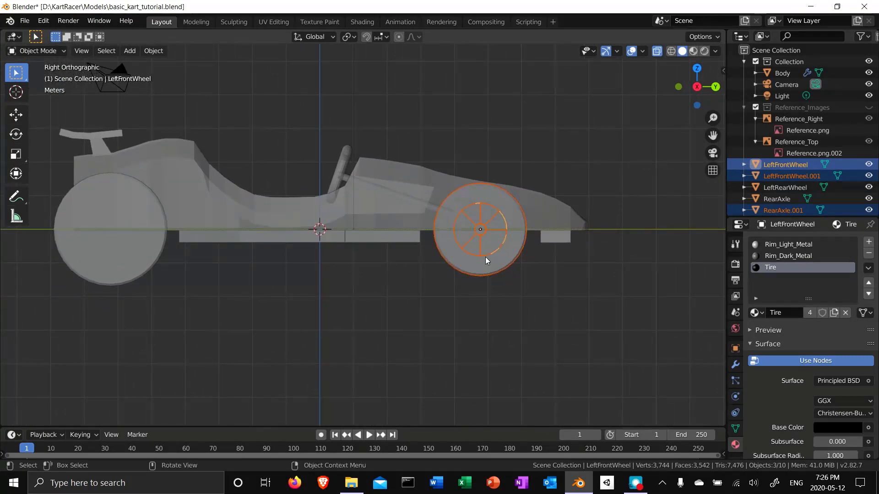
{"action": "key", "text": "g"}
{"action": "key", "text": "z"}
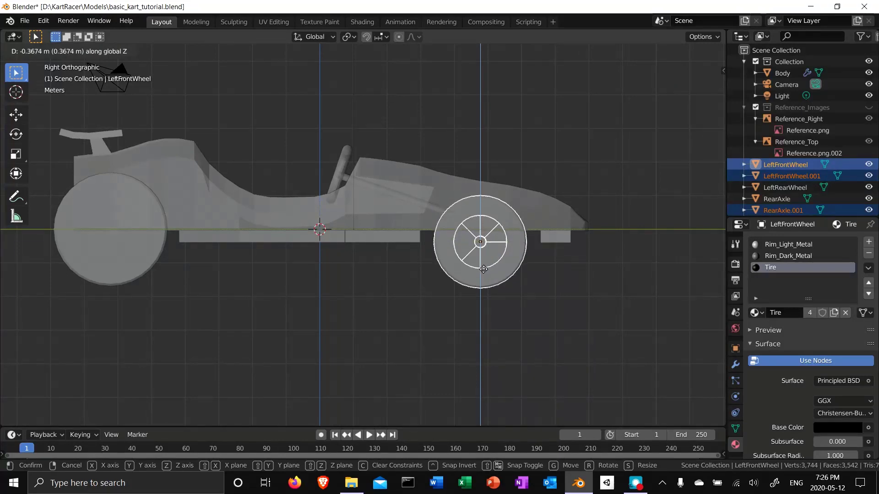
{"action": "left_click", "coordinate": [484, 270]}
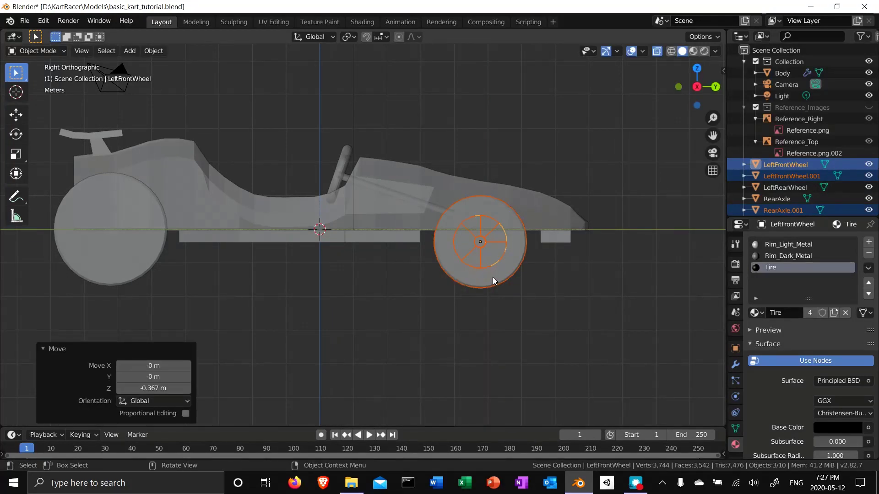
Rename the duplicated front wheel as RightFrontWheel
{"action": "middle_click_drag", "start_coordinate": [580, 315], "coordinate": [408, 332]}
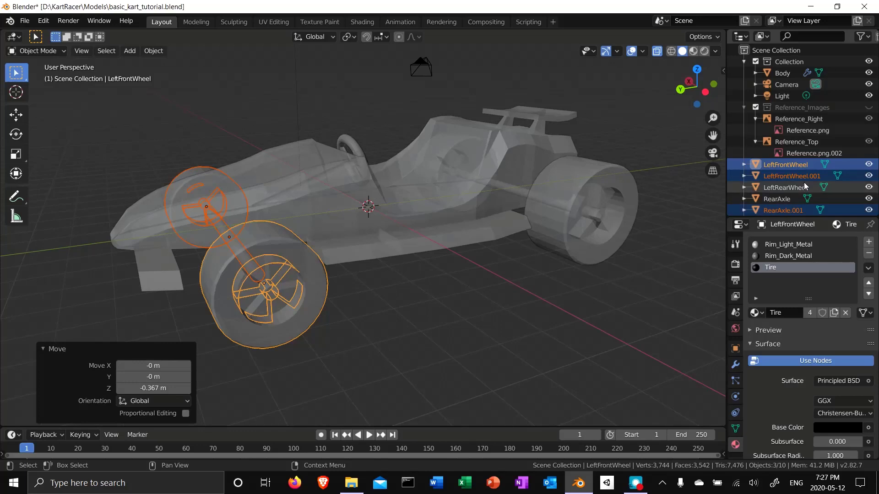
{"action": "left_click", "coordinate": [792, 177]}
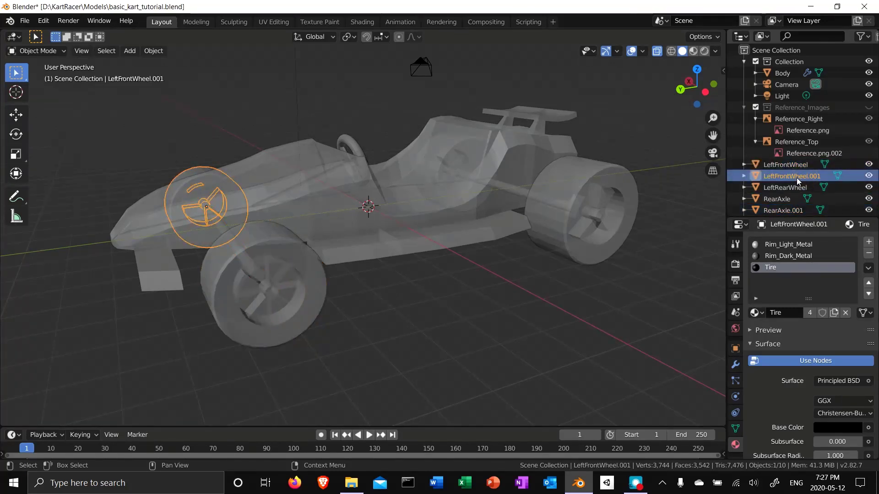
{"action": "double_click", "coordinate": [795, 177]}
{"action": "type", "text": "RightFro"}
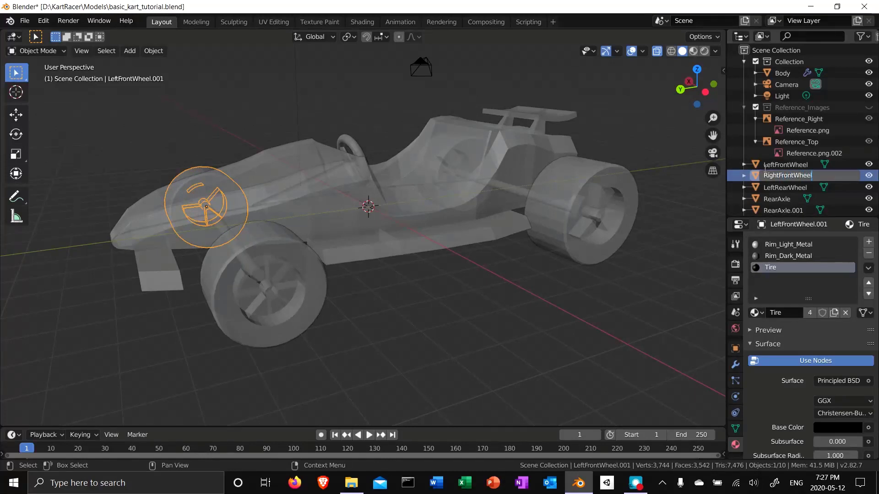
{"action": "key", "text": "Return"}
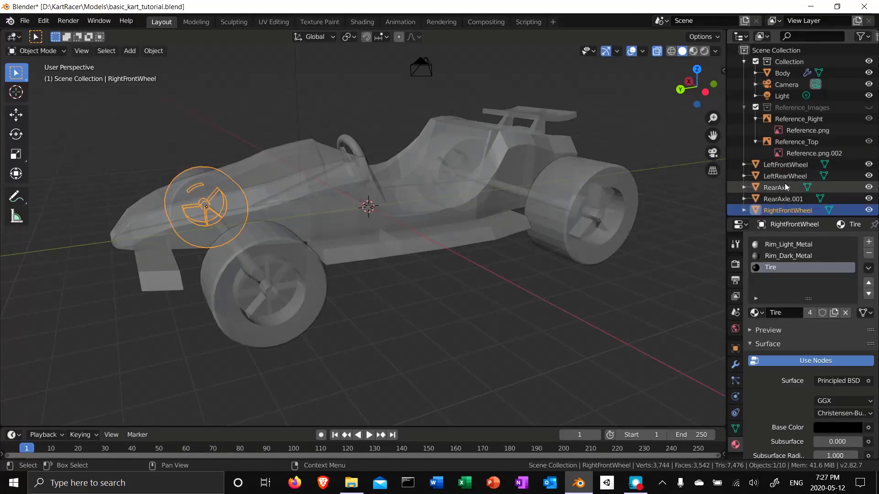
Rename the duplicated axle at the front wheels as FrontAxle
{"action": "left_click", "coordinate": [780, 198]}
{"action": "double_click", "coordinate": [779, 198]}
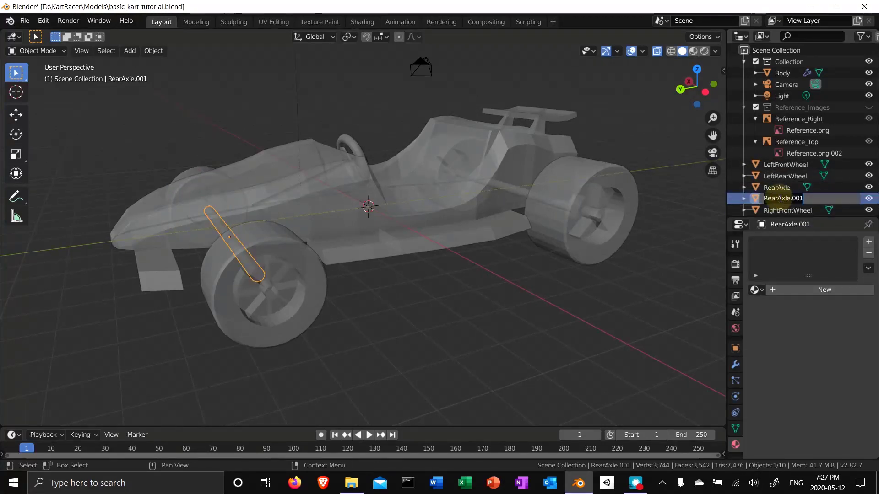
{"action": "type", "text": "FrontAxle"}
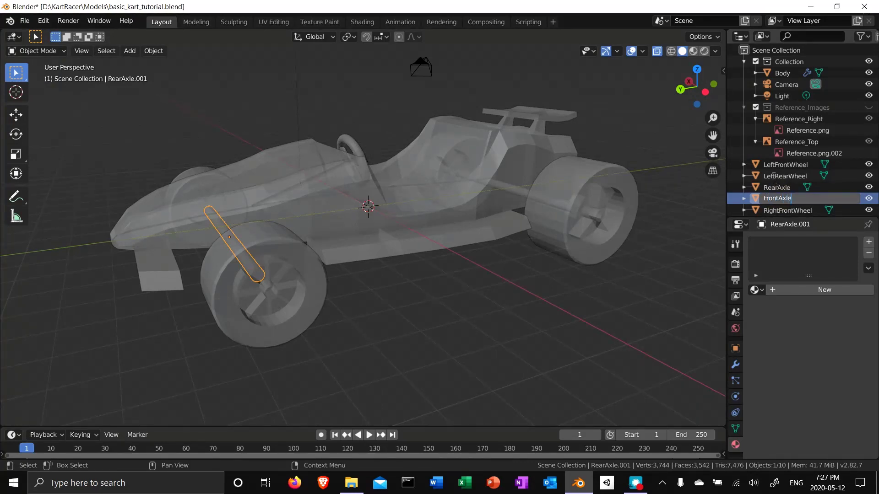
{"action": "key", "text": "Return"}
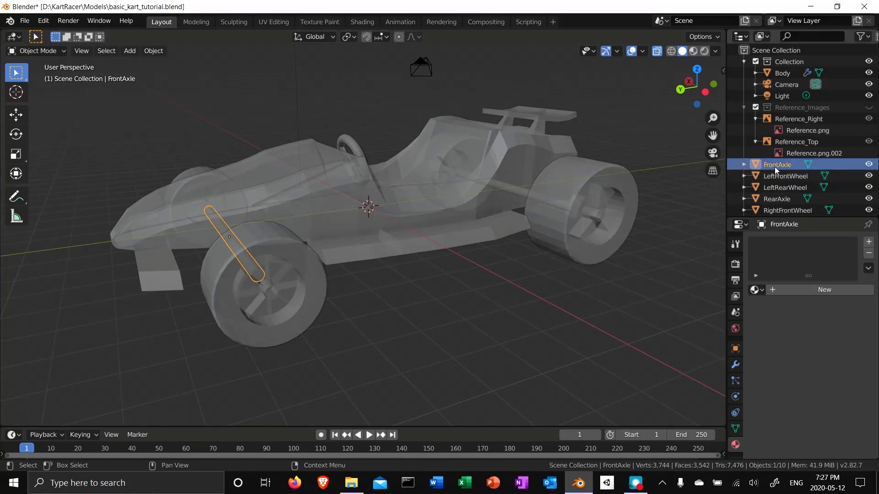
Add a material slot to the front axle with a new material named Axle
{"action": "left_click", "coordinate": [869, 244]}
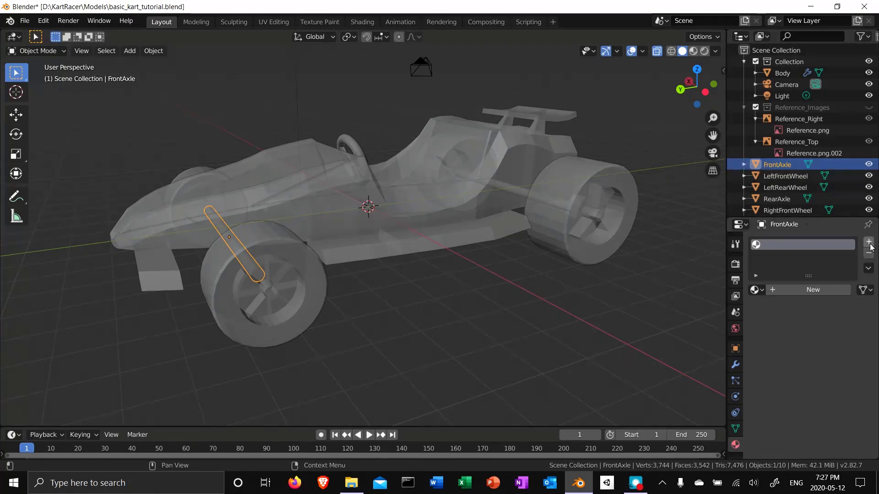
{"action": "left_click", "coordinate": [808, 291]}
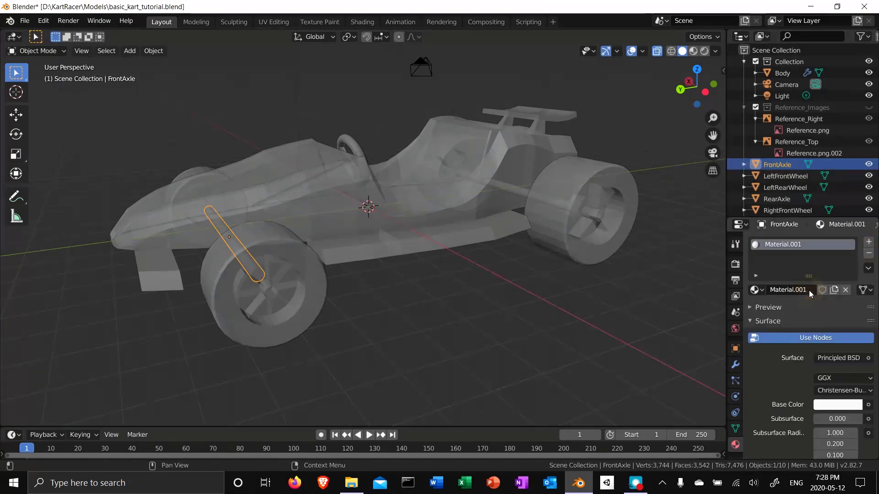
{"action": "double_click", "coordinate": [795, 245]}
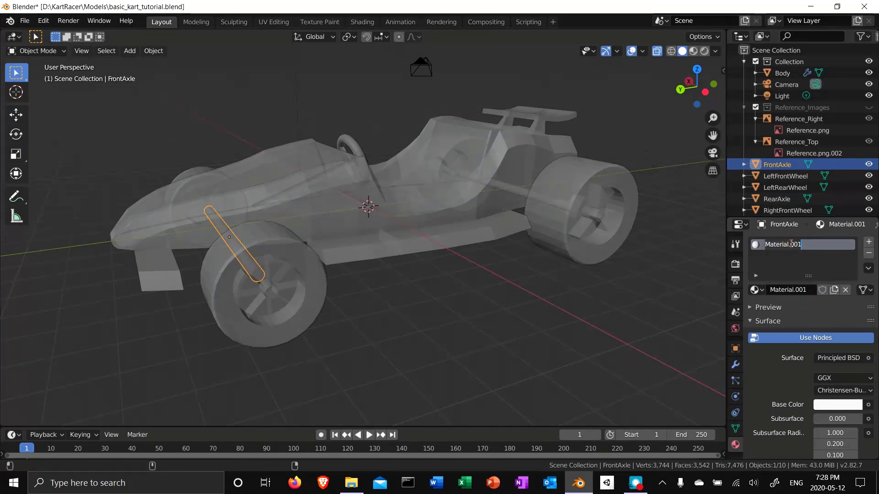
{"action": "type", "text": "Axle"}
{"action": "key", "text": "Return"}
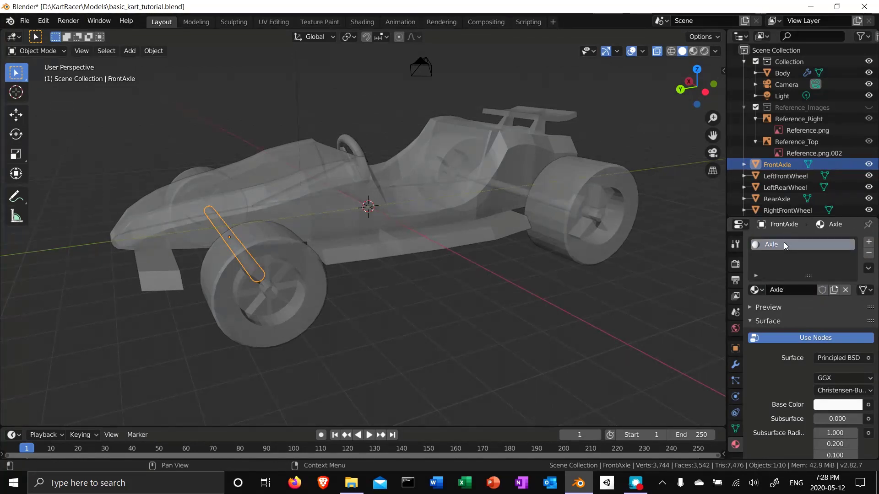
Darken the front axle material's base colour to a grey with an HSV value of 0.369
{"action": "left_click", "coordinate": [839, 405]}
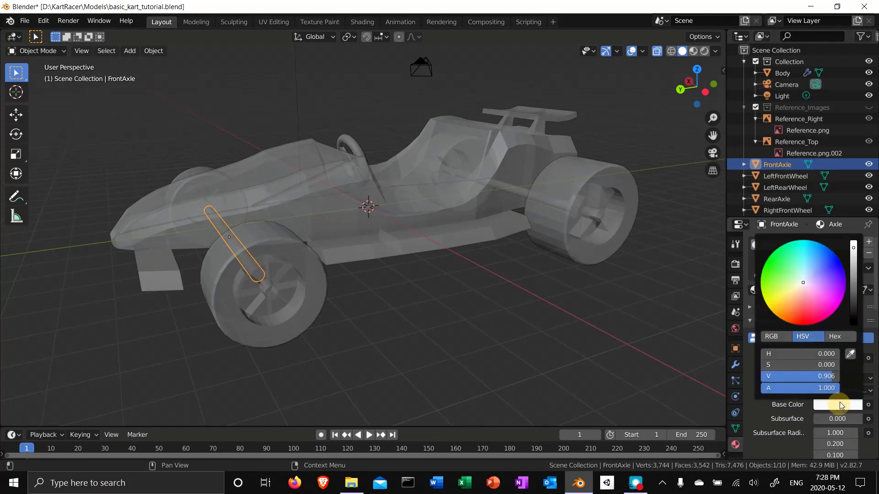
{"action": "mouse_move", "coordinate": [854, 275]}
{"action": "left_mouse_down"}
{"action": "mouse_move", "coordinate": [854, 298]}
{"action": "mouse_move", "coordinate": [853, 286]}
{"action": "left_mouse_up"}
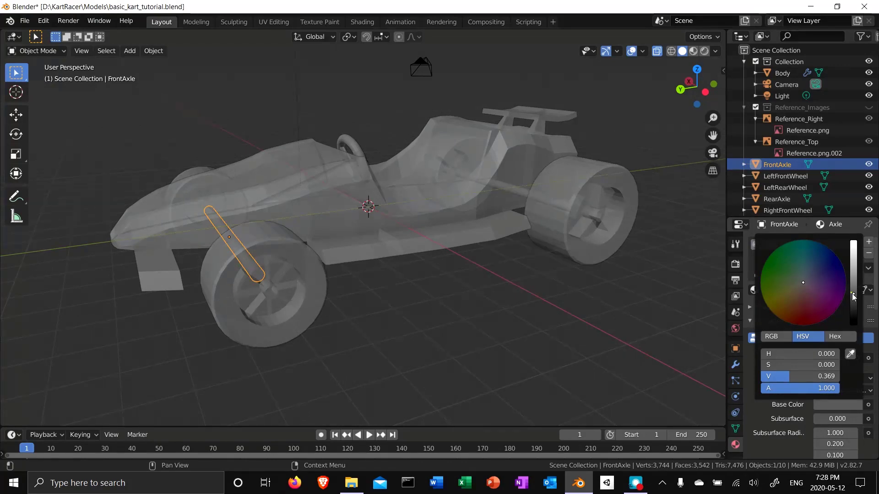
{"action": "left_click", "coordinate": [702, 328]}
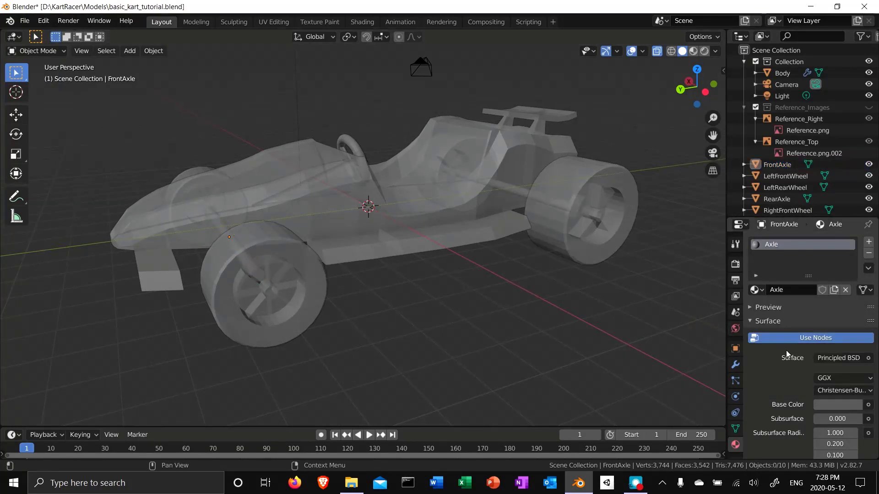
{"action": "scroll", "coordinate": [790, 367], "scroll_direction": "down", "scroll_amount": 2}
{"action": "scroll", "coordinate": [788, 358], "scroll_direction": "down", "scroll_amount": 7}
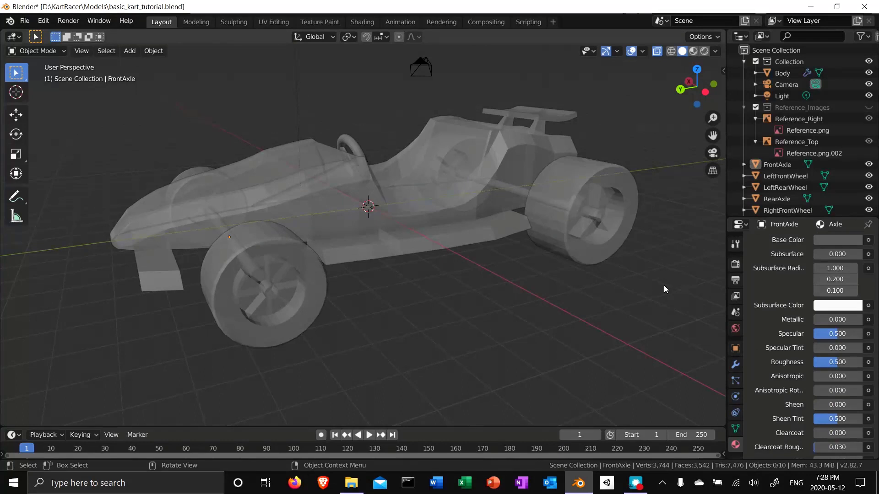
{"action": "left_click", "coordinate": [777, 163]}
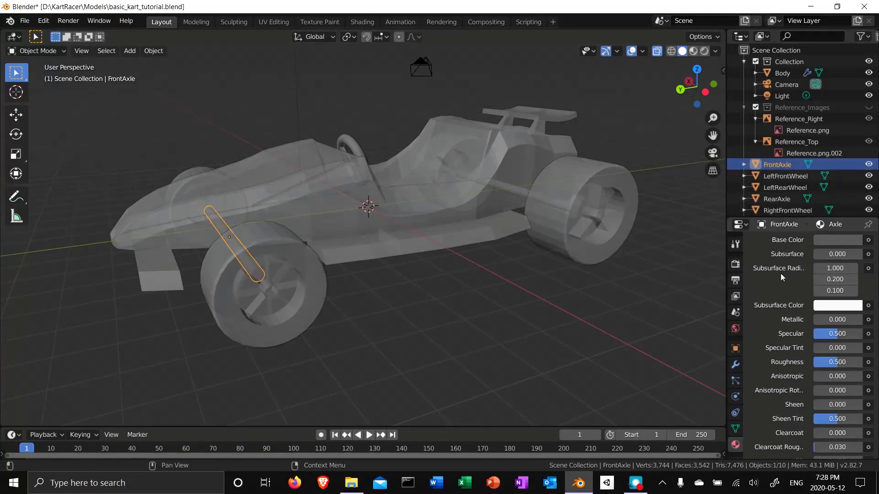
{"action": "scroll", "coordinate": [783, 265], "scroll_direction": "up", "scroll_amount": 5}
{"action": "scroll", "coordinate": [784, 262], "scroll_direction": "up", "scroll_amount": 1}
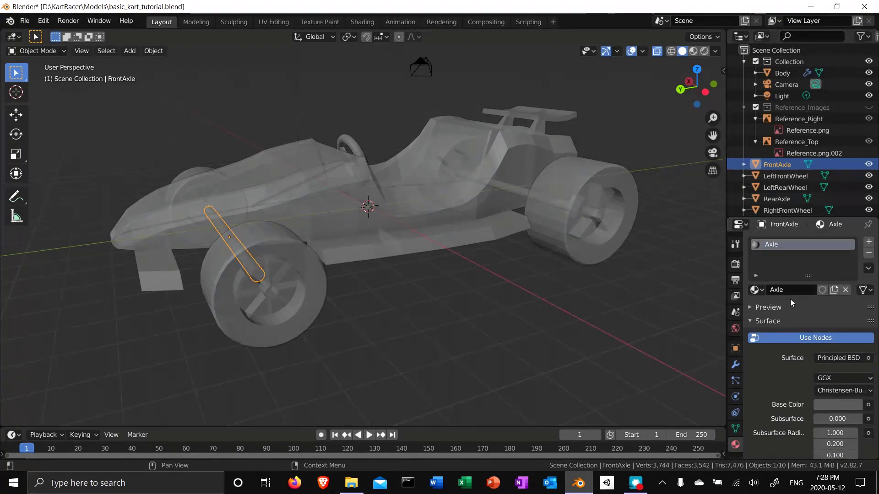
Give the rear axle a new material named Axle and darken its base colour to dark grey
{"action": "left_click", "coordinate": [781, 199]}
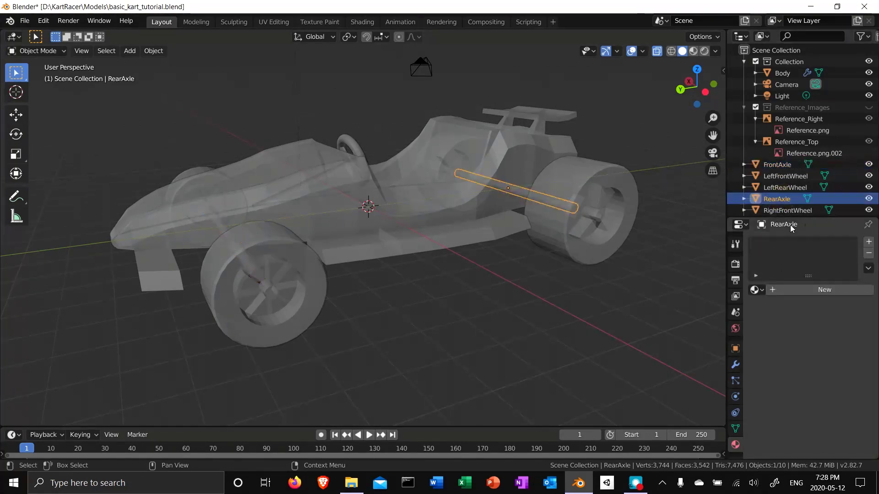
{"action": "left_click", "coordinate": [868, 241]}
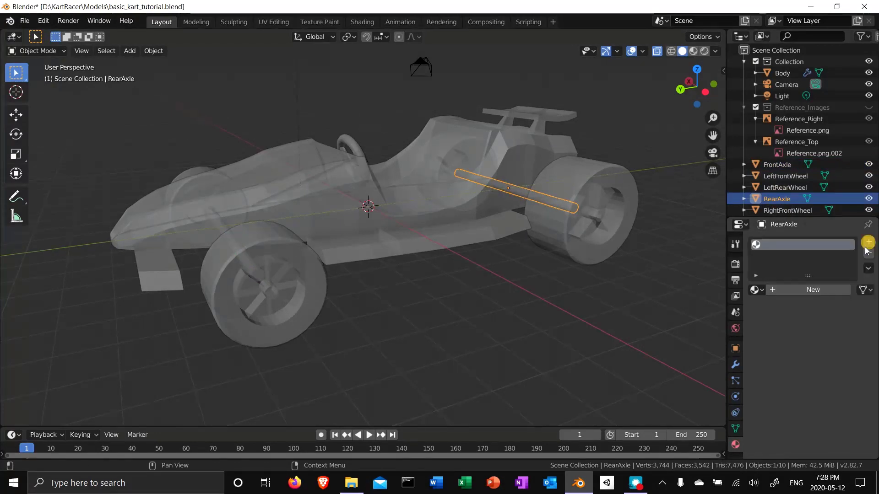
{"action": "left_click", "coordinate": [808, 290]}
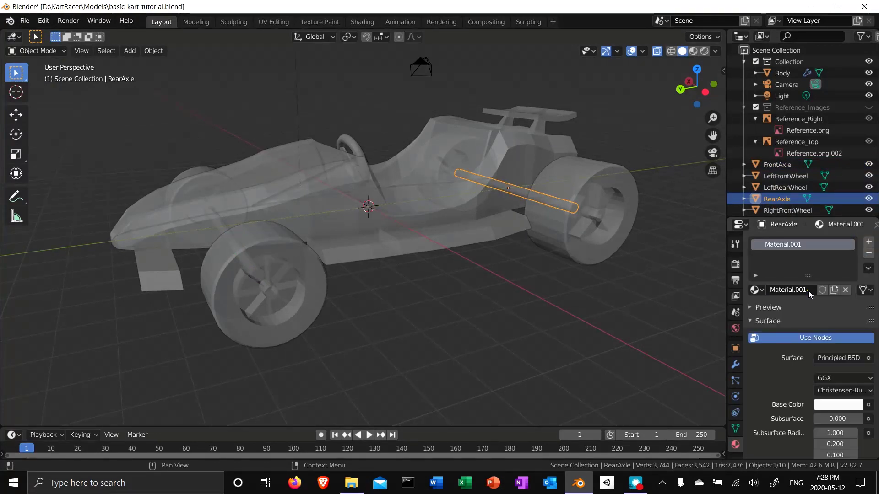
{"action": "double_click", "coordinate": [794, 245]}
{"action": "type", "text": "Axle"}
{"action": "key", "text": "Return"}
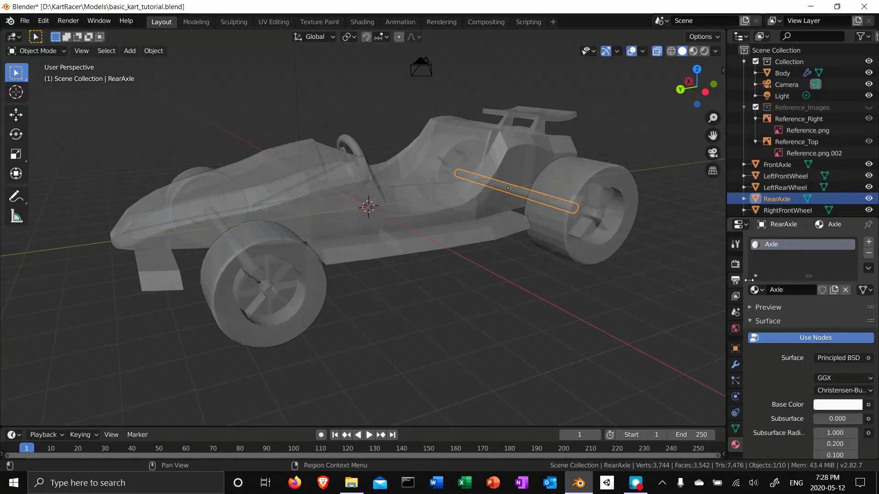
{"action": "left_click", "coordinate": [841, 403]}
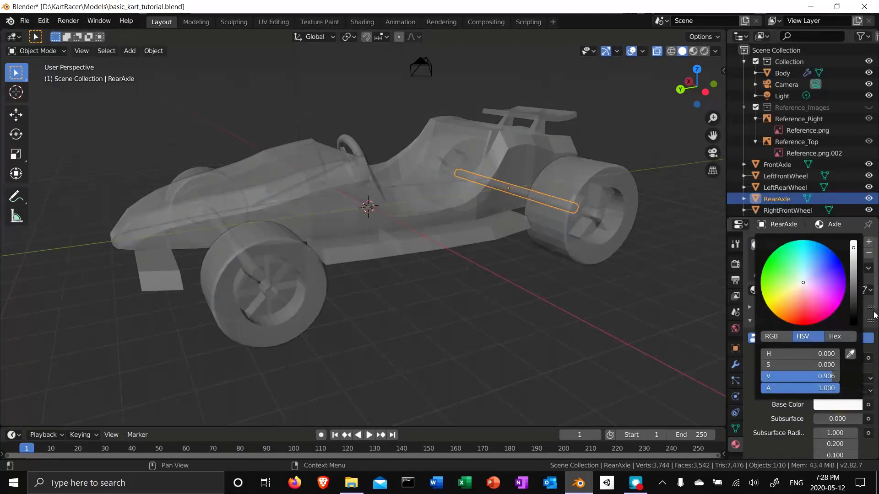
{"action": "left_click", "coordinate": [853, 298]}
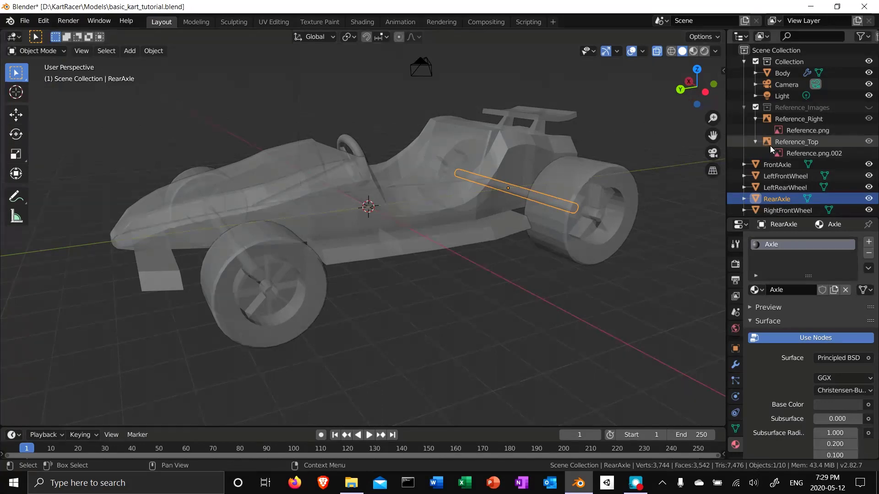
Rename the kart body's material as Body and set its base colour to red
{"action": "left_click", "coordinate": [782, 73]}
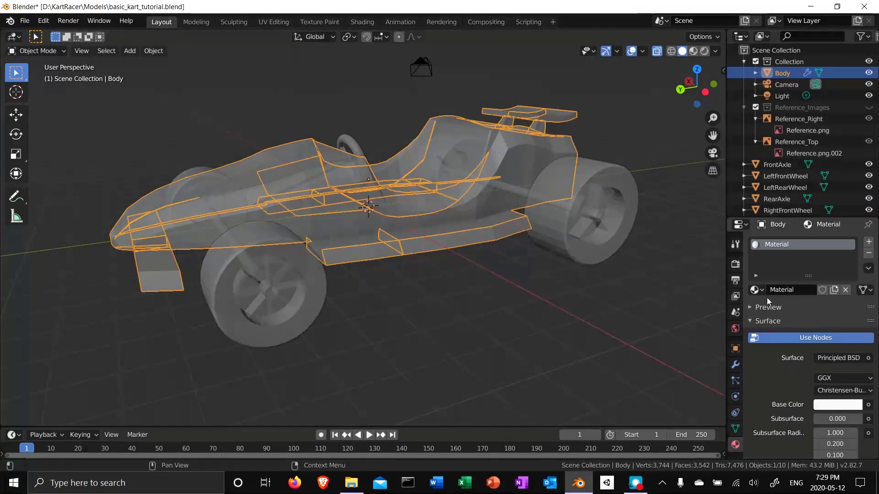
{"action": "double_click", "coordinate": [787, 245]}
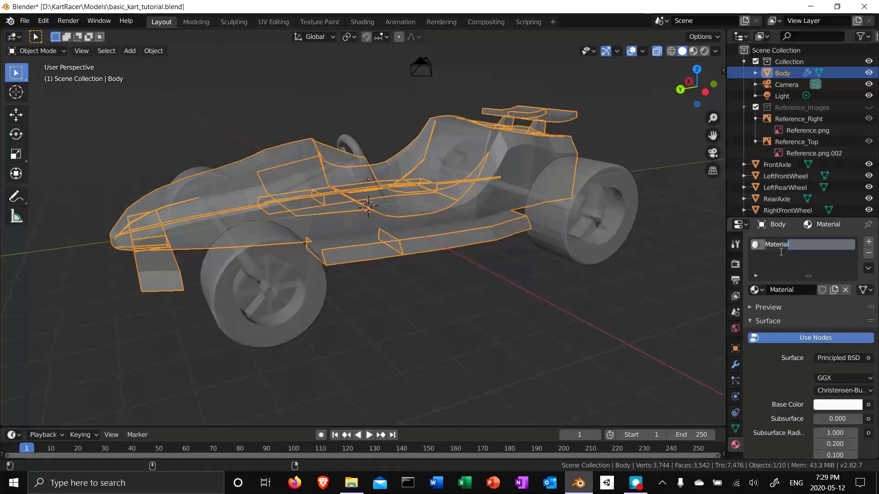
{"action": "type", "text": "Body"}
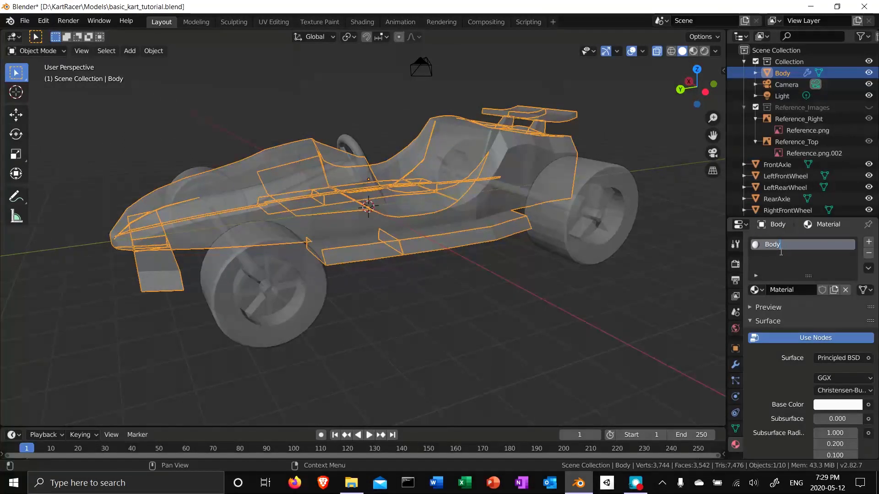
{"action": "key", "text": "Return"}
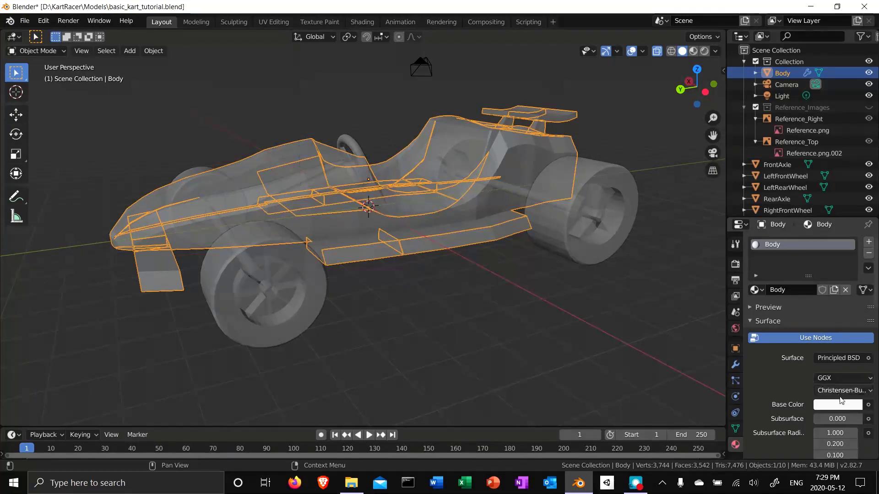
{"action": "left_click", "coordinate": [840, 404]}
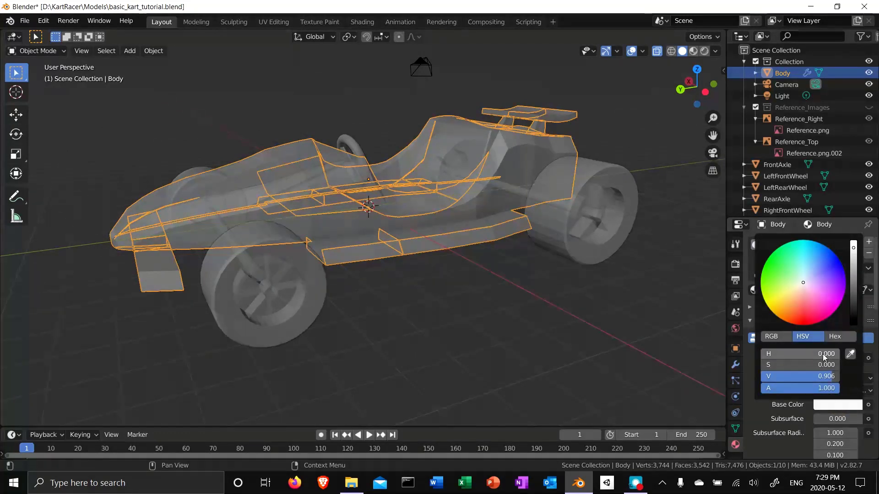
{"action": "left_click", "coordinate": [809, 318]}
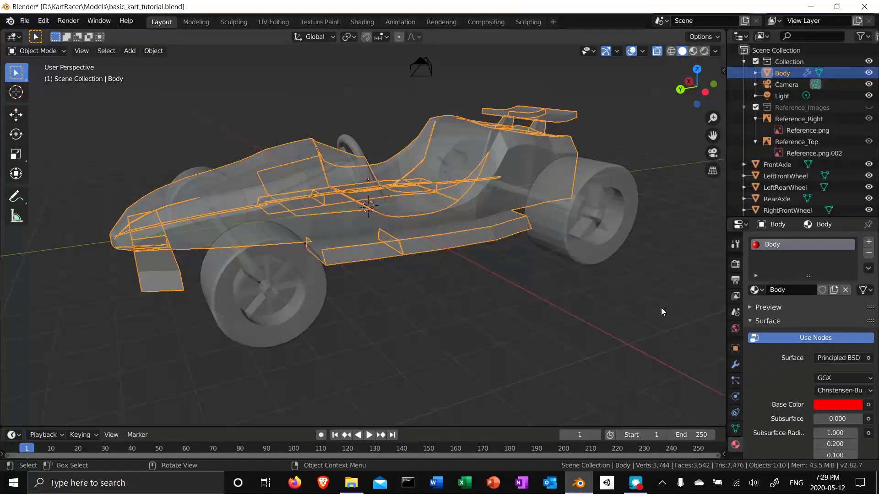
{"action": "left_click", "coordinate": [694, 336]}
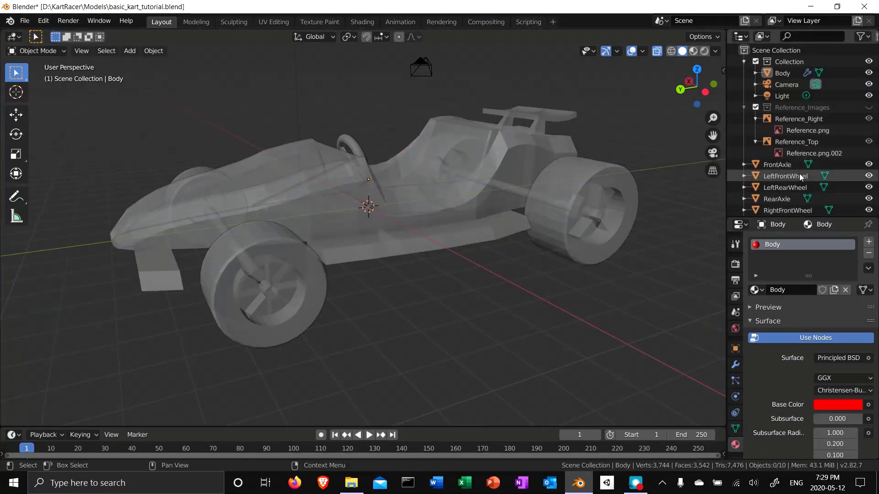
Add a material slot to the steering wheel with a new material named SteeringWheel
{"action": "scroll", "coordinate": [798, 174], "scroll_direction": "down", "scroll_amount": 3}
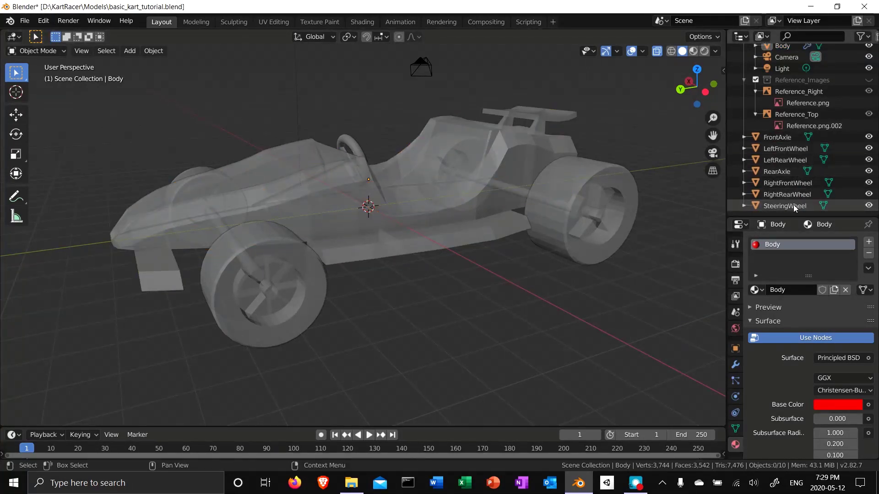
{"action": "left_click", "coordinate": [792, 205]}
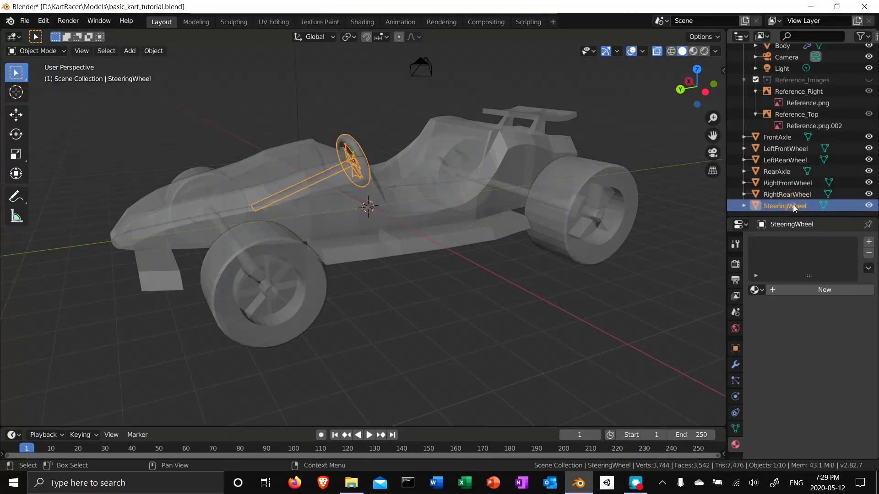
{"action": "left_click", "coordinate": [812, 289]}
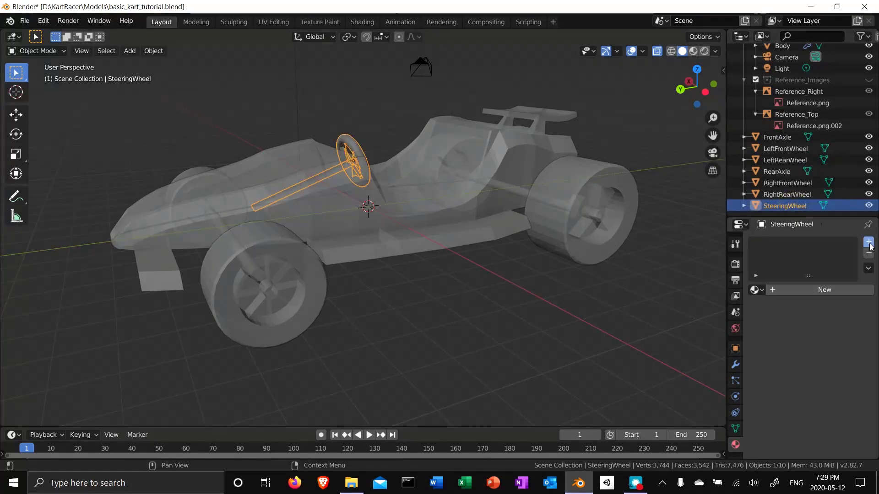
{"action": "left_click", "coordinate": [817, 293]}
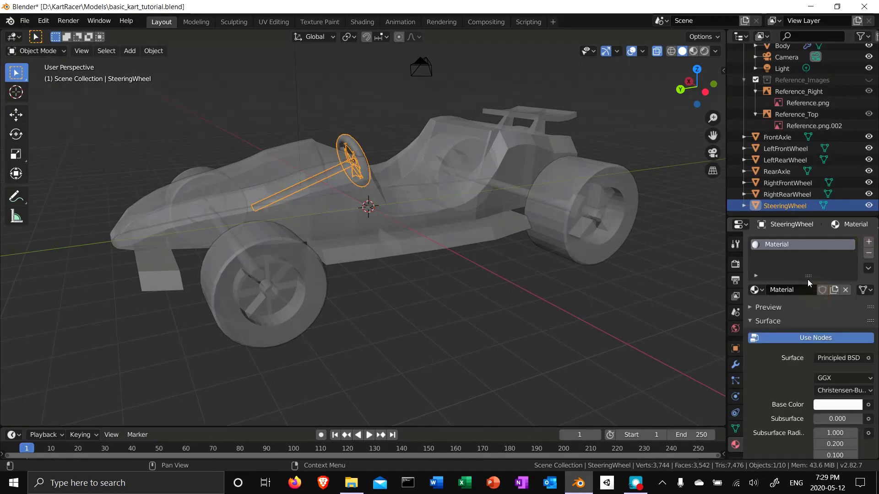
{"action": "double_click", "coordinate": [790, 244]}
{"action": "type", "text": "Ste"}
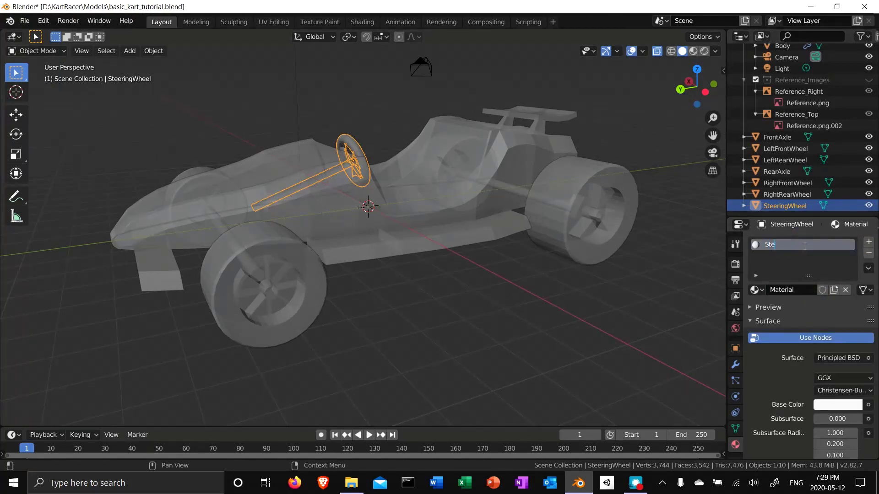
{"action": "type", "text": "eringWhe"}
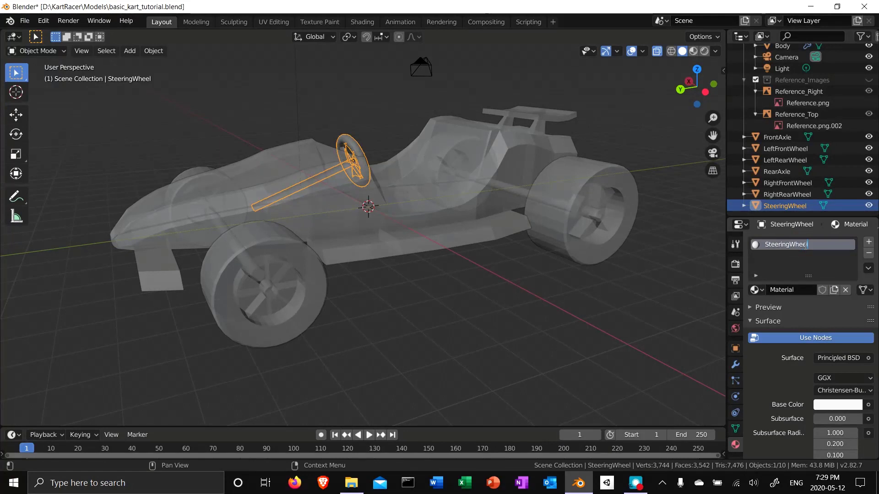
{"action": "type", "text": "el"}
{"action": "key", "text": "Return"}
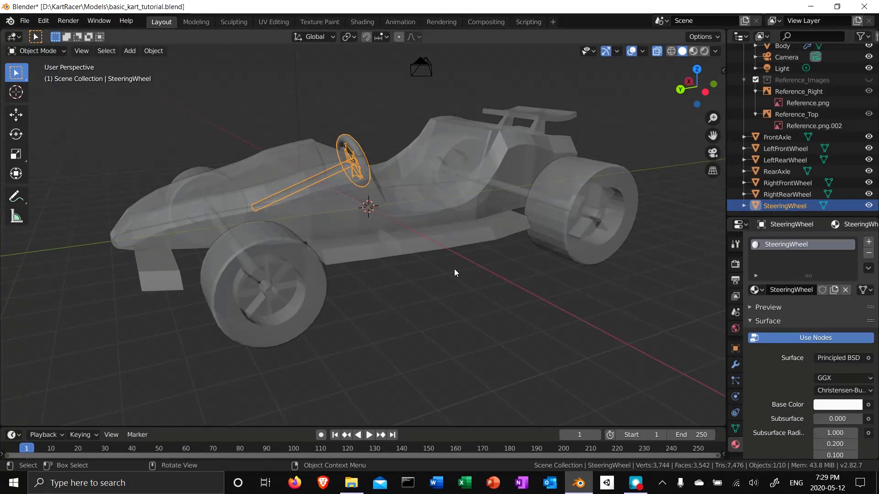
Hide the kart body and open the steering wheel's mesh for editing
{"action": "scroll", "coordinate": [844, 111], "scroll_direction": "up", "scroll_amount": 3}
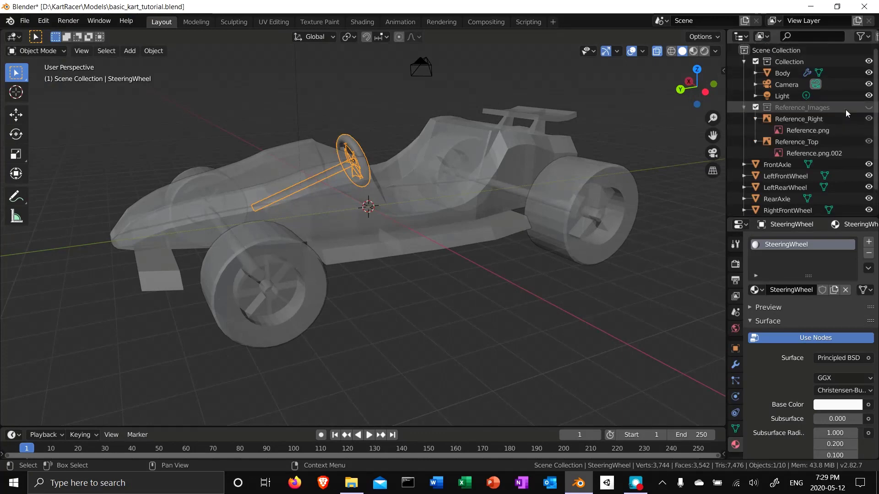
{"action": "left_click", "coordinate": [868, 72]}
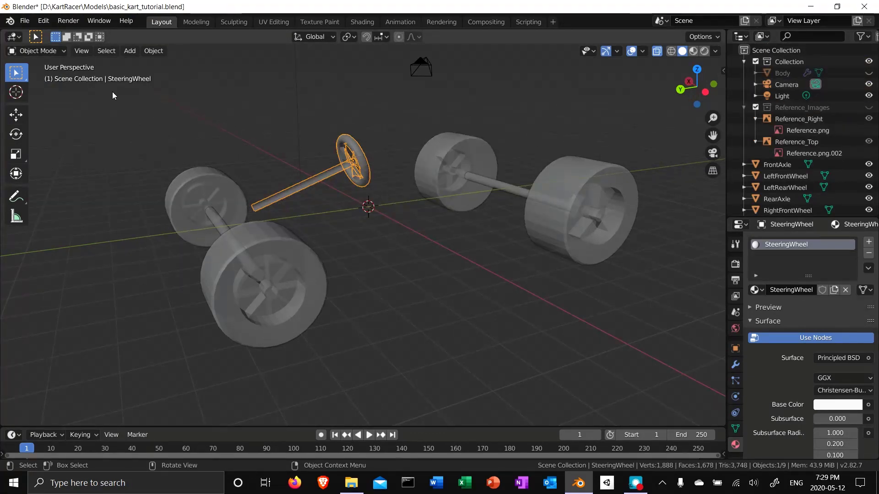
{"action": "key", "text": "Tab"}
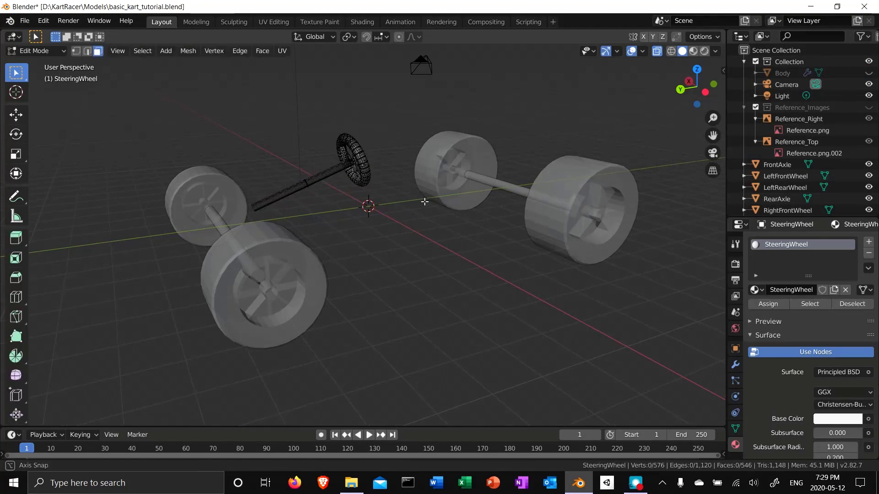
{"action": "middle_click_drag", "start_coordinate": [424, 202], "coordinate": [304, 225]}
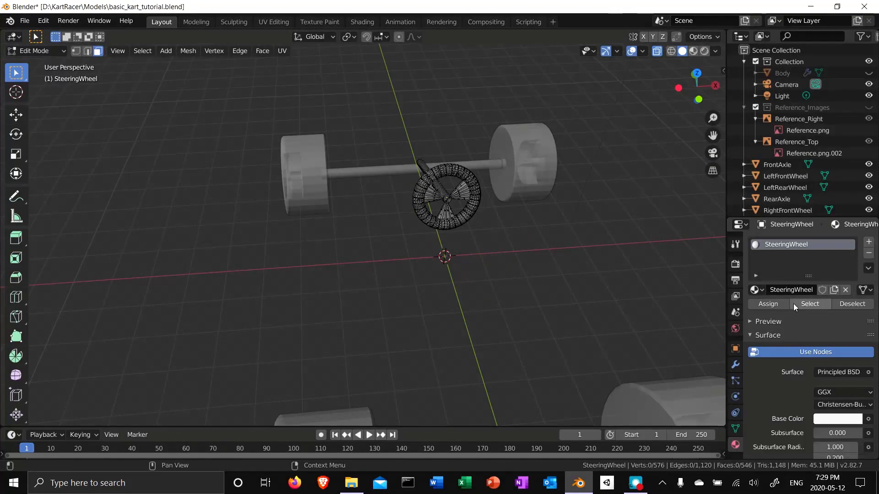
Darken the SteeringWheel material's base colour to near black and reduce its specular value to 0.261
{"action": "left_click", "coordinate": [846, 419]}
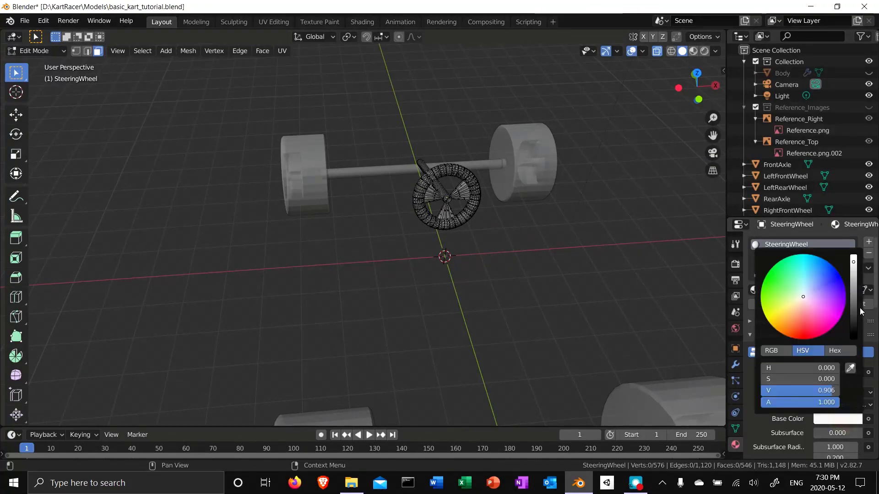
{"action": "scroll", "coordinate": [853, 267], "scroll_direction": "down", "scroll_amount": 15}
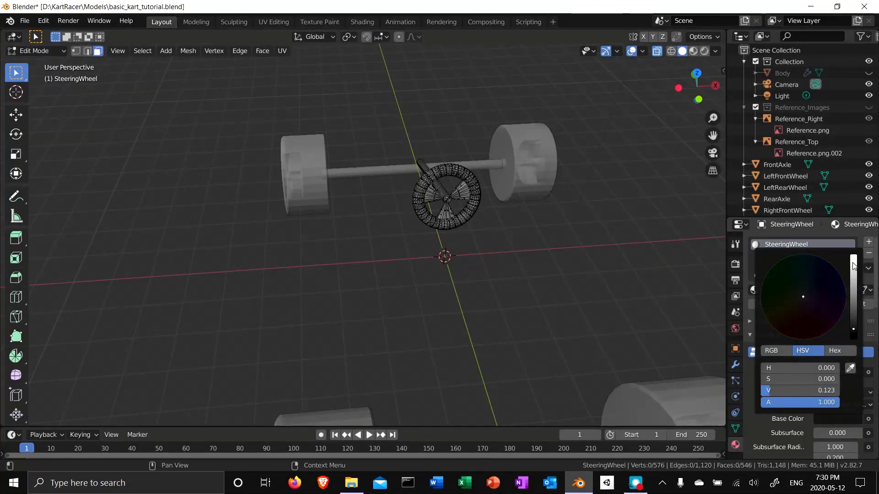
{"action": "scroll", "coordinate": [852, 267], "scroll_direction": "down", "scroll_amount": 3}
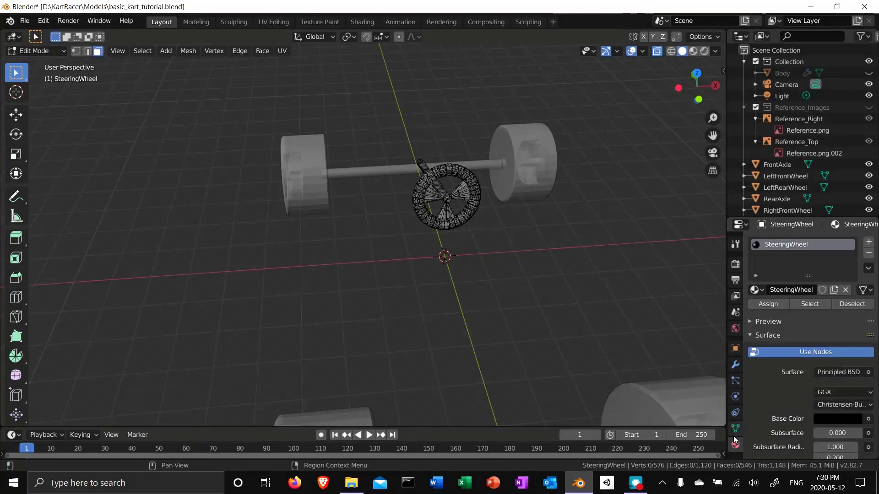
{"action": "scroll", "coordinate": [791, 403], "scroll_direction": "down", "scroll_amount": 8}
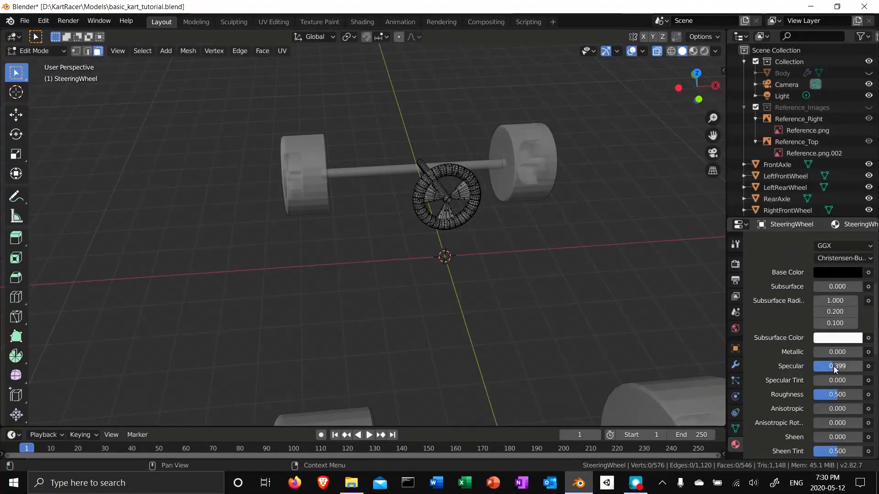
{"action": "left_click_drag", "start_coordinate": [833, 366], "coordinate": [826, 366]}
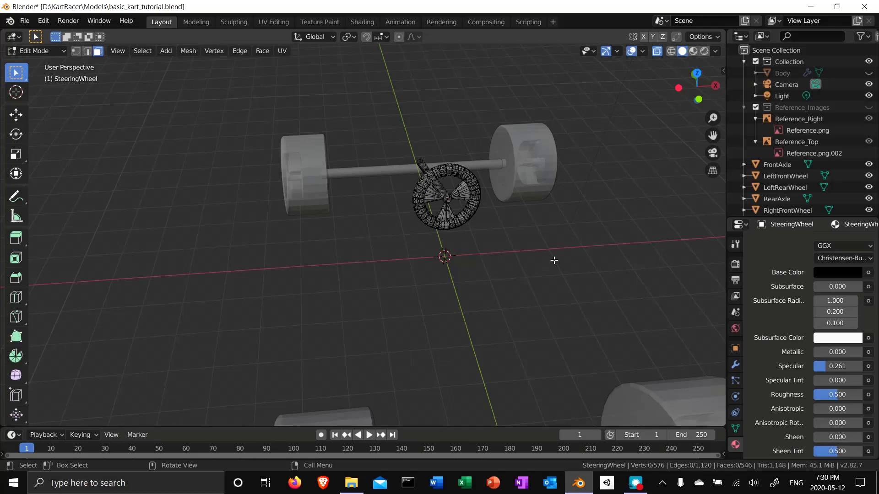
Select the front, back and side faces of the steering wheel's lower spoke
{"action": "middle_click_drag", "start_coordinate": [554, 260], "coordinate": [619, 257]}
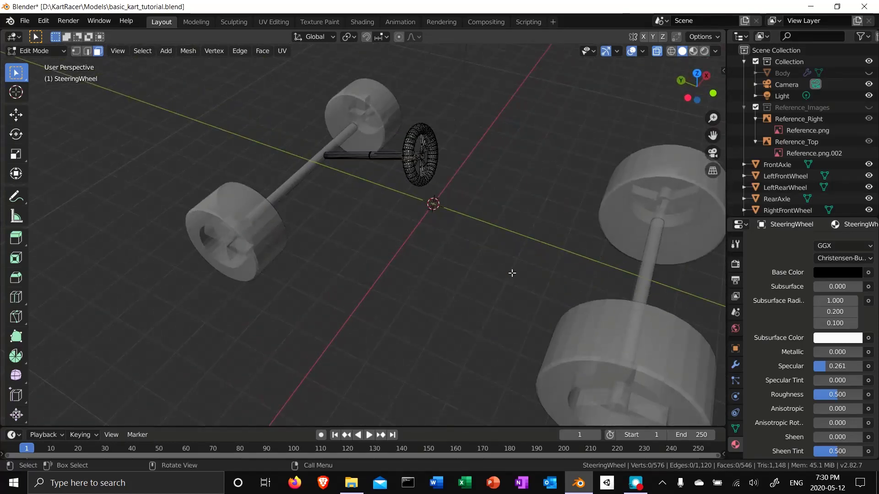
{"action": "scroll", "coordinate": [406, 266], "scroll_direction": "up", "scroll_amount": 4}
{"action": "middle_click_drag", "start_coordinate": [434, 220], "coordinate": [407, 293], "text": "shift"}
{"action": "scroll", "coordinate": [523, 205], "scroll_direction": "up", "scroll_amount": 3}
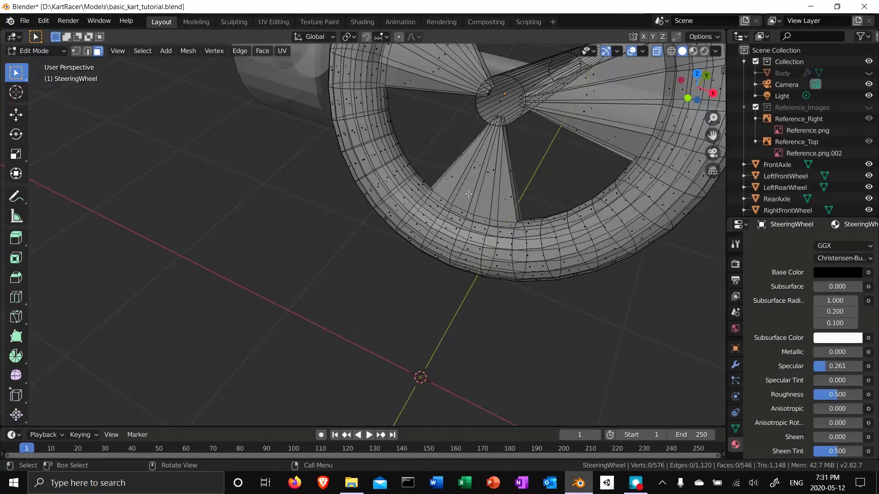
{"action": "key", "text": "c"}
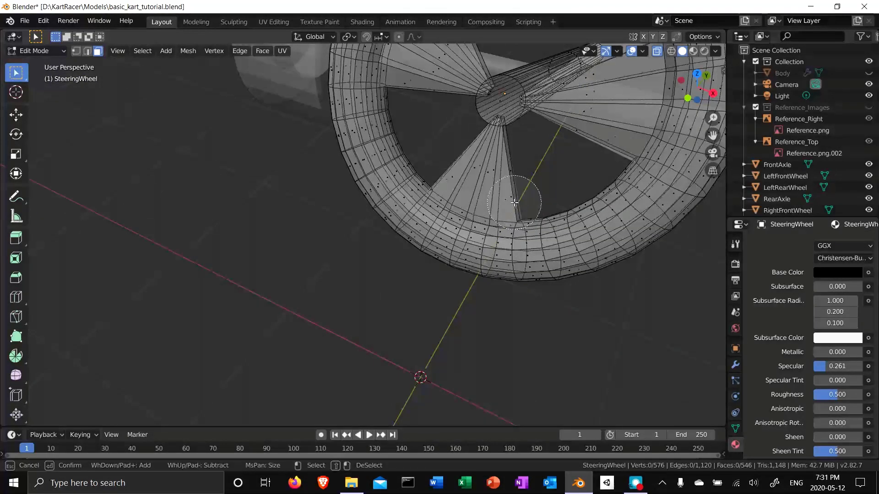
{"action": "scroll", "coordinate": [522, 190], "scroll_direction": "up", "scroll_amount": 2}
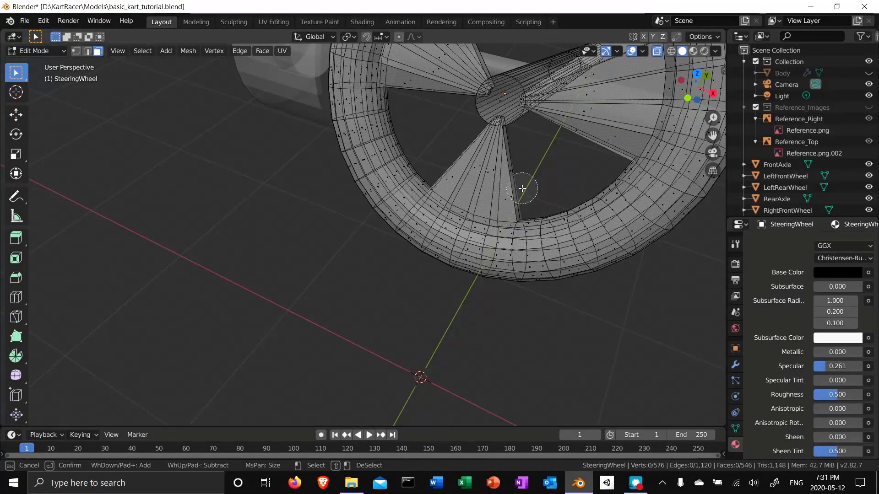
{"action": "mouse_move", "coordinate": [512, 181]}
{"action": "left_mouse_down"}
{"action": "mouse_move", "coordinate": [460, 157]}
{"action": "mouse_move", "coordinate": [516, 170]}
{"action": "mouse_move", "coordinate": [530, 216]}
{"action": "left_mouse_up"}
{"action": "key", "text": "Escape"}
{"action": "mouse_move", "coordinate": [557, 189]}
{"action": "middle_mouse_down"}
{"action": "mouse_move", "coordinate": [563, 196]}
{"action": "mouse_move", "coordinate": [520, 197]}
{"action": "mouse_move", "coordinate": [475, 169]}
{"action": "mouse_move", "coordinate": [419, 166]}
{"action": "mouse_move", "coordinate": [428, 149]}
{"action": "mouse_move", "coordinate": [287, 153]}
{"action": "middle_mouse_up"}
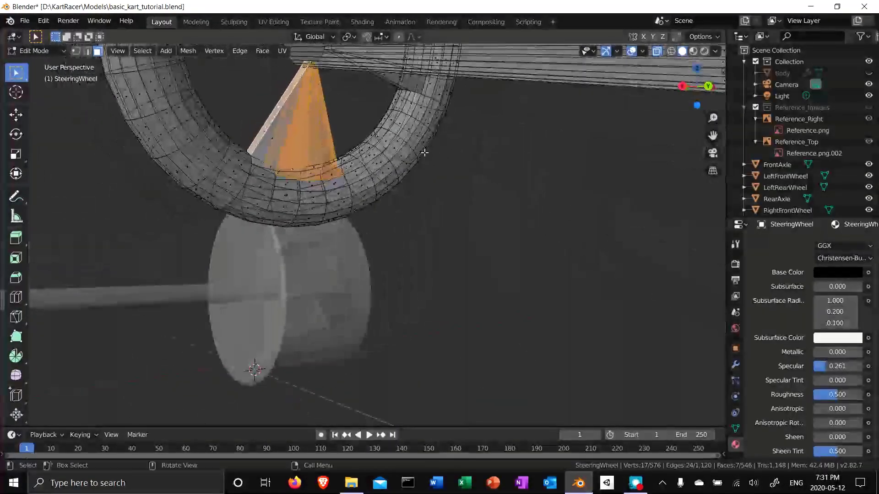
{"action": "left_click", "coordinate": [278, 143], "text": "shift"}
{"action": "middle_click_drag", "start_coordinate": [291, 196], "coordinate": [470, 179]}
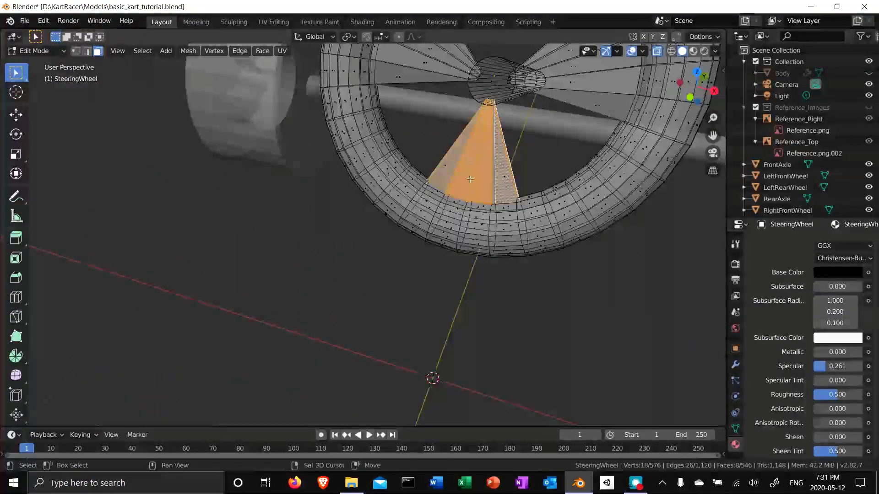
Add the remaining faces of the steering wheel's lower spoke to the face selection
{"action": "left_click", "coordinate": [503, 177], "text": "shift"}
{"action": "middle_click_drag", "start_coordinate": [383, 251], "coordinate": [418, 151]}
{"action": "left_click", "coordinate": [418, 151], "text": "shift"}
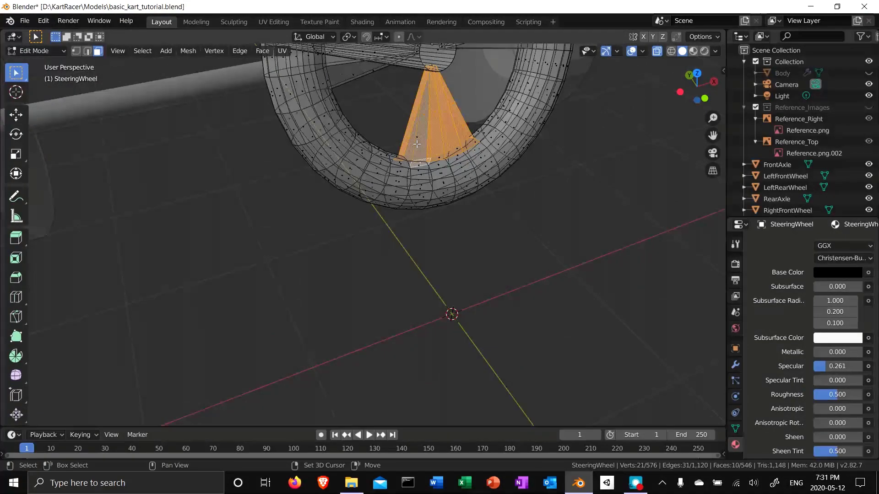
{"action": "left_click", "coordinate": [421, 163], "text": "shift"}
Add the front, back and edge faces of the side spoke on the wheel's negative X side to the selection
{"action": "middle_click_drag", "start_coordinate": [370, 236], "coordinate": [292, 85]}
{"action": "left_click", "coordinate": [291, 78], "text": "shift"}
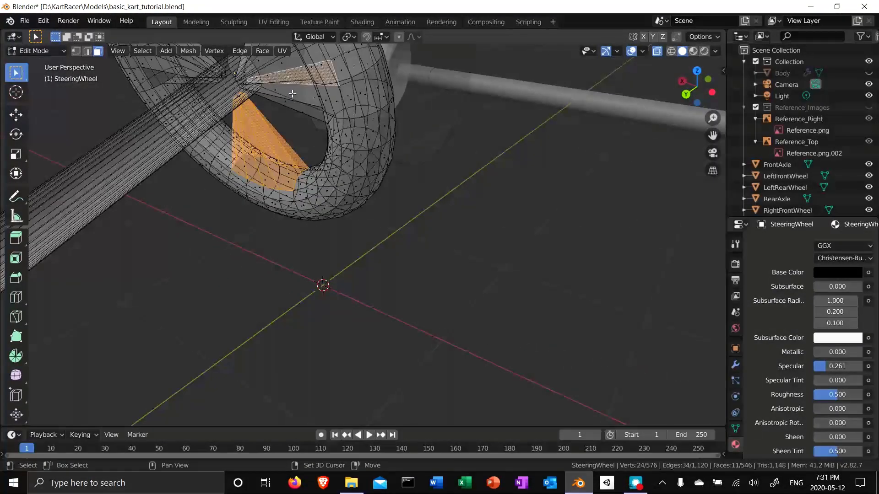
{"action": "left_click", "coordinate": [288, 100], "text": "shift"}
{"action": "left_click", "coordinate": [289, 88], "text": "shift"}
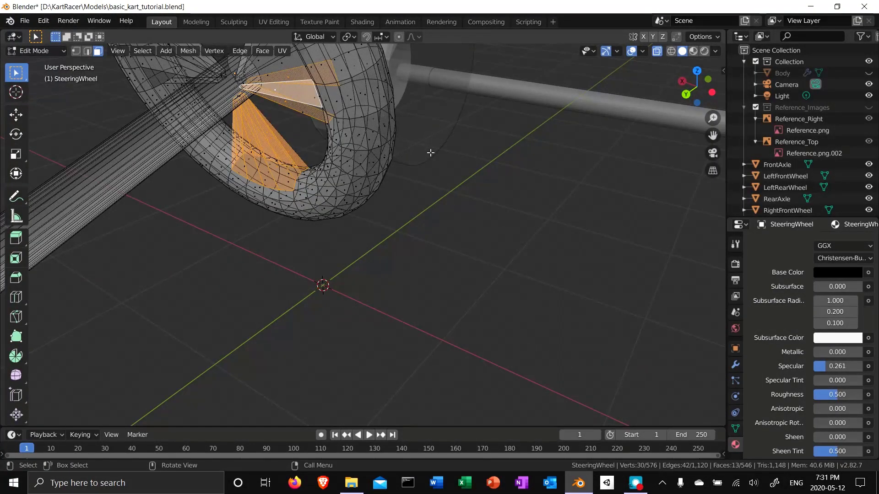
{"action": "middle_click_drag", "start_coordinate": [430, 152], "coordinate": [397, 100]}
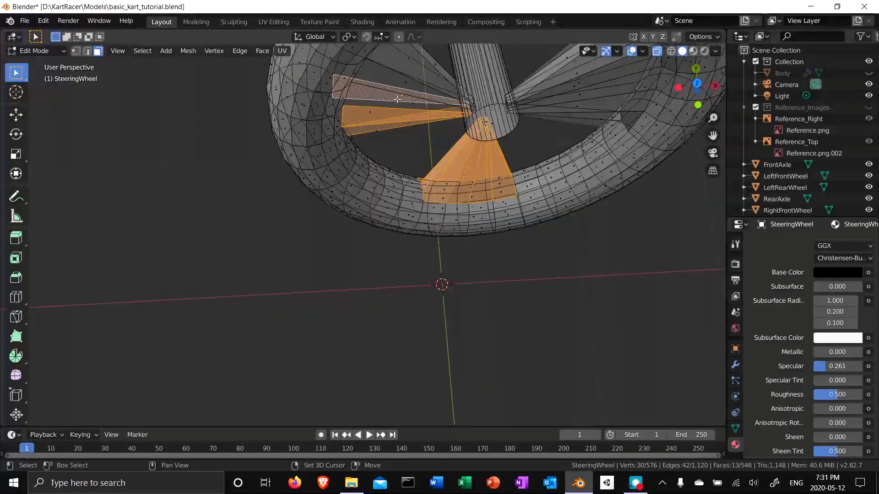
{"action": "left_click", "coordinate": [428, 64], "text": "shift"}
{"action": "left_click", "coordinate": [423, 66], "text": "shift"}
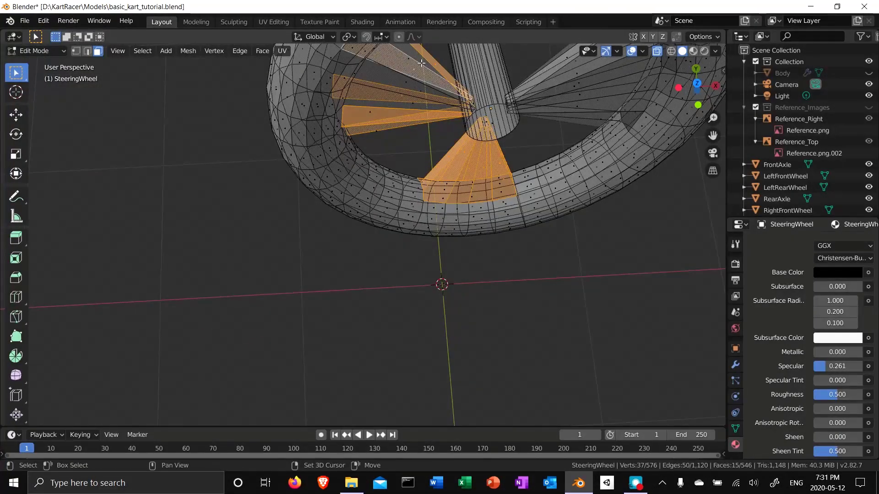
{"action": "left_click", "coordinate": [405, 97], "text": "shift"}
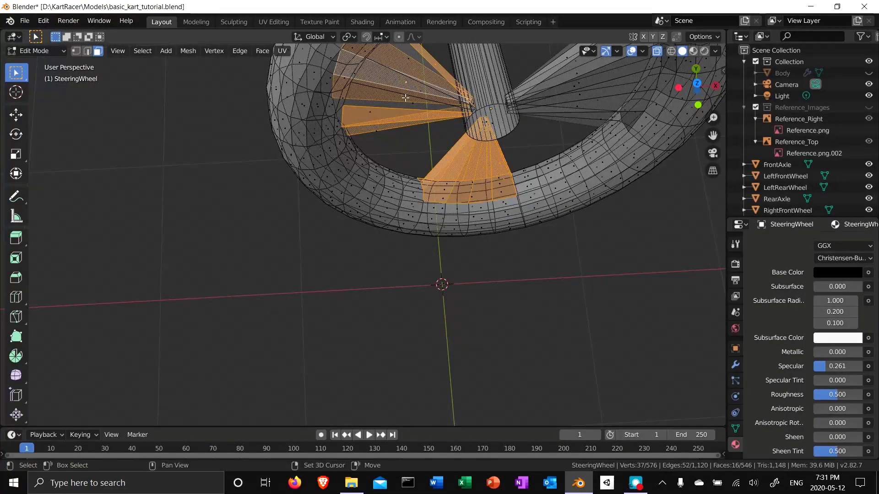
{"action": "left_click", "coordinate": [401, 107], "text": "shift"}
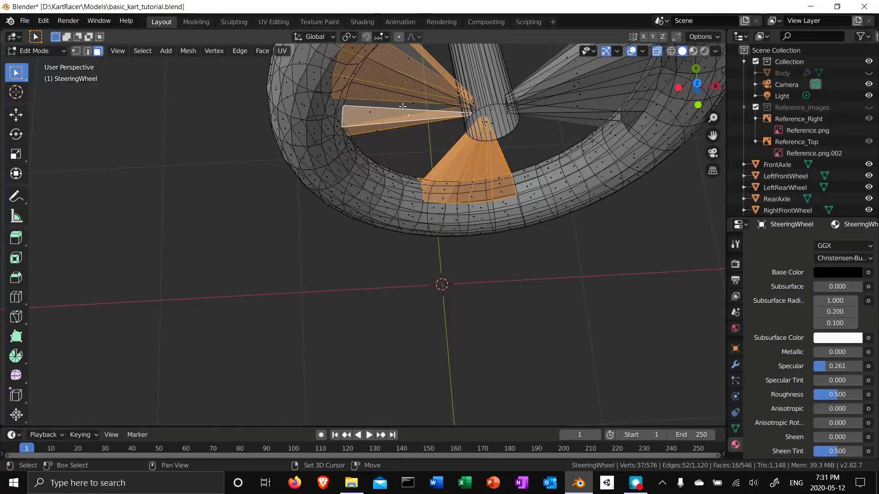
{"action": "left_click", "coordinate": [410, 101], "text": "shift"}
Turn off X-ray display and add the two unselected front faces of the negative X spoke to the selection
{"action": "middle_click_drag", "start_coordinate": [447, 160], "coordinate": [320, 235], "text": "shift"}
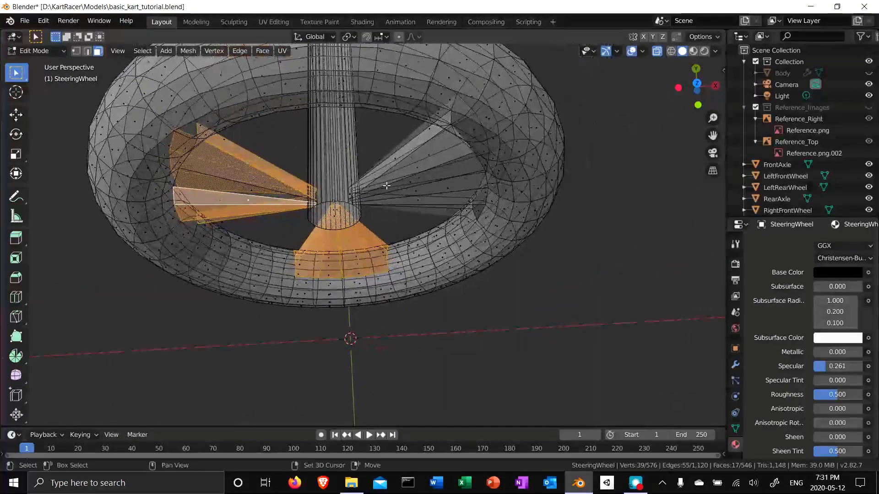
{"action": "left_click", "coordinate": [657, 51]}
{"action": "left_click", "coordinate": [246, 177], "text": "shift"}
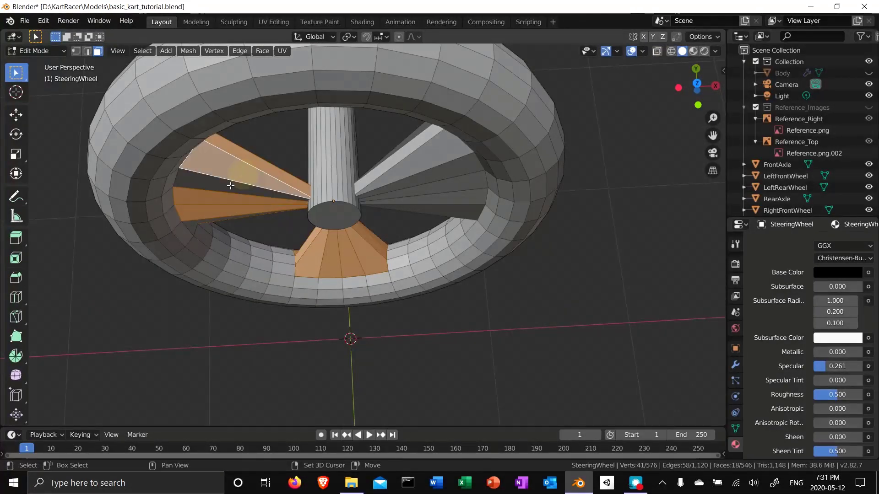
{"action": "left_click", "coordinate": [227, 189], "text": "shift"}
Add the upper edge face and the front faces of the positive X spoke to the selection
{"action": "left_click", "coordinate": [409, 153], "text": "shift"}
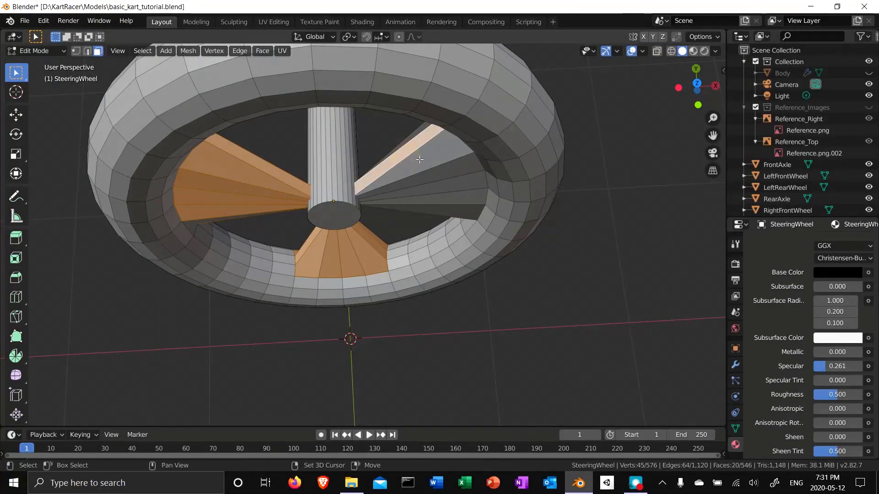
{"action": "left_click", "coordinate": [426, 163], "text": "shift"}
{"action": "left_click", "coordinate": [451, 170], "text": "shift"}
{"action": "left_click", "coordinate": [464, 183], "text": "shift"}
{"action": "left_click", "coordinate": [466, 199], "text": "shift"}
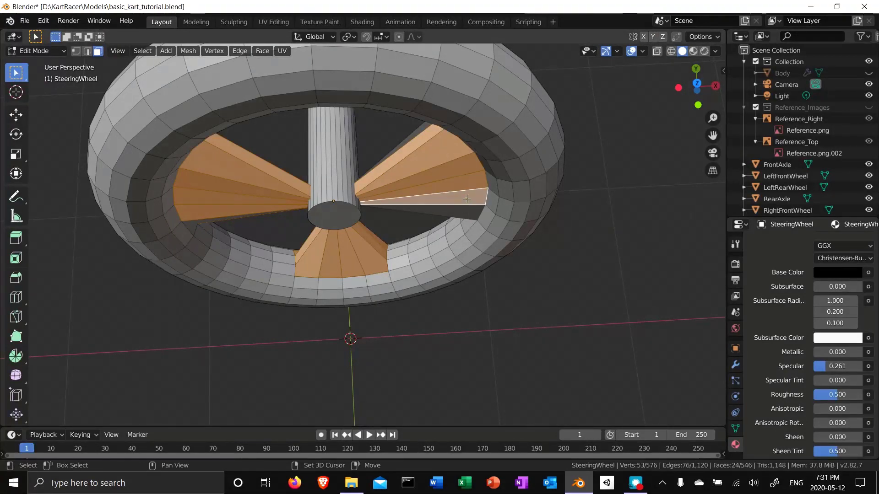
{"action": "left_click", "coordinate": [457, 211], "text": "shift"}
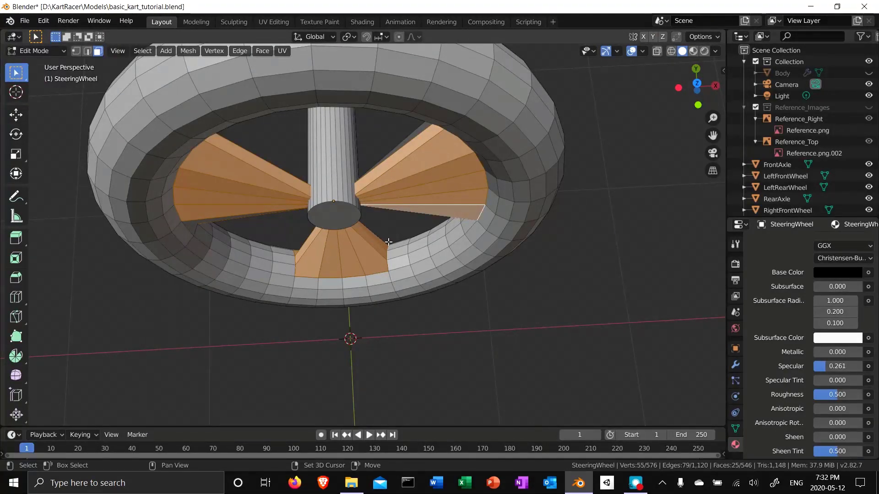
Add the negative X spoke's missing front face and the unselected steering-column-side faces of both side spokes to the selection
{"action": "middle_click_drag", "start_coordinate": [489, 355], "coordinate": [356, 181]}
{"action": "left_click", "coordinate": [249, 102], "text": "shift"}
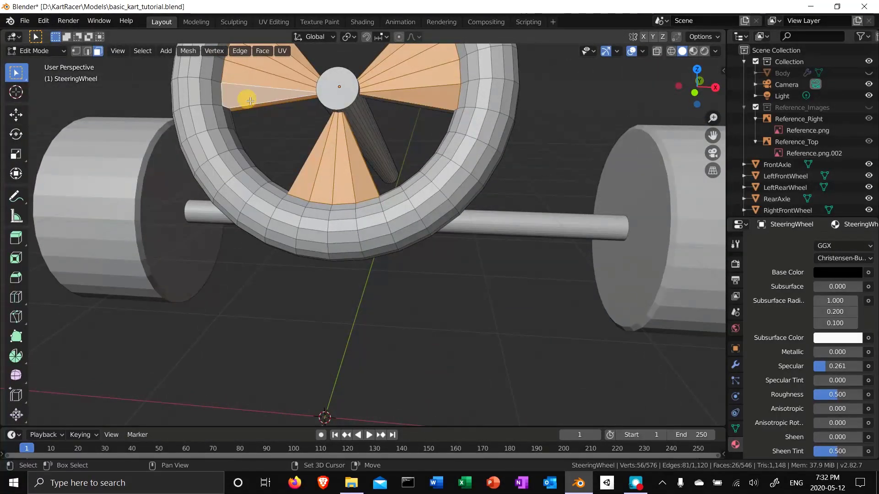
{"action": "middle_click_drag", "start_coordinate": [555, 171], "coordinate": [324, 81]}
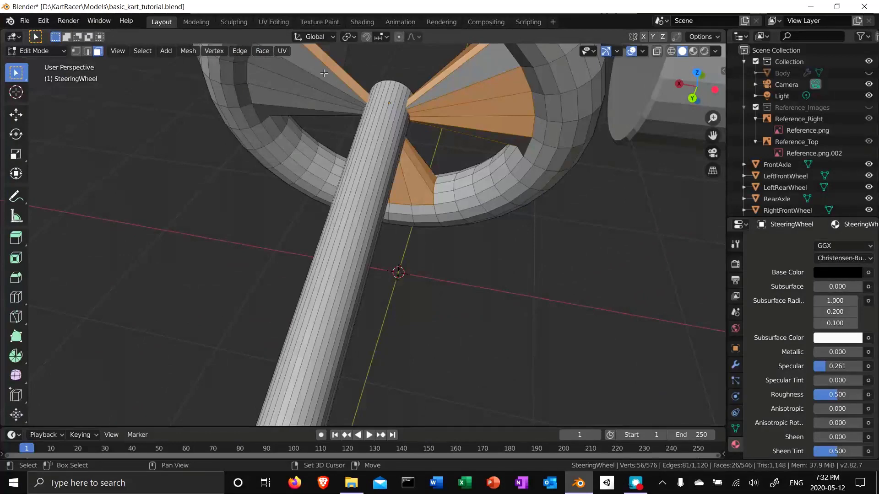
{"action": "left_click", "coordinate": [322, 74], "text": "shift"}
{"action": "left_click", "coordinate": [316, 89], "text": "shift"}
{"action": "left_click", "coordinate": [310, 102], "text": "shift"}
{"action": "left_click", "coordinate": [306, 110], "text": "shift"}
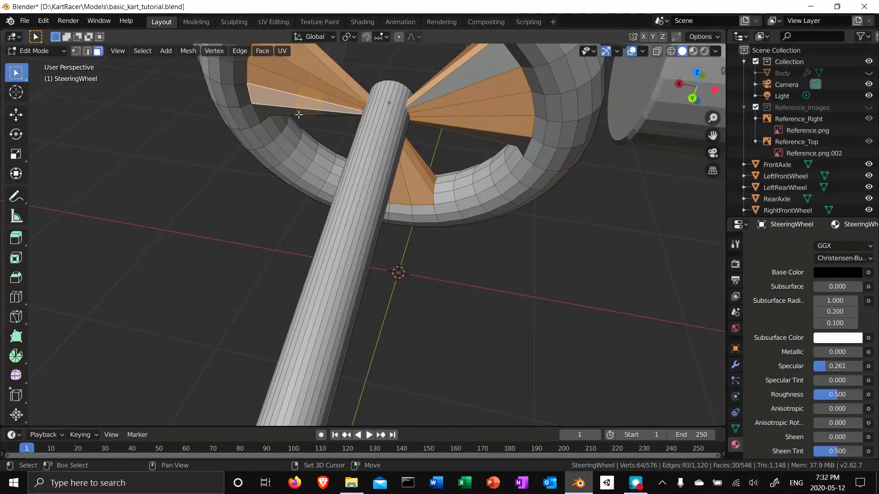
{"action": "left_click", "coordinate": [300, 118], "text": "shift"}
{"action": "left_click", "coordinate": [460, 79], "text": "shift"}
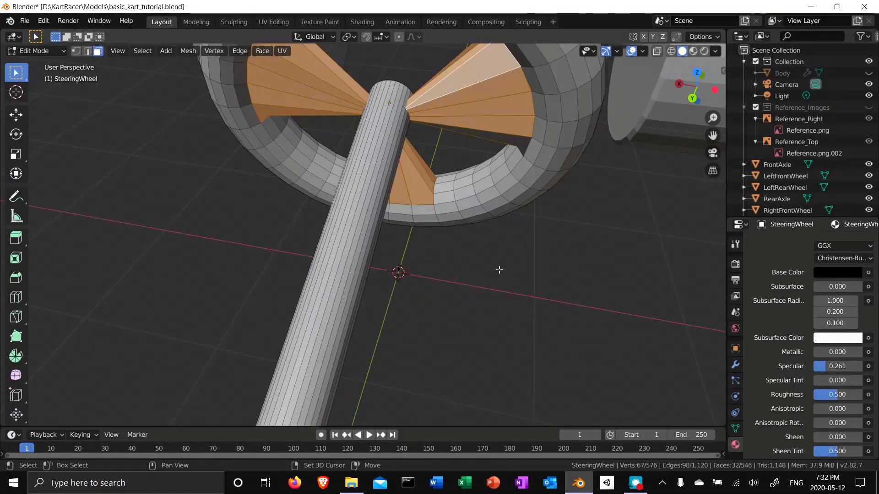
Add the lower edge faces of both side spokes to complete the spoke face selection
{"action": "middle_click_drag", "start_coordinate": [499, 270], "coordinate": [503, 196]}
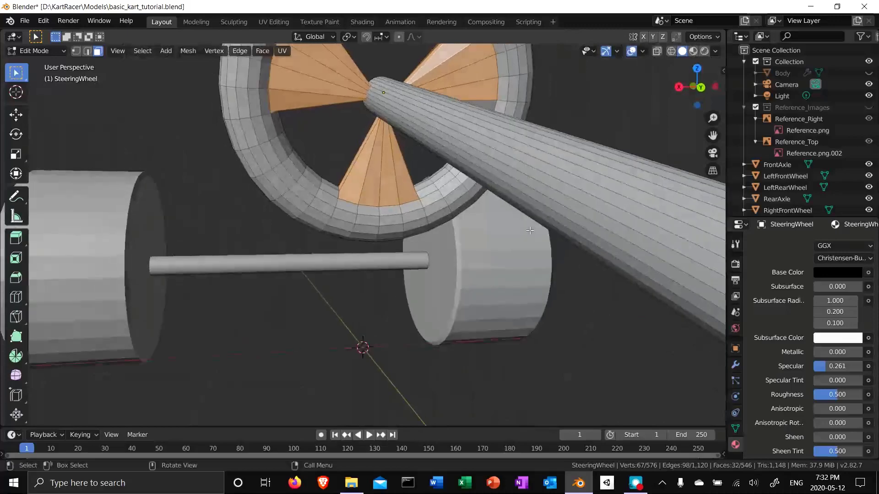
{"action": "left_click", "coordinate": [490, 105], "text": "shift"}
{"action": "middle_click_drag", "start_coordinate": [215, 250], "coordinate": [337, 148]}
{"action": "left_click", "coordinate": [360, 124], "text": "shift"}
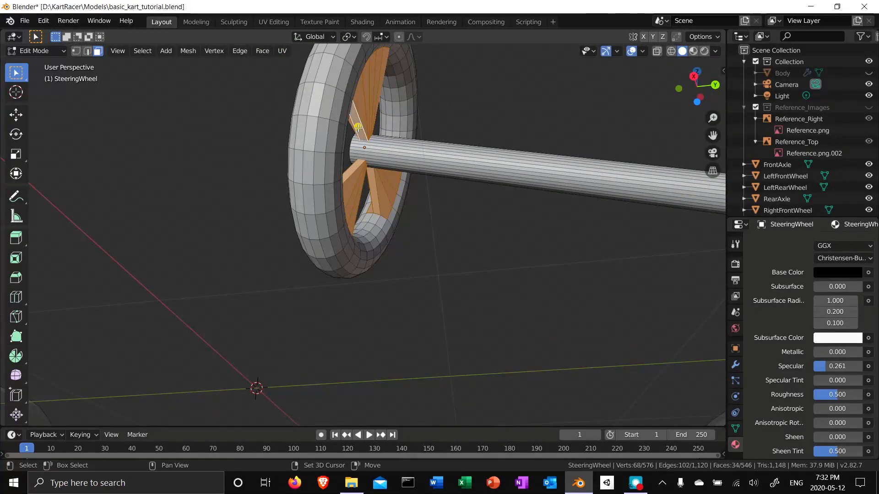
{"action": "middle_click_drag", "start_coordinate": [441, 235], "coordinate": [372, 280]}
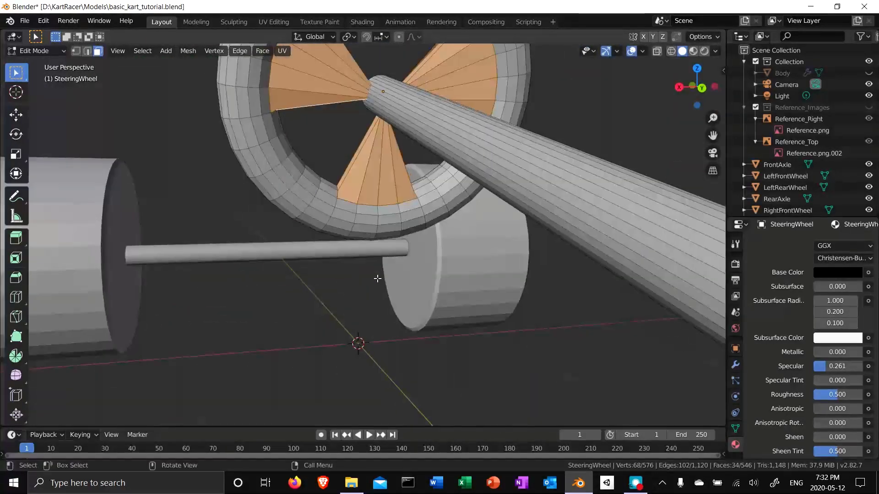
Add a second material slot to the steering wheel with a new material named SteeringWheel_Light
{"action": "scroll", "coordinate": [778, 270], "scroll_direction": "up", "scroll_amount": 8}
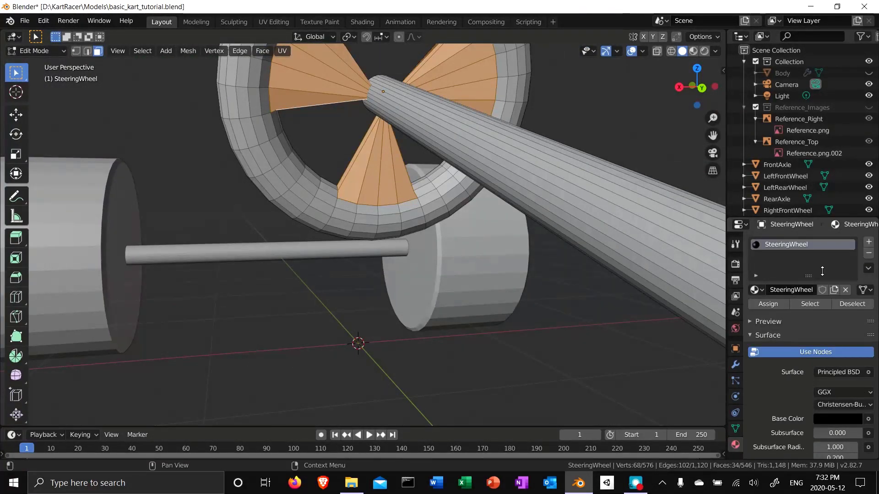
{"action": "left_click", "coordinate": [868, 241]}
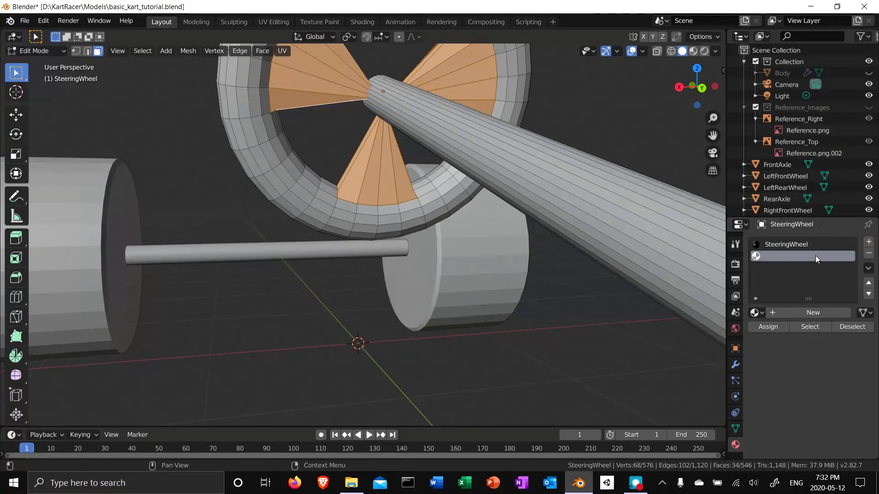
{"action": "left_click", "coordinate": [806, 312]}
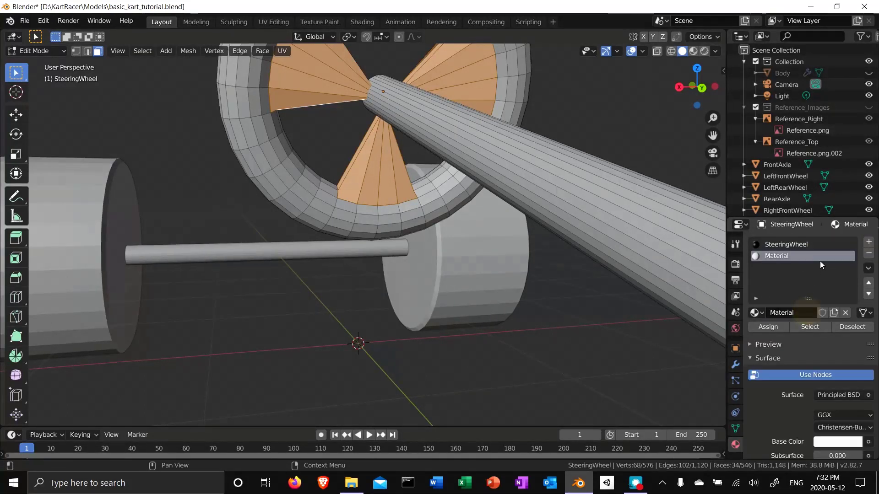
{"action": "double_click", "coordinate": [800, 258]}
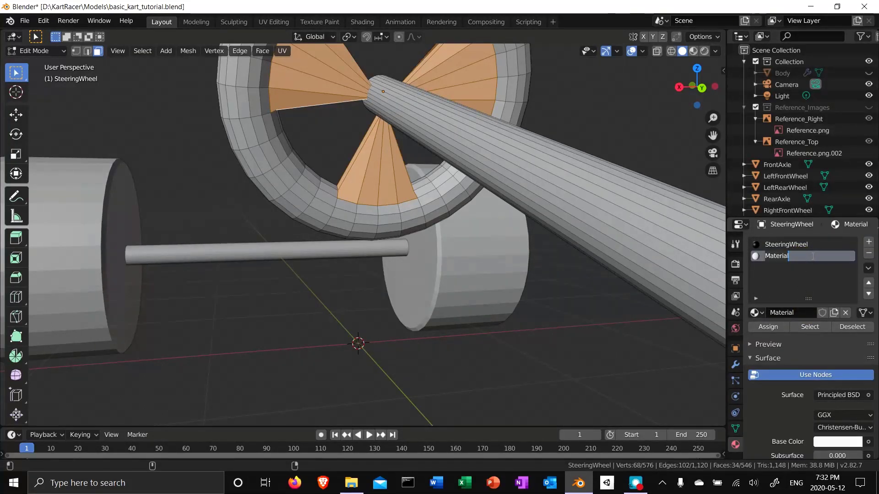
{"action": "type", "text": "Ste"}
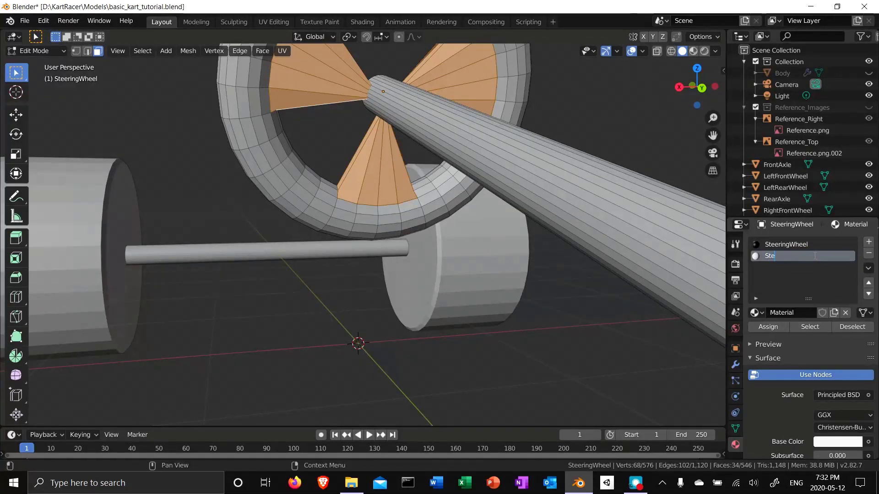
{"action": "type", "text": "eringWheel_Light"}
{"action": "key", "text": "Return"}
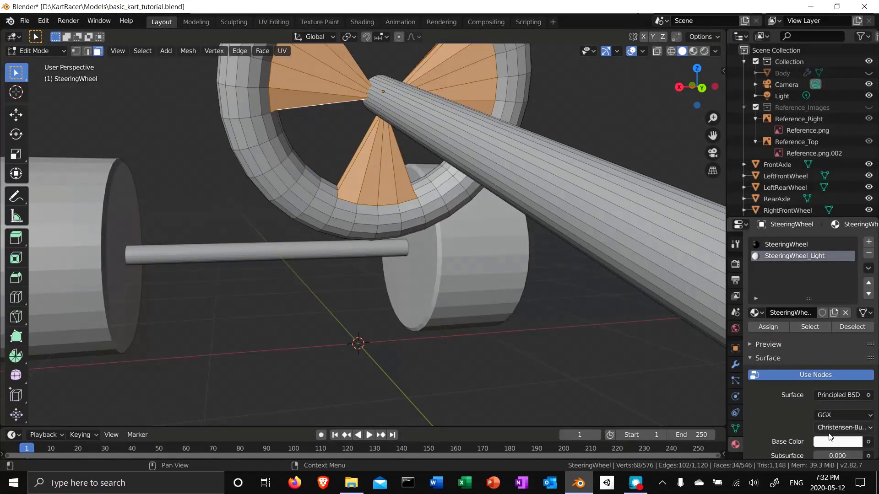
Set the SteeringWheel_Light material's base colour to a medium grey with value 0.535, and deselect all faces
{"action": "left_click", "coordinate": [837, 441]}
{"action": "scroll", "coordinate": [857, 309], "scroll_direction": "down", "scroll_amount": 7}
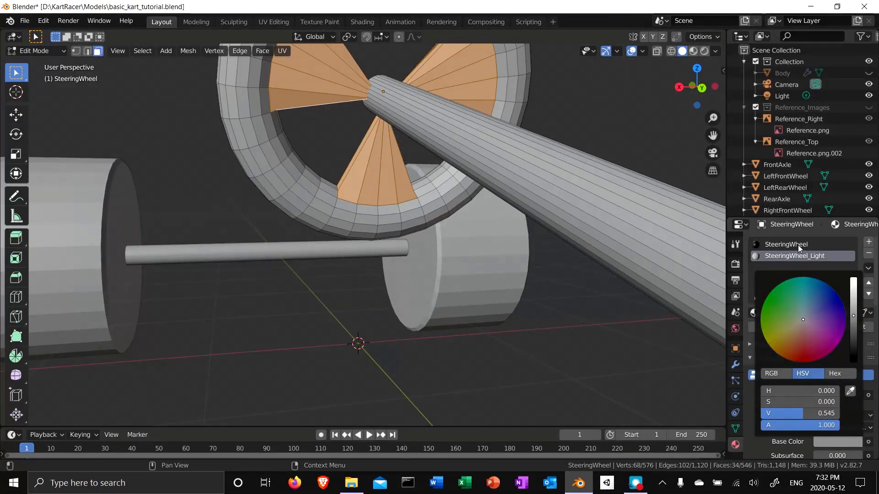
{"action": "left_click", "coordinate": [829, 441]}
{"action": "scroll", "coordinate": [853, 315], "scroll_direction": "down", "scroll_amount": 4}
{"action": "scroll", "coordinate": [852, 314], "scroll_direction": "down", "scroll_amount": 2}
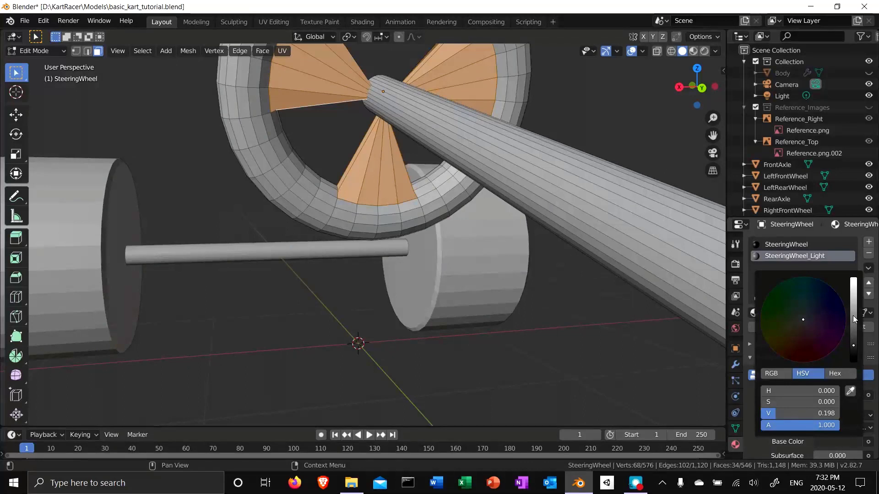
{"action": "scroll", "coordinate": [852, 315], "scroll_direction": "up", "scroll_amount": 1}
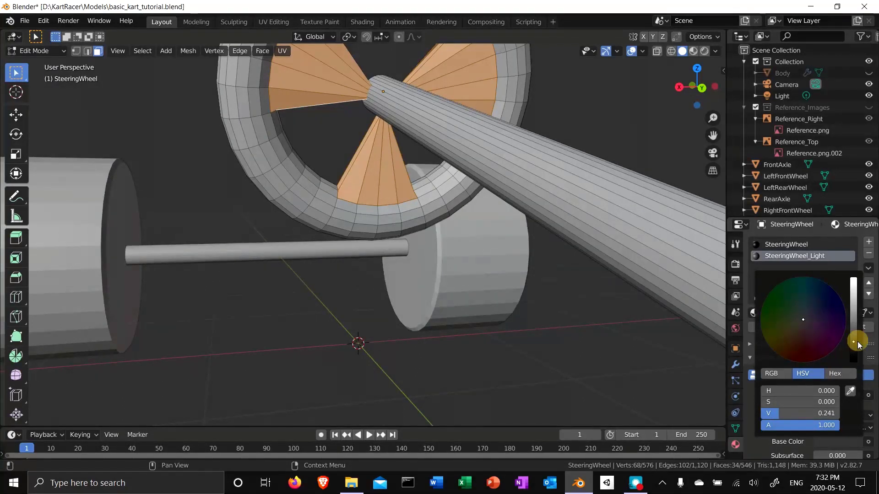
{"action": "scroll", "coordinate": [856, 327], "scroll_direction": "up", "scroll_amount": 8}
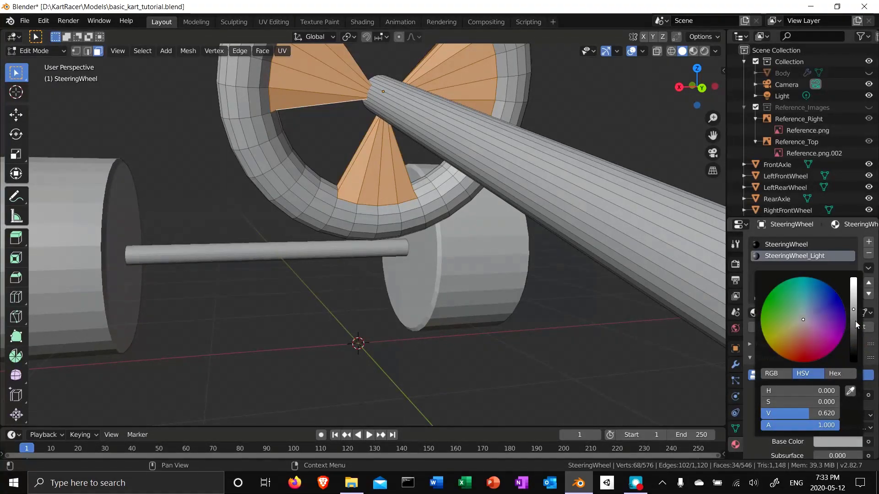
{"action": "left_click", "coordinate": [805, 244]}
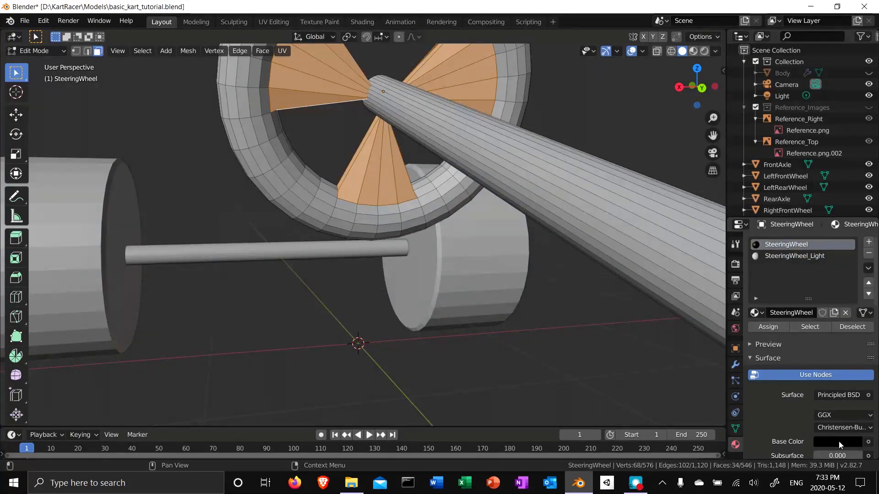
{"action": "left_click", "coordinate": [790, 256]}
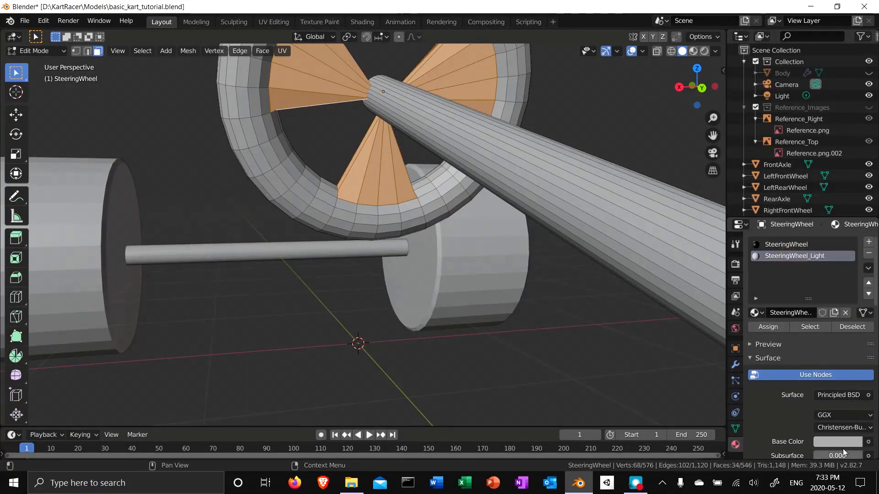
{"action": "left_click", "coordinate": [835, 441]}
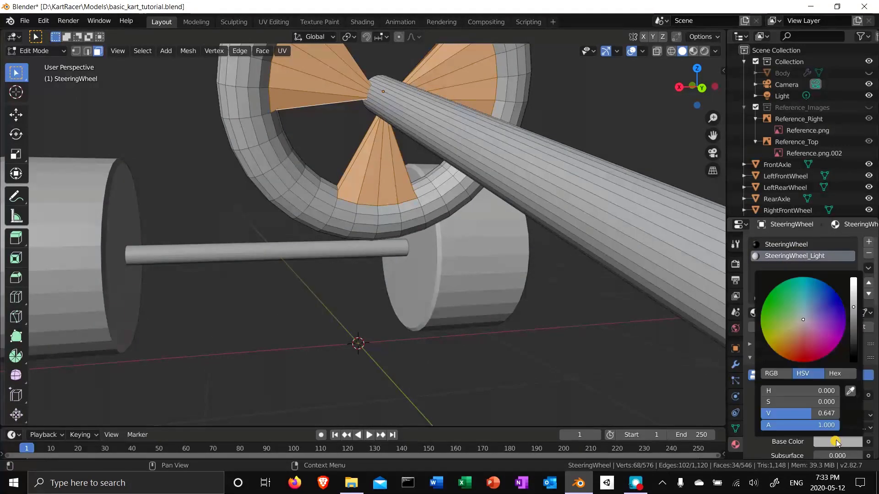
{"action": "left_click", "coordinate": [853, 316]}
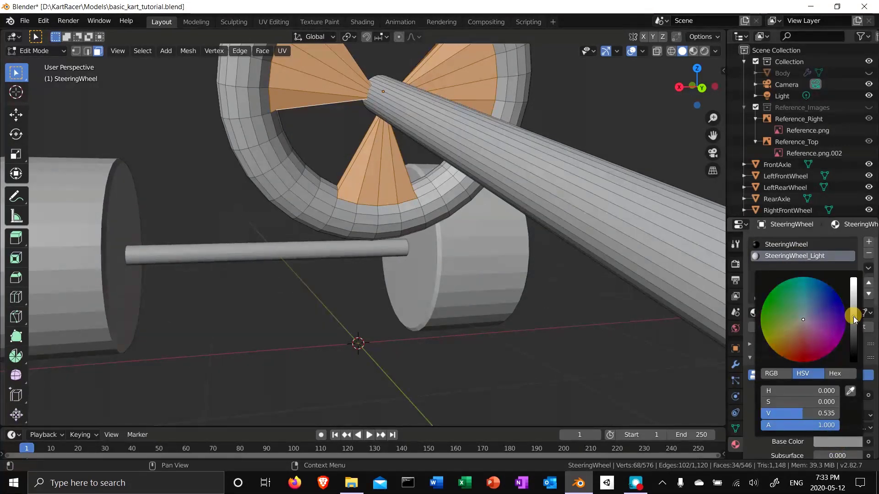
{"action": "left_click", "coordinate": [675, 368]}
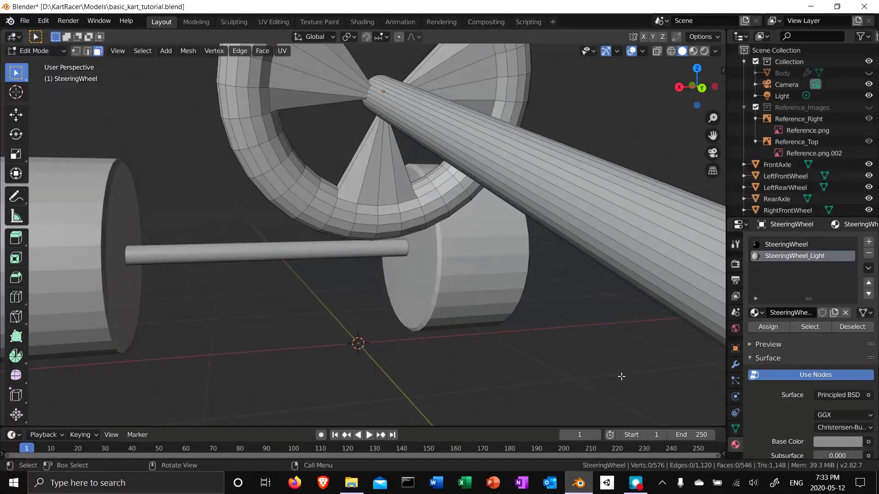
{"action": "middle_click_drag", "start_coordinate": [614, 345], "coordinate": [628, 221]}
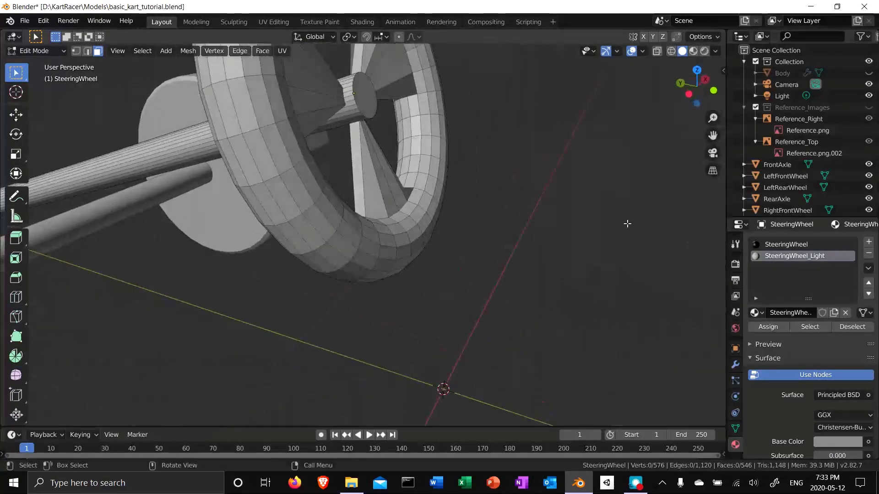
Preview the steering wheel's two materials in material preview and rendered shading, and return to Object Mode
{"action": "left_click", "coordinate": [693, 51]}
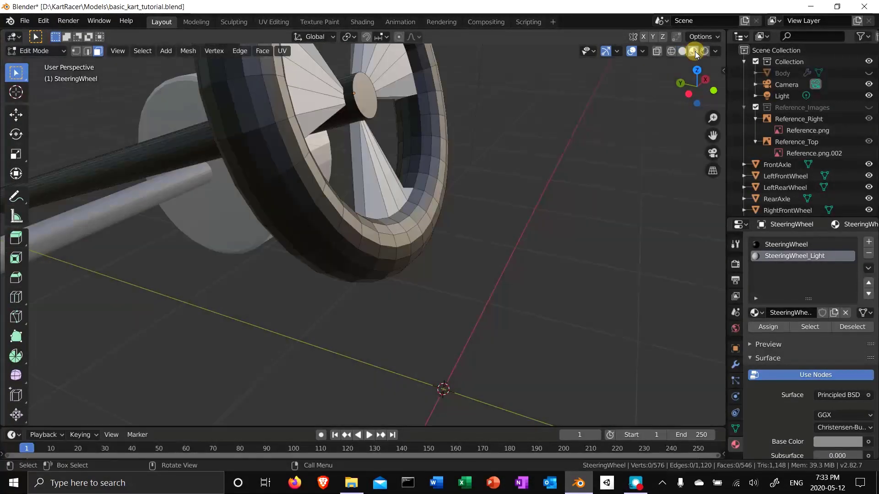
{"action": "left_click", "coordinate": [705, 51]}
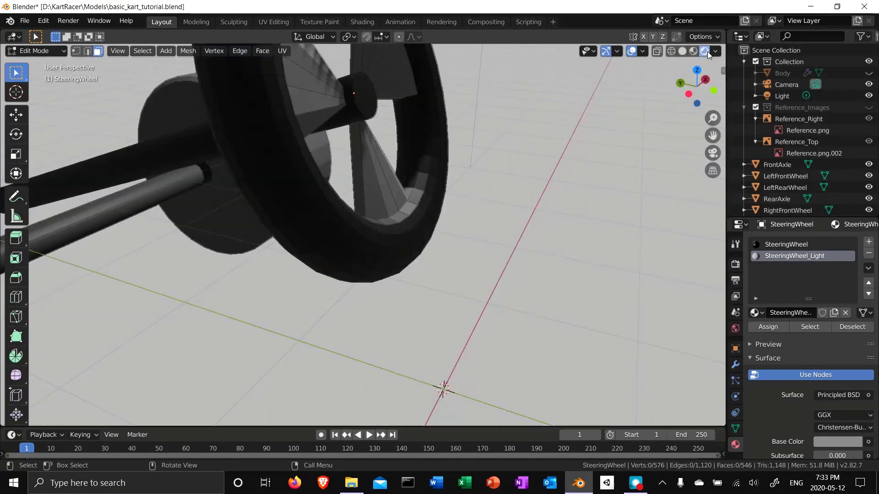
{"action": "middle_click_drag", "start_coordinate": [623, 184], "coordinate": [461, 193]}
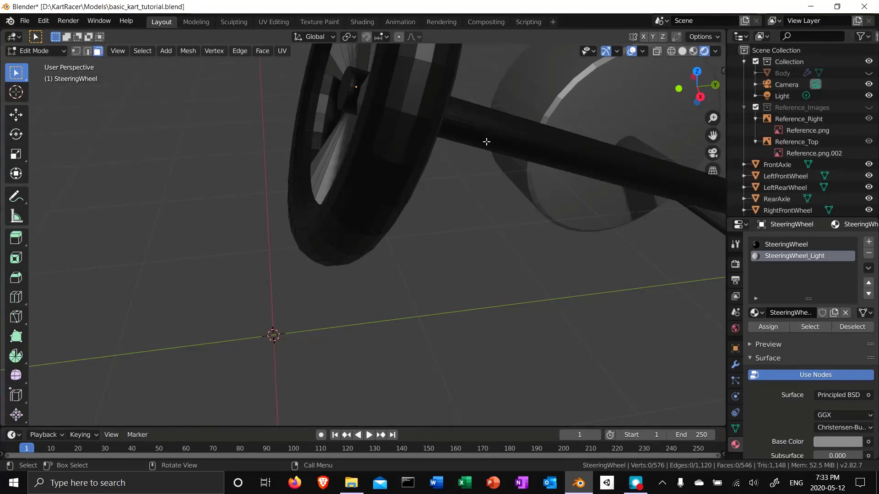
{"action": "key", "text": "Tab"}
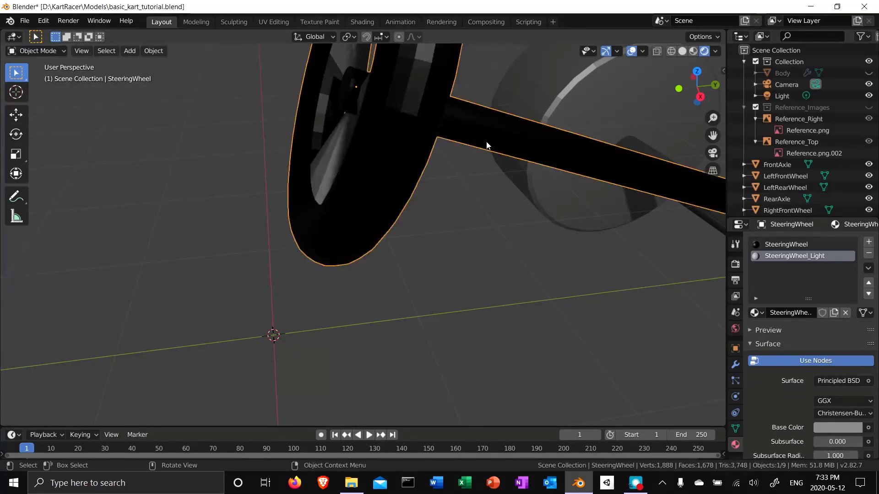
Select all four wheels together and open them for editing in Edit Mode
{"action": "left_click", "coordinate": [592, 95]}
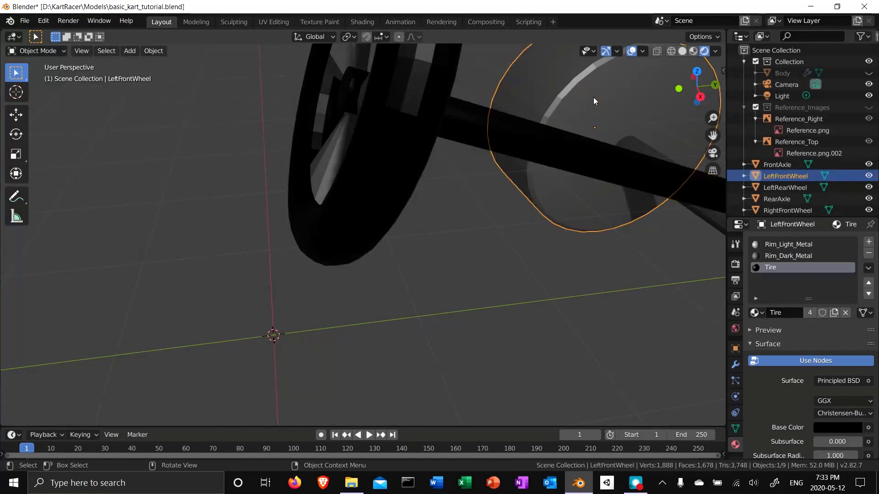
{"action": "middle_click_drag", "start_coordinate": [479, 218], "coordinate": [585, 219]}
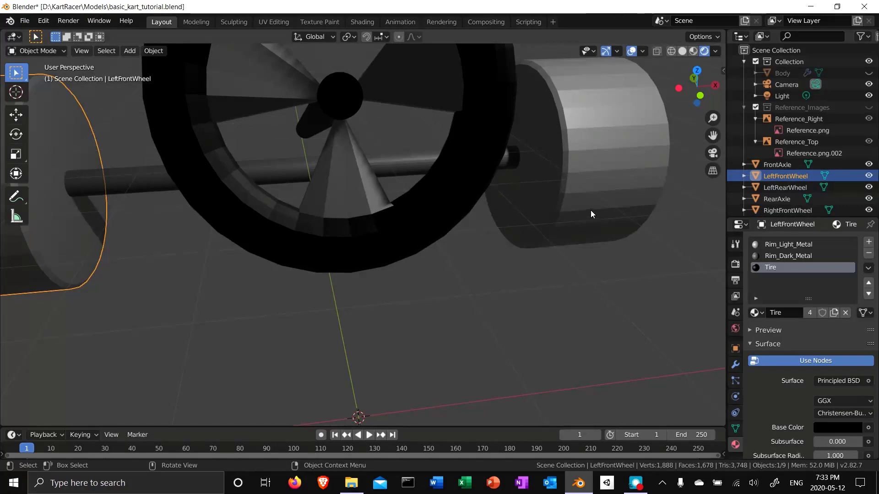
{"action": "left_click", "coordinate": [618, 207], "text": "shift"}
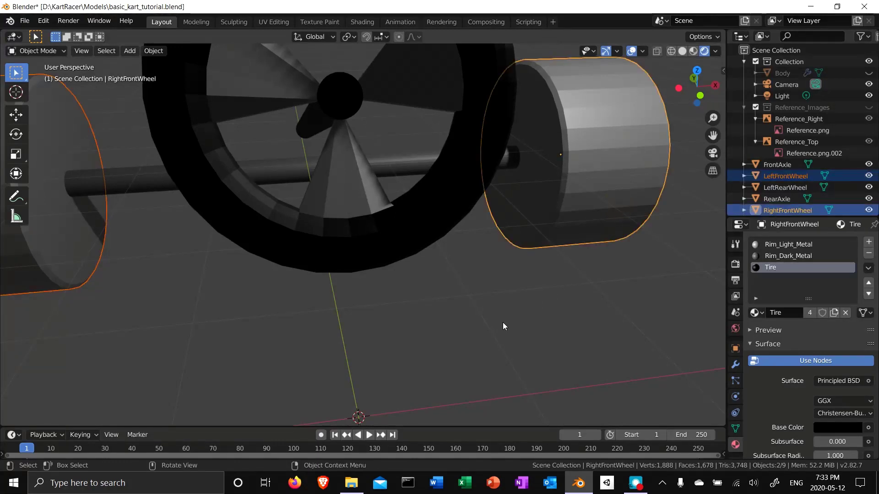
{"action": "middle_click_drag", "start_coordinate": [503, 324], "coordinate": [632, 316]}
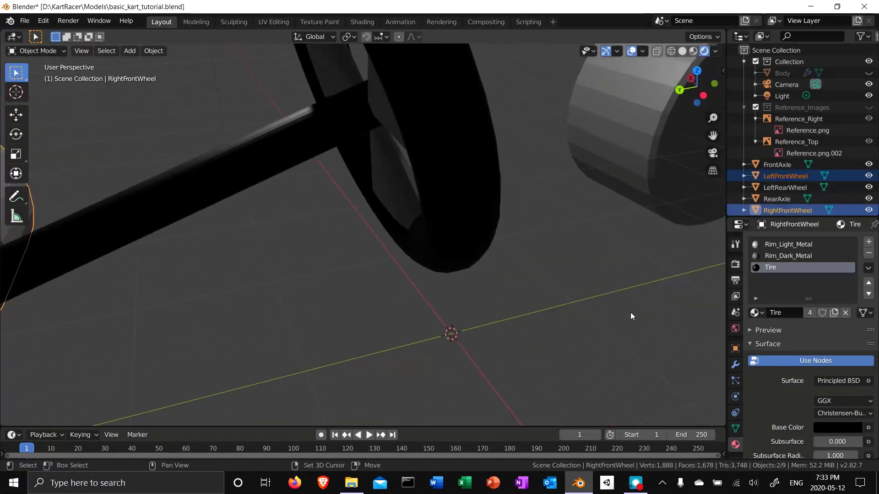
{"action": "left_click", "coordinate": [649, 197], "text": "shift"}
{"action": "middle_click_drag", "start_coordinate": [583, 278], "coordinate": [669, 225]}
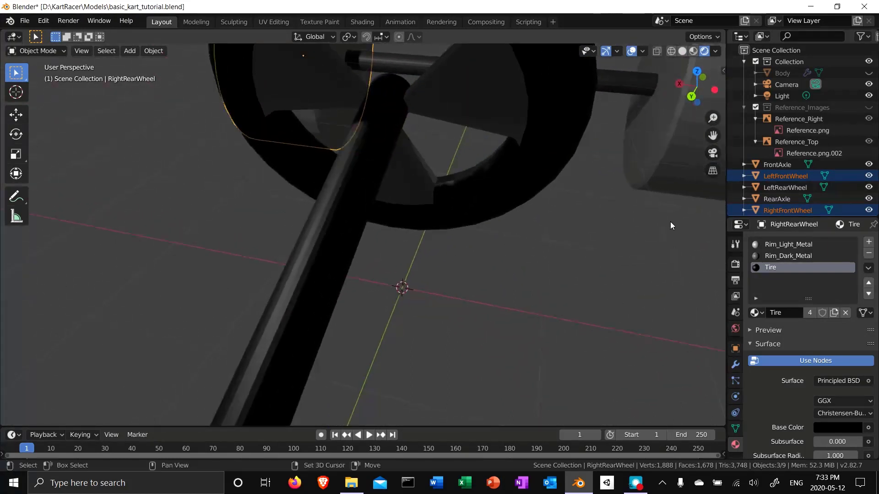
{"action": "left_click", "coordinate": [670, 182], "text": "shift"}
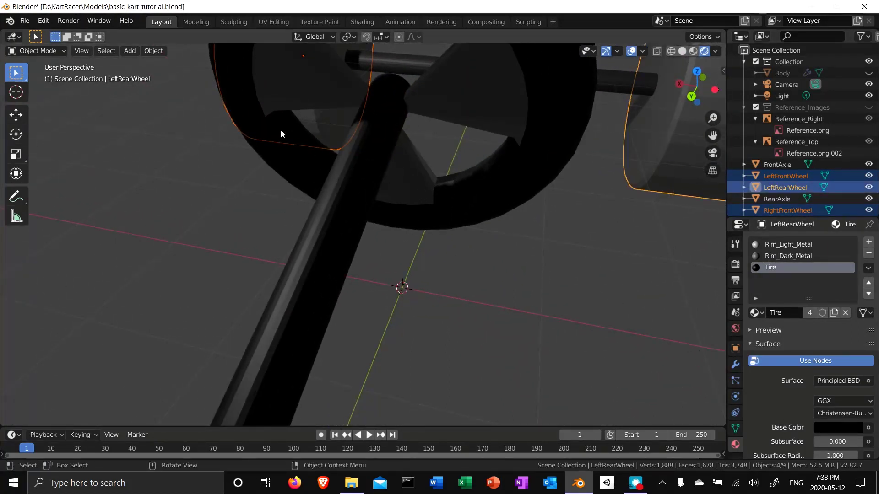
{"action": "key", "text": "Tab"}
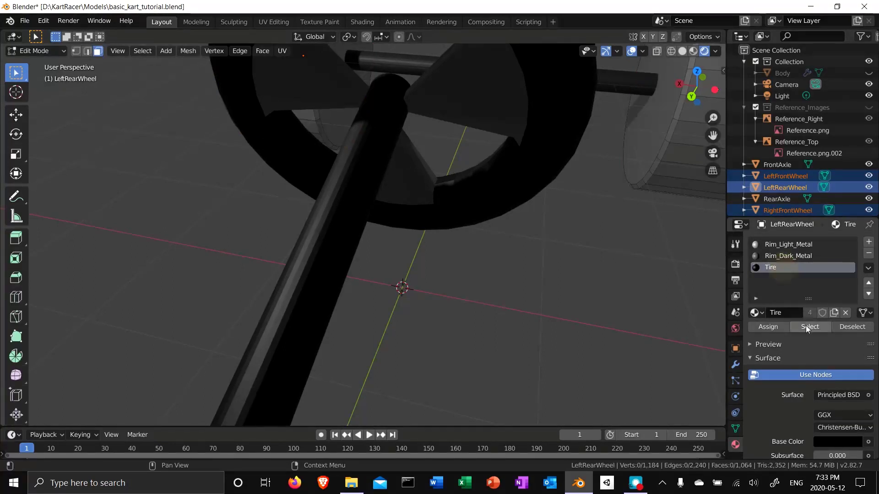
Set the Tire material's specular to 0.133 and its roughness to 0.885, and check its base colour
{"action": "scroll", "coordinate": [806, 325], "scroll_direction": "down", "scroll_amount": 10}
{"action": "scroll", "coordinate": [806, 316], "scroll_direction": "down", "scroll_amount": 4}
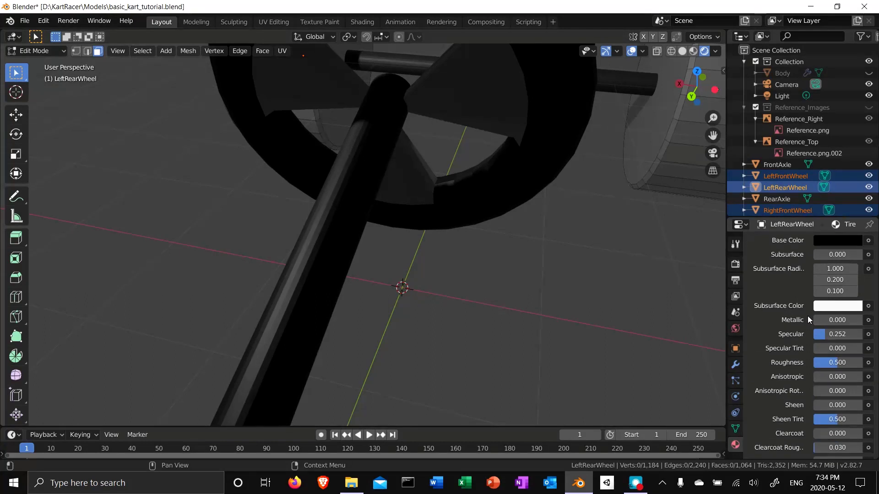
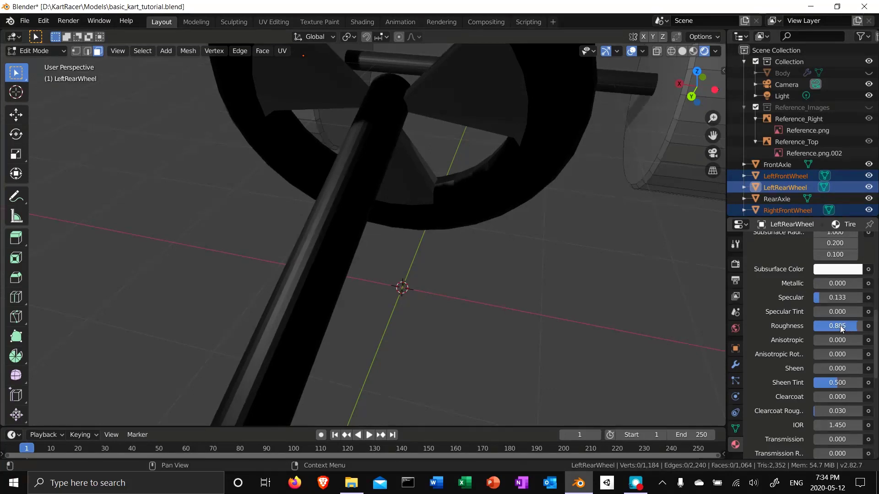
{"action": "scroll", "coordinate": [824, 330], "scroll_direction": "up", "scroll_amount": 7}
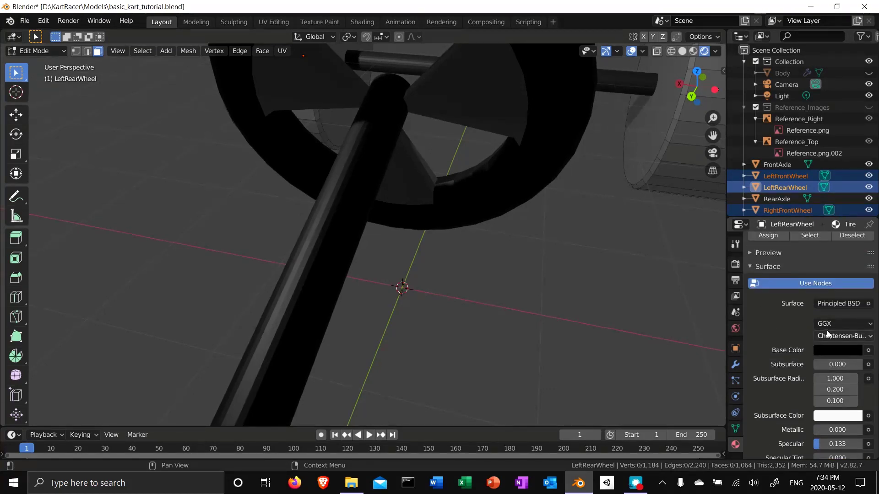
{"action": "left_click", "coordinate": [845, 348]}
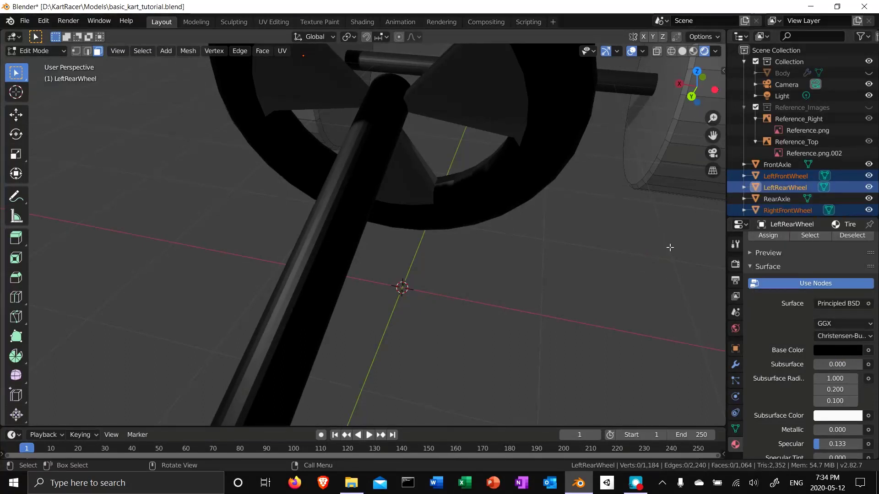
Check the tires from several sides, return to Object Mode and unhide the kart's Body object
{"action": "middle_click_drag", "start_coordinate": [664, 259], "coordinate": [50, 241]}
{"action": "scroll", "coordinate": [50, 241], "scroll_direction": "down", "scroll_amount": 10}
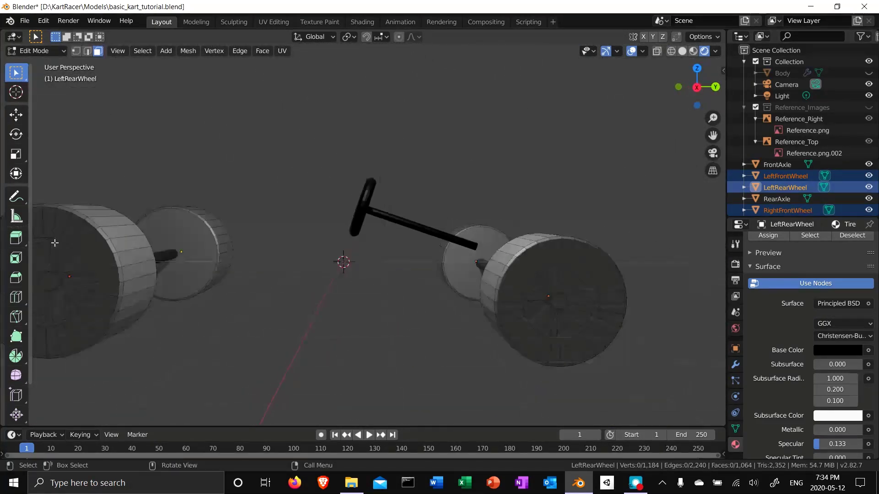
{"action": "scroll", "coordinate": [55, 243], "scroll_direction": "up", "scroll_amount": 5}
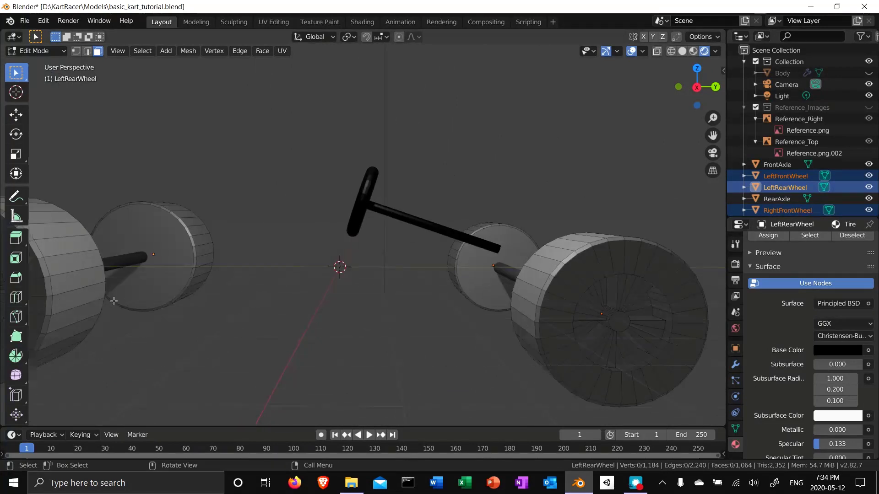
{"action": "middle_click_drag", "start_coordinate": [114, 300], "coordinate": [192, 294]}
{"action": "mouse_move", "coordinate": [201, 295]}
{"action": "middle_mouse_down"}
{"action": "mouse_move", "coordinate": [185, 291]}
{"action": "mouse_move", "coordinate": [193, 292]}
{"action": "middle_mouse_up"}
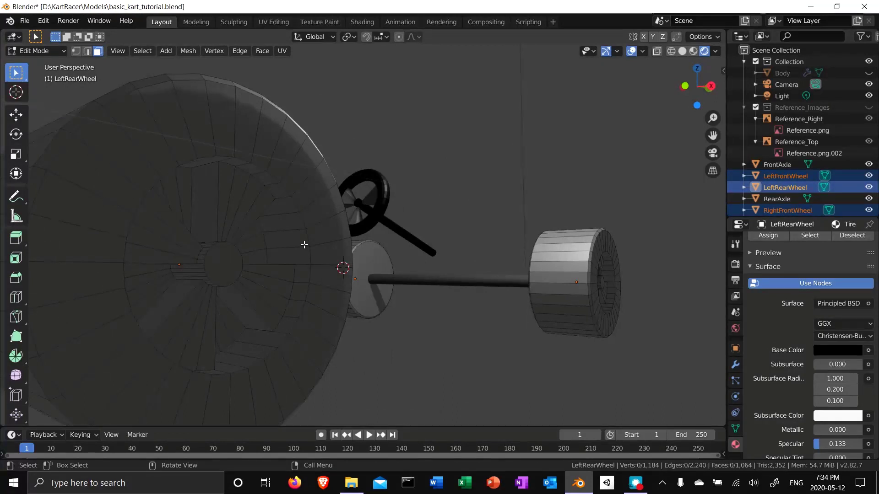
{"action": "mouse_move", "coordinate": [428, 302]}
{"action": "middle_mouse_down"}
{"action": "mouse_move", "coordinate": [415, 320]}
{"action": "mouse_move", "coordinate": [422, 308]}
{"action": "middle_mouse_up"}
{"action": "key", "text": "Tab"}
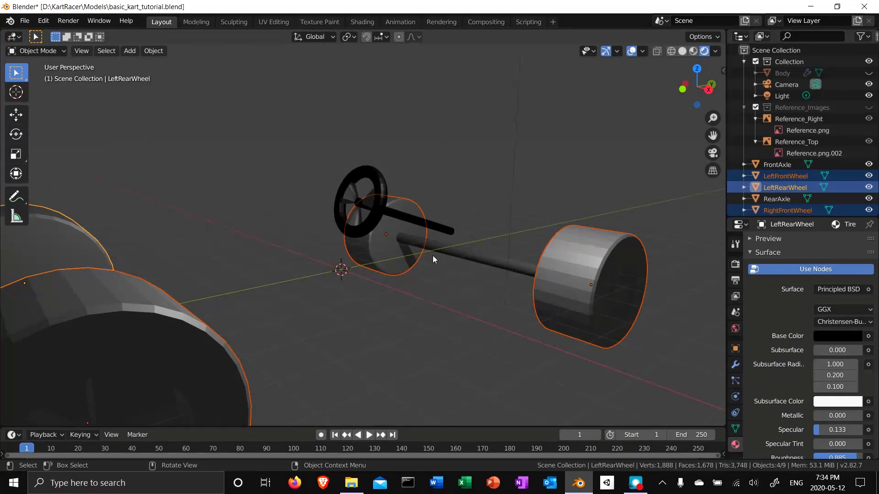
{"action": "left_click", "coordinate": [869, 73]}
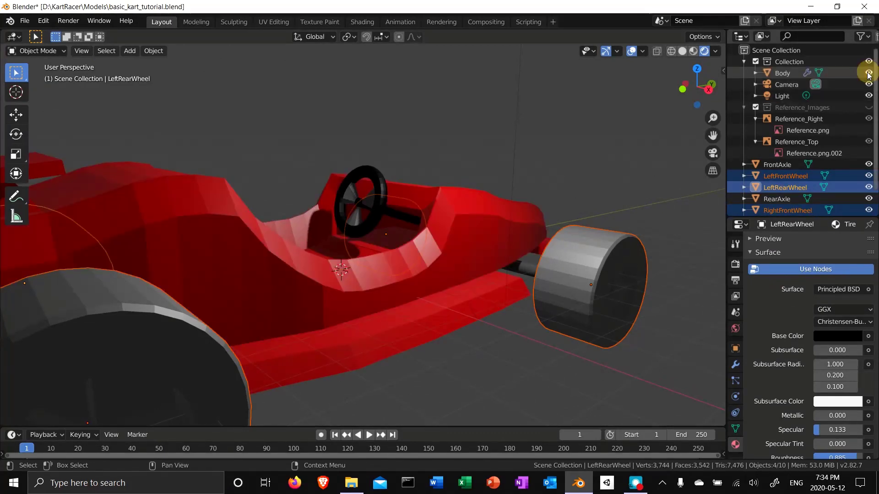
{"action": "middle_click_drag", "start_coordinate": [556, 330], "coordinate": [520, 353]}
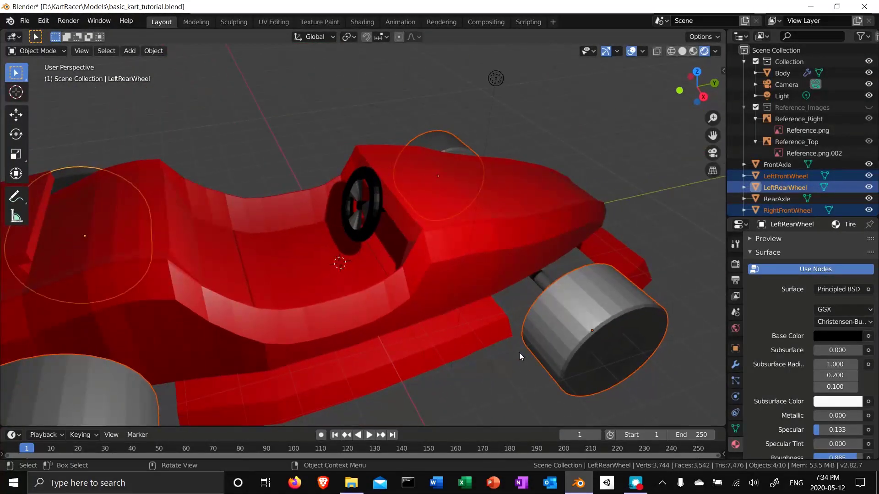
{"action": "key", "text": "Tab"}
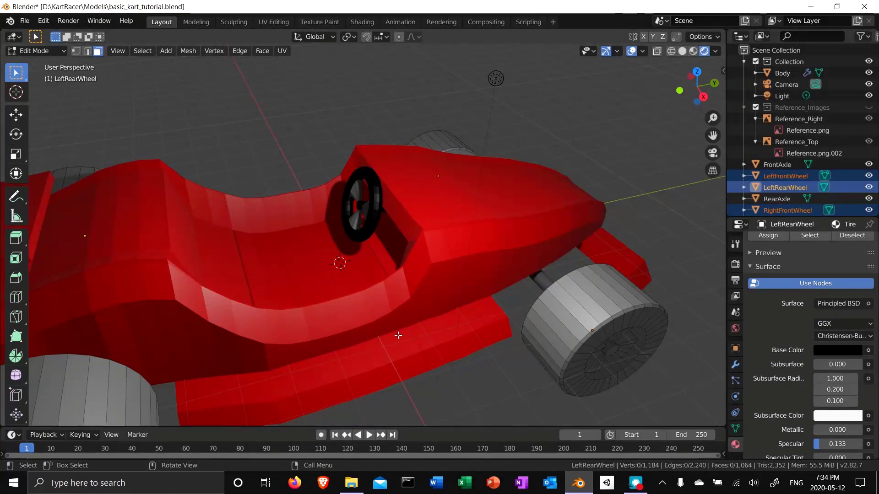
{"action": "middle_click_drag", "start_coordinate": [378, 327], "coordinate": [458, 307]}
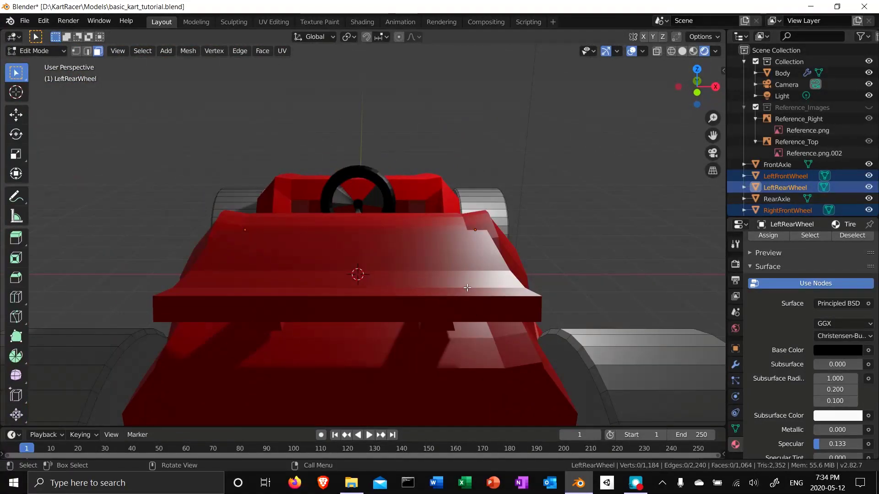
{"action": "left_click", "coordinate": [474, 246]}
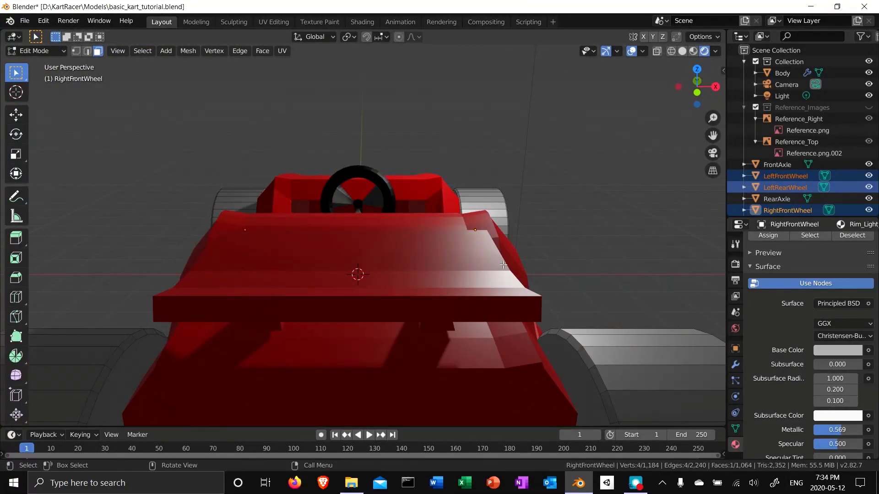
{"action": "middle_click_drag", "start_coordinate": [601, 246], "coordinate": [592, 244]}
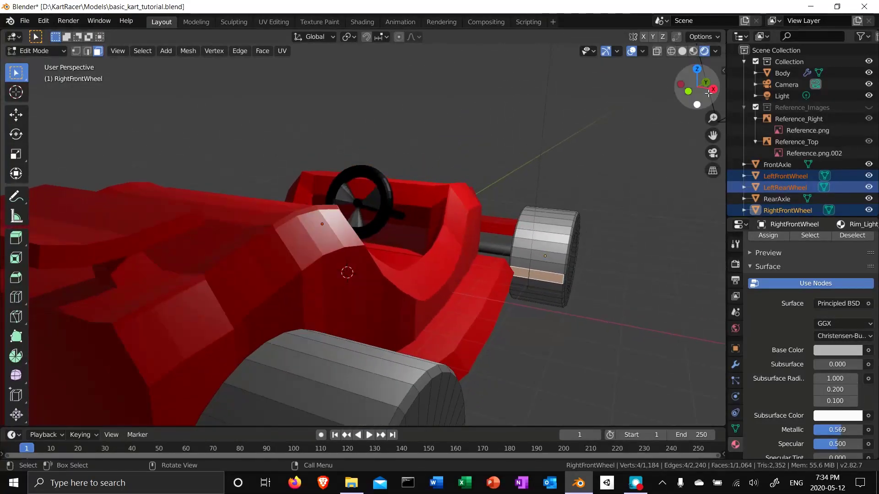
Switch the viewport to solid shading and open only the Body object in Edit Mode
{"action": "left_click", "coordinate": [682, 51]}
{"action": "left_click", "coordinate": [158, 213]}
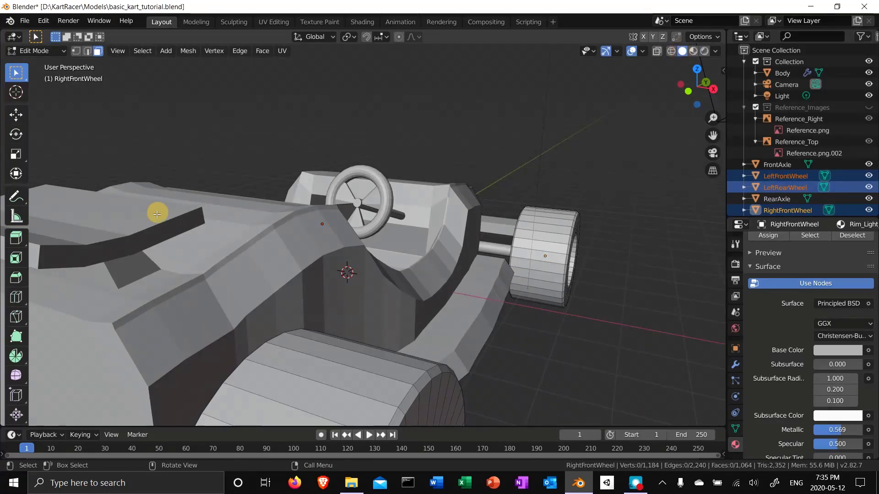
{"action": "middle_click_drag", "start_coordinate": [315, 297], "coordinate": [357, 293]}
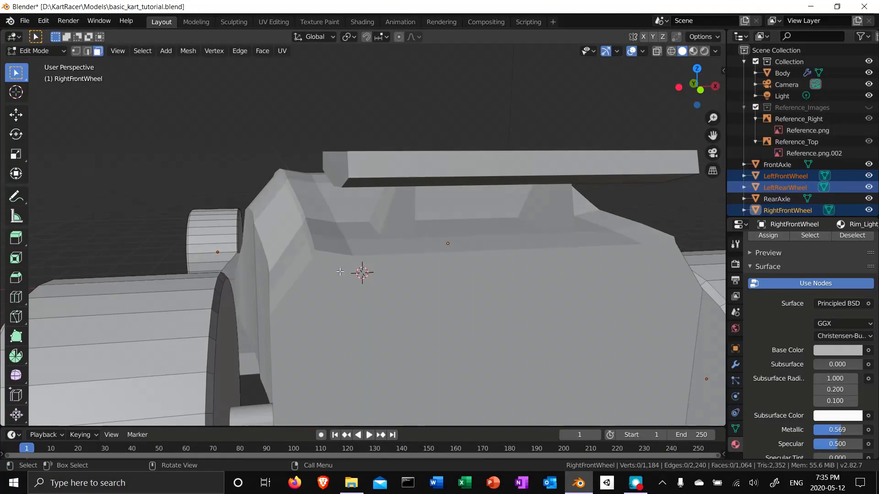
{"action": "key", "text": "Tab"}
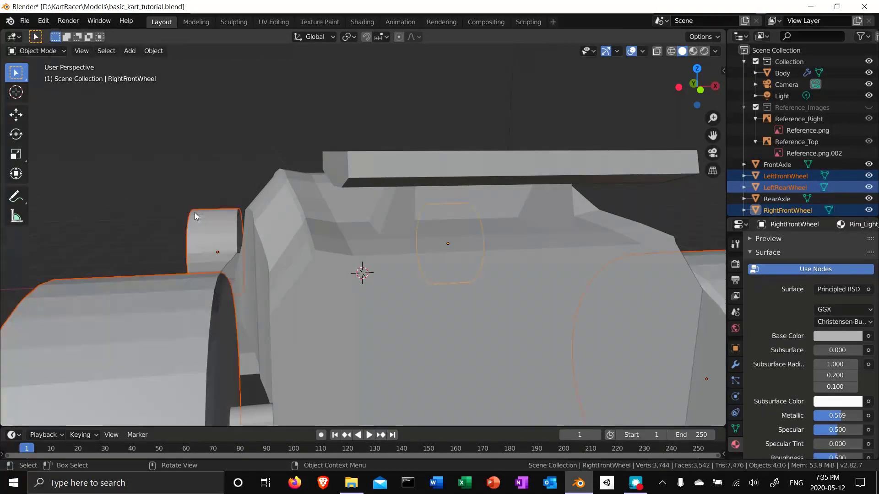
{"action": "left_click", "coordinate": [303, 276]}
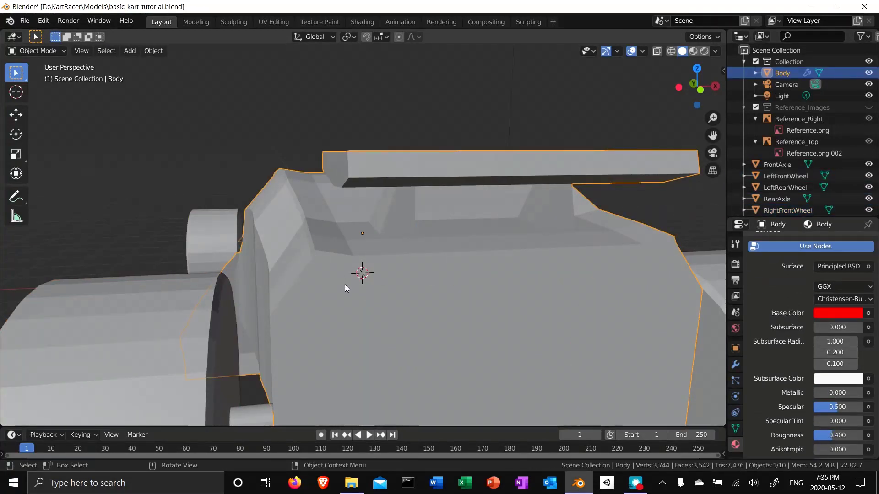
{"action": "key", "text": "Tab"}
Select the rear edge faces and the rearmost row of top faces on the spoiler's positive X half
{"action": "middle_click_drag", "start_coordinate": [423, 274], "coordinate": [417, 317]}
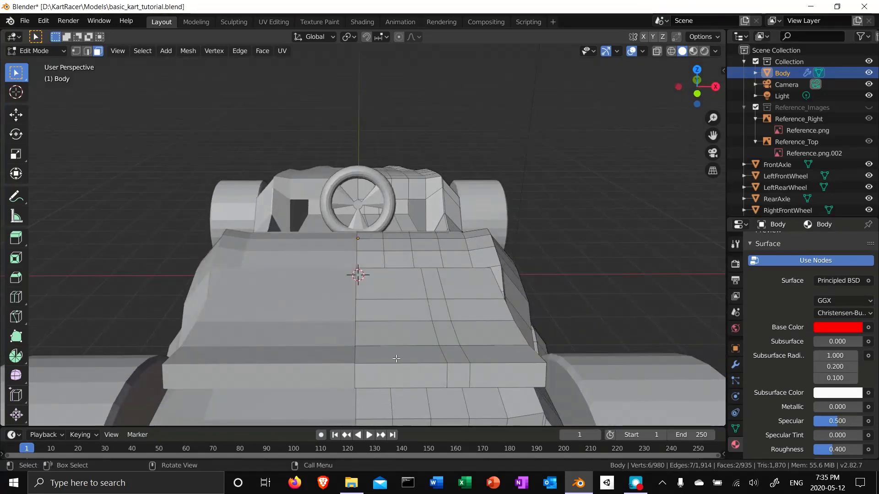
{"action": "left_click", "coordinate": [390, 373]}
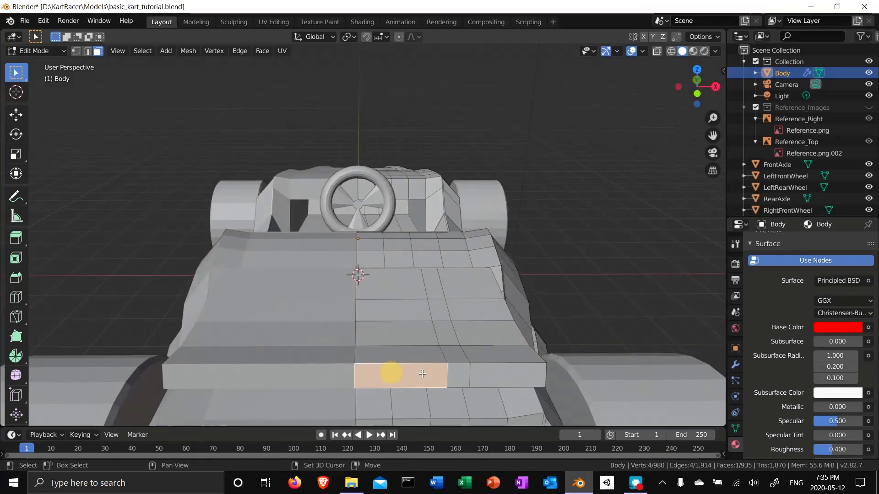
{"action": "left_click", "coordinate": [458, 369], "text": "shift"}
{"action": "left_click", "coordinate": [478, 373], "text": "shift"}
{"action": "left_click", "coordinate": [480, 354], "text": "shift"}
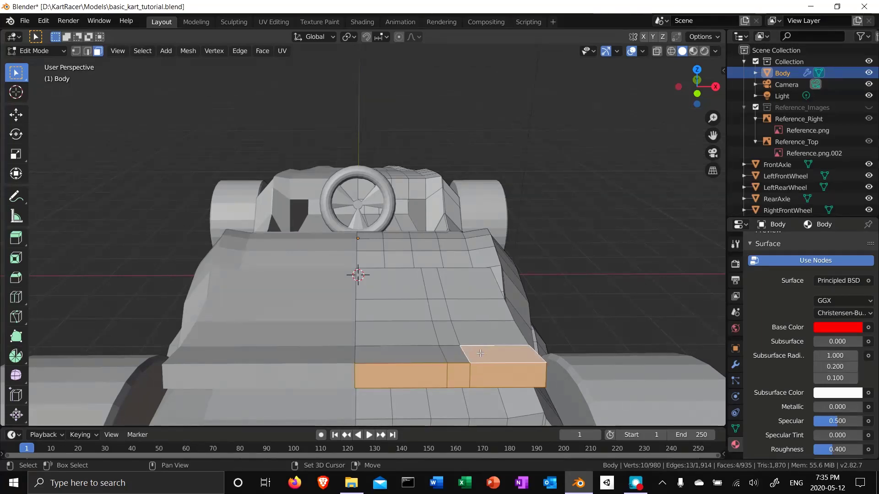
{"action": "left_click", "coordinate": [453, 355], "text": "shift"}
{"action": "left_click", "coordinate": [403, 355], "text": "shift"}
Add the remaining three rows of top faces on the spoiler's positive X half to the selection
{"action": "left_click", "coordinate": [422, 338], "text": "shift"}
{"action": "left_click", "coordinate": [446, 333], "text": "shift"}
{"action": "left_click", "coordinate": [467, 317], "text": "shift"}
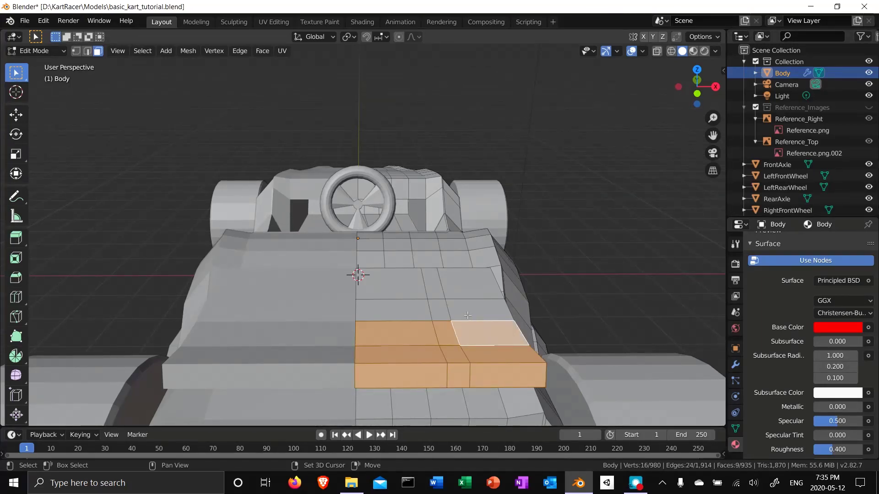
{"action": "left_click", "coordinate": [467, 313], "text": "shift"}
{"action": "left_click", "coordinate": [441, 312], "text": "shift"}
{"action": "left_click", "coordinate": [409, 305], "text": "shift"}
{"action": "left_click", "coordinate": [423, 289], "text": "shift"}
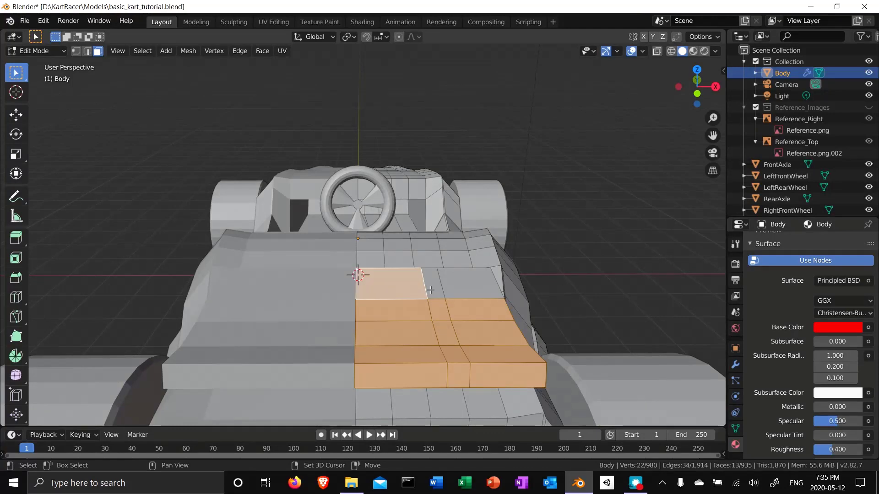
{"action": "left_click", "coordinate": [433, 289], "text": "shift"}
{"action": "left_click", "coordinate": [461, 288], "text": "shift"}
{"action": "middle_click_drag", "start_coordinate": [566, 323], "coordinate": [469, 314]}
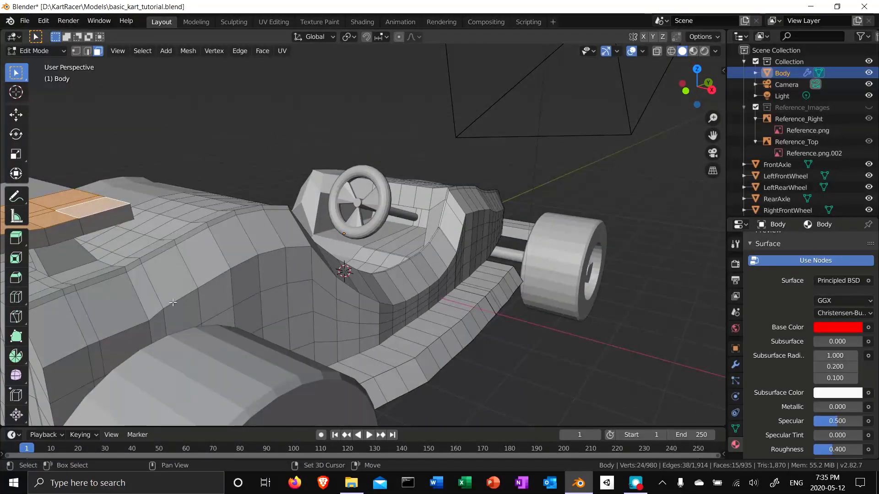
Add the four side-edge faces on the outer end of the spoiler's positive X half to the selection
{"action": "middle_click_drag", "start_coordinate": [173, 303], "coordinate": [236, 211]}
{"action": "left_click", "coordinate": [225, 198], "text": "shift"}
{"action": "left_click", "coordinate": [256, 197], "text": "shift"}
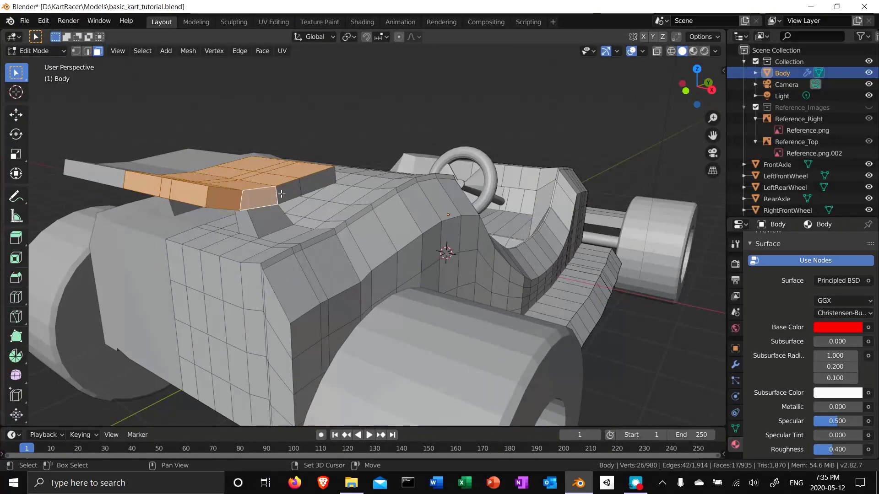
{"action": "left_click", "coordinate": [288, 191], "text": "shift"}
{"action": "left_click", "coordinate": [316, 184], "text": "shift"}
Add the two rearmost rows of underside faces on the spoiler's positive X half to the selection
{"action": "mouse_move", "coordinate": [315, 184]}
{"action": "middle_mouse_down"}
{"action": "mouse_move", "coordinate": [242, 316]}
{"action": "mouse_move", "coordinate": [333, 184]}
{"action": "middle_mouse_up"}
{"action": "left_click", "coordinate": [431, 87], "text": "shift"}
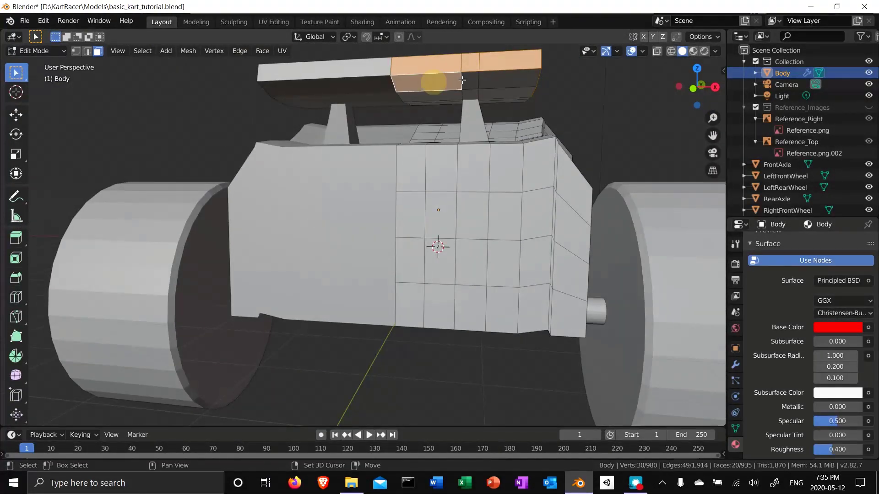
{"action": "left_click", "coordinate": [469, 81], "text": "shift"}
{"action": "left_click", "coordinate": [487, 80], "text": "shift"}
{"action": "left_click", "coordinate": [498, 97], "text": "shift"}
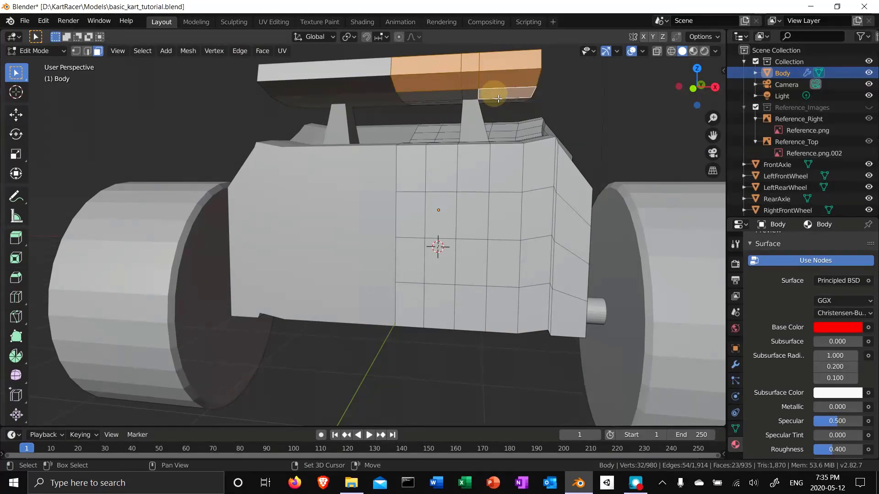
{"action": "left_click", "coordinate": [467, 94], "text": "shift"}
{"action": "left_click", "coordinate": [451, 97], "text": "shift"}
Add the three front edge faces of the spoiler's positive X half to the selection
{"action": "middle_click_drag", "start_coordinate": [454, 131], "coordinate": [342, 123]}
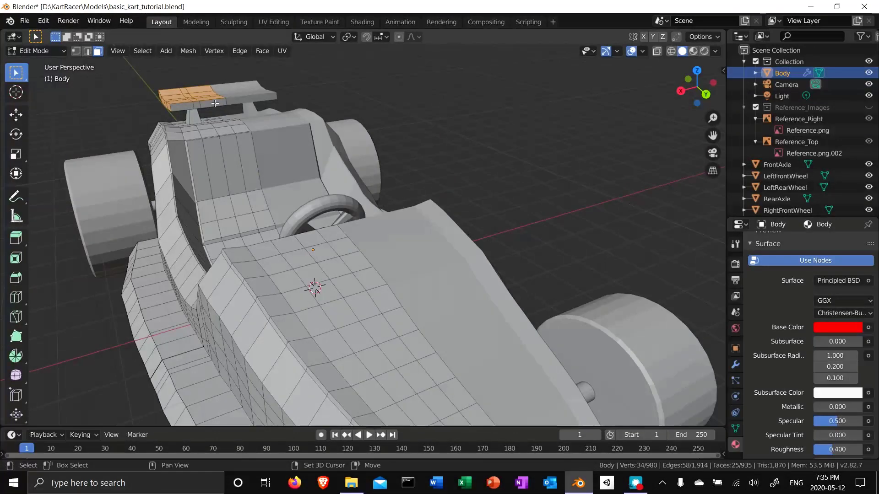
{"action": "left_click", "coordinate": [197, 106], "text": "shift"}
{"action": "left_click", "coordinate": [186, 107], "text": "shift"}
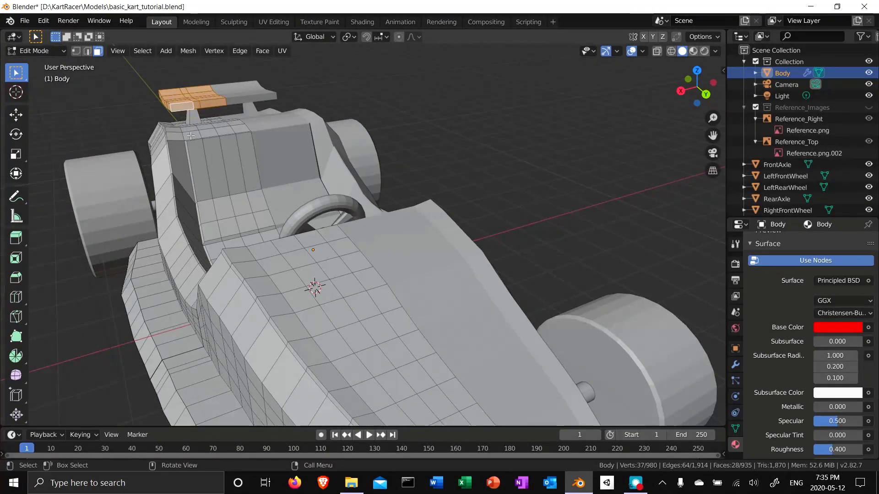
Add the remaining underside faces around the support strut on the spoiler's positive X half, leaving the strut itself unselected
{"action": "scroll", "coordinate": [207, 115], "scroll_direction": "up", "scroll_amount": 1}
{"action": "scroll", "coordinate": [207, 115], "scroll_direction": "up", "scroll_amount": 4}
{"action": "middle_click_drag", "start_coordinate": [201, 115], "coordinate": [531, 415], "text": "shift"}
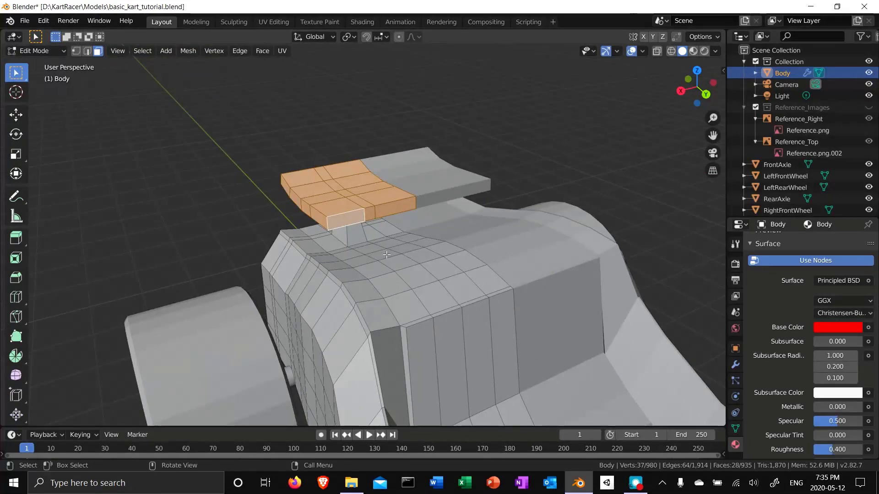
{"action": "scroll", "coordinate": [399, 254], "scroll_direction": "up", "scroll_amount": 9}
{"action": "middle_click_drag", "start_coordinate": [394, 310], "coordinate": [485, 198], "text": "shift"}
{"action": "middle_click_drag", "start_coordinate": [481, 257], "coordinate": [561, 152]}
{"action": "middle_click_drag", "start_coordinate": [197, 293], "coordinate": [390, 172], "text": "shift"}
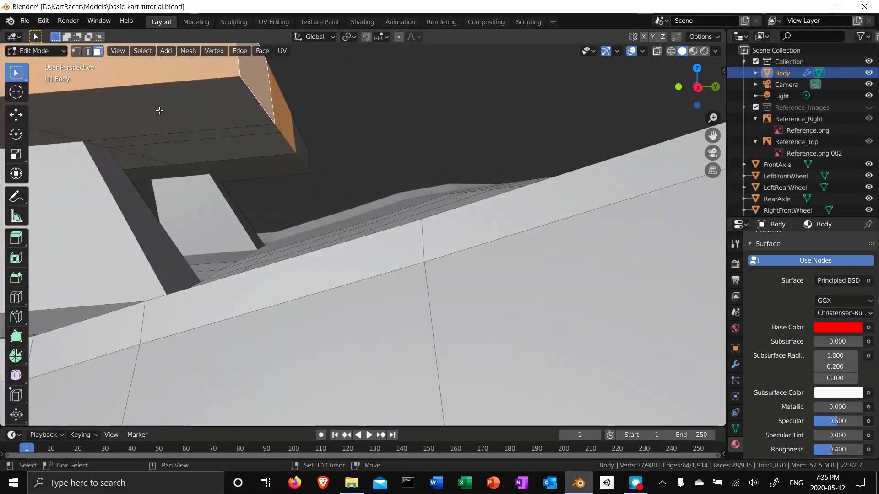
{"action": "left_click", "coordinate": [164, 108], "text": "shift"}
{"action": "left_click", "coordinate": [196, 133], "text": "shift"}
{"action": "left_click", "coordinate": [192, 154], "text": "shift"}
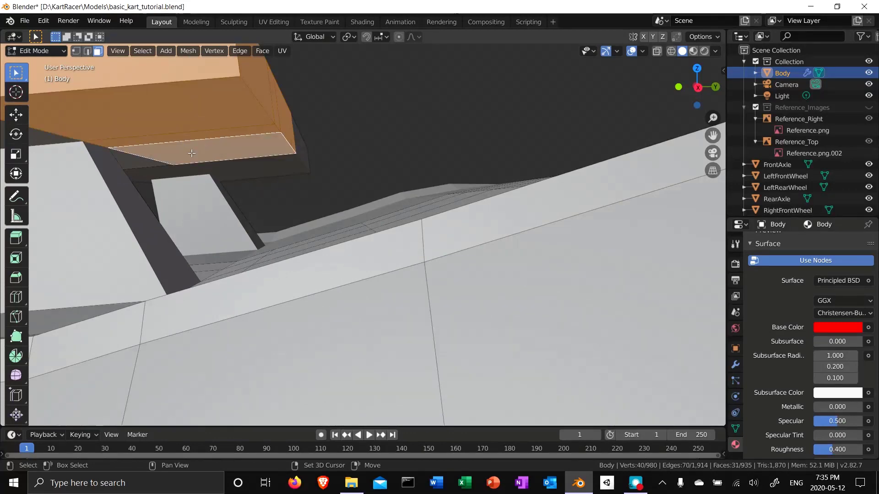
{"action": "left_click", "coordinate": [141, 164], "text": "shift"}
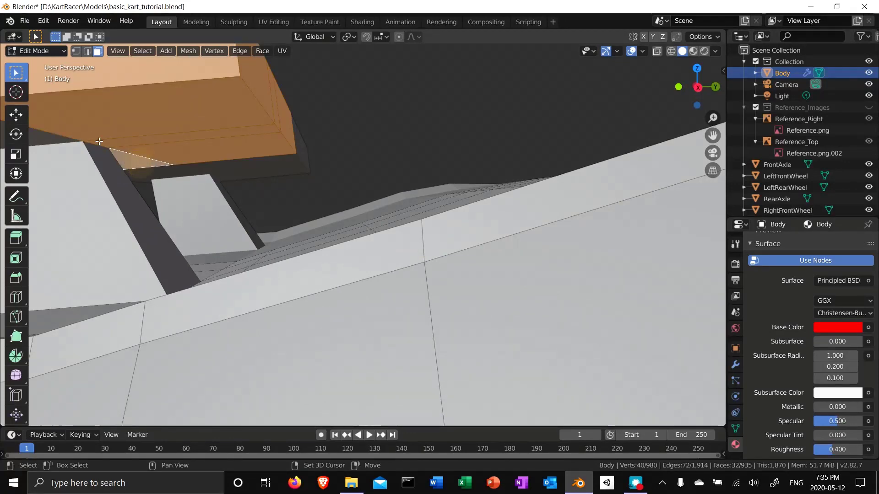
{"action": "left_click", "coordinate": [61, 139], "text": "shift"}
{"action": "mouse_move", "coordinate": [145, 194]}
{"action": "middle_mouse_down"}
{"action": "mouse_move", "coordinate": [126, 190]}
{"action": "mouse_move", "coordinate": [138, 183]}
{"action": "middle_mouse_up"}
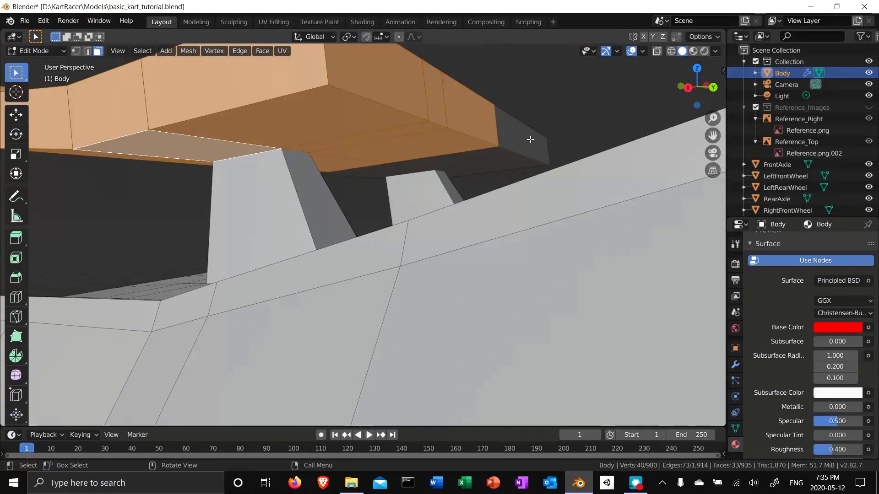
Add a new material to the kart body and name it Spoiler
{"action": "scroll", "coordinate": [773, 303], "scroll_direction": "up", "scroll_amount": 5}
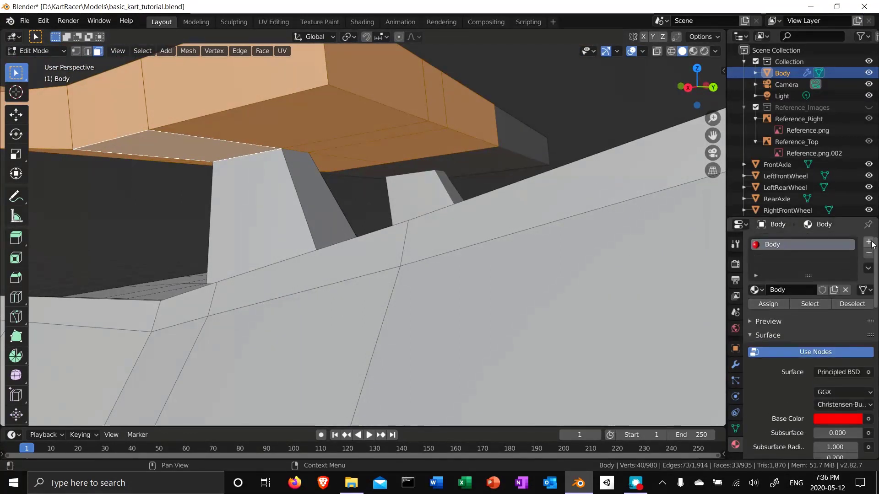
{"action": "left_click", "coordinate": [869, 242]}
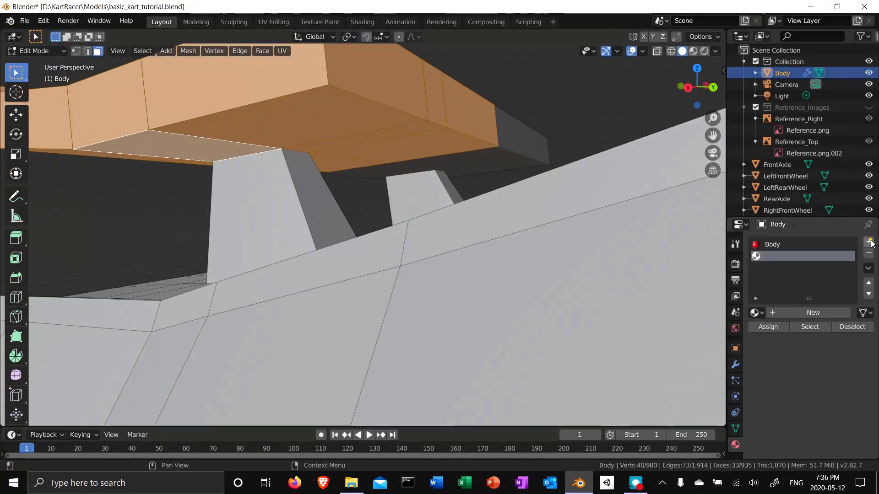
{"action": "left_click", "coordinate": [803, 311]}
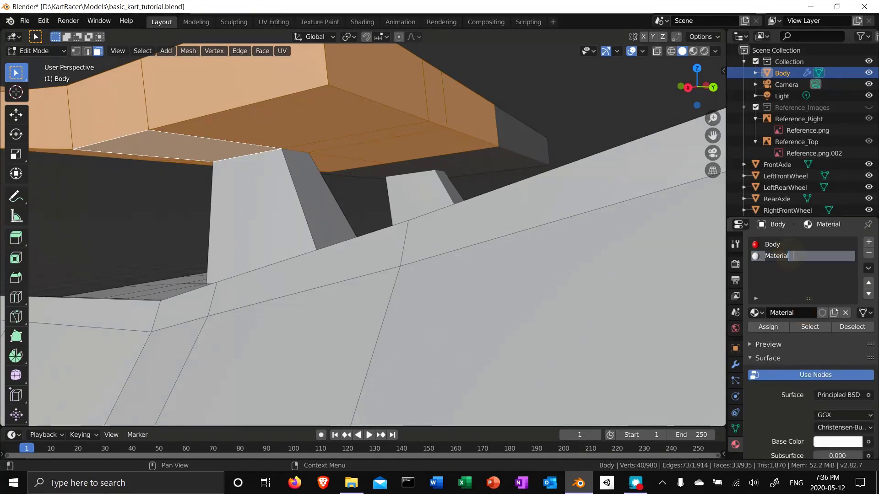
{"action": "double_click", "coordinate": [799, 255]}
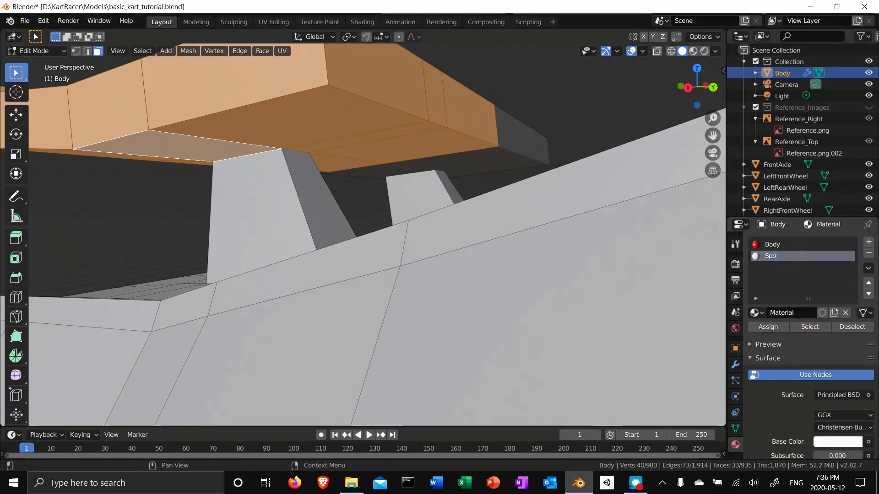
{"action": "type", "text": "Spoiler"}
{"action": "key", "text": "Return"}
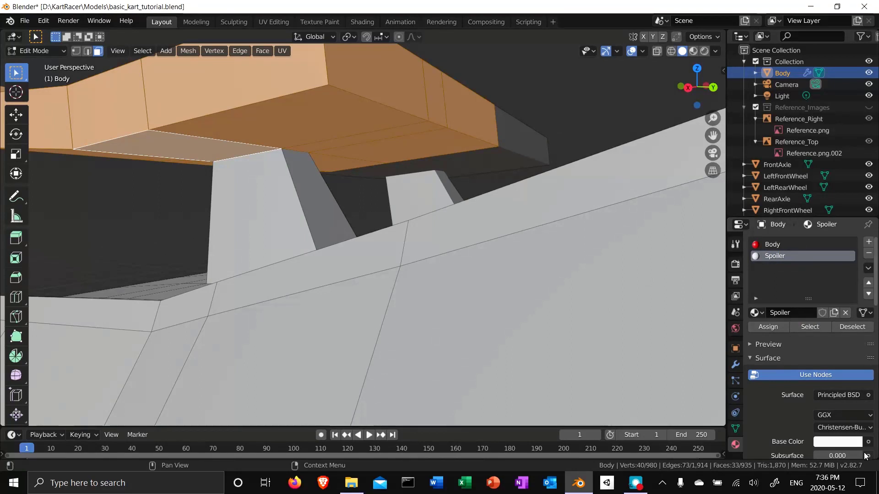
Set the Spoiler material's base color to black and assign it to the selected spoiler wing faces
{"action": "left_click", "coordinate": [847, 442]}
{"action": "left_click_drag", "start_coordinate": [853, 303], "coordinate": [854, 357]}
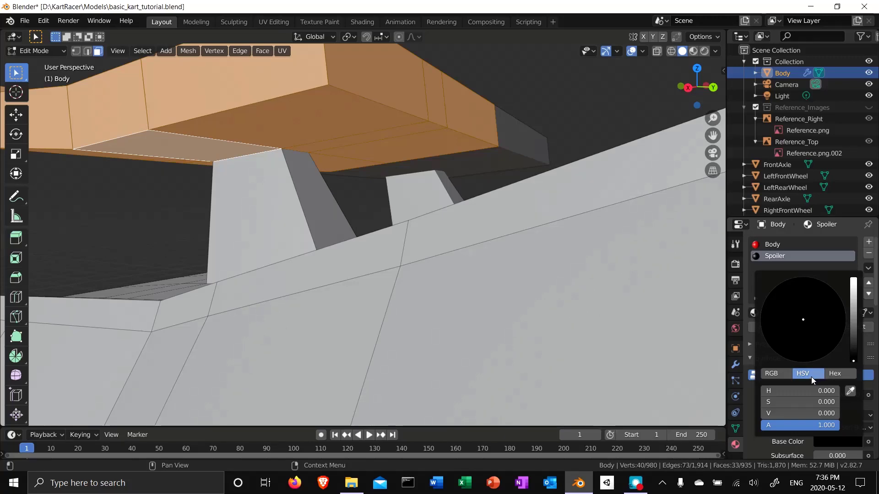
{"action": "left_click", "coordinate": [773, 329]}
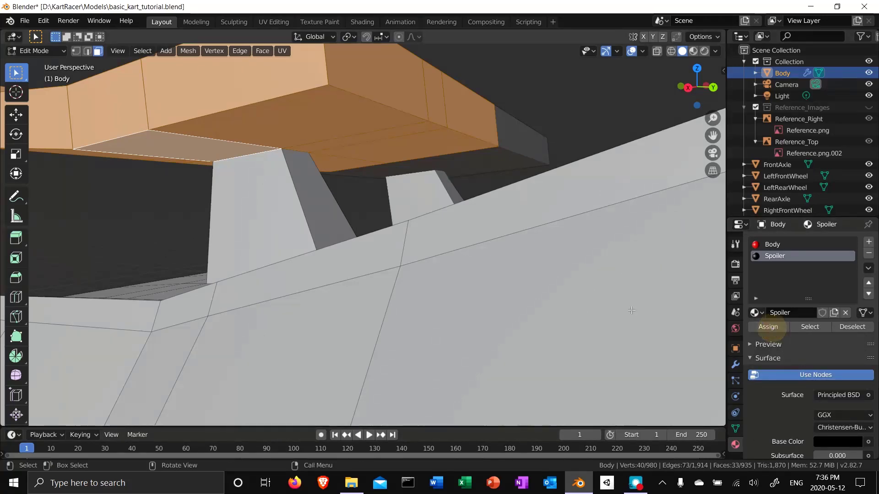
Select the narrow strip of faces running over the spoiler wing's front edge and along its top surface
{"action": "middle_click_drag", "start_coordinate": [459, 240], "coordinate": [476, 276]}
{"action": "scroll", "coordinate": [499, 277], "scroll_direction": "down", "scroll_amount": 5}
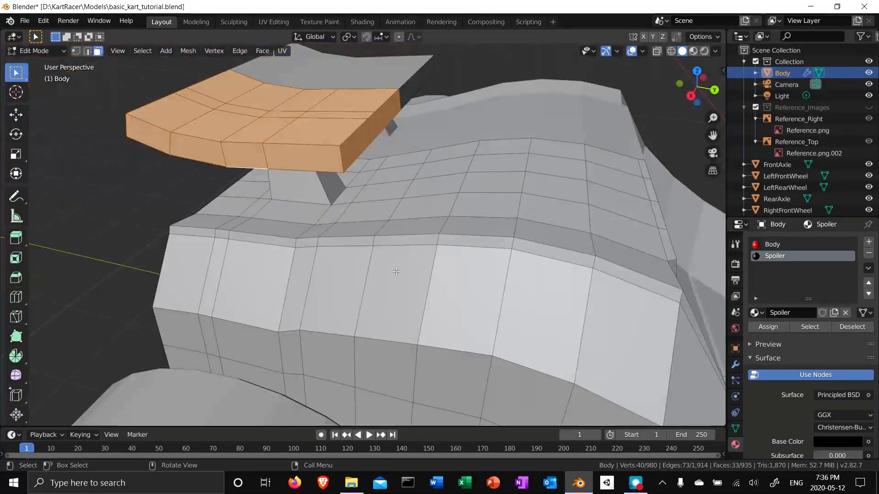
{"action": "middle_click_drag", "start_coordinate": [354, 251], "coordinate": [439, 169]}
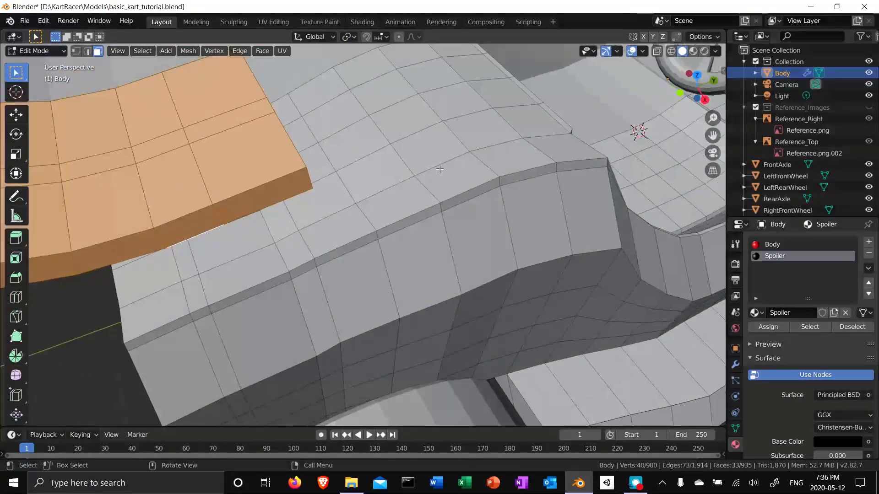
{"action": "middle_click_drag", "start_coordinate": [469, 123], "coordinate": [457, 134]}
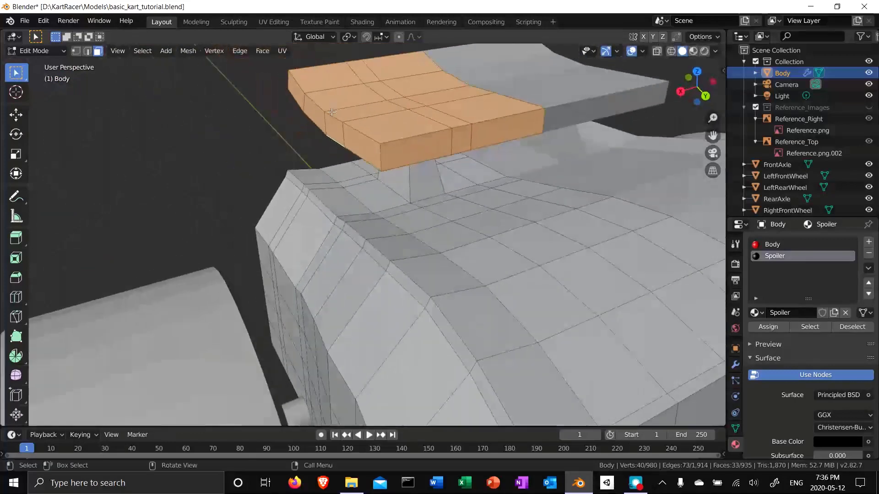
{"action": "left_click", "coordinate": [457, 135]}
{"action": "left_click", "coordinate": [437, 116], "text": "shift"}
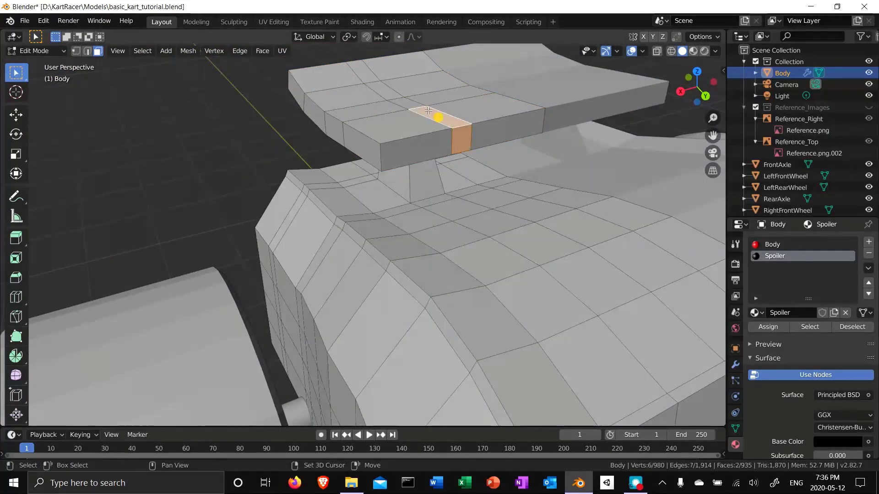
{"action": "left_click", "coordinate": [416, 107], "text": "shift"}
{"action": "left_click", "coordinate": [389, 92], "text": "shift"}
{"action": "left_click", "coordinate": [363, 71], "text": "shift"}
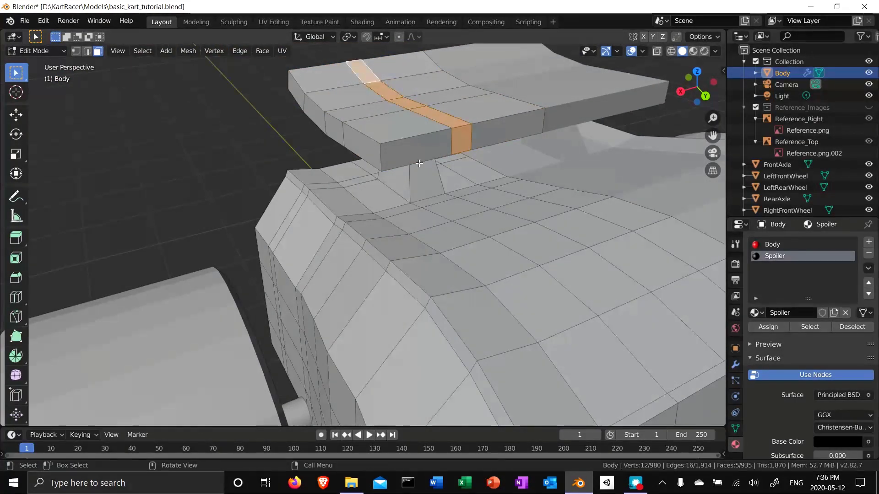
Extend the strip selection along the wing's underside on both sides of the bracket and onto its rear edge
{"action": "middle_click_drag", "start_coordinate": [411, 196], "coordinate": [476, 144]}
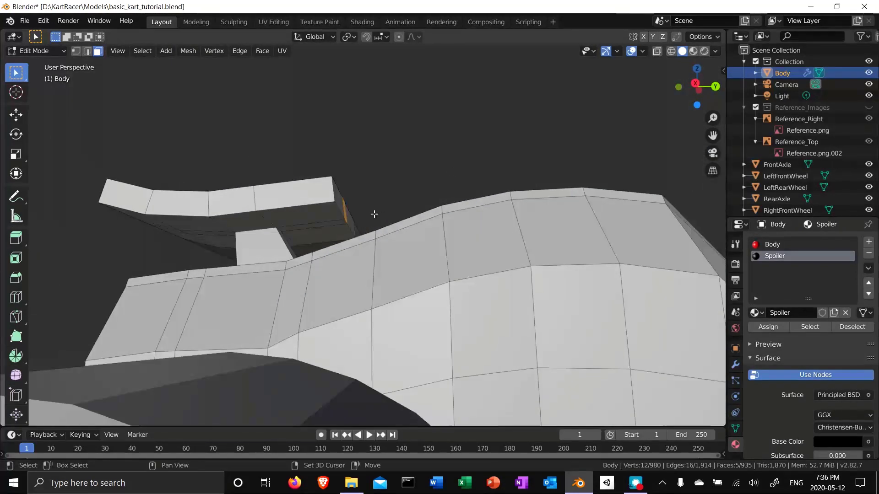
{"action": "left_click", "coordinate": [339, 223], "text": "shift"}
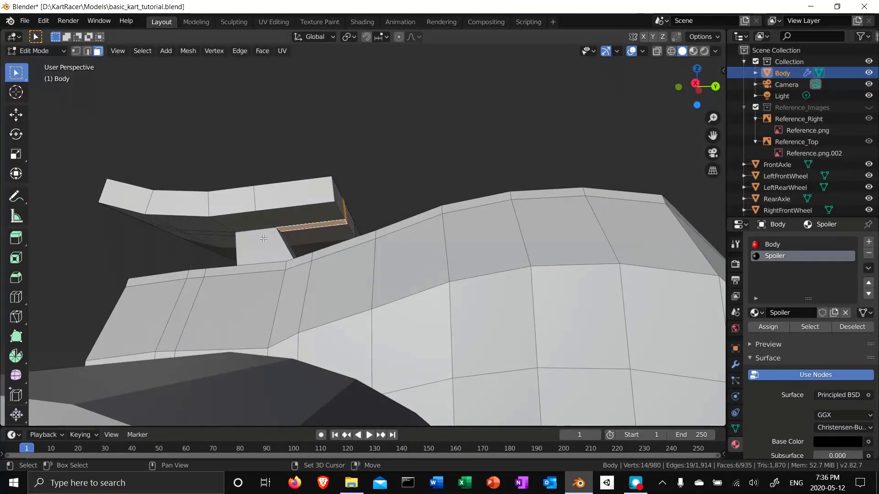
{"action": "left_click", "coordinate": [222, 234], "text": "shift"}
{"action": "middle_click_drag", "start_coordinate": [159, 255], "coordinate": [270, 241]}
{"action": "left_click", "coordinate": [287, 121], "text": "shift"}
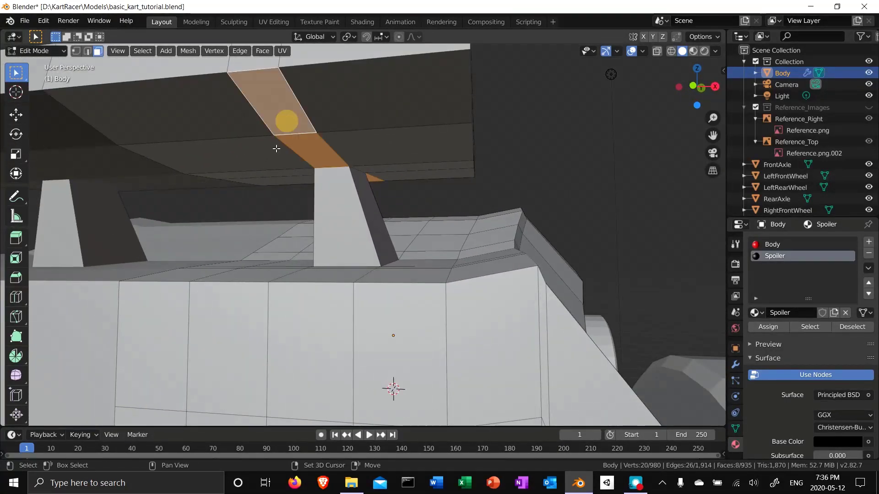
{"action": "left_click", "coordinate": [261, 66], "text": "shift"}
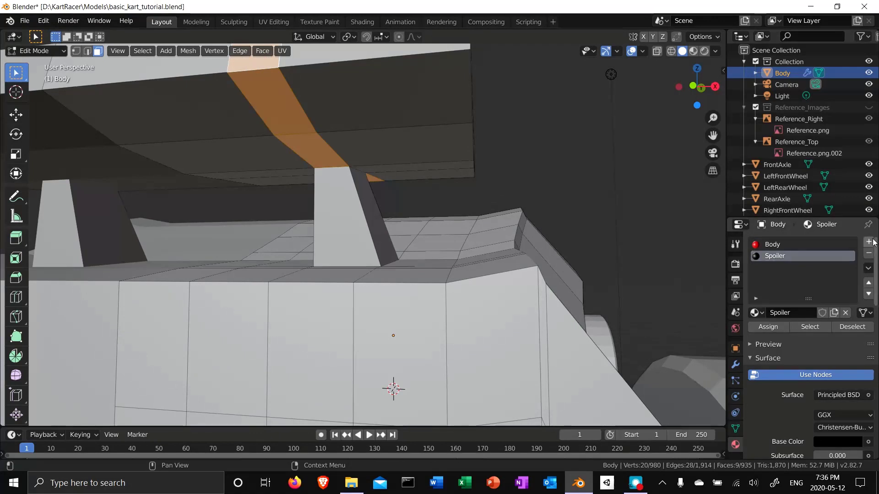
Add another new material to the kart body and name it SpoilerAccent
{"action": "left_click", "coordinate": [869, 242]}
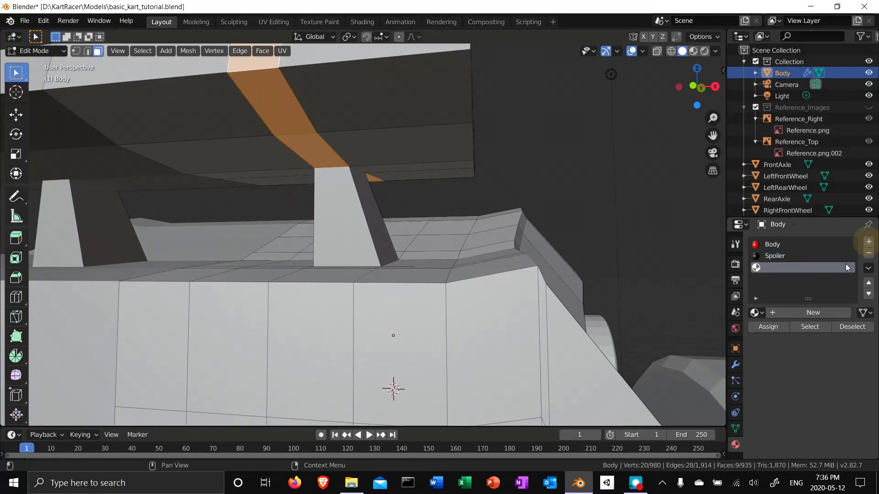
{"action": "left_click", "coordinate": [809, 312]}
{"action": "double_click", "coordinate": [791, 266]}
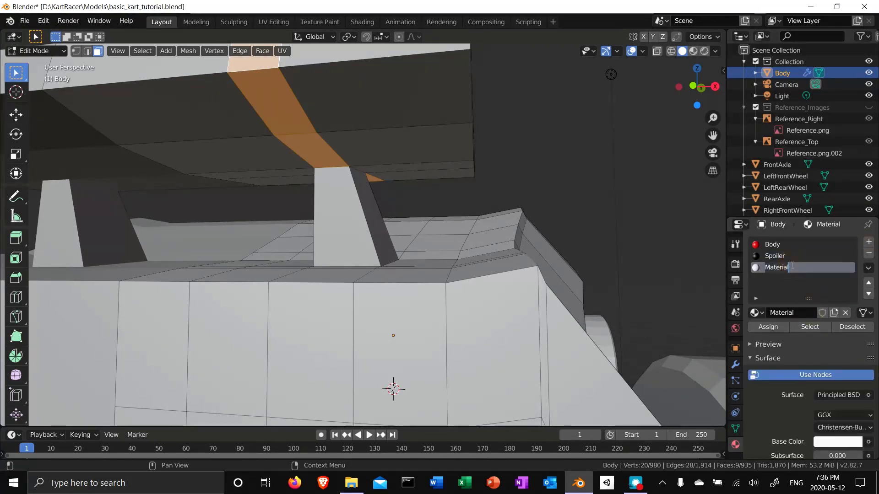
{"action": "type", "text": "SpoilerAccent"}
{"action": "key", "text": "Return"}
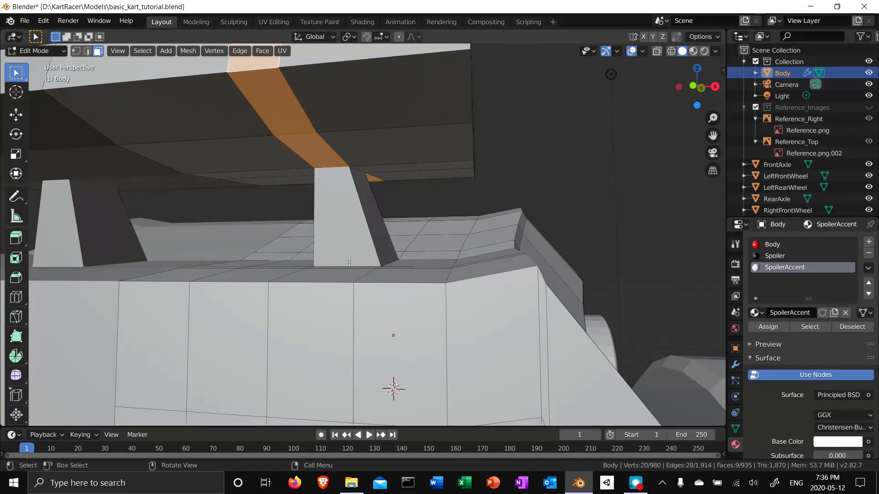
Select the four side faces of the bracket supporting the spoiler wing
{"action": "middle_click_drag", "start_coordinate": [569, 172], "coordinate": [432, 246]}
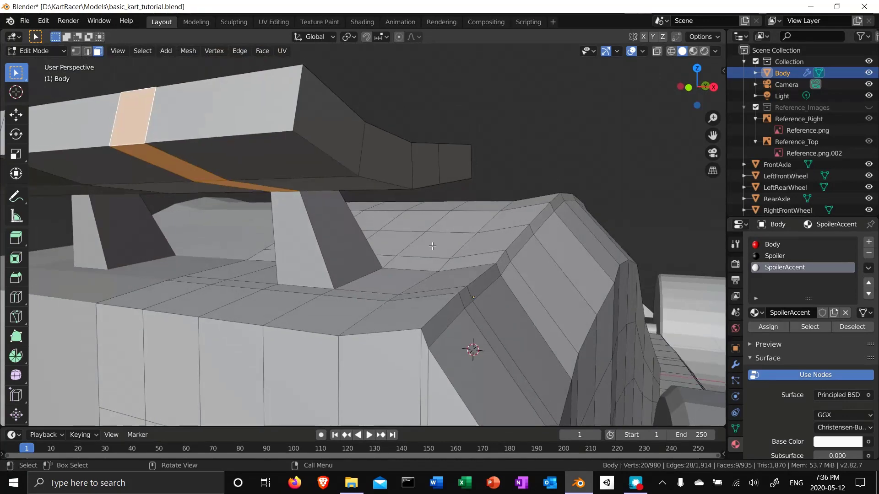
{"action": "left_click", "coordinate": [302, 271]}
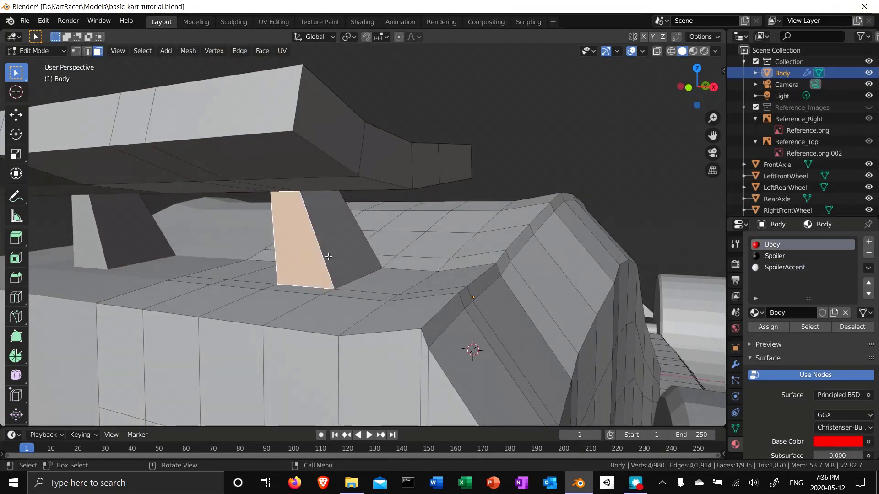
{"action": "left_click", "coordinate": [342, 249], "text": "shift"}
{"action": "middle_click_drag", "start_coordinate": [218, 299], "coordinate": [387, 286]}
{"action": "left_click", "coordinate": [436, 242], "text": "shift"}
{"action": "left_click", "coordinate": [386, 226], "text": "shift"}
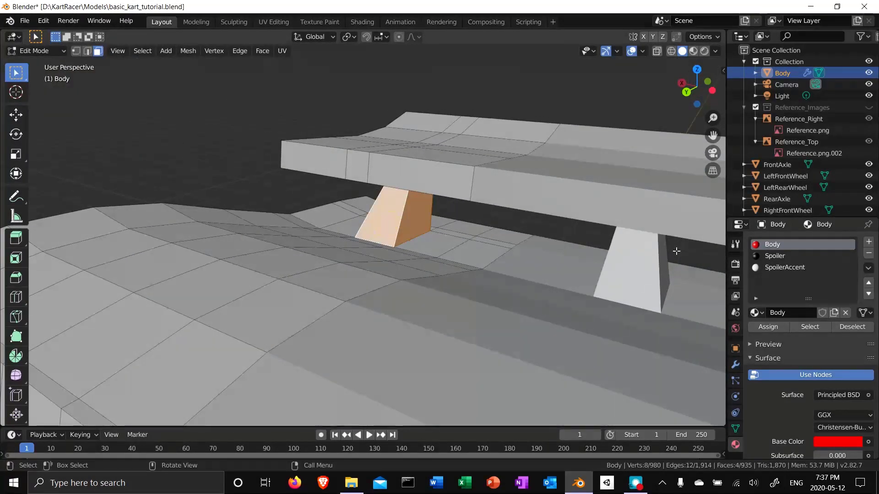
Create a further material for the kart body and name it SpoilerBracket
{"action": "left_click", "coordinate": [870, 242]}
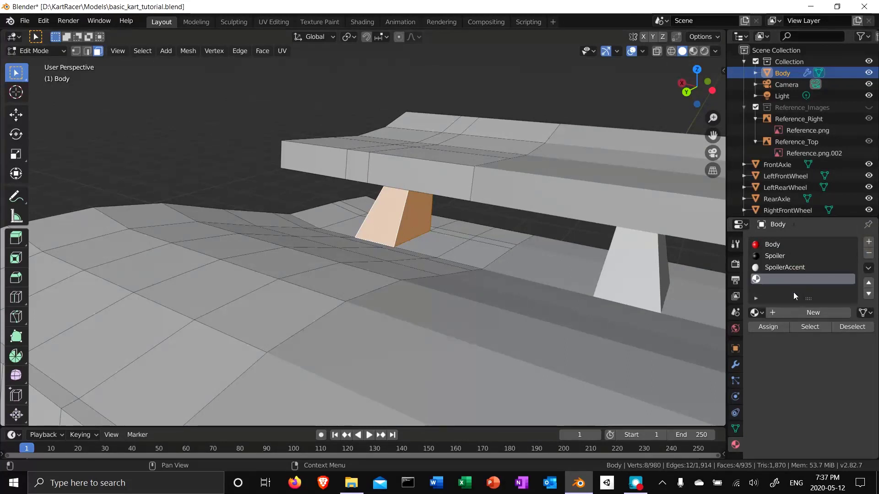
{"action": "left_click", "coordinate": [789, 311]}
{"action": "double_click", "coordinate": [799, 278]}
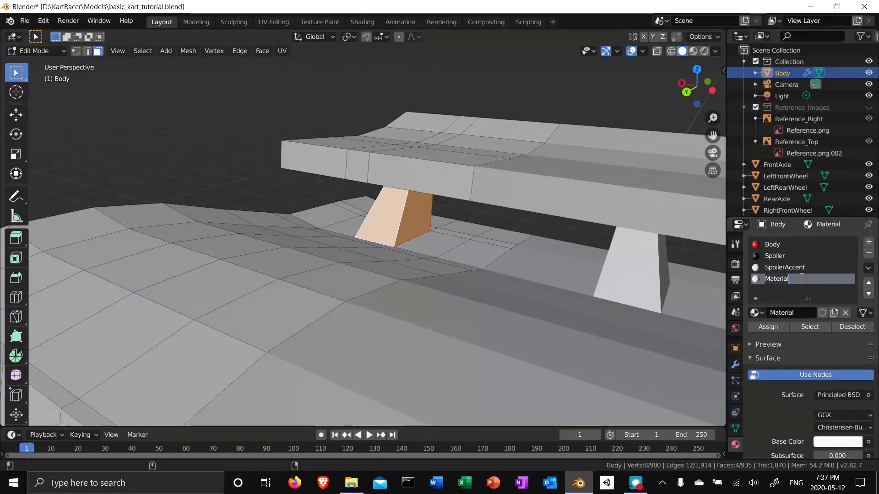
{"action": "type", "text": "SpoilerBracket"}
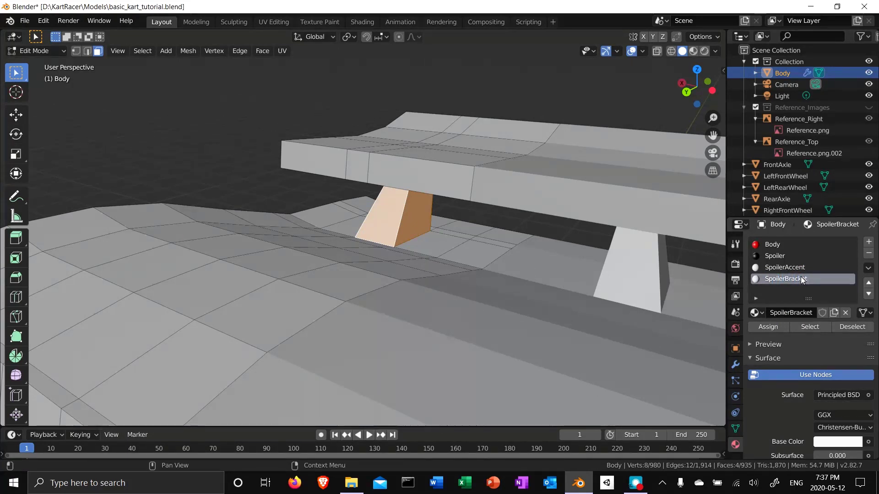
{"action": "key", "text": "Return"}
Assign the SpoilerBracket material to the selected bracket faces and set its base color to black
{"action": "left_click", "coordinate": [779, 327]}
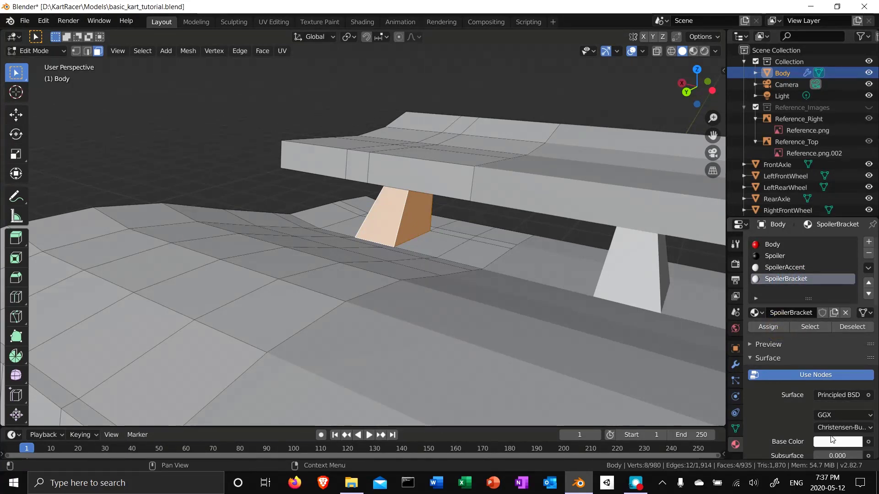
{"action": "left_click", "coordinate": [832, 440]}
{"action": "left_click_drag", "start_coordinate": [853, 306], "coordinate": [853, 361]}
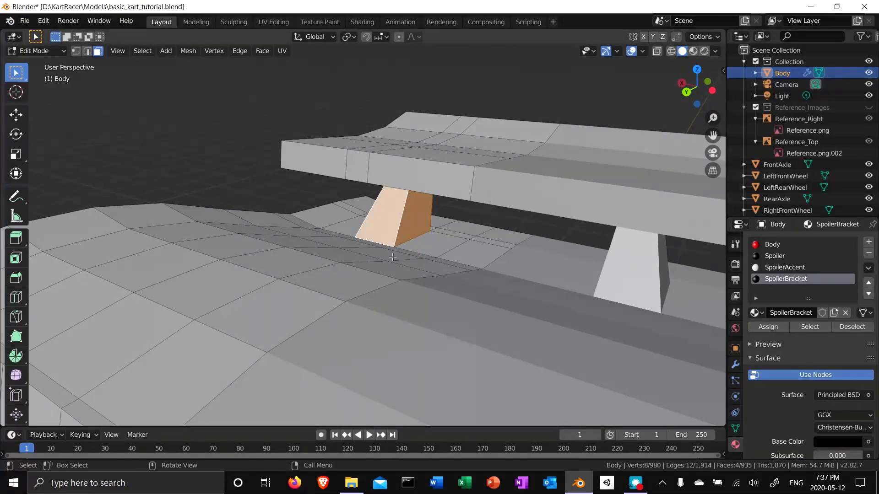
Examine the cockpit interior of the kart body, including its floor, side wall and seat back faces
{"action": "middle_click_drag", "start_coordinate": [371, 305], "coordinate": [359, 316]}
{"action": "scroll", "coordinate": [280, 328], "scroll_direction": "up", "scroll_amount": 6}
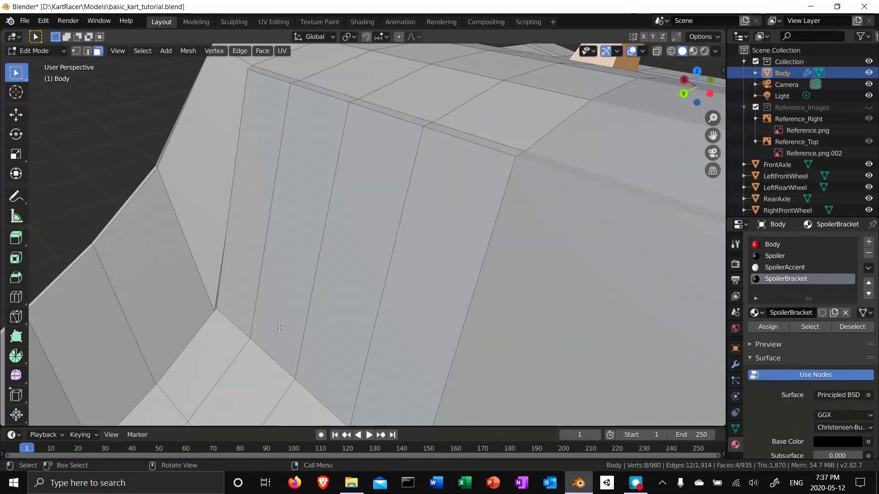
{"action": "scroll", "coordinate": [280, 328], "scroll_direction": "down", "scroll_amount": 4}
{"action": "middle_click_drag", "start_coordinate": [263, 357], "coordinate": [302, 251], "text": "shift"}
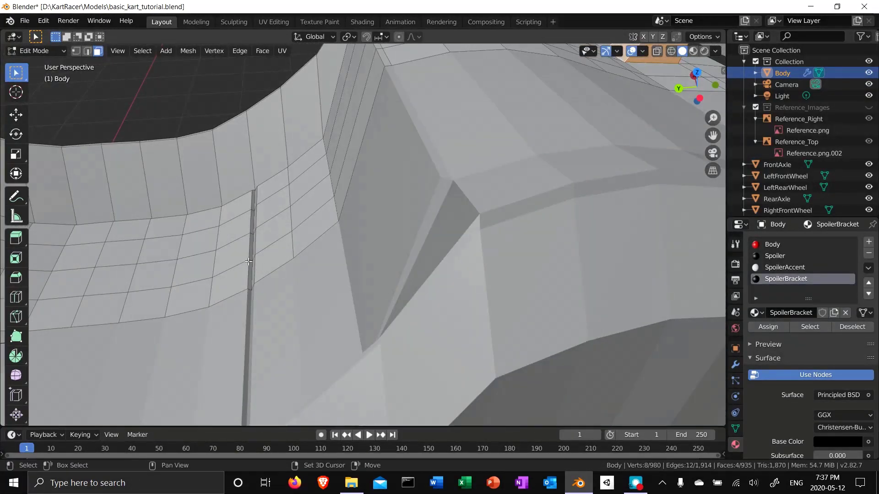
{"action": "middle_click_drag", "start_coordinate": [248, 262], "coordinate": [277, 295]}
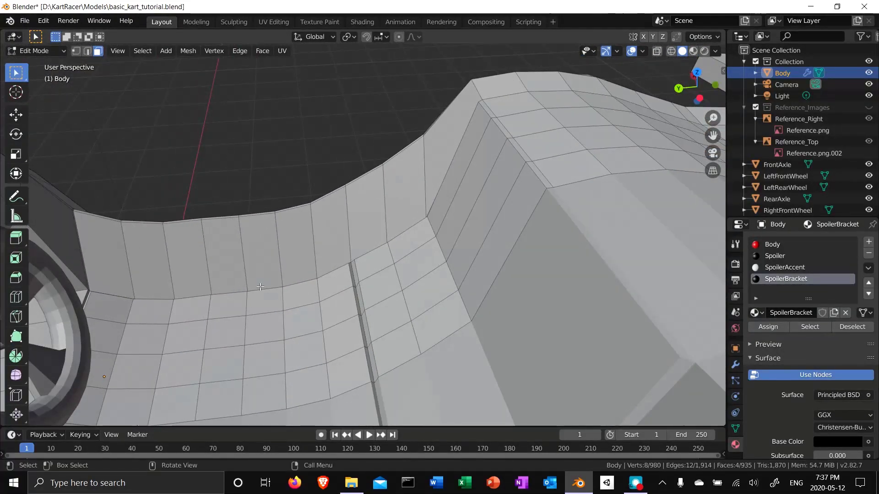
{"action": "mouse_move", "coordinate": [403, 324]}
{"action": "middle_mouse_down"}
{"action": "mouse_move", "coordinate": [412, 314]}
{"action": "mouse_move", "coordinate": [122, 330]}
{"action": "mouse_move", "coordinate": [166, 210]}
{"action": "mouse_move", "coordinate": [322, 343]}
{"action": "mouse_move", "coordinate": [397, 330]}
{"action": "middle_mouse_up"}
{"action": "middle_click_drag", "start_coordinate": [400, 330], "coordinate": [447, 328]}
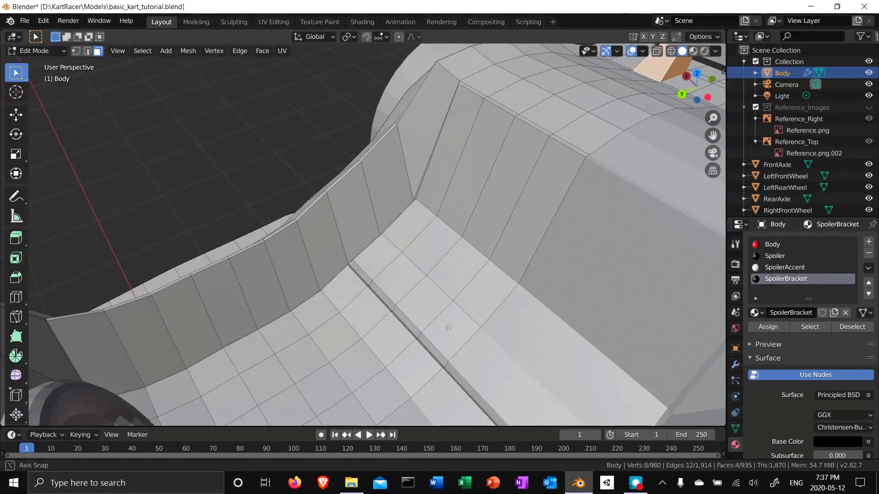
{"action": "middle_click_drag", "start_coordinate": [447, 328], "coordinate": [401, 335]}
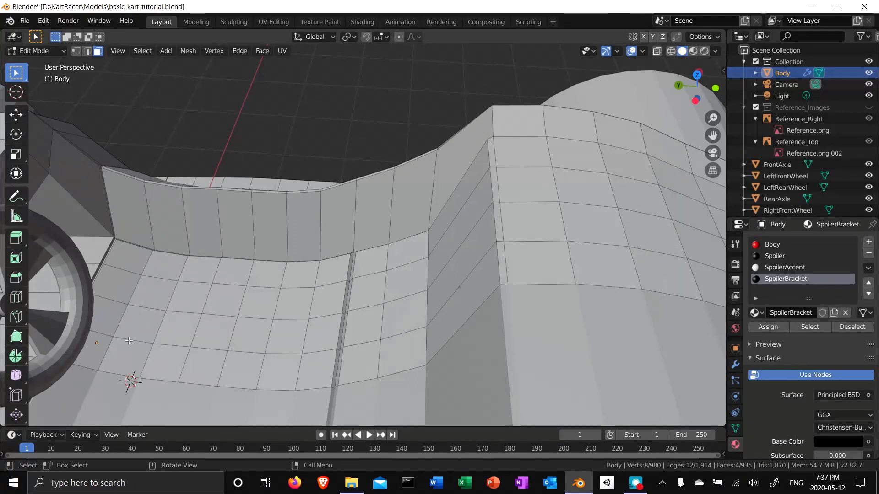
Select the seat faces in the front part of the cockpit, column by column from beside the steering wheel
{"action": "left_click", "coordinate": [91, 355]}
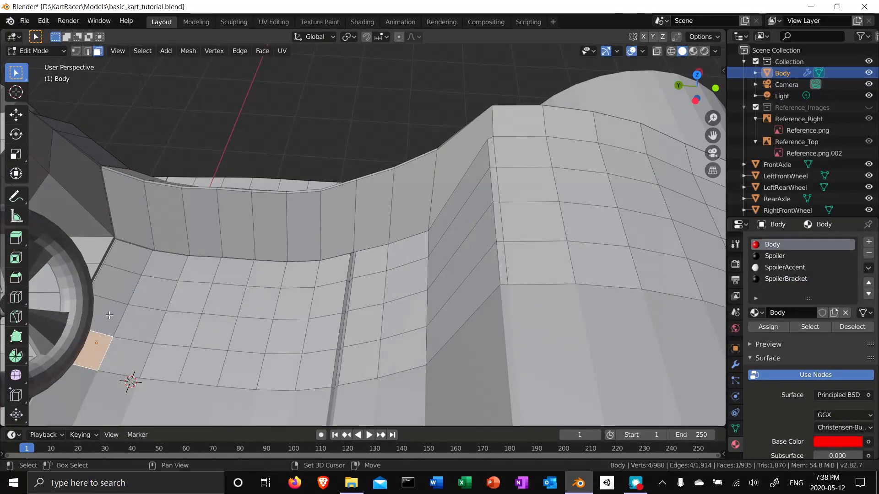
{"action": "left_click", "coordinate": [108, 316], "text": "shift"}
{"action": "left_click", "coordinate": [116, 284], "text": "shift"}
{"action": "left_click", "coordinate": [127, 256], "text": "shift"}
{"action": "left_click", "coordinate": [166, 270], "text": "shift"}
{"action": "left_click", "coordinate": [153, 293], "text": "shift"}
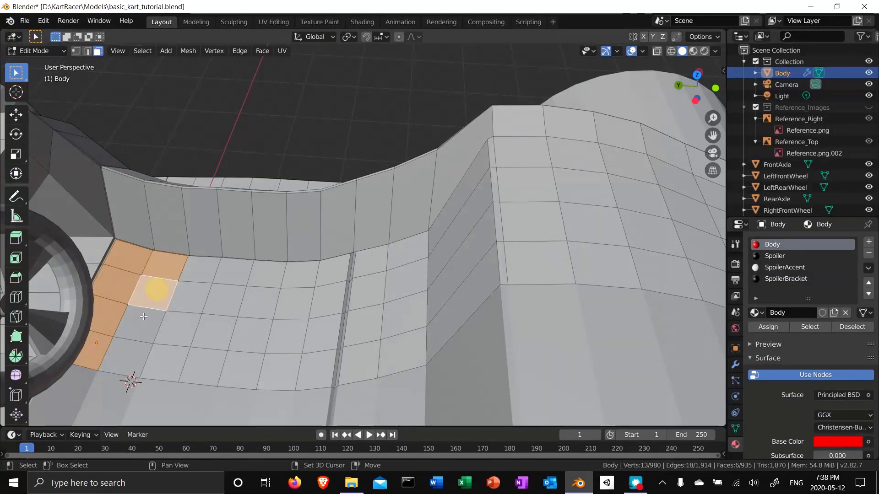
{"action": "left_click", "coordinate": [141, 321], "text": "shift"}
{"action": "left_click", "coordinate": [127, 352], "text": "shift"}
{"action": "left_click", "coordinate": [165, 361], "text": "shift"}
{"action": "left_click", "coordinate": [174, 328], "text": "shift"}
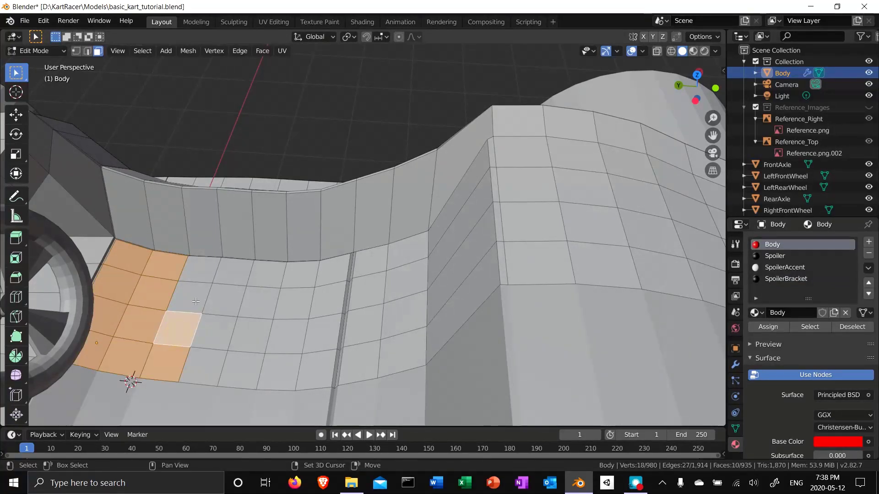
{"action": "left_click", "coordinate": [187, 297], "text": "shift"}
{"action": "left_click", "coordinate": [201, 269], "text": "shift"}
{"action": "left_click", "coordinate": [233, 269], "text": "shift"}
{"action": "left_click", "coordinate": [224, 309], "text": "shift"}
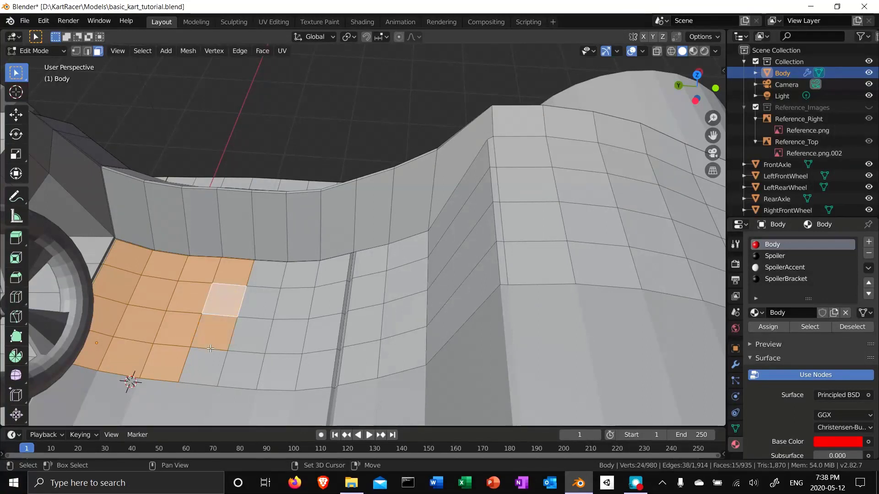
{"action": "left_click", "coordinate": [201, 365], "text": "shift"}
{"action": "left_click", "coordinate": [238, 369], "text": "shift"}
{"action": "left_click", "coordinate": [217, 332], "text": "shift"}
{"action": "left_click", "coordinate": [253, 331], "text": "shift"}
Extend the selection with Circle Select over the remaining seat base faces and the seat back faces
{"action": "key", "text": "c"}
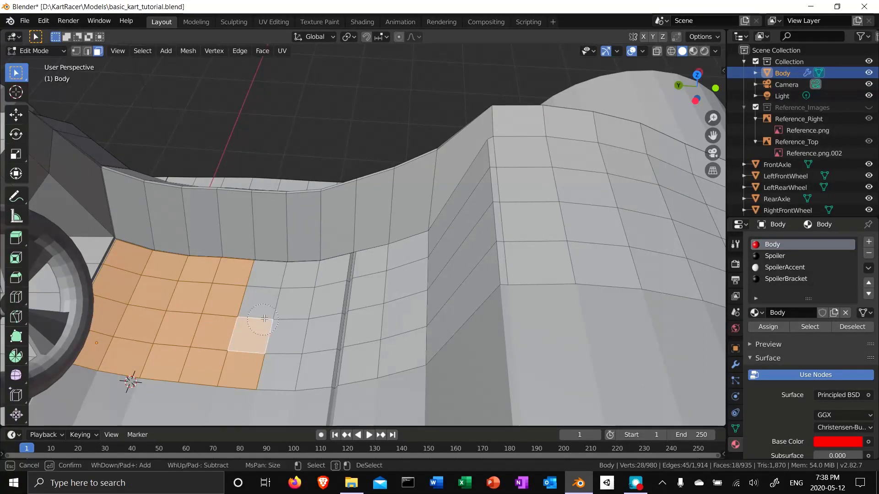
{"action": "mouse_move", "coordinate": [265, 297]}
{"action": "left_mouse_down"}
{"action": "mouse_move", "coordinate": [316, 299]}
{"action": "mouse_move", "coordinate": [359, 272]}
{"action": "mouse_move", "coordinate": [342, 329]}
{"action": "mouse_move", "coordinate": [347, 354]}
{"action": "mouse_move", "coordinate": [396, 303]}
{"action": "left_mouse_up"}
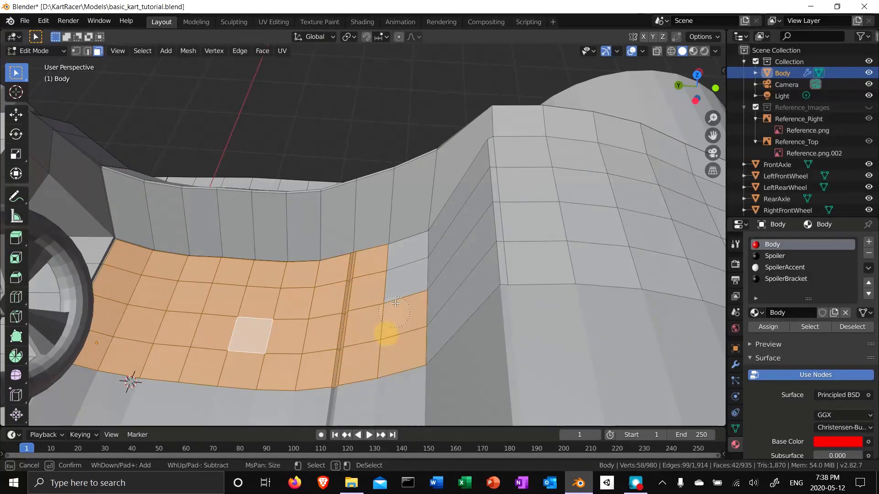
{"action": "mouse_move", "coordinate": [401, 261]}
{"action": "left_mouse_down"}
{"action": "mouse_move", "coordinate": [453, 252]}
{"action": "mouse_move", "coordinate": [462, 266]}
{"action": "left_mouse_up"}
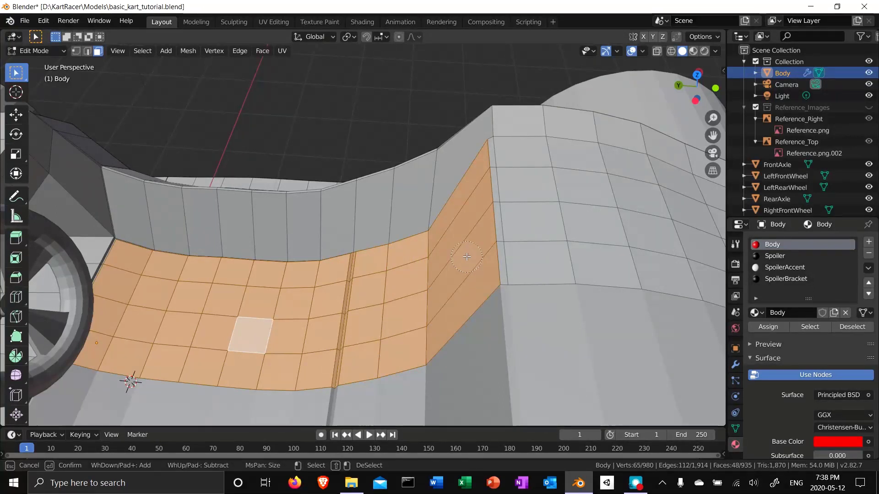
{"action": "key", "text": "Escape"}
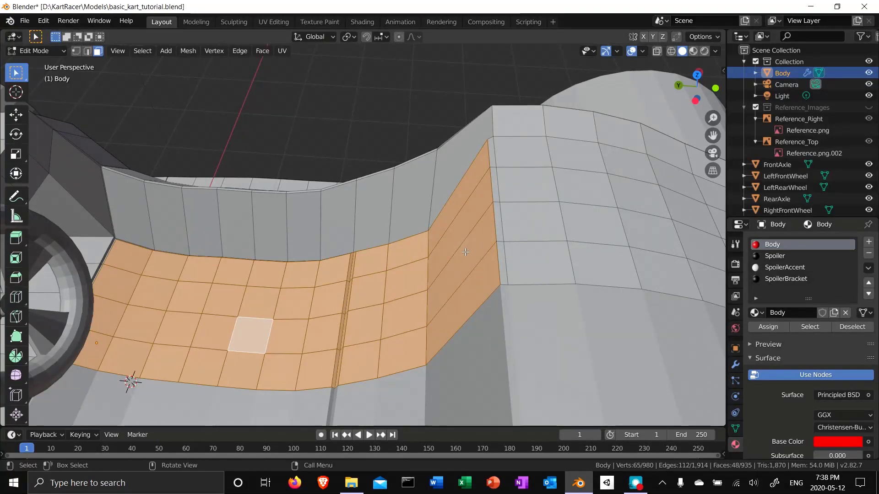
Add the four narrow faces along the upper edge of the seat back to the selection
{"action": "left_click", "coordinate": [502, 261], "text": "shift"}
{"action": "left_click", "coordinate": [498, 221], "text": "shift"}
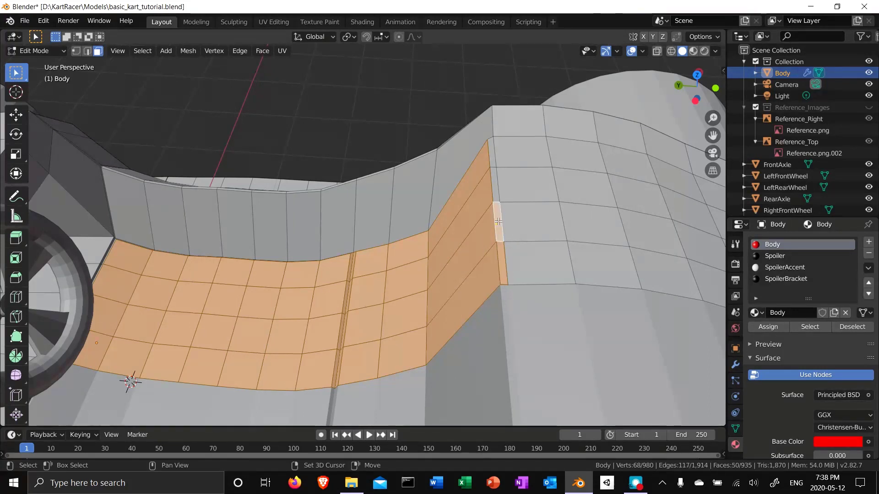
{"action": "left_click", "coordinate": [494, 188], "text": "shift"}
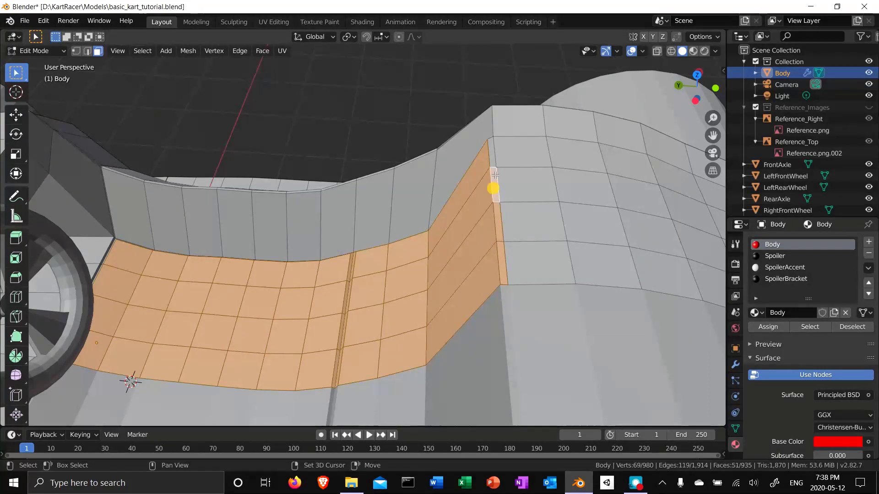
{"action": "left_click", "coordinate": [491, 151], "text": "shift"}
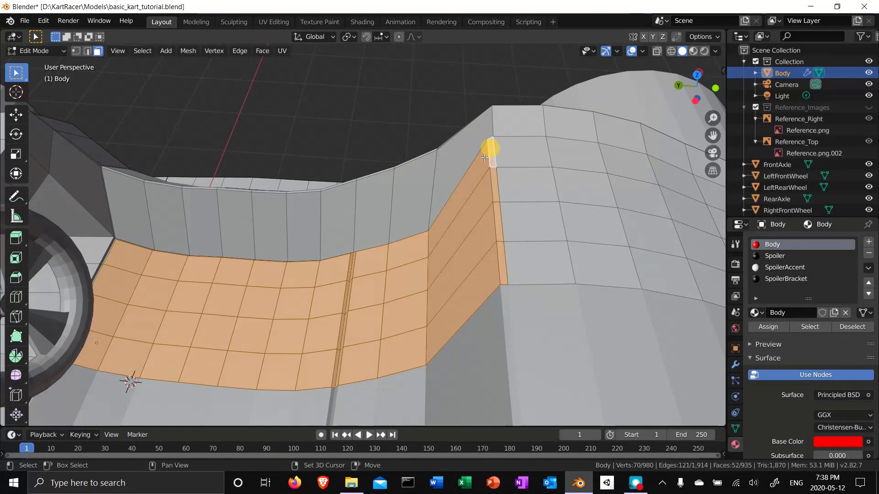
Create a further material for the kart body and name it Seat
{"action": "left_click", "coordinate": [870, 243]}
{"action": "left_click", "coordinate": [813, 312]}
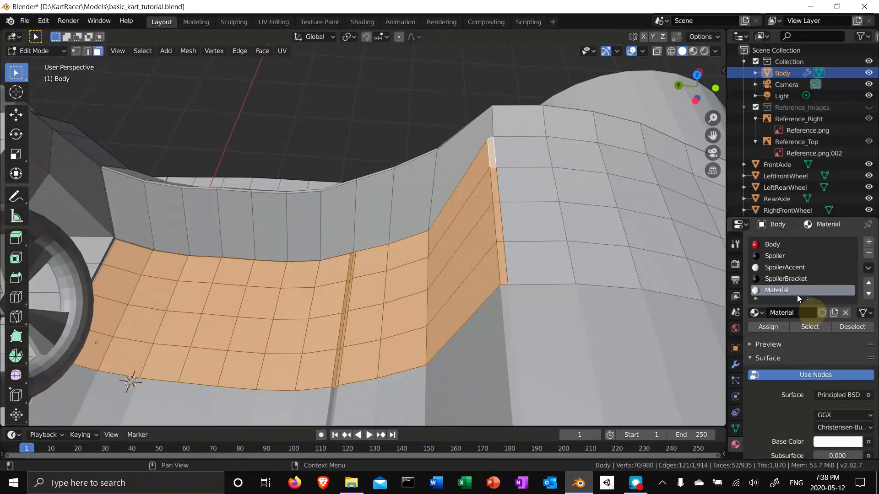
{"action": "double_click", "coordinate": [795, 289]}
{"action": "type", "text": "Sea"}
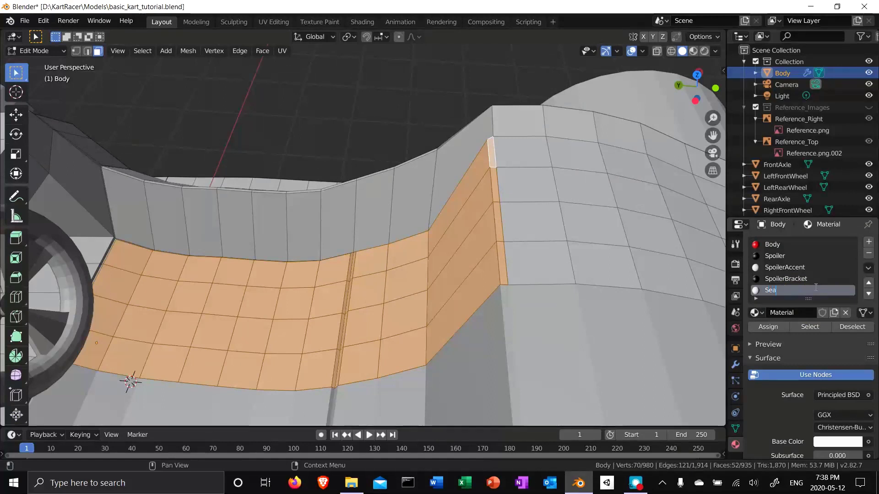
{"action": "type", "text": "t"}
{"action": "key", "text": "Return"}
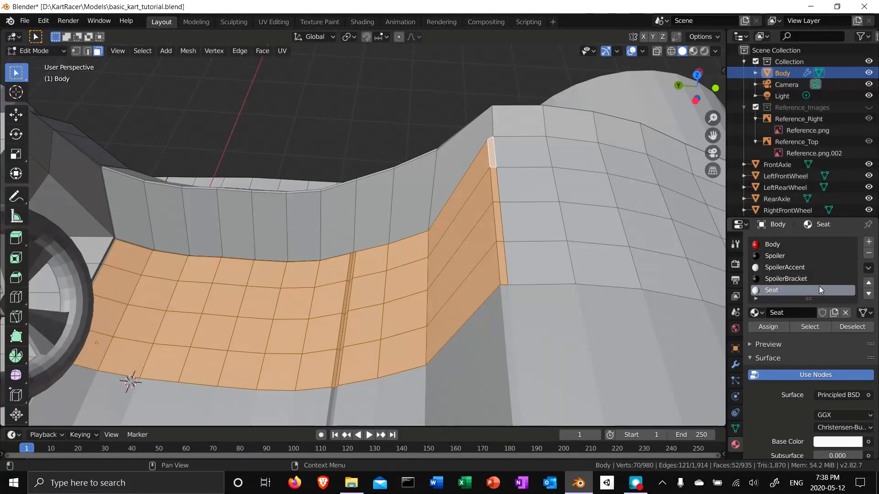
Assign the Seat material to the selected faces and give it a black base color with a specular of 0.225
{"action": "left_click", "coordinate": [763, 329]}
{"action": "left_click", "coordinate": [836, 441]}
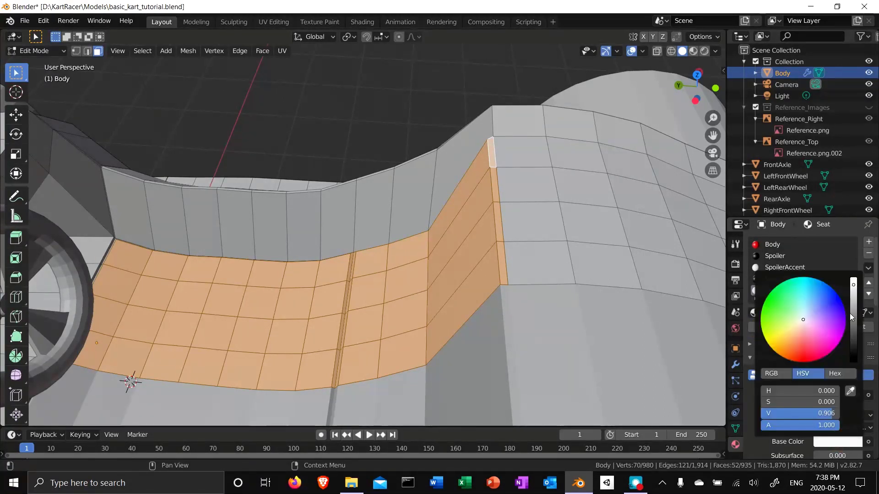
{"action": "left_click_drag", "start_coordinate": [855, 287], "coordinate": [854, 367]}
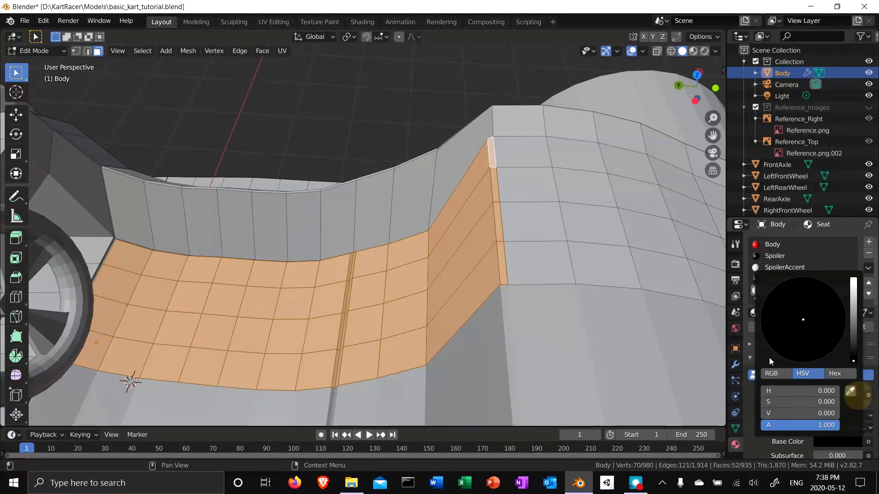
{"action": "scroll", "coordinate": [758, 380], "scroll_direction": "down", "scroll_amount": 10}
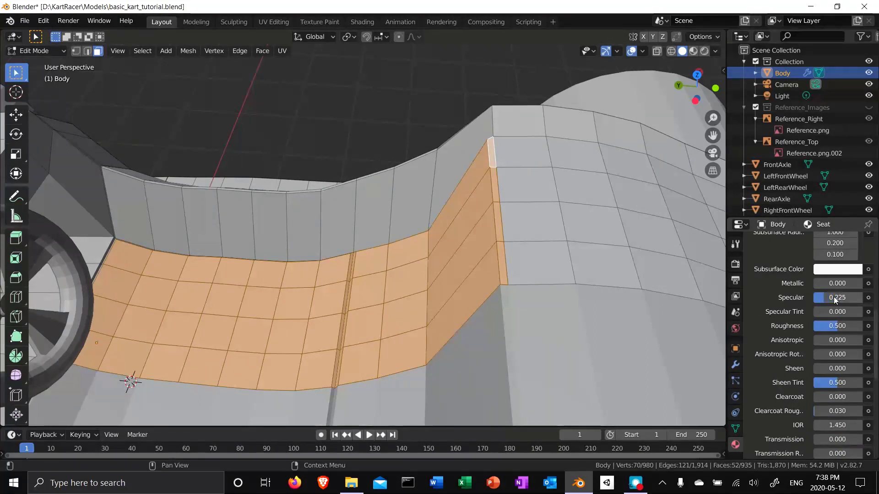
{"action": "left_click_drag", "start_coordinate": [833, 297], "coordinate": [820, 296]}
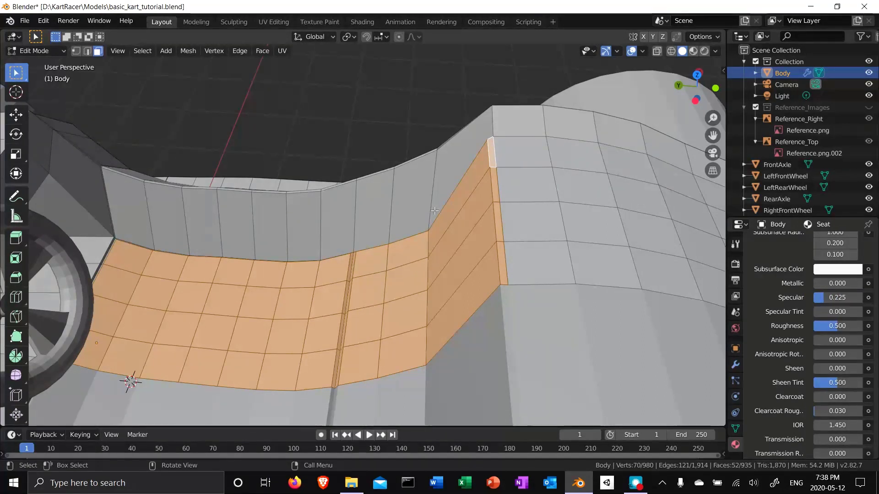
Select the row of inner side wall faces of the cockpit, from the seat back to the front end
{"action": "left_click", "coordinate": [451, 181]}
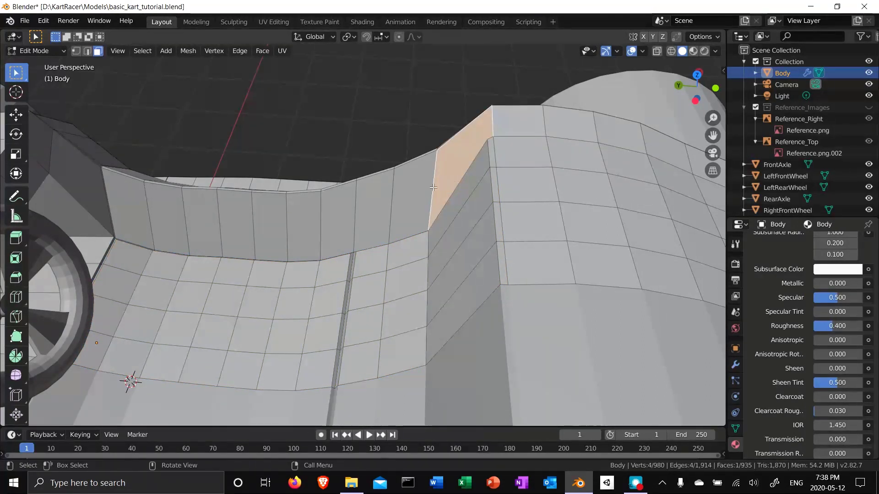
{"action": "left_click", "coordinate": [418, 195], "text": "shift"}
{"action": "left_click", "coordinate": [381, 203], "text": "shift"}
{"action": "left_click", "coordinate": [339, 215], "text": "shift"}
{"action": "left_click", "coordinate": [304, 222], "text": "shift"}
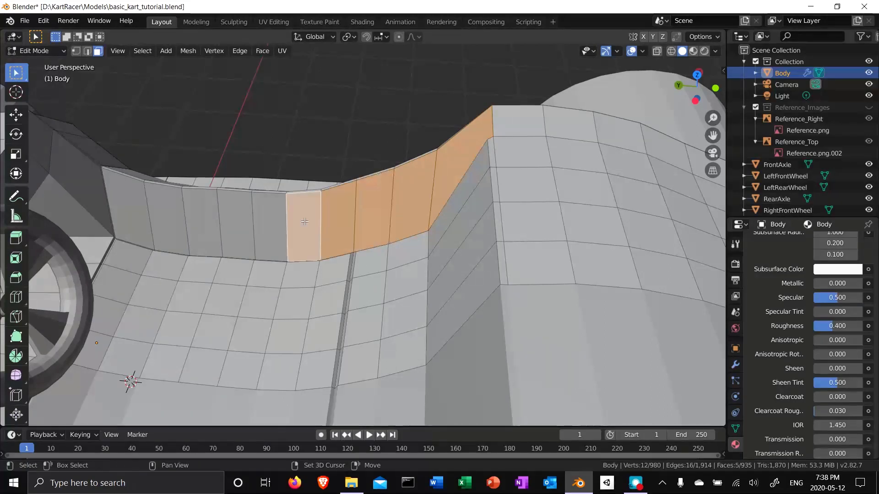
{"action": "left_click", "coordinate": [268, 226], "text": "shift"}
{"action": "left_click", "coordinate": [235, 224], "text": "shift"}
{"action": "left_click", "coordinate": [200, 222], "text": "shift"}
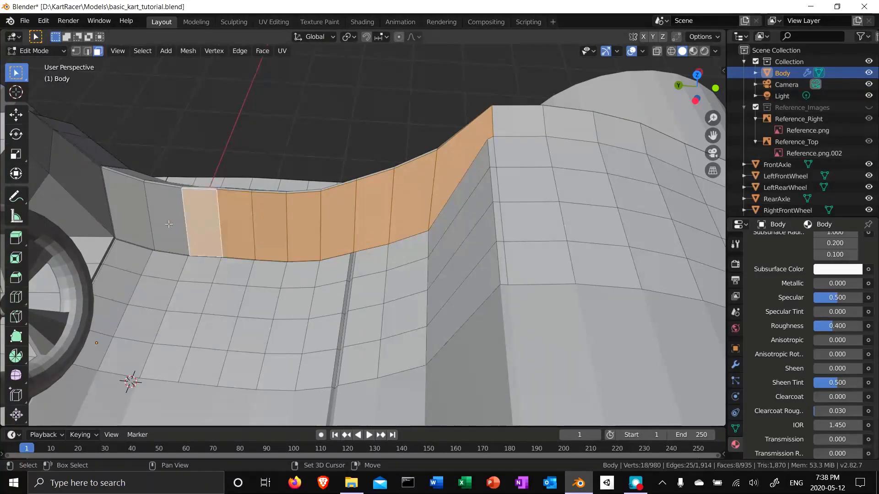
{"action": "left_click", "coordinate": [163, 219], "text": "shift"}
{"action": "left_click", "coordinate": [124, 213], "text": "shift"}
Add the front side panel, the footwell's side wall and the reachable footwell floor faces behind the steering wheel to the selection
{"action": "left_click", "coordinate": [89, 195], "text": "shift"}
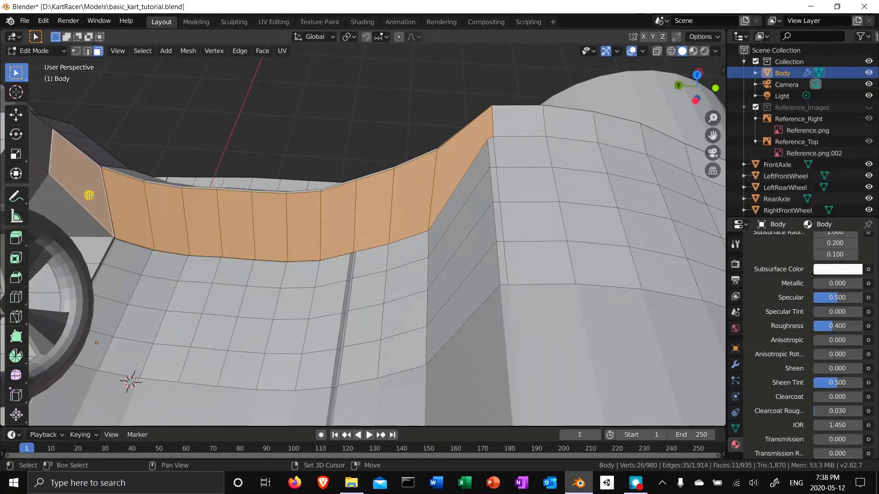
{"action": "left_click", "coordinate": [84, 220], "text": "shift"}
{"action": "left_click", "coordinate": [97, 247], "text": "shift"}
{"action": "left_click", "coordinate": [93, 269], "text": "shift"}
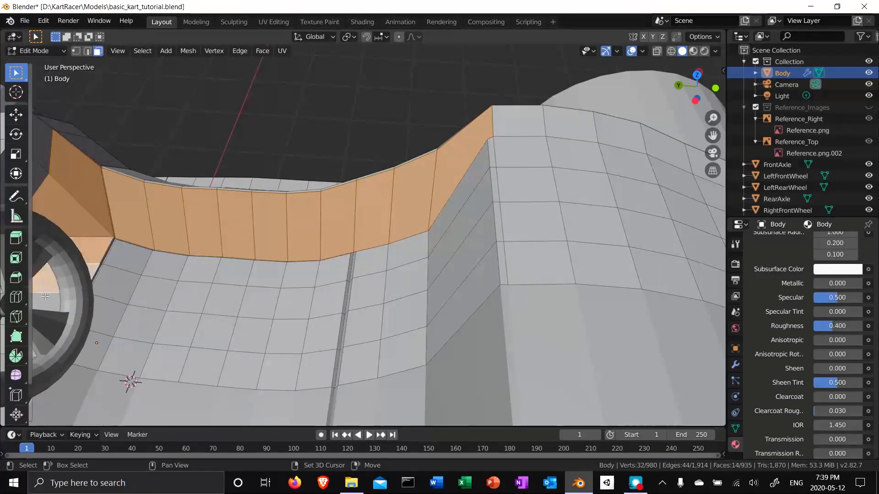
{"action": "left_click", "coordinate": [45, 297], "text": "shift"}
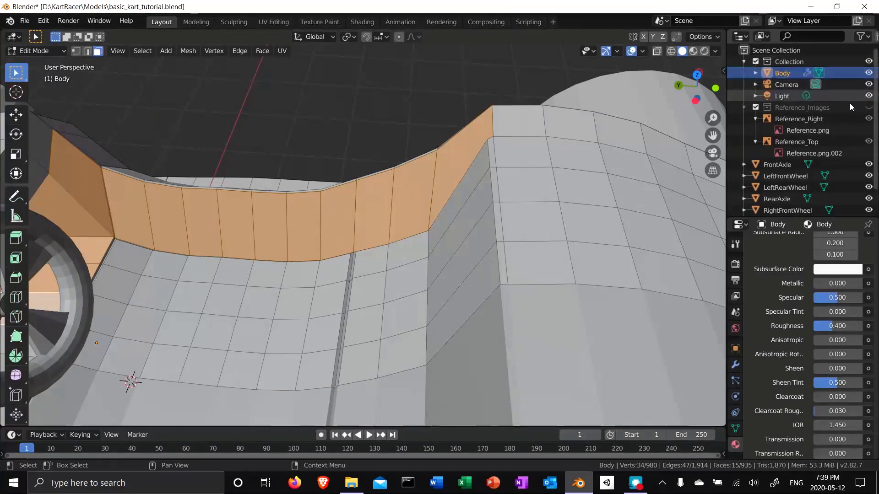
Hide the SteeringWheel object and add the last footwell floor face beside the center line to the selection
{"action": "scroll", "coordinate": [870, 197], "scroll_direction": "down", "scroll_amount": 3}
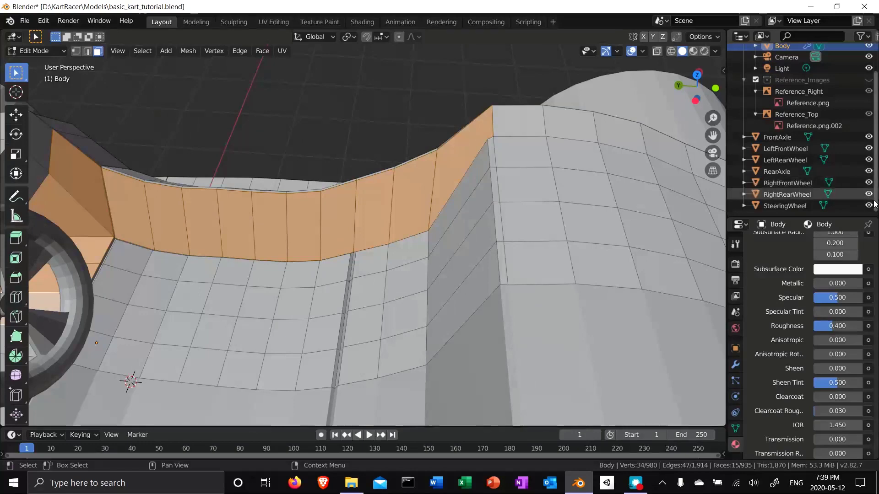
{"action": "left_click", "coordinate": [869, 206]}
{"action": "middle_click_drag", "start_coordinate": [507, 233], "coordinate": [416, 231]}
{"action": "left_click", "coordinate": [250, 77], "text": "shift"}
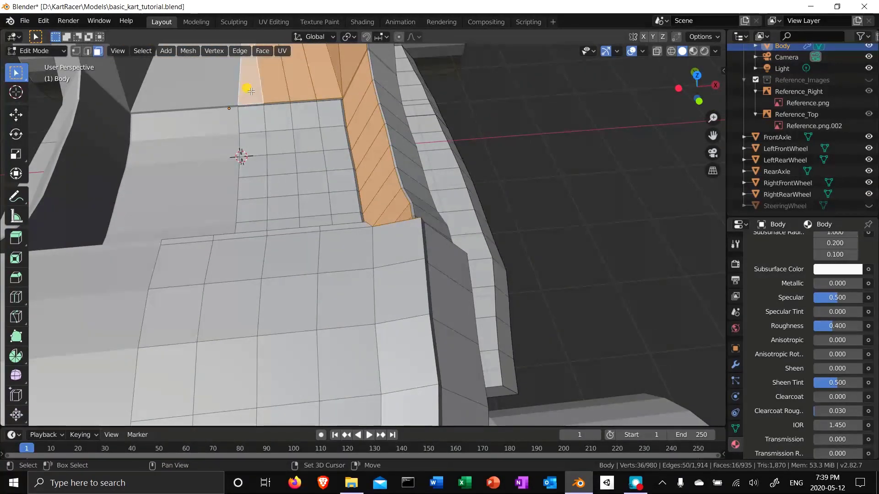
Add the four faces of the footwell's front wall to the selection
{"action": "scroll", "coordinate": [313, 164], "scroll_direction": "up", "scroll_amount": 6}
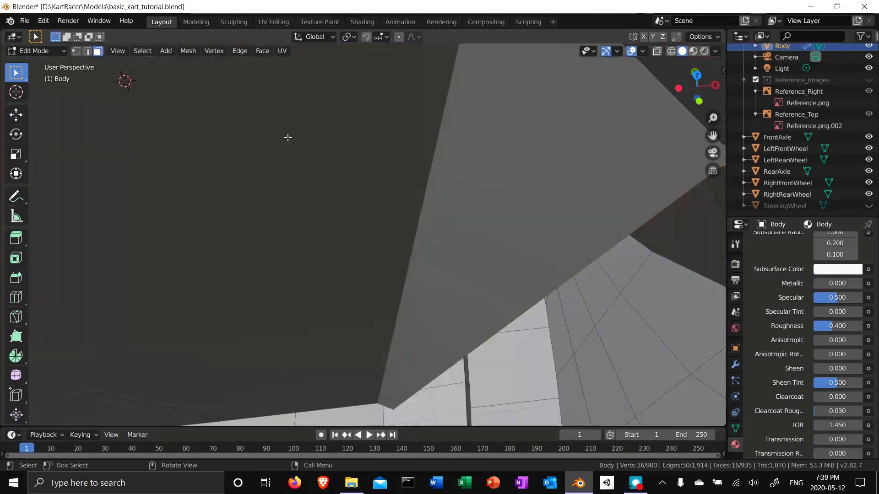
{"action": "scroll", "coordinate": [284, 138], "scroll_direction": "up", "scroll_amount": 1}
{"action": "middle_click_drag", "start_coordinate": [284, 137], "coordinate": [663, 130], "text": "shift"}
{"action": "middle_click_drag", "start_coordinate": [388, 171], "coordinate": [321, 160]}
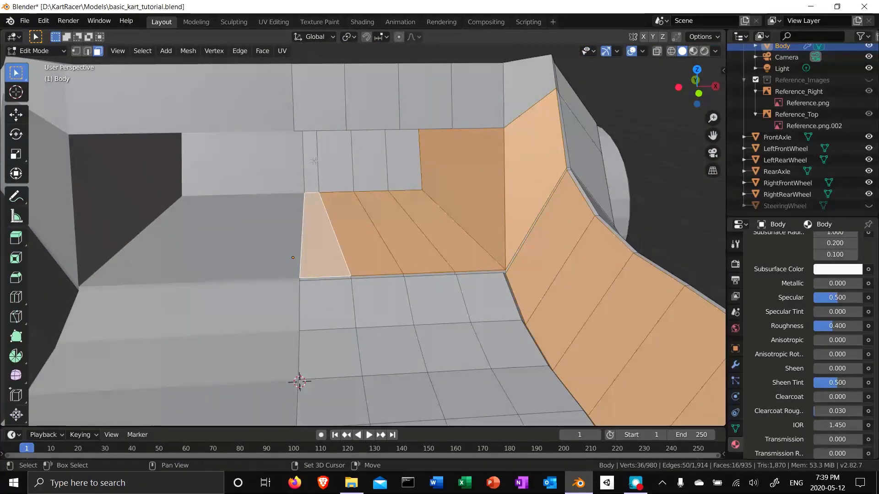
{"action": "left_click", "coordinate": [313, 160], "text": "shift"}
{"action": "left_click", "coordinate": [331, 158], "text": "shift"}
{"action": "left_click", "coordinate": [397, 157], "text": "shift"}
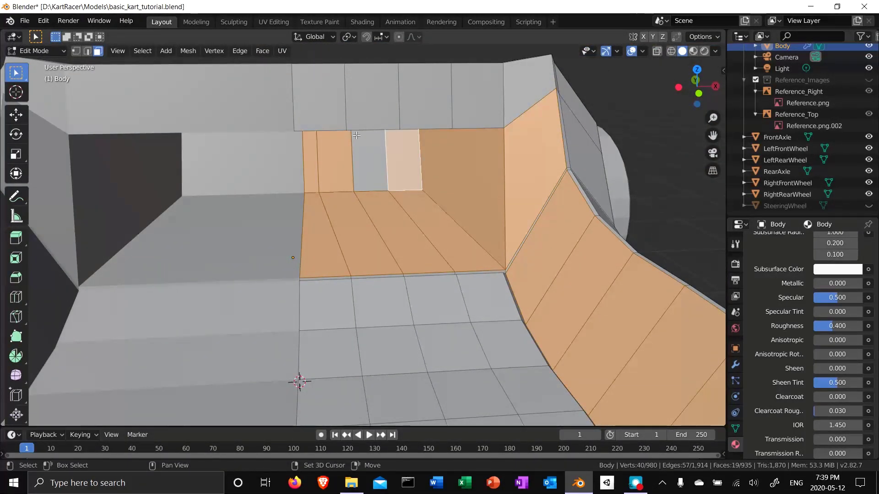
{"action": "left_click", "coordinate": [371, 152], "text": "shift"}
Add the five faces of the panel above the footwell opening, including the corner face, to the selection
{"action": "left_click", "coordinate": [327, 110], "text": "shift"}
{"action": "left_click", "coordinate": [373, 109], "text": "shift"}
{"action": "left_click", "coordinate": [429, 106], "text": "shift"}
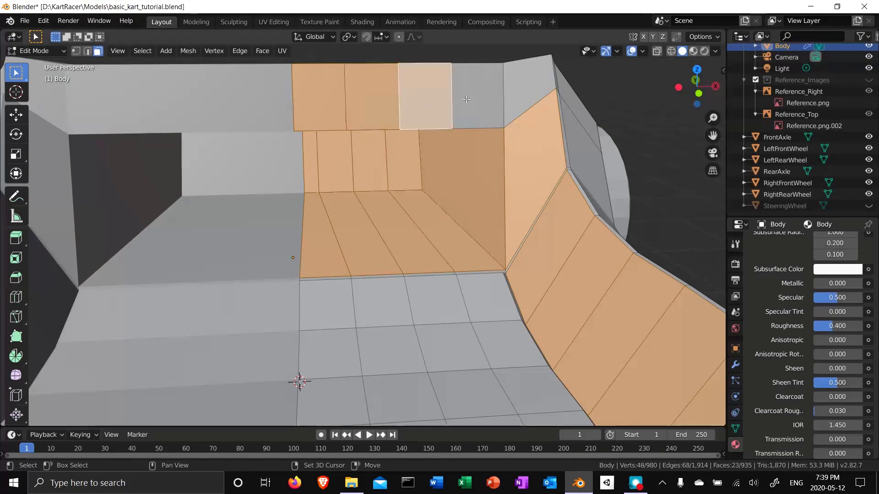
{"action": "left_click", "coordinate": [465, 98], "text": "shift"}
{"action": "left_click", "coordinate": [519, 95], "text": "shift"}
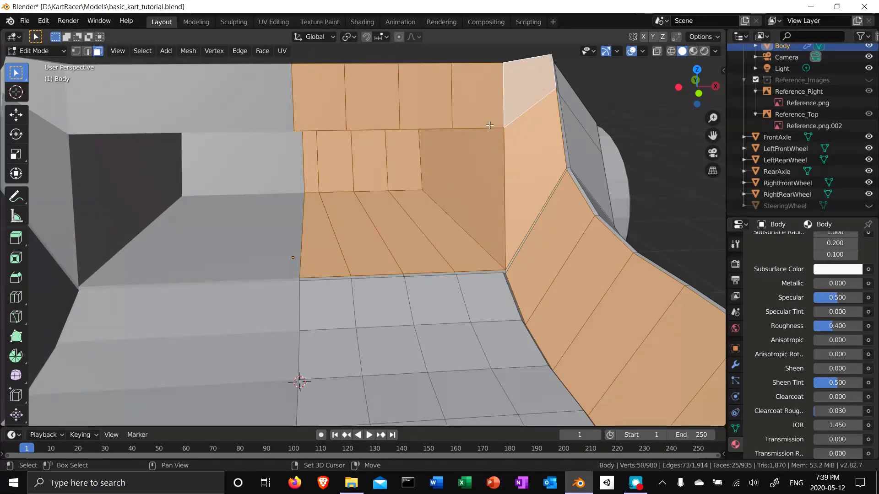
Add the thin edge faces between footwell and side wall and along the seat's front edge to the selection
{"action": "left_click", "coordinate": [557, 183], "text": "shift"}
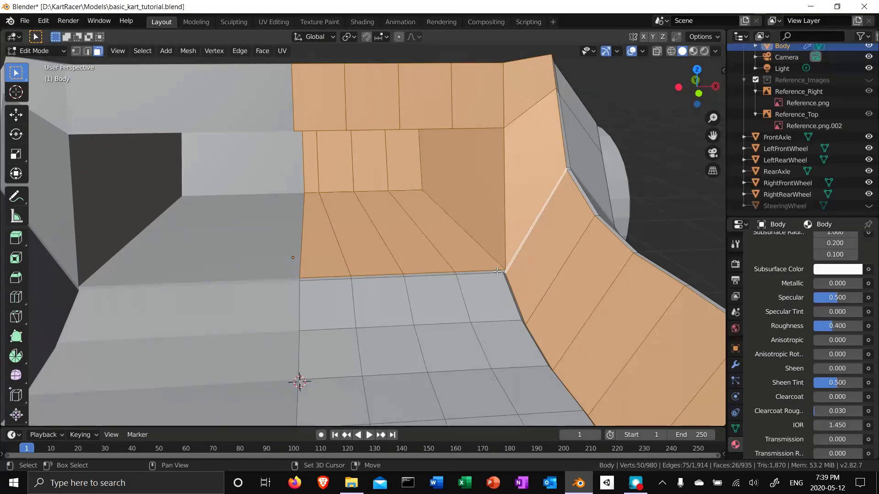
{"action": "left_click", "coordinate": [460, 276], "text": "shift"}
{"action": "left_click", "coordinate": [435, 276], "text": "shift"}
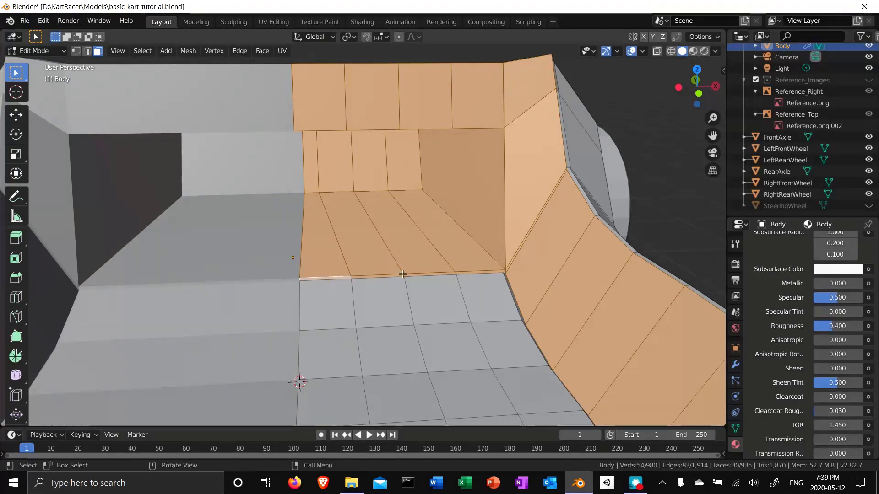
{"action": "scroll", "coordinate": [405, 260], "scroll_direction": "up", "scroll_amount": 3}
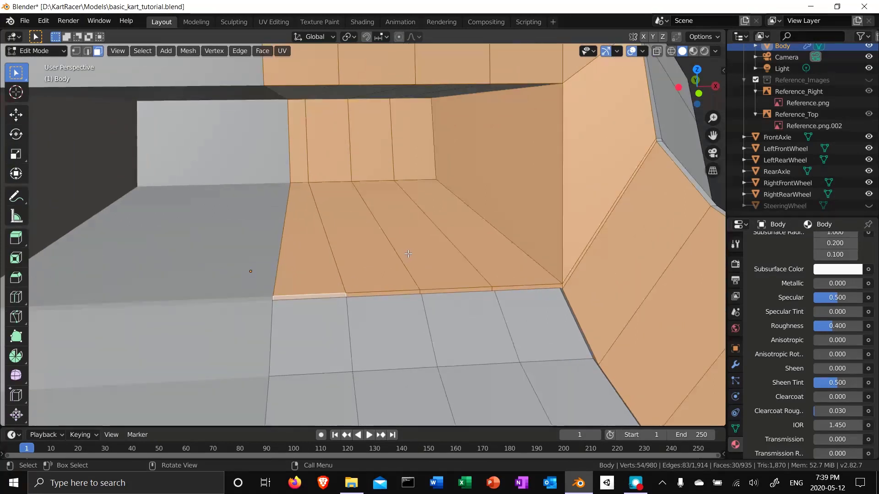
{"action": "middle_click_drag", "start_coordinate": [302, 215], "coordinate": [336, 80], "text": "shift"}
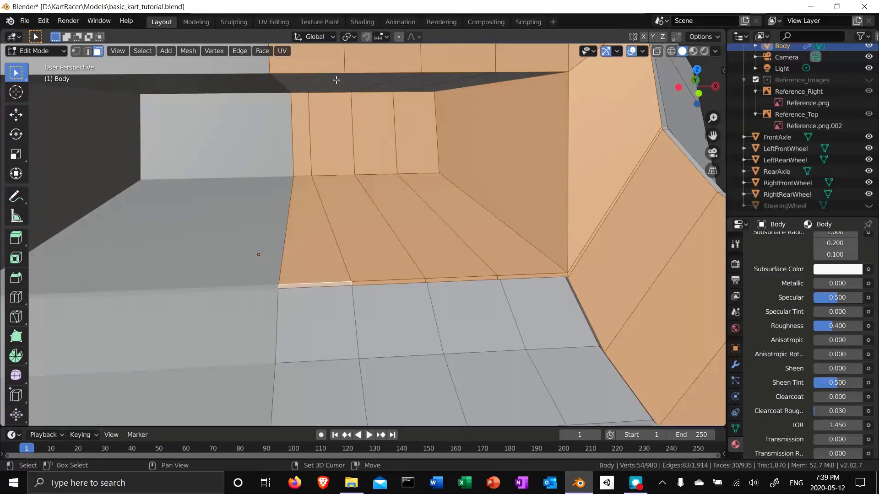
Add the four faces on the footwell's ceiling, beneath the front panel, to the selection
{"action": "left_click", "coordinate": [339, 82], "text": "shift"}
{"action": "left_click", "coordinate": [389, 81], "text": "shift"}
{"action": "left_click", "coordinate": [469, 87], "text": "shift"}
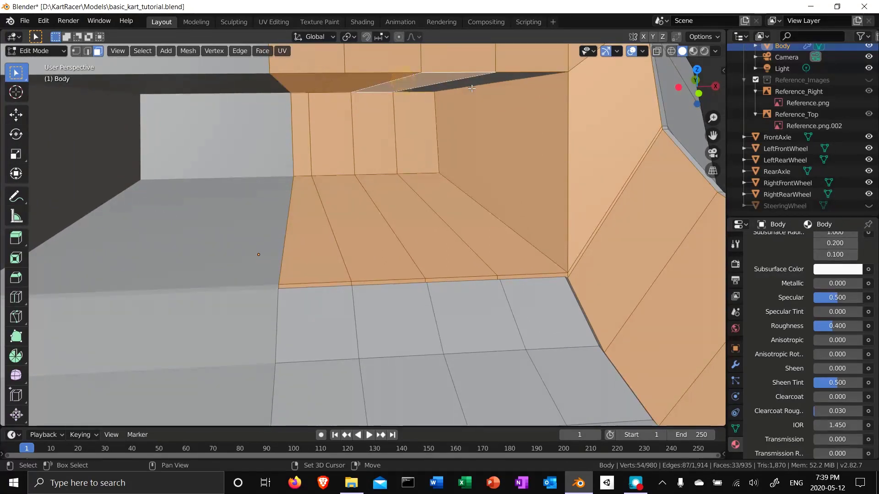
{"action": "left_click", "coordinate": [522, 76], "text": "shift"}
Create a new material named InteriorTrim on the body and assign it to the selected cockpit faces
{"action": "scroll", "coordinate": [787, 257], "scroll_direction": "up", "scroll_amount": 5}
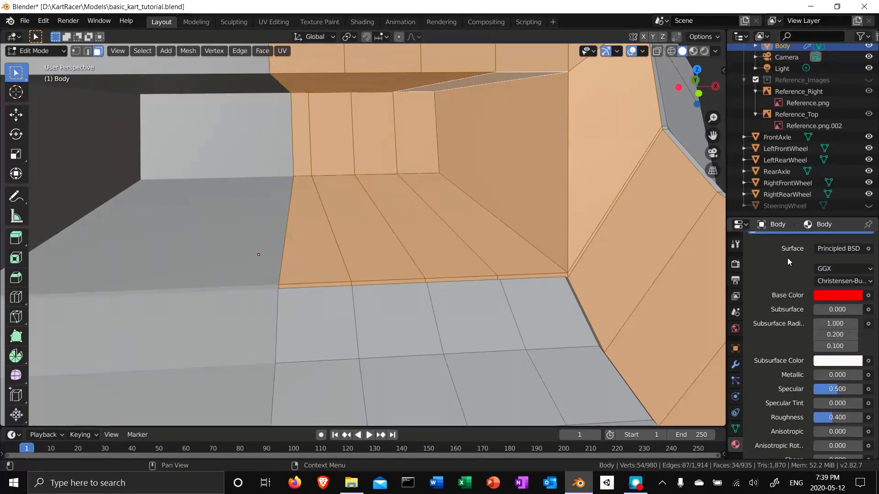
{"action": "scroll", "coordinate": [792, 257], "scroll_direction": "up", "scroll_amount": 6}
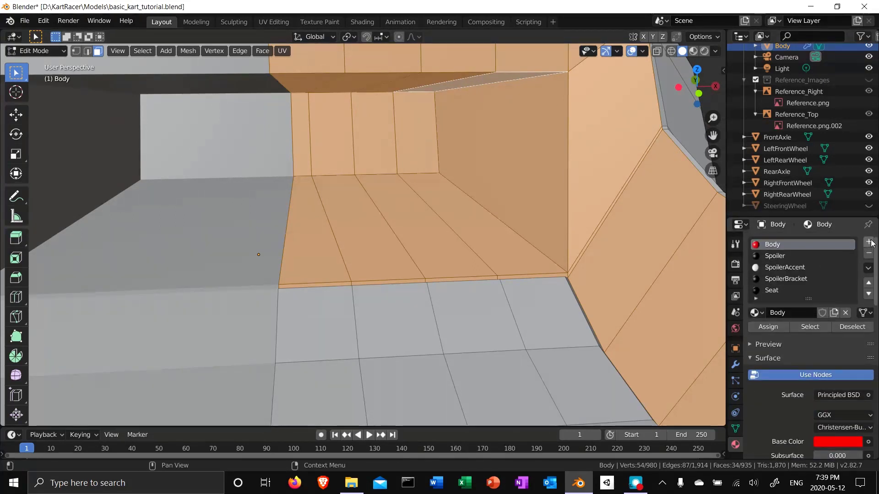
{"action": "left_click", "coordinate": [869, 242]}
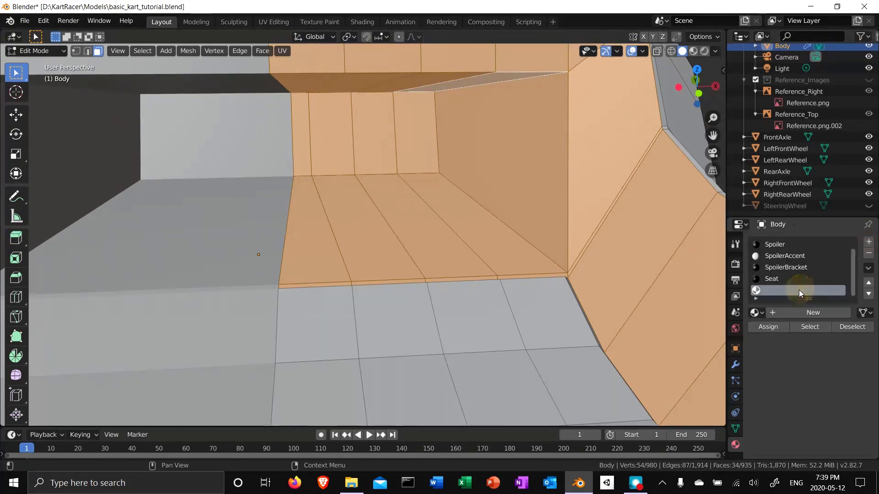
{"action": "left_click", "coordinate": [803, 311]}
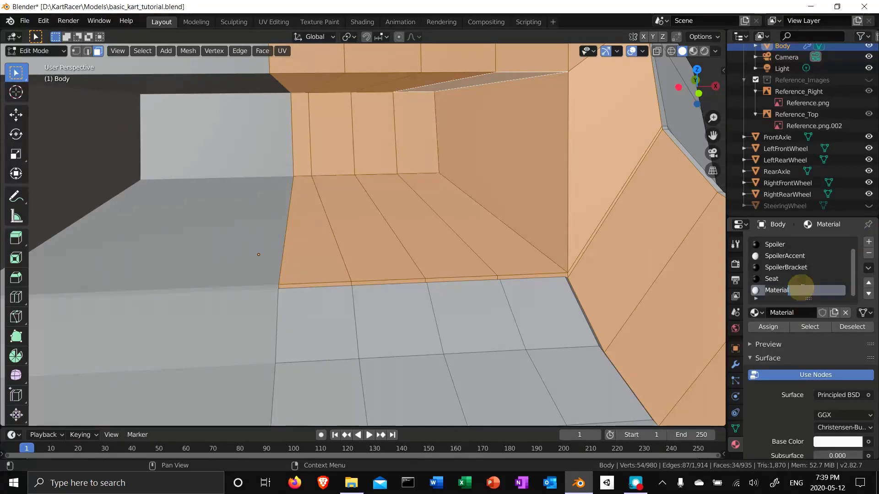
{"action": "type", "text": "rTrim"}
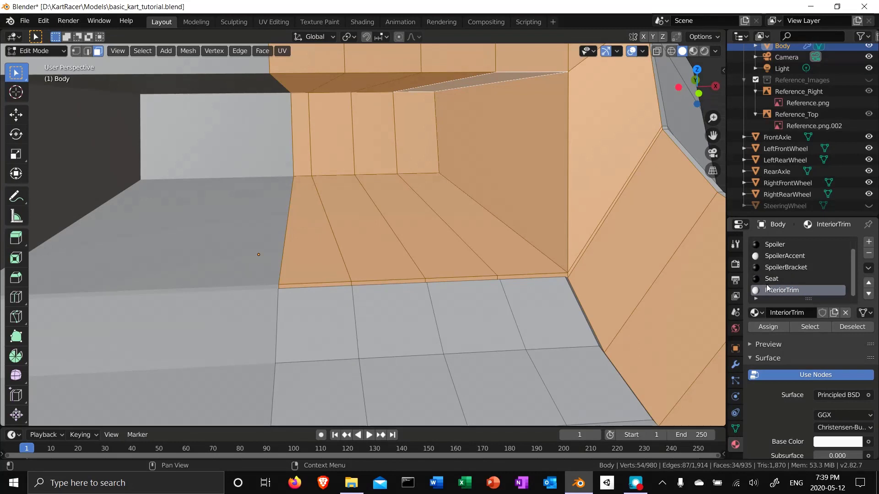
{"action": "left_click", "coordinate": [772, 327]}
Set the InteriorTrim material's base color to a dark grey by lowering its brightness value
{"action": "left_click", "coordinate": [847, 445]}
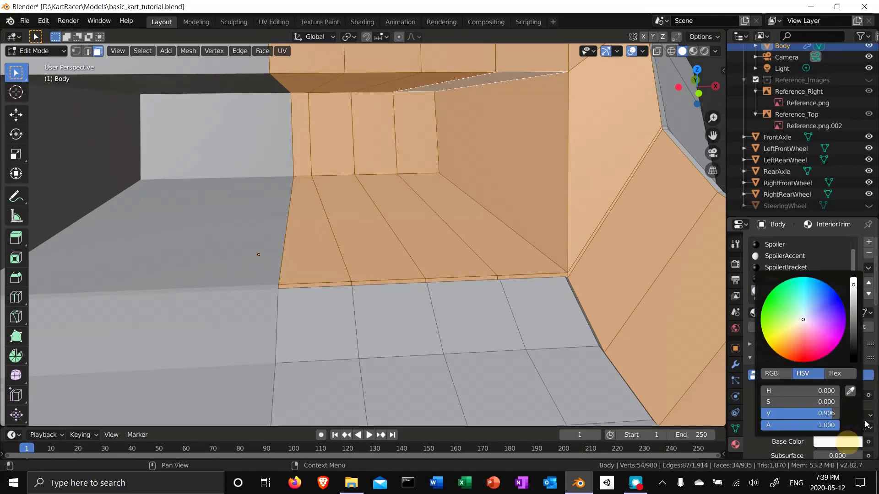
{"action": "scroll", "coordinate": [853, 287], "scroll_direction": "down", "scroll_amount": 15}
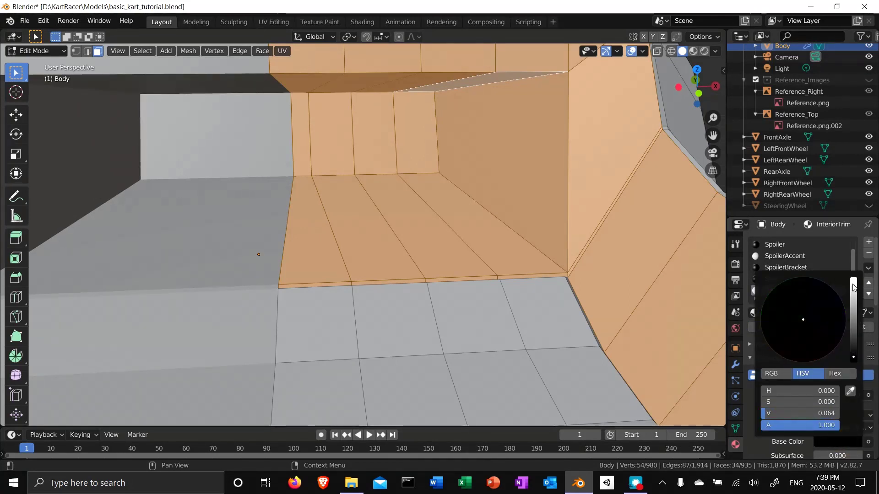
{"action": "scroll", "coordinate": [853, 287], "scroll_direction": "up", "scroll_amount": 6}
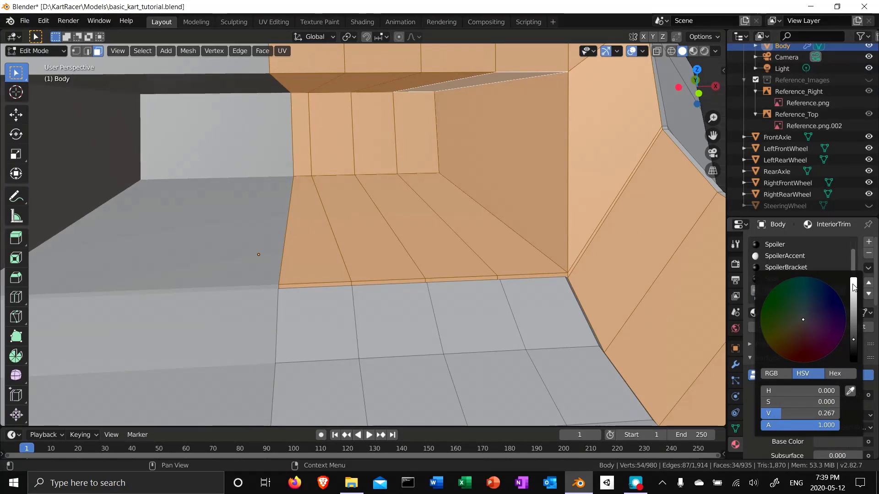
{"action": "scroll", "coordinate": [853, 287], "scroll_direction": "down", "scroll_amount": 1}
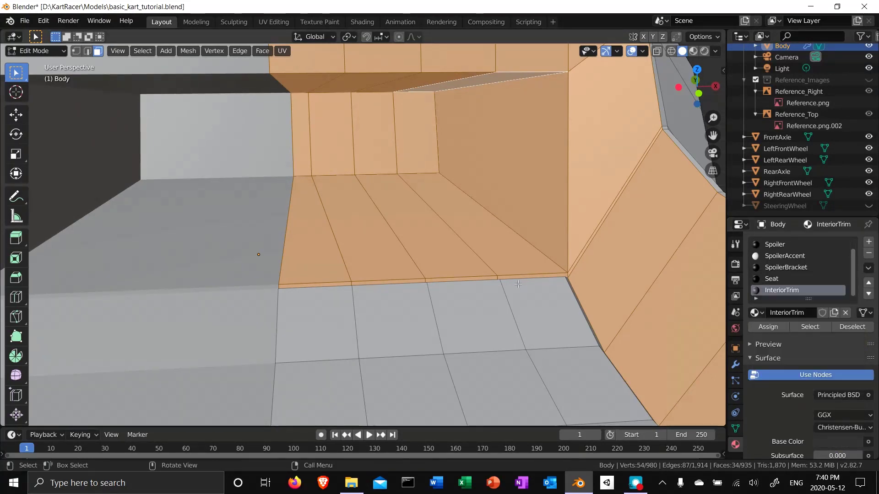
Replace the selection with a single footwell floor face and switch the viewport shading to Material Preview
{"action": "scroll", "coordinate": [518, 284], "scroll_direction": "down", "scroll_amount": 8}
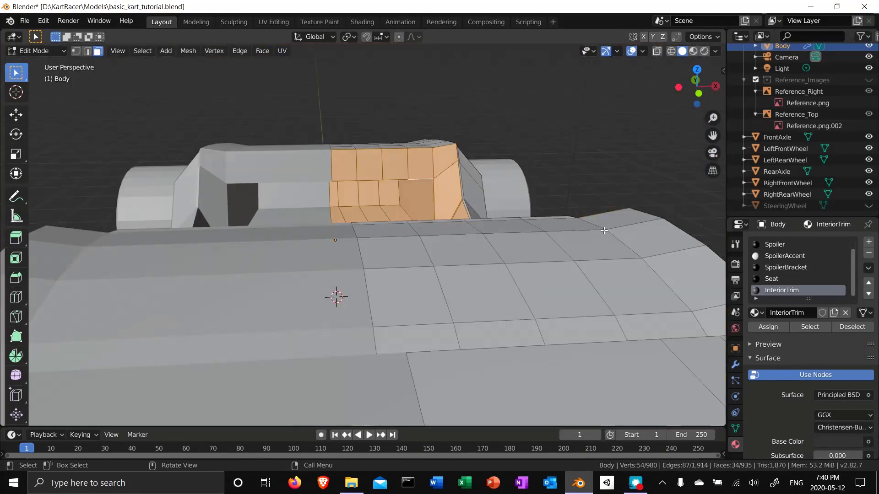
{"action": "middle_click_drag", "start_coordinate": [605, 231], "coordinate": [534, 267]}
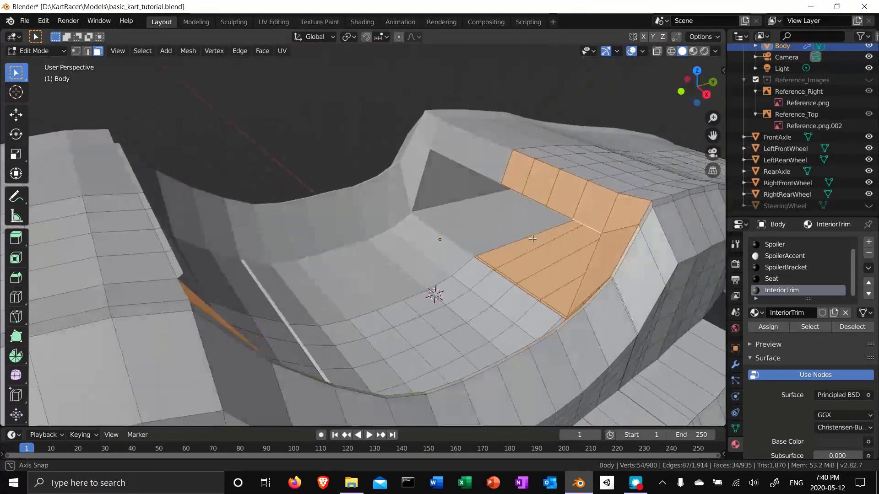
{"action": "left_click", "coordinate": [535, 267]}
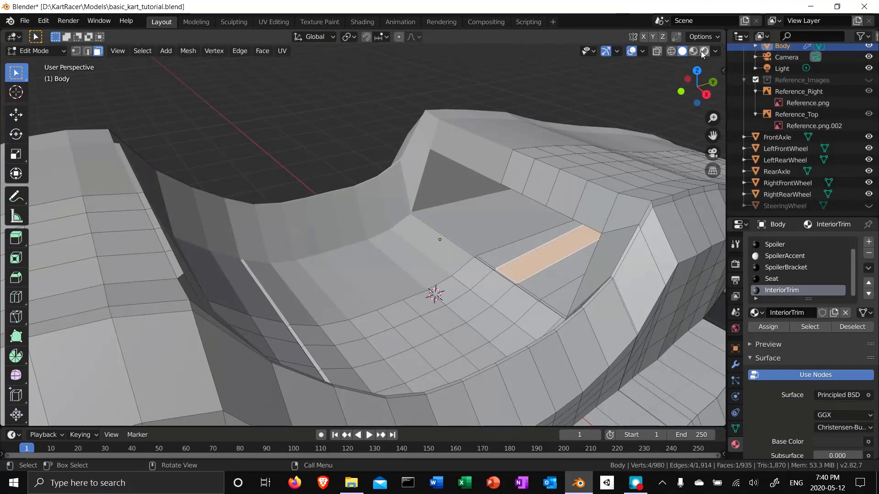
{"action": "left_click", "coordinate": [693, 51]}
Select the first five thin red edge faces between the seat and the side wall, starting at the footwell corner
{"action": "mouse_move", "coordinate": [673, 245]}
{"action": "middle_mouse_down"}
{"action": "mouse_move", "coordinate": [471, 251]}
{"action": "mouse_move", "coordinate": [545, 266]}
{"action": "mouse_move", "coordinate": [404, 272]}
{"action": "mouse_move", "coordinate": [338, 301]}
{"action": "mouse_move", "coordinate": [386, 265]}
{"action": "mouse_move", "coordinate": [378, 266]}
{"action": "middle_mouse_up"}
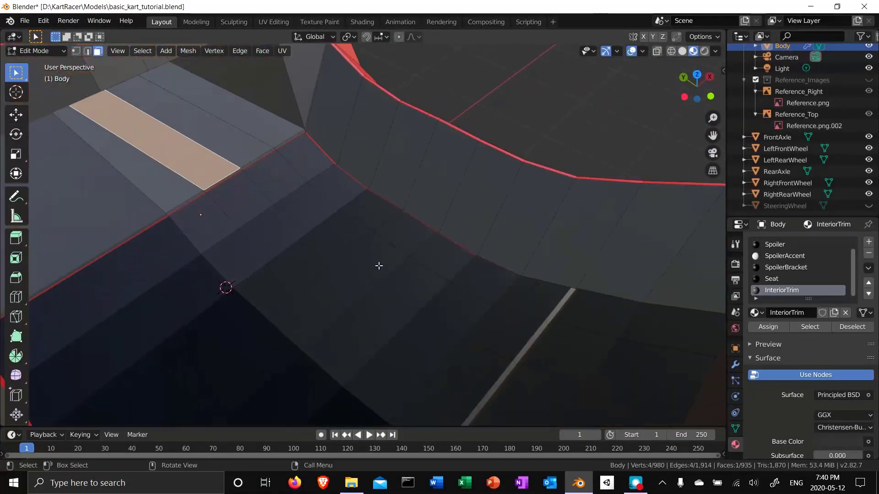
{"action": "scroll", "coordinate": [378, 265], "scroll_direction": "up", "scroll_amount": 2}
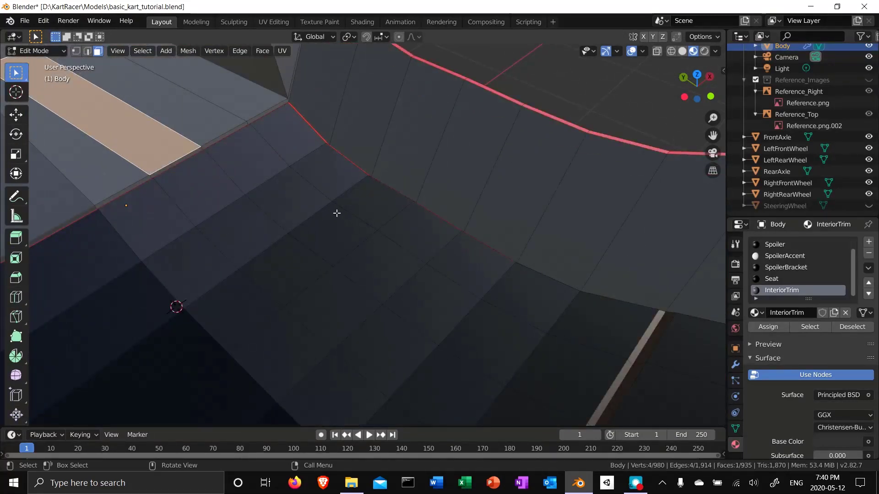
{"action": "middle_click_drag", "start_coordinate": [410, 190], "coordinate": [345, 191]}
{"action": "middle_click_drag", "start_coordinate": [530, 196], "coordinate": [517, 169]}
{"action": "left_click", "coordinate": [543, 157]}
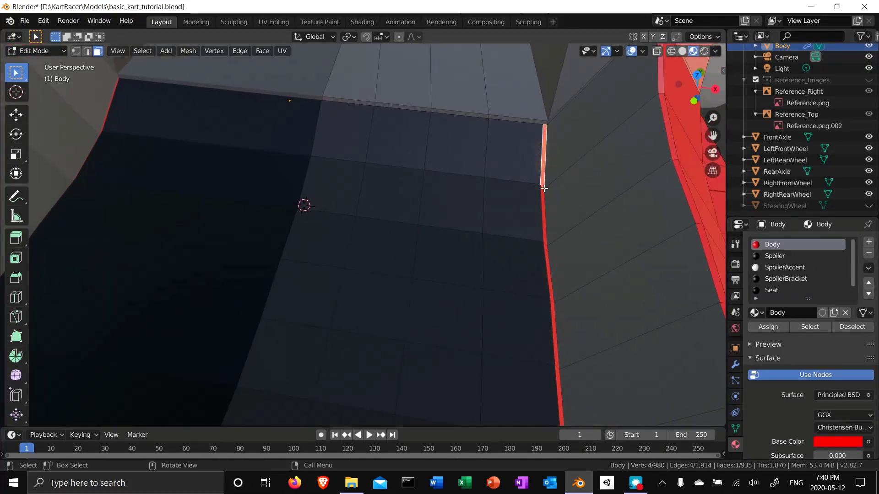
{"action": "left_click", "coordinate": [541, 195], "text": "shift"}
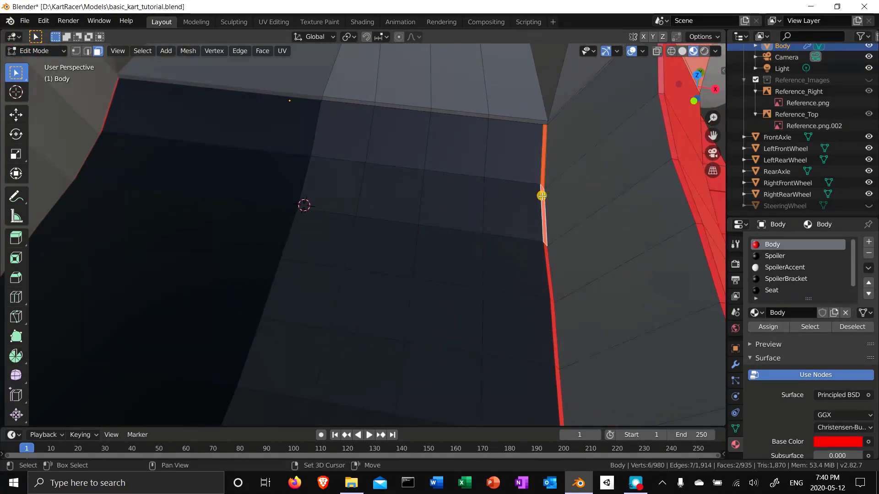
{"action": "left_click", "coordinate": [547, 259], "text": "shift"}
{"action": "left_click", "coordinate": [554, 325], "text": "shift"}
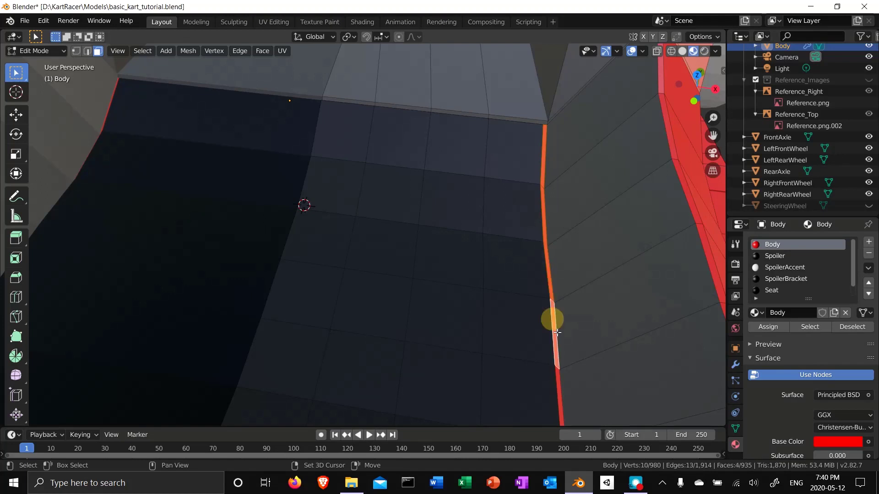
{"action": "left_click", "coordinate": [558, 382], "text": "shift"}
Add the next three thin edge faces, past the seat's crease, to the selection and assign InteriorTrim to them all
{"action": "middle_click_drag", "start_coordinate": [522, 355], "coordinate": [455, 211]}
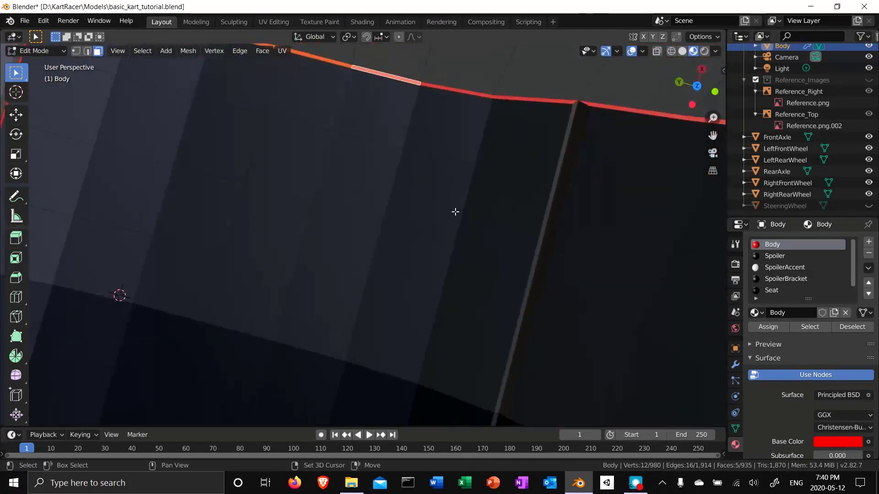
{"action": "left_click", "coordinate": [458, 91], "text": "shift"}
{"action": "left_click", "coordinate": [511, 98], "text": "shift"}
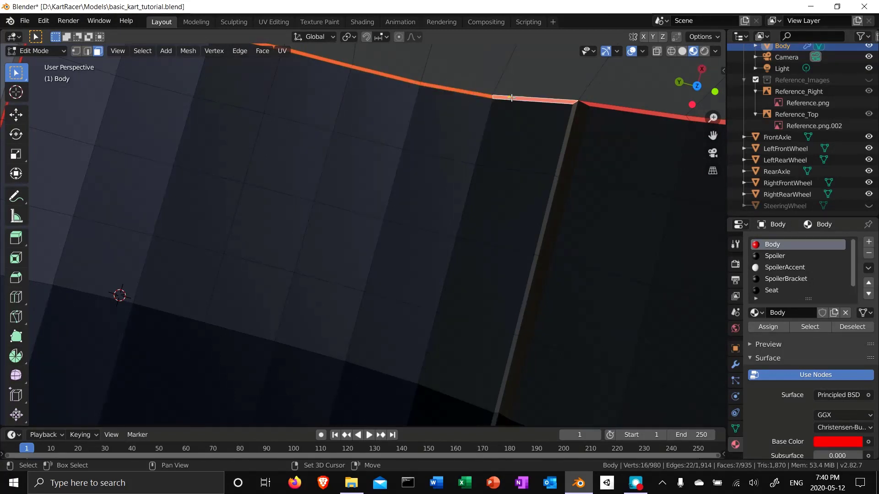
{"action": "left_click", "coordinate": [602, 105], "text": "shift"}
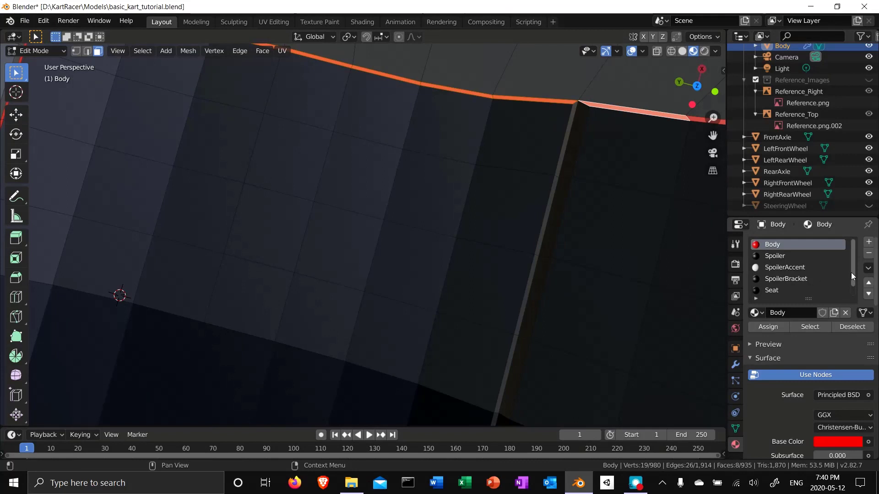
{"action": "scroll", "coordinate": [851, 273], "scroll_direction": "down", "scroll_amount": 1}
{"action": "left_click", "coordinate": [793, 290]}
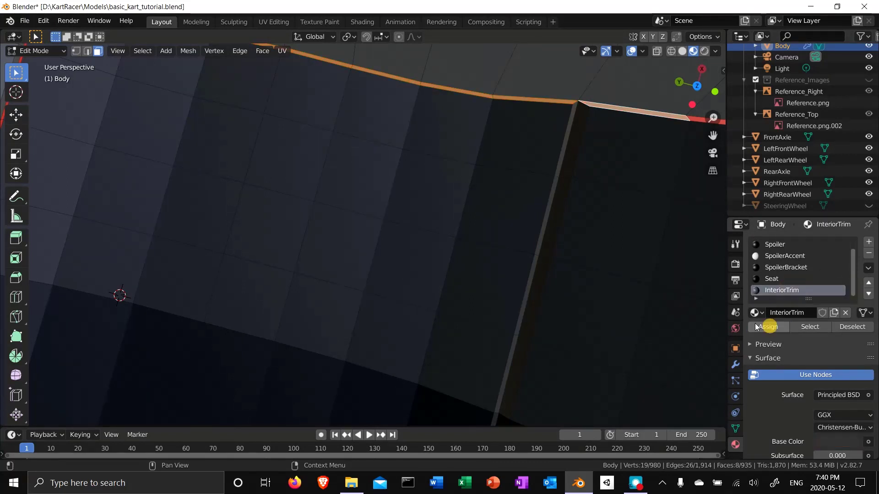
Select the two remaining thin red edge faces beside the seat's backrest and assign the InteriorTrim material to them
{"action": "middle_click_drag", "start_coordinate": [553, 243], "coordinate": [684, 361]}
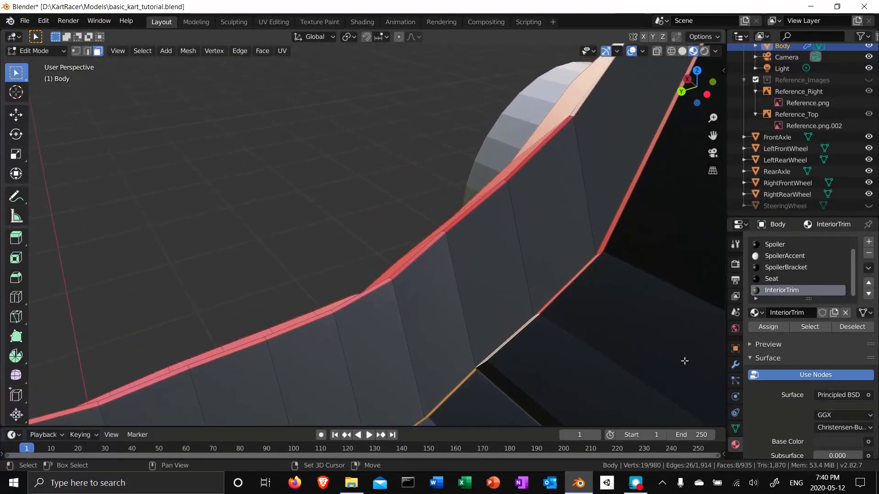
{"action": "left_click", "coordinate": [579, 276]}
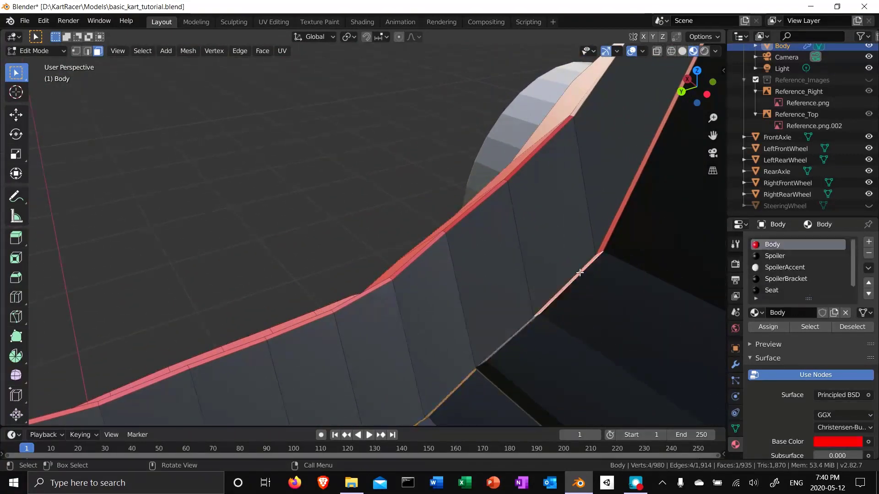
{"action": "left_click", "coordinate": [606, 236], "text": "shift"}
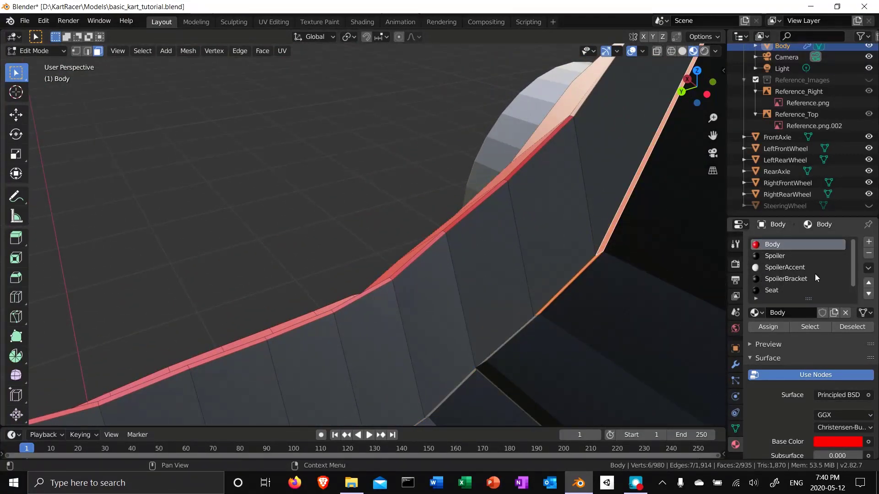
{"action": "scroll", "coordinate": [810, 273], "scroll_direction": "down", "scroll_amount": 1}
{"action": "left_click", "coordinate": [779, 289]}
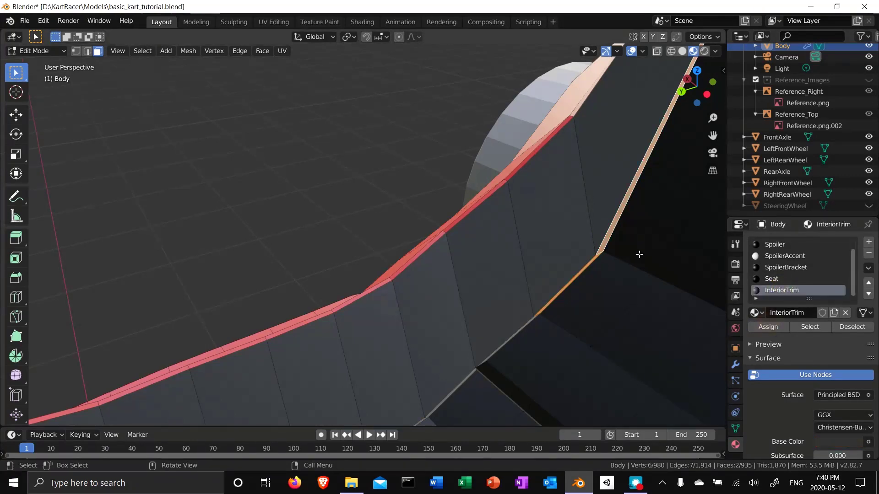
Select the four thin red faces along the seat's front edge, assign InteriorTrim to them, and clear the selection
{"action": "middle_click_drag", "start_coordinate": [639, 254], "coordinate": [395, 278]}
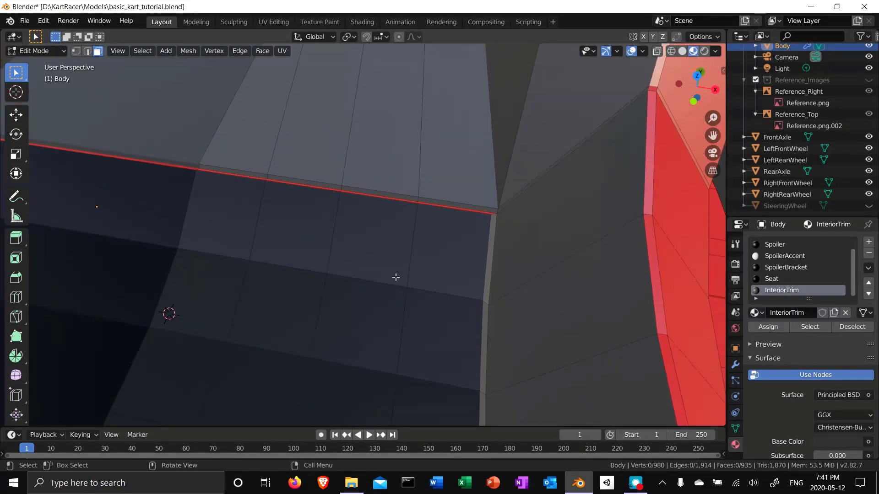
{"action": "left_click", "coordinate": [434, 205]}
{"action": "left_click", "coordinate": [408, 198], "text": "shift"}
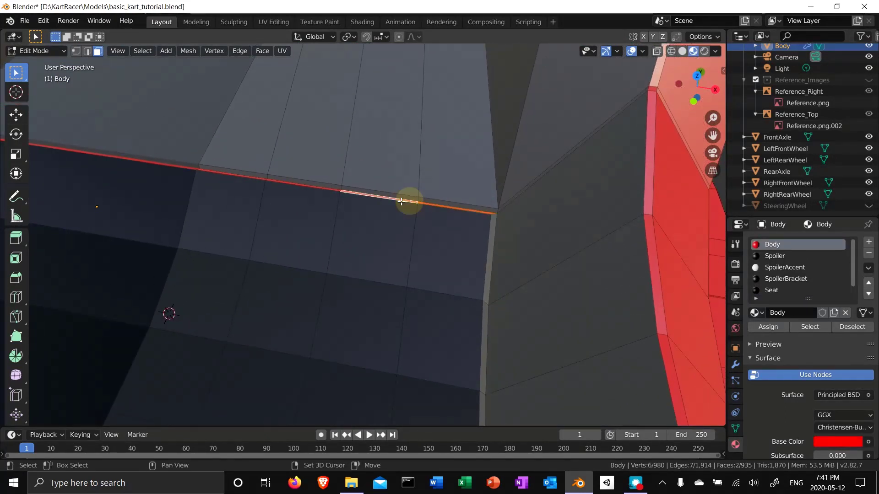
{"action": "left_click", "coordinate": [331, 190], "text": "shift"}
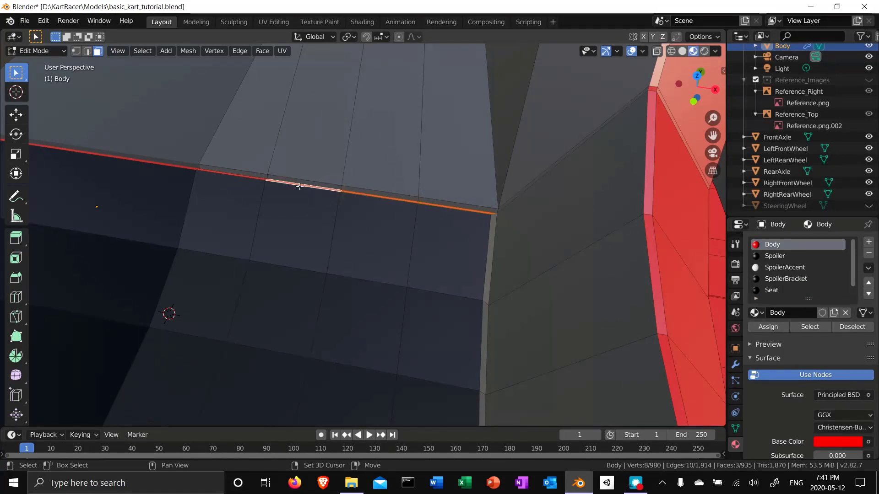
{"action": "left_click", "coordinate": [262, 179], "text": "shift"}
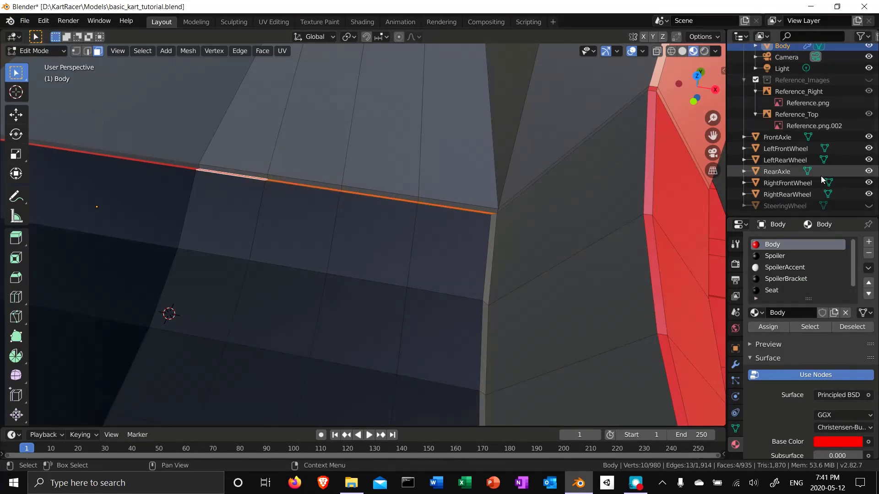
{"action": "scroll", "coordinate": [796, 270], "scroll_direction": "down", "scroll_amount": 1}
{"action": "left_click", "coordinate": [787, 290]}
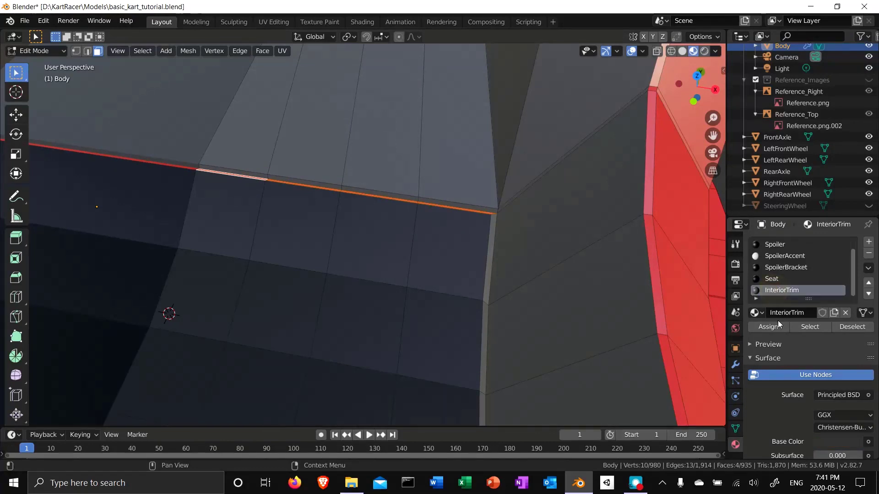
{"action": "left_click", "coordinate": [774, 327]}
{"action": "key", "text": "alt+a"}
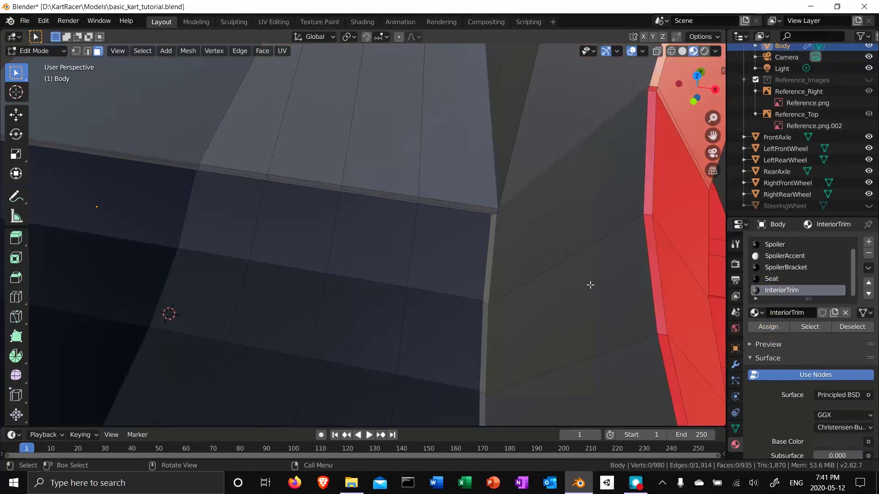
Recolor the SpoilerAccent material to red, with its base color at about H 0.997, S 0.904, V 0.906, to match the kart body
{"action": "mouse_move", "coordinate": [590, 285]}
{"action": "middle_mouse_down"}
{"action": "mouse_move", "coordinate": [564, 273]}
{"action": "mouse_move", "coordinate": [590, 284]}
{"action": "mouse_move", "coordinate": [573, 302]}
{"action": "mouse_move", "coordinate": [654, 221]}
{"action": "mouse_move", "coordinate": [588, 294]}
{"action": "middle_mouse_up"}
{"action": "scroll", "coordinate": [586, 295], "scroll_direction": "down", "scroll_amount": 10}
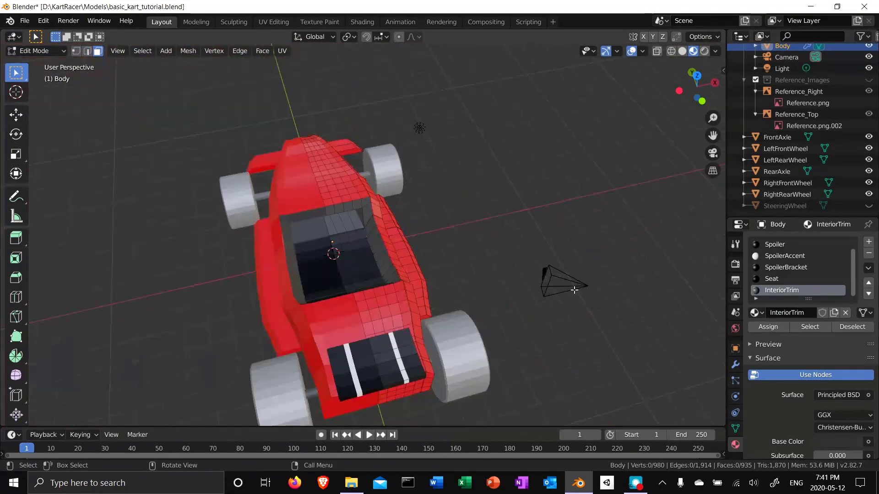
{"action": "scroll", "coordinate": [569, 291], "scroll_direction": "up", "scroll_amount": 3}
{"action": "middle_click_drag", "start_coordinate": [324, 341], "coordinate": [680, 238]}
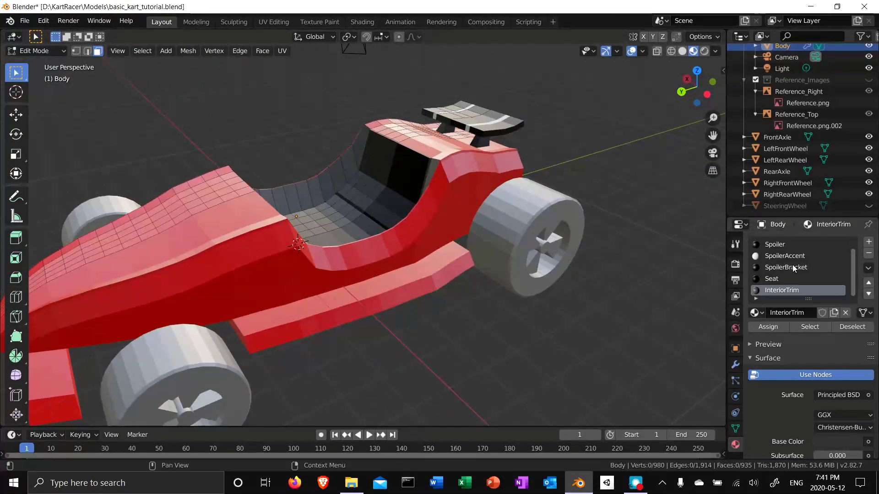
{"action": "left_click", "coordinate": [794, 255]}
{"action": "left_click", "coordinate": [846, 440]}
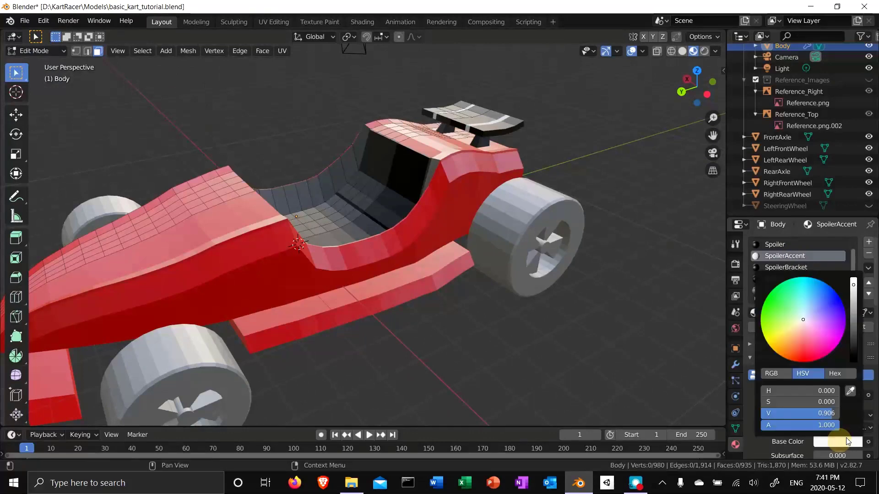
{"action": "left_click_drag", "start_coordinate": [825, 357], "coordinate": [810, 361]}
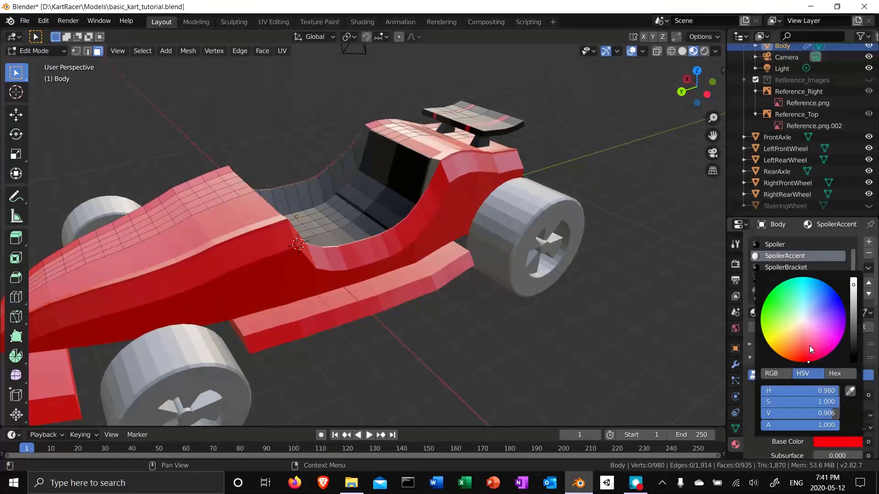
{"action": "middle_click_drag", "start_coordinate": [692, 249], "coordinate": [453, 233]}
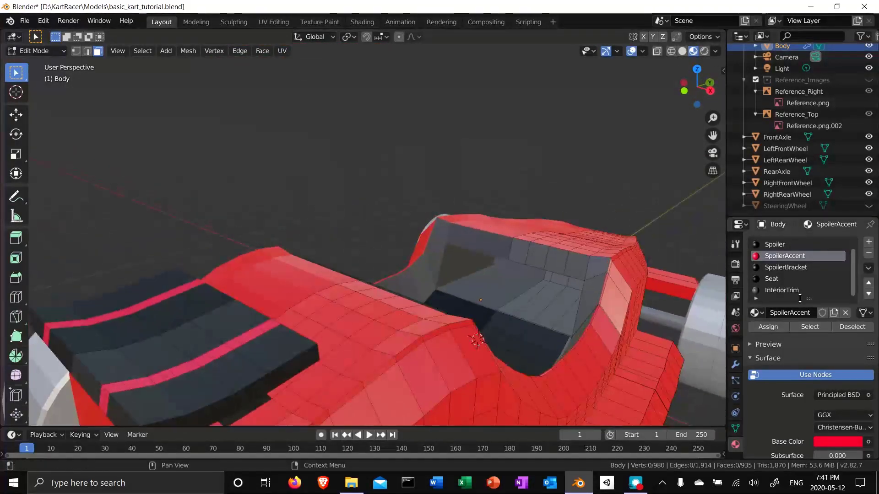
{"action": "left_click", "coordinate": [841, 441]}
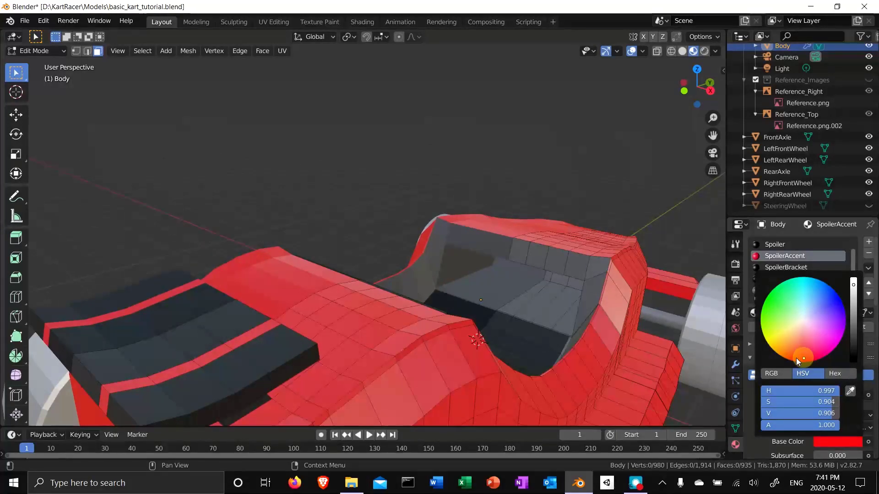
{"action": "middle_click_drag", "start_coordinate": [642, 343], "coordinate": [619, 329]}
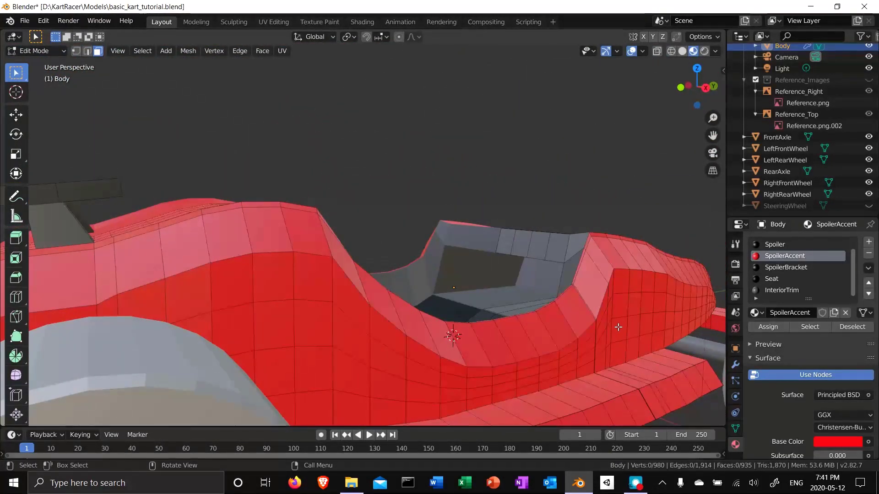
Leave body editing, open RightRearWheel for face editing, and select the first outward-facing faces on its four rim spokes
{"action": "key", "text": "Tab"}
{"action": "scroll", "coordinate": [528, 351], "scroll_direction": "down", "scroll_amount": 8}
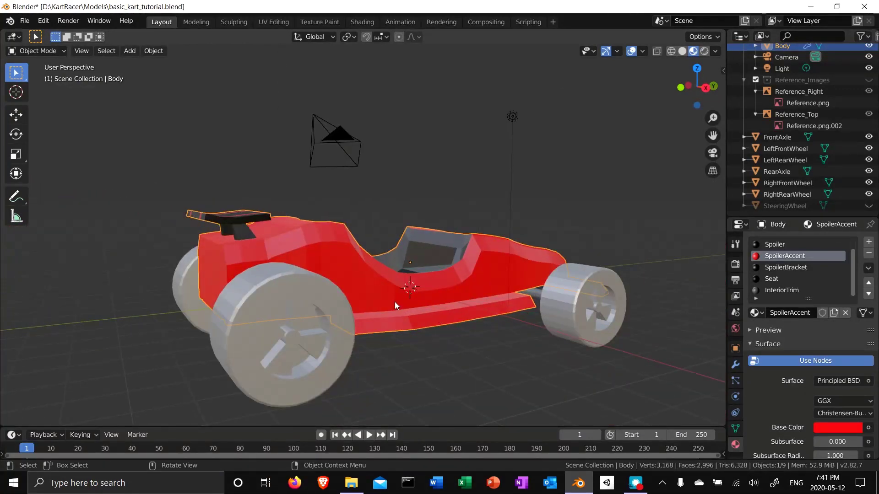
{"action": "left_click", "coordinate": [336, 347]}
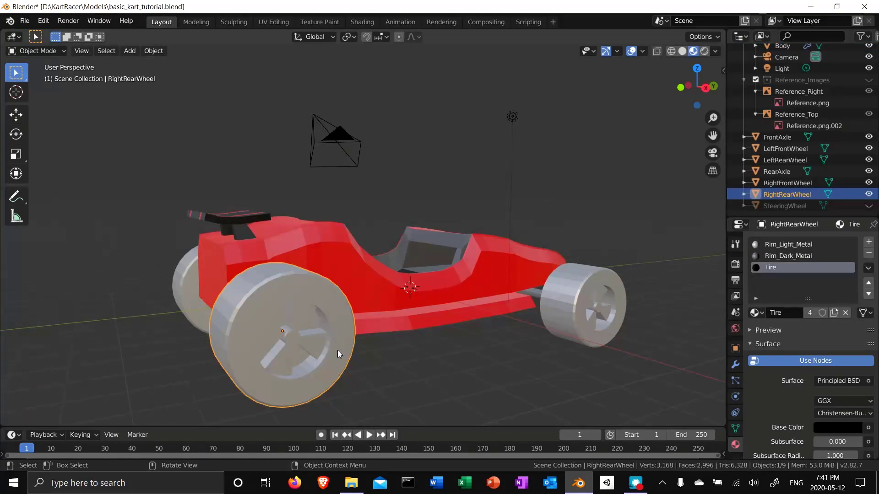
{"action": "key", "text": "Tab"}
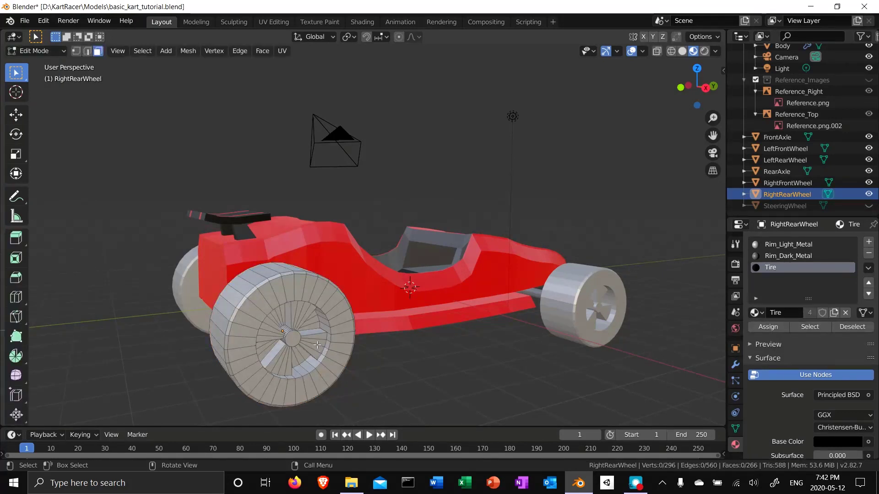
{"action": "left_click", "coordinate": [318, 344]}
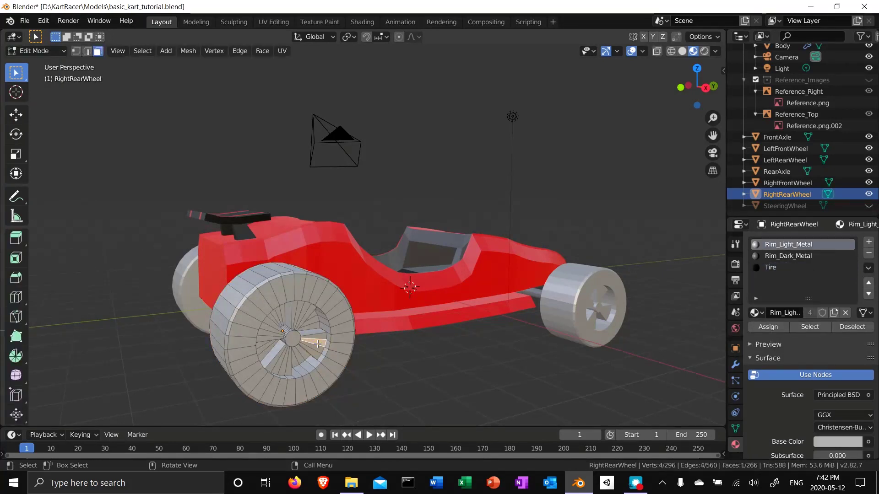
{"action": "left_click", "coordinate": [302, 312], "text": "shift"}
{"action": "left_click", "coordinate": [276, 346], "text": "shift"}
{"action": "left_click", "coordinate": [282, 361], "text": "shift"}
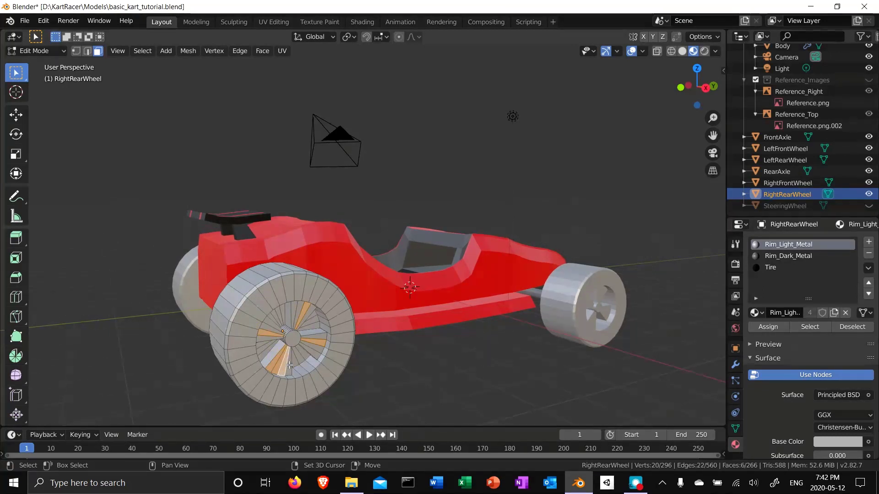
Complete the selection of the four spokes' outward-facing faces, grow it once to adjoining faces, and assign Rim_Light_Metal
{"action": "left_click", "coordinate": [312, 353], "text": "shift"}
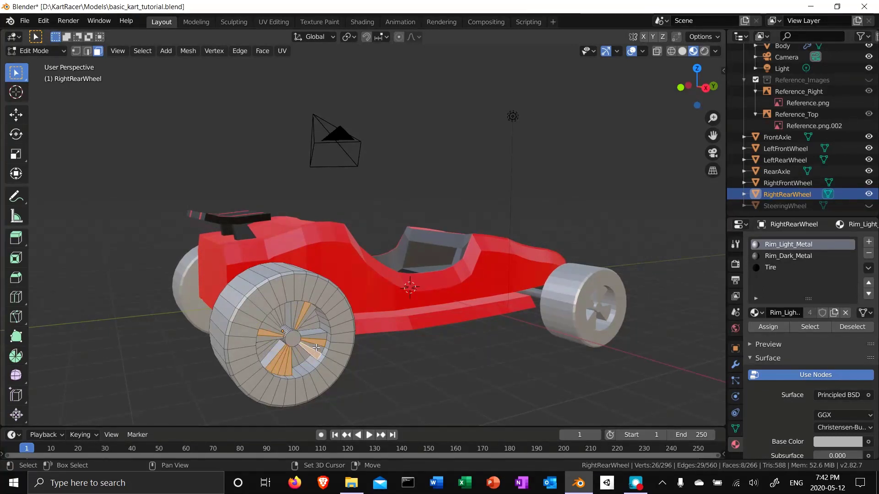
{"action": "left_click", "coordinate": [319, 336], "text": "shift"}
{"action": "left_click", "coordinate": [308, 313], "text": "shift"}
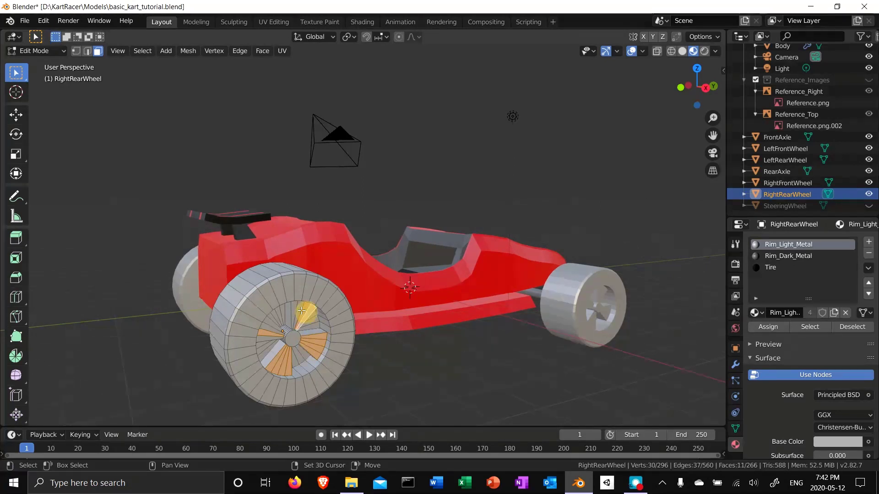
{"action": "left_click", "coordinate": [294, 308], "text": "shift"}
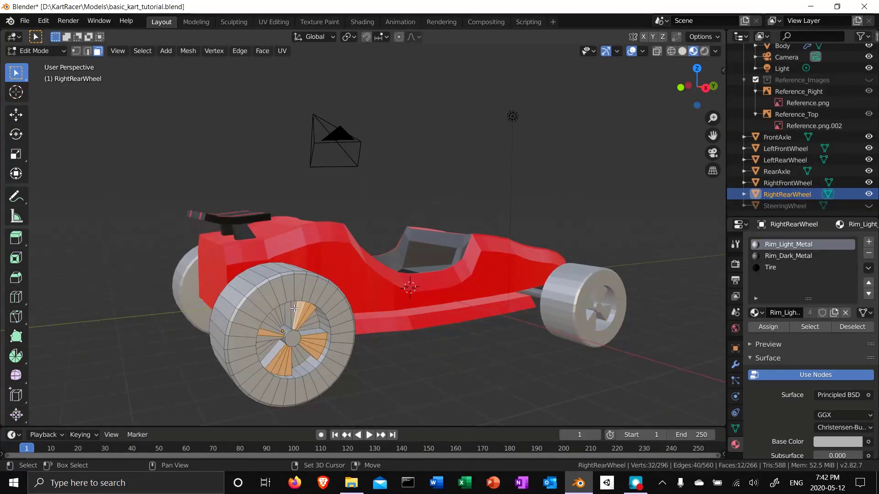
{"action": "left_click", "coordinate": [269, 326], "text": "shift"}
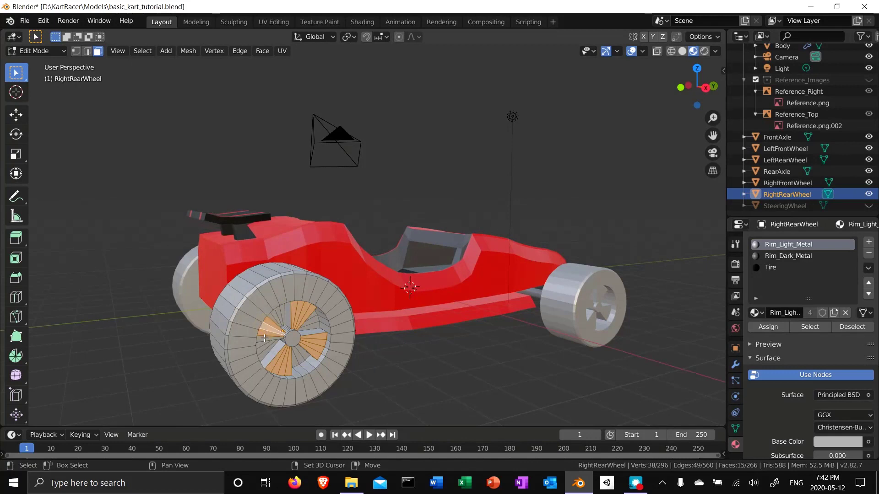
{"action": "left_click", "coordinate": [269, 338], "text": "shift"}
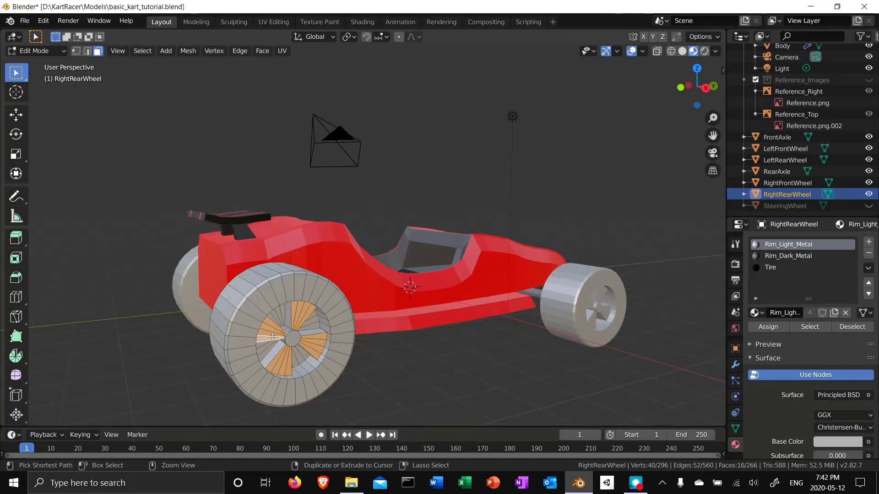
{"action": "key", "text": "ctrl+KP_Add"}
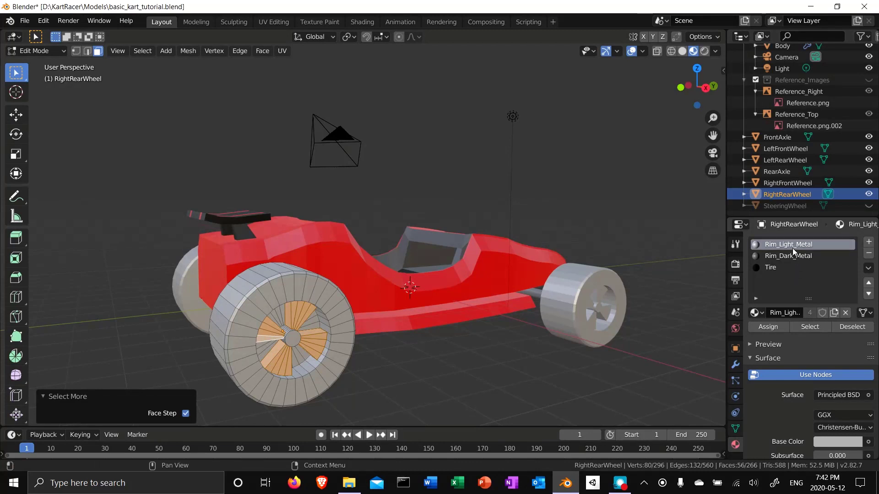
{"action": "left_click", "coordinate": [767, 328]}
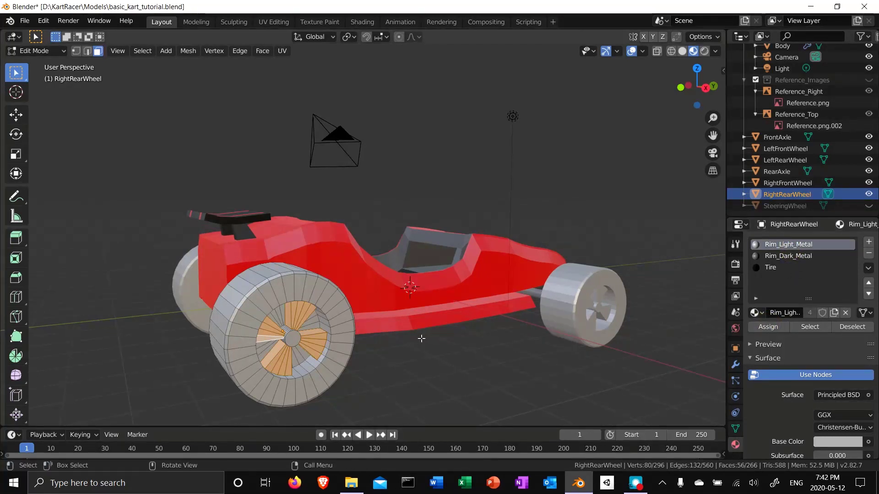
Select the round hub face at the right rear wheel's center, grow the selection once, and assign Rim_Light_Metal
{"action": "left_click", "coordinate": [294, 339]}
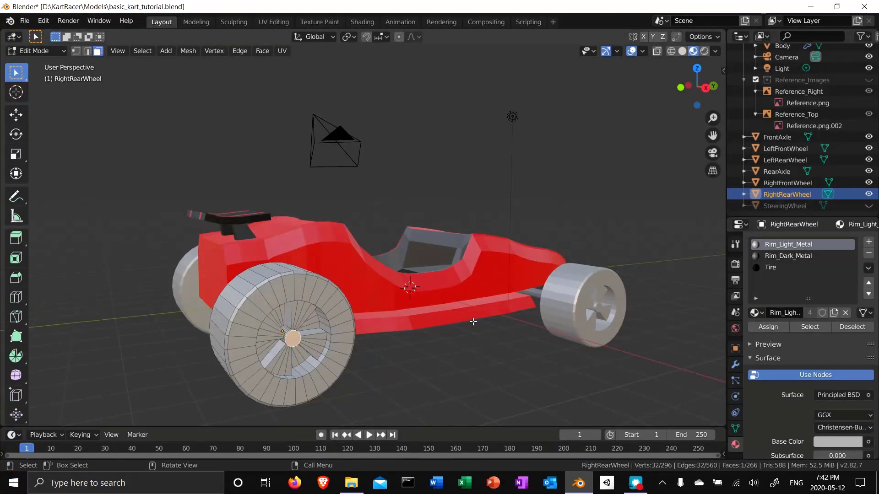
{"action": "key", "text": "ctrl+KP_Add"}
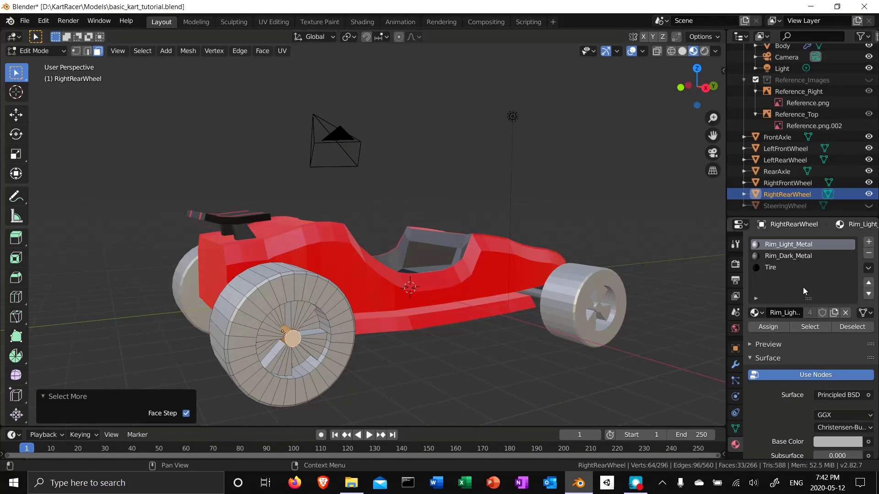
{"action": "left_click", "coordinate": [768, 326]}
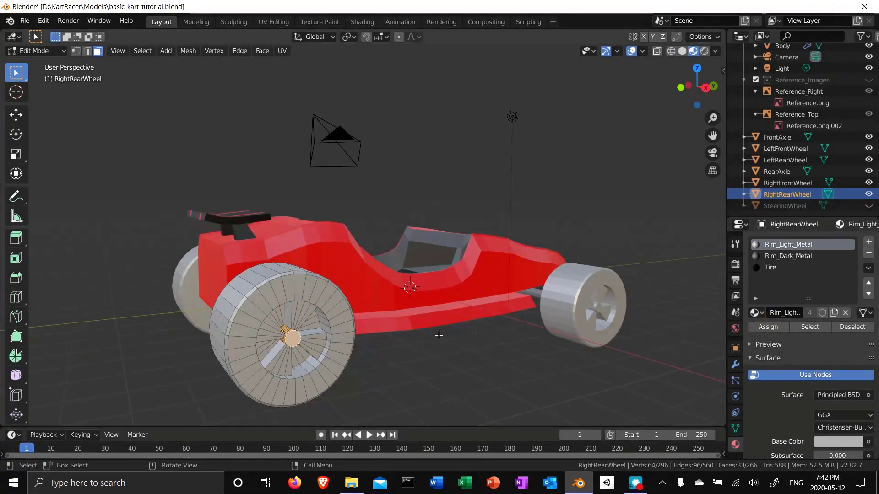
Select all recessed wedge faces in the four gaps between the right rear wheel's spokes and assign them Rim_Dark_Metal
{"action": "middle_click_drag", "start_coordinate": [438, 335], "coordinate": [370, 350]}
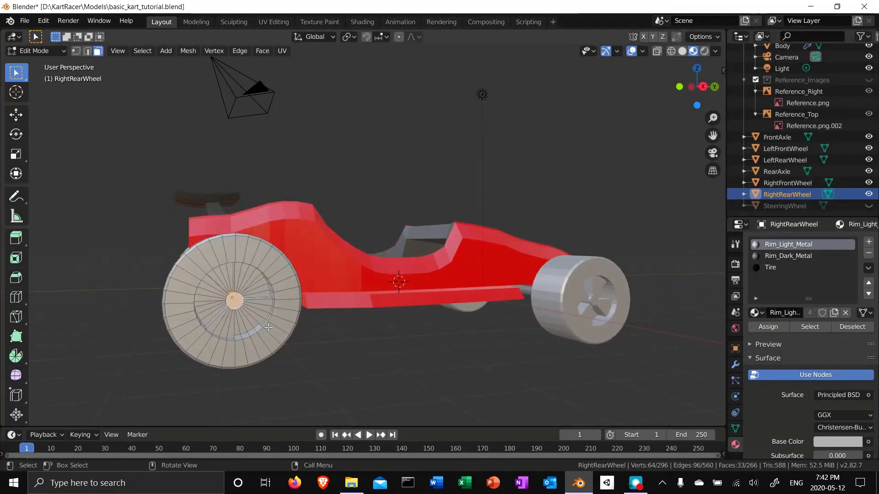
{"action": "left_click", "coordinate": [239, 329]}
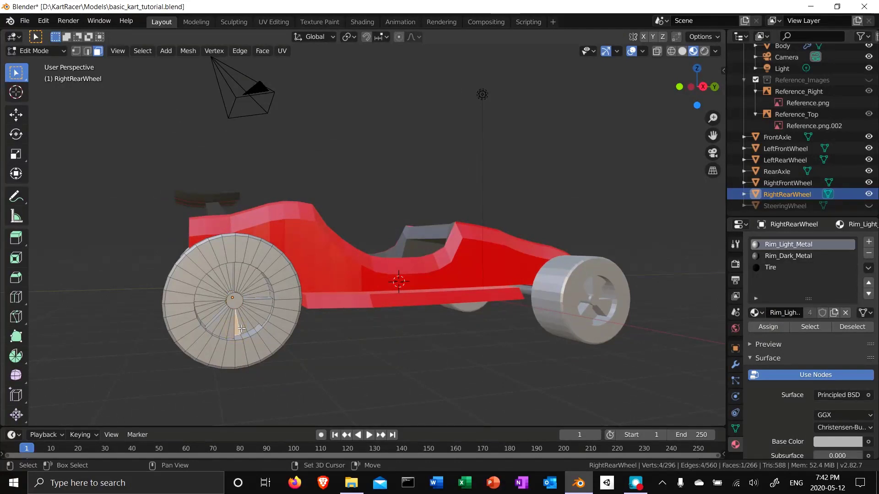
{"action": "left_click", "coordinate": [251, 324], "text": "shift"}
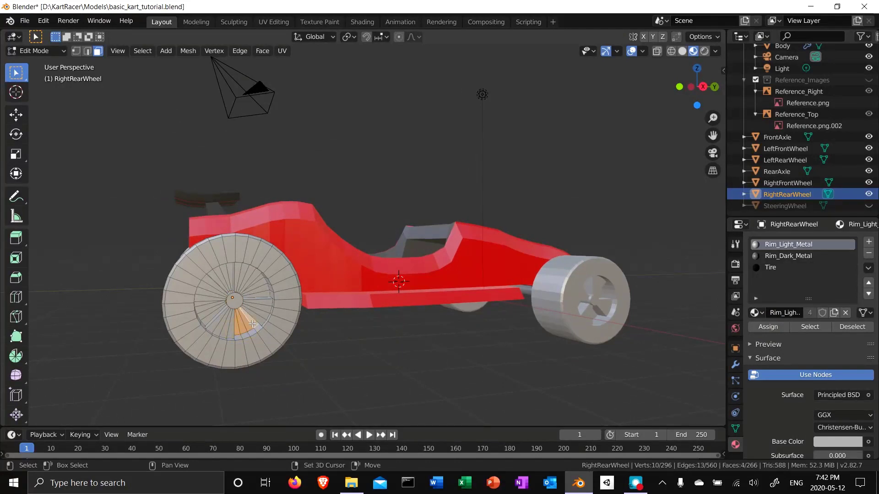
{"action": "left_click", "coordinate": [261, 289], "text": "shift"}
{"action": "left_click", "coordinate": [261, 279], "text": "shift"}
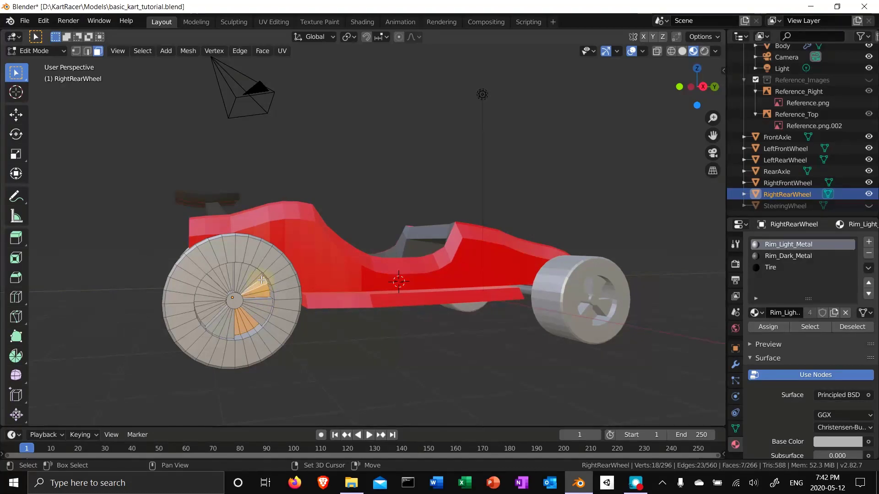
{"action": "left_click", "coordinate": [221, 271], "text": "shift"}
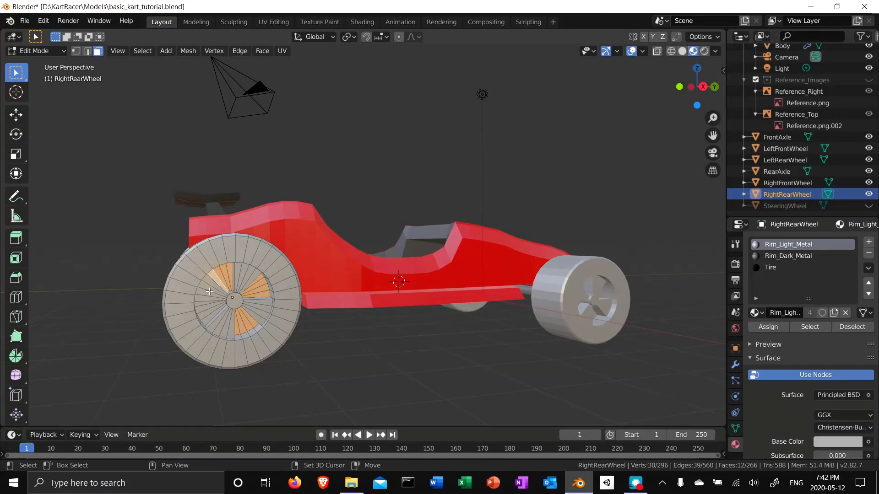
{"action": "left_click", "coordinate": [204, 305], "text": "shift"}
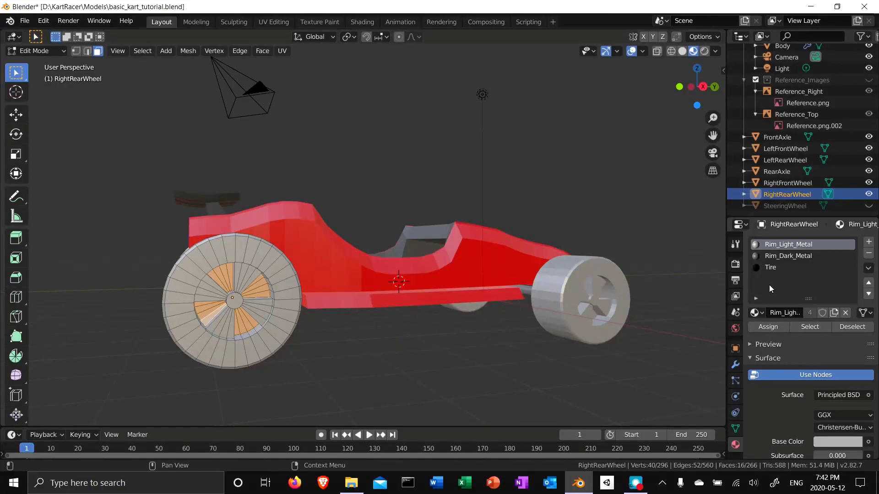
{"action": "left_click", "coordinate": [797, 256]}
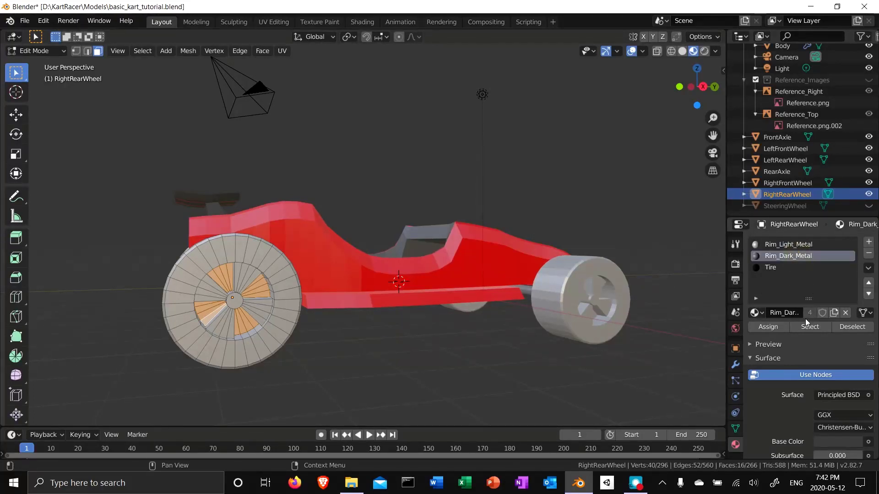
{"action": "left_click", "coordinate": [775, 327]}
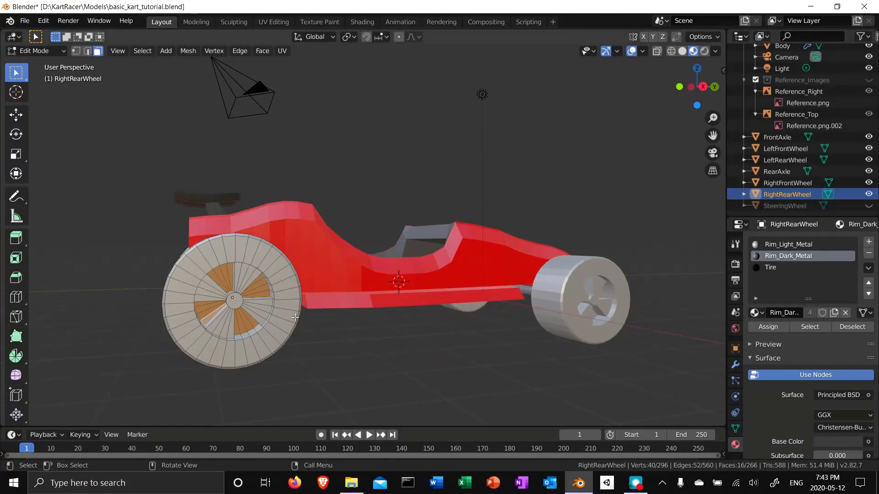
{"action": "middle_click_drag", "start_coordinate": [298, 378], "coordinate": [325, 390]}
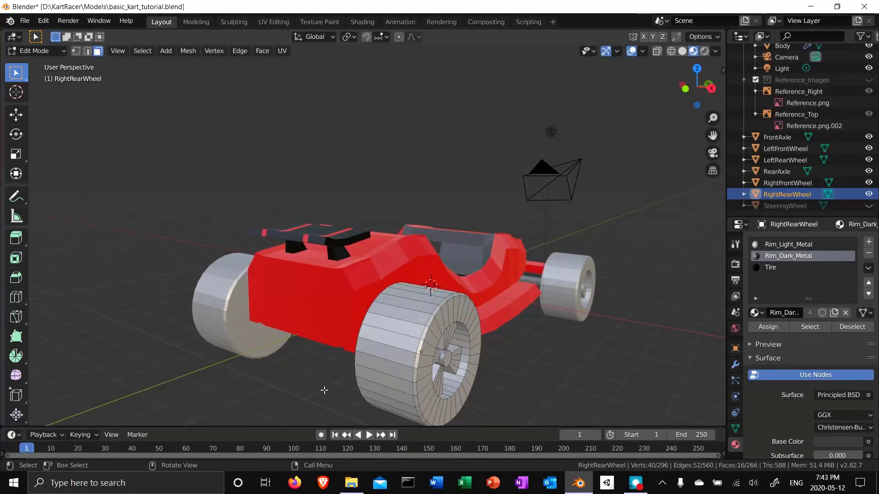
{"action": "left_click", "coordinate": [404, 317]}
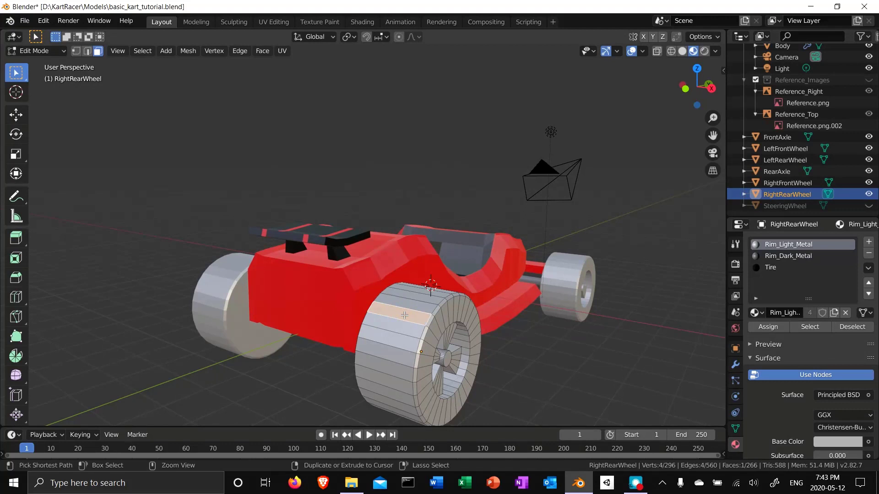
{"action": "key", "text": "ctrl+KP_Add"}
{"action": "key", "text": "ctrl+KP_Add"}
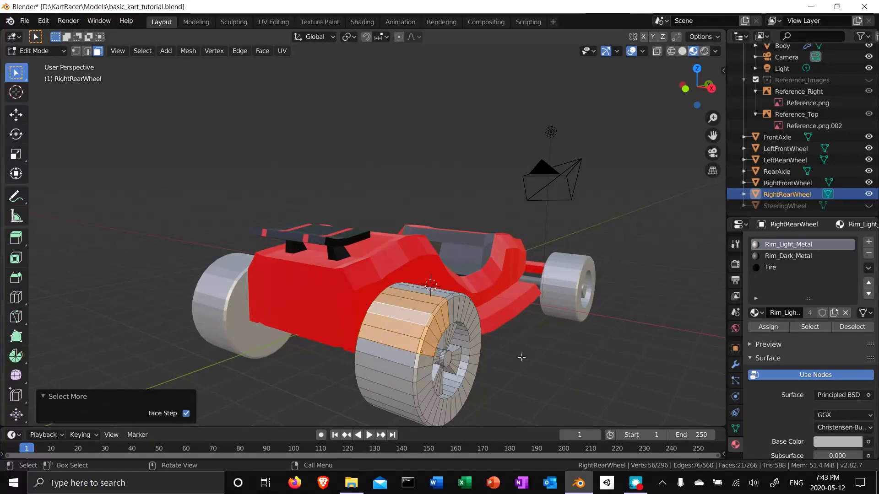
{"action": "key", "text": "ctrl+KP_Subtract"}
{"action": "key", "text": "ctrl+KP_Subtract"}
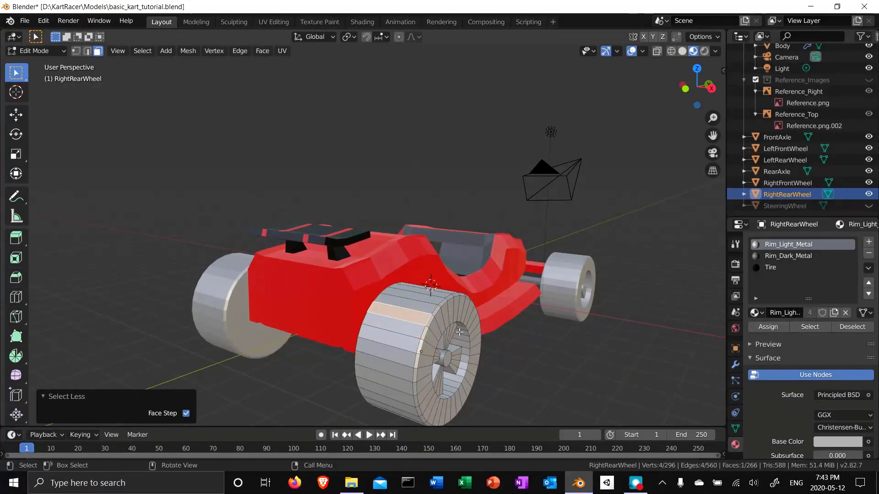
{"action": "middle_click_drag", "start_coordinate": [551, 357], "coordinate": [467, 370]}
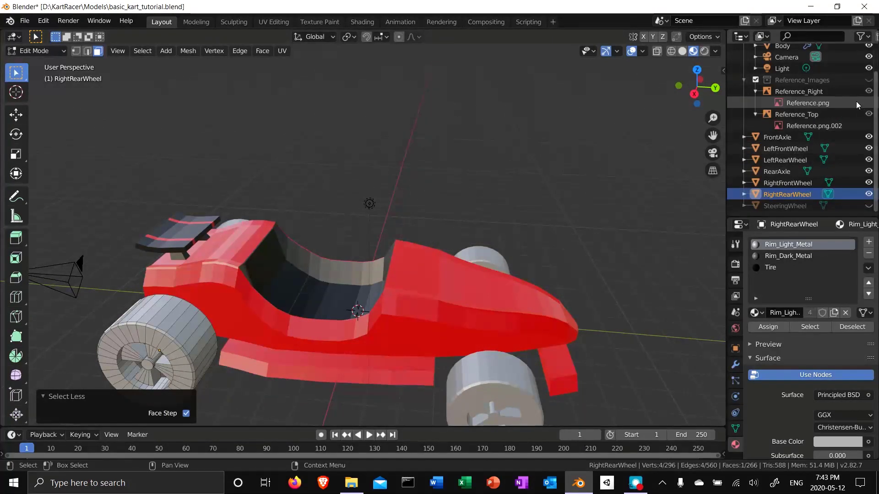
Hide the kart body and use Circle Select on the right rear wheel's upper outer sidewall, bevel and tread faces
{"action": "left_click", "coordinate": [868, 46]}
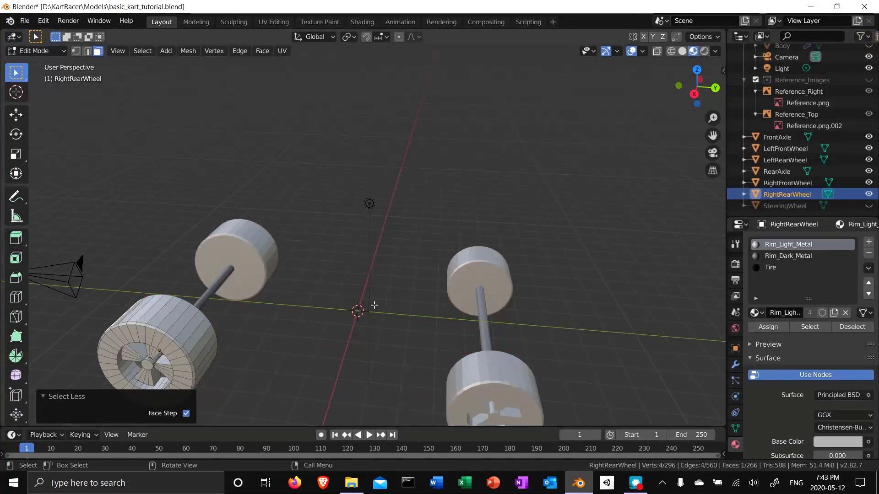
{"action": "middle_click_drag", "start_coordinate": [245, 373], "coordinate": [423, 313], "text": "shift"}
{"action": "scroll", "coordinate": [405, 330], "scroll_direction": "up", "scroll_amount": 5}
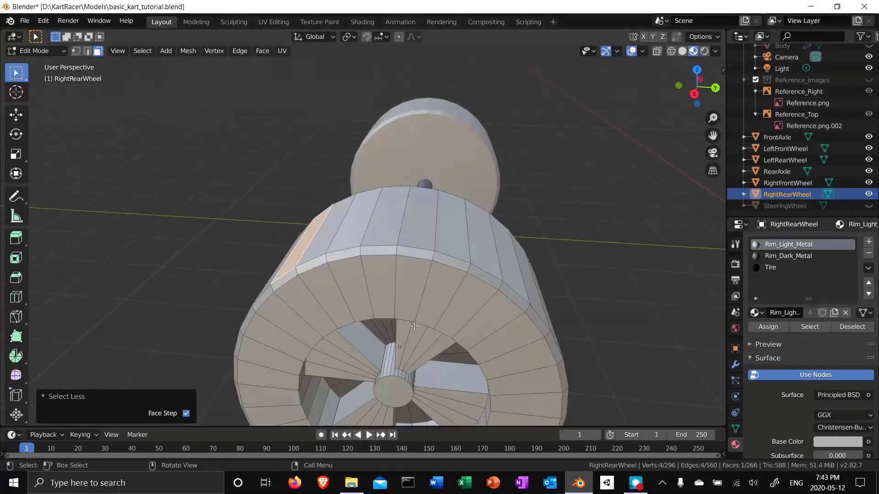
{"action": "middle_click_drag", "start_coordinate": [309, 347], "coordinate": [335, 353], "text": "shift"}
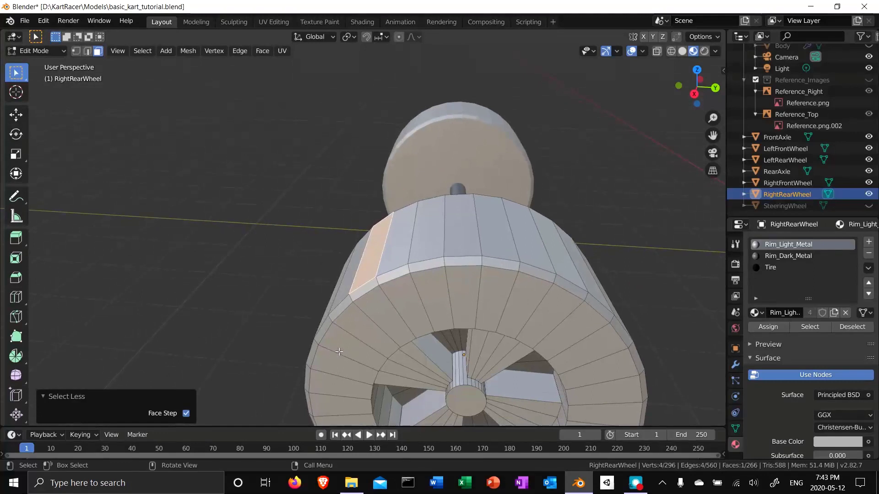
{"action": "key", "text": "c"}
{"action": "mouse_move", "coordinate": [346, 326]}
{"action": "left_mouse_down"}
{"action": "mouse_move", "coordinate": [416, 302]}
{"action": "mouse_move", "coordinate": [526, 295]}
{"action": "mouse_move", "coordinate": [389, 256]}
{"action": "mouse_move", "coordinate": [492, 264]}
{"action": "mouse_move", "coordinate": [575, 286]}
{"action": "mouse_move", "coordinate": [621, 321]}
{"action": "mouse_move", "coordinate": [636, 375]}
{"action": "mouse_move", "coordinate": [633, 405]}
{"action": "mouse_move", "coordinate": [481, 311]}
{"action": "mouse_move", "coordinate": [380, 283]}
{"action": "mouse_move", "coordinate": [322, 321]}
{"action": "mouse_move", "coordinate": [318, 418]}
{"action": "left_mouse_up"}
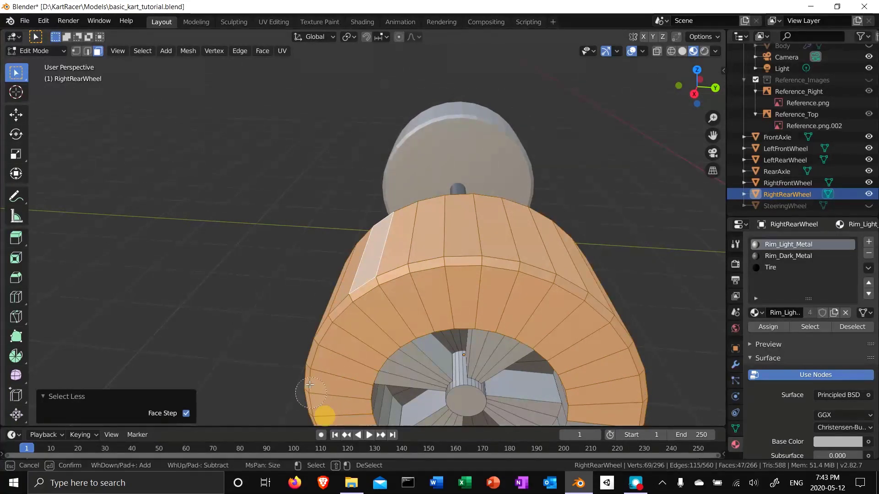
{"action": "left_click_drag", "start_coordinate": [297, 353], "coordinate": [323, 371], "text": "shift"}
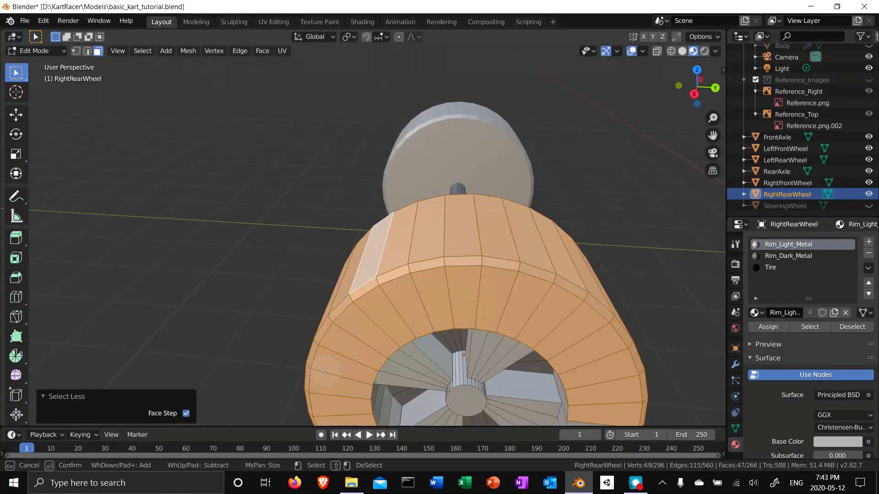
{"action": "right_click", "coordinate": [281, 347]}
Add the rearward-facing tread faces of the right rear wheel to the tire selection with Circle Select
{"action": "scroll", "coordinate": [281, 346], "scroll_direction": "down", "scroll_amount": 5}
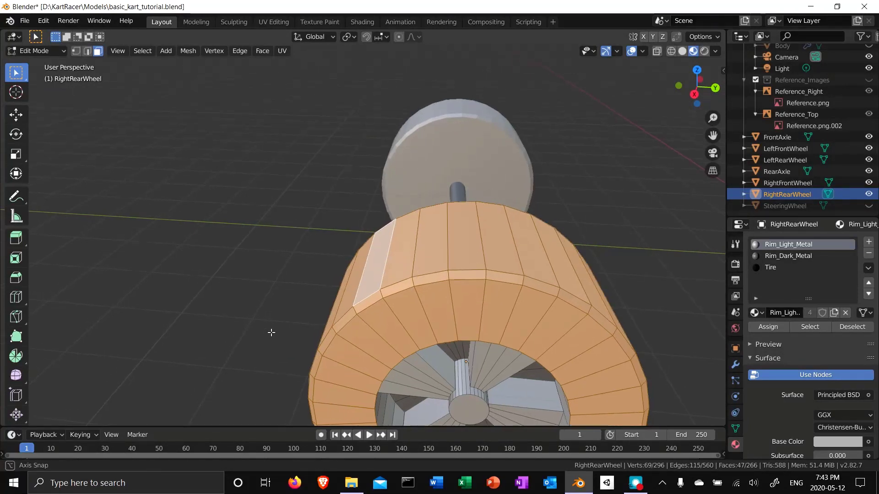
{"action": "middle_click_drag", "start_coordinate": [273, 334], "coordinate": [346, 283]}
{"action": "key", "text": "c"}
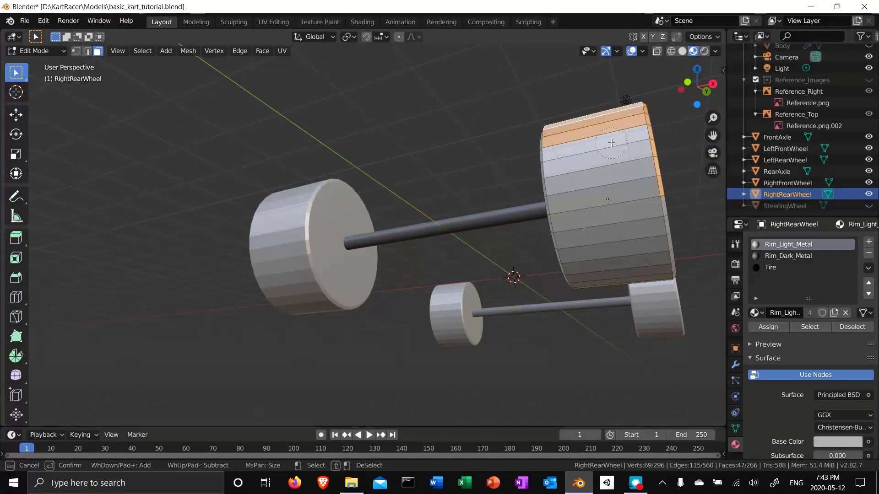
{"action": "mouse_move", "coordinate": [609, 141]}
{"action": "left_mouse_down"}
{"action": "mouse_move", "coordinate": [614, 188]}
{"action": "mouse_move", "coordinate": [643, 262]}
{"action": "left_mouse_up"}
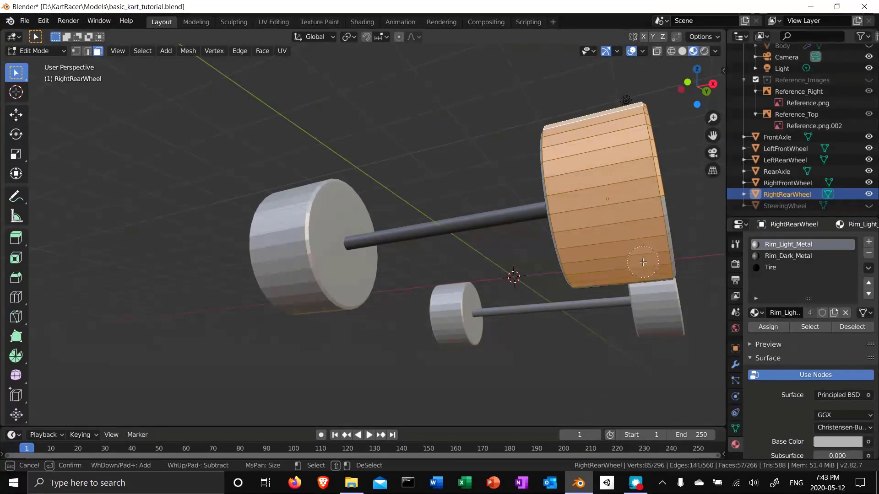
{"action": "right_click", "coordinate": [576, 289]}
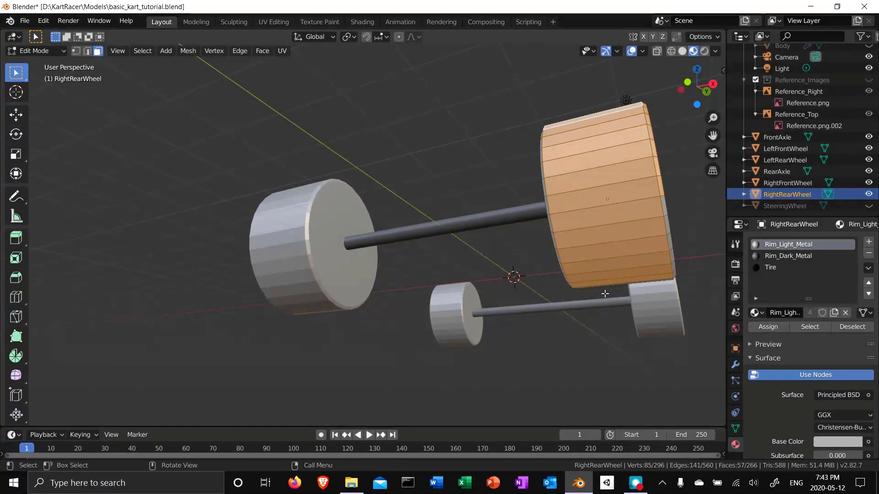
Extend the tire selection over the rest of the outer sidewall, its bevel and the underside tread faces
{"action": "mouse_move", "coordinate": [603, 292]}
{"action": "middle_mouse_down"}
{"action": "mouse_move", "coordinate": [546, 296]}
{"action": "mouse_move", "coordinate": [592, 310]}
{"action": "mouse_move", "coordinate": [566, 314]}
{"action": "middle_mouse_up"}
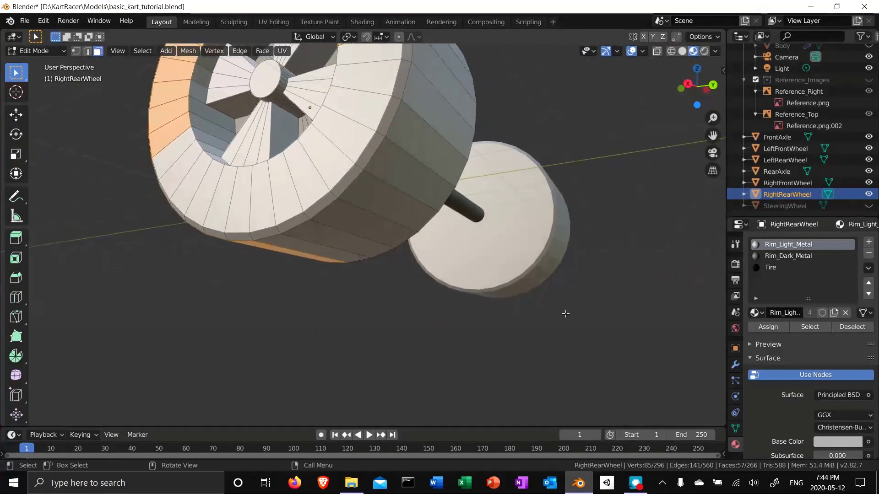
{"action": "key", "text": "c"}
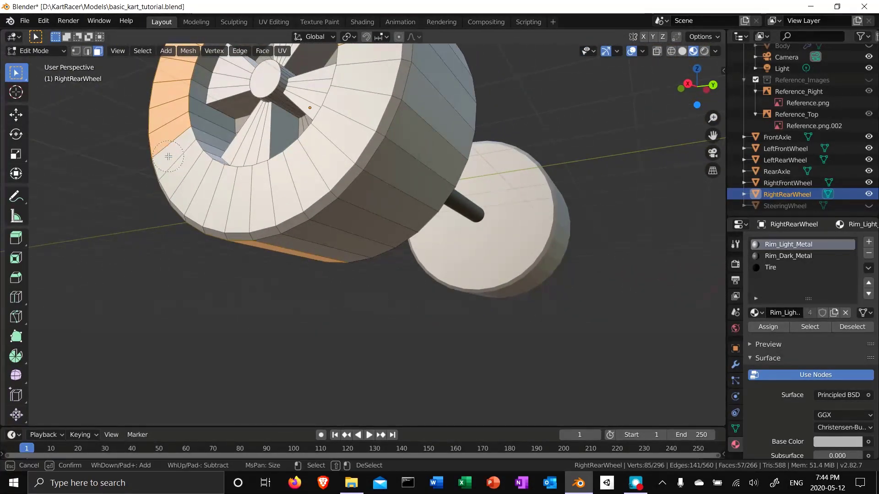
{"action": "mouse_move", "coordinate": [170, 159]}
{"action": "left_mouse_down"}
{"action": "mouse_move", "coordinate": [172, 183]}
{"action": "mouse_move", "coordinate": [215, 219]}
{"action": "mouse_move", "coordinate": [243, 227]}
{"action": "mouse_move", "coordinate": [290, 216]}
{"action": "mouse_move", "coordinate": [338, 192]}
{"action": "mouse_move", "coordinate": [380, 137]}
{"action": "mouse_move", "coordinate": [405, 85]}
{"action": "mouse_move", "coordinate": [393, 62]}
{"action": "left_mouse_up"}
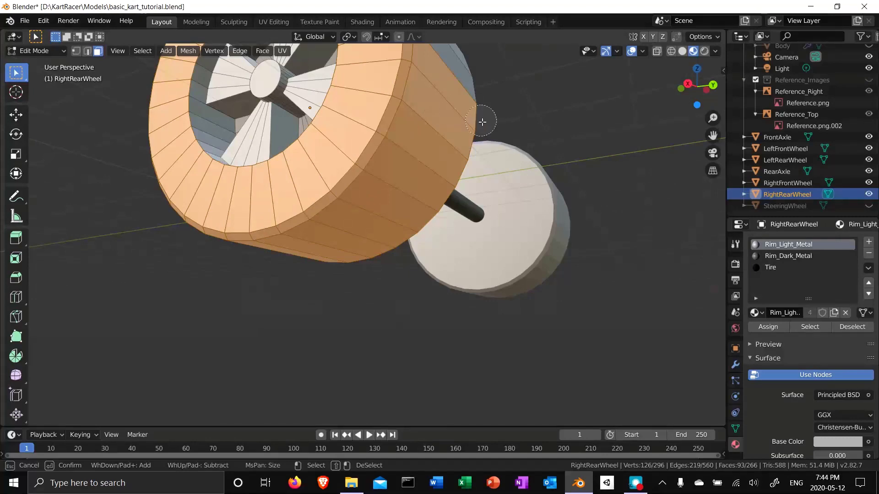
{"action": "right_click", "coordinate": [507, 137]}
Add the remaining front-facing tread faces and the adjoining inner bevel faces to the right rear tire selection
{"action": "middle_click_drag", "start_coordinate": [506, 137], "coordinate": [512, 157]}
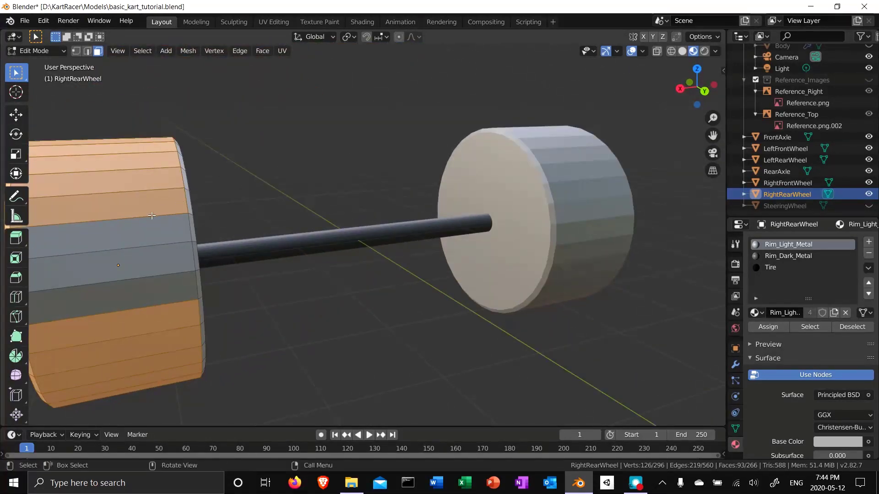
{"action": "key", "text": "c"}
{"action": "left_click_drag", "start_coordinate": [157, 213], "coordinate": [159, 281]}
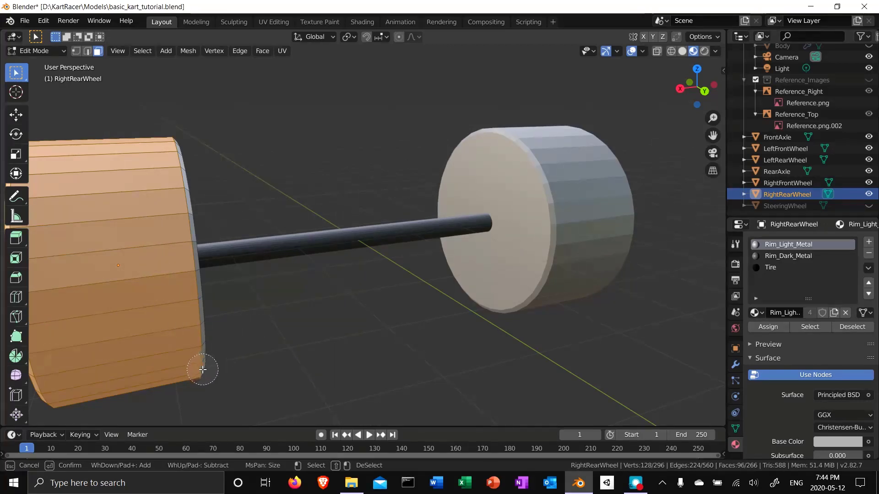
{"action": "mouse_move", "coordinate": [203, 370]}
{"action": "left_mouse_down"}
{"action": "mouse_move", "coordinate": [186, 232]}
{"action": "mouse_move", "coordinate": [191, 153]}
{"action": "mouse_move", "coordinate": [178, 142]}
{"action": "left_mouse_up"}
{"action": "key", "text": "Escape"}
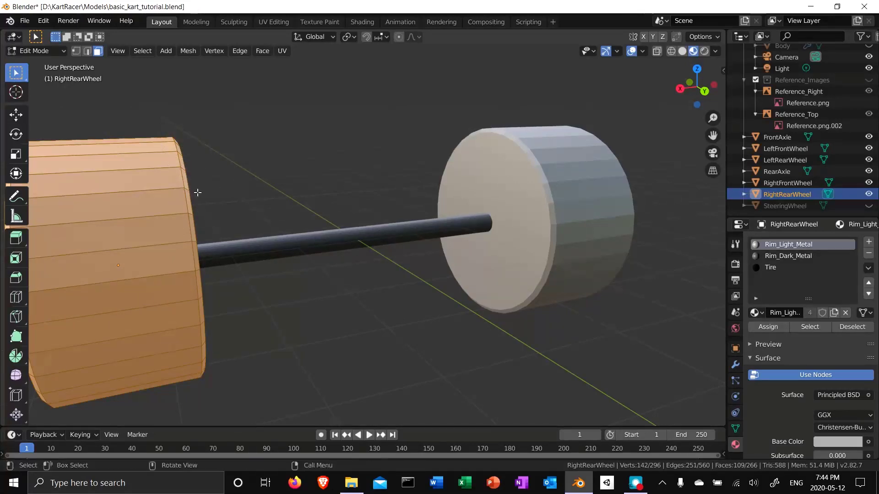
Add the right rear wheel's large inner face around the axle and its remaining bevel faces to the selection
{"action": "mouse_move", "coordinate": [196, 192]}
{"action": "middle_mouse_down"}
{"action": "mouse_move", "coordinate": [226, 252]}
{"action": "mouse_move", "coordinate": [136, 269]}
{"action": "mouse_move", "coordinate": [90, 245]}
{"action": "mouse_move", "coordinate": [176, 226]}
{"action": "middle_mouse_up"}
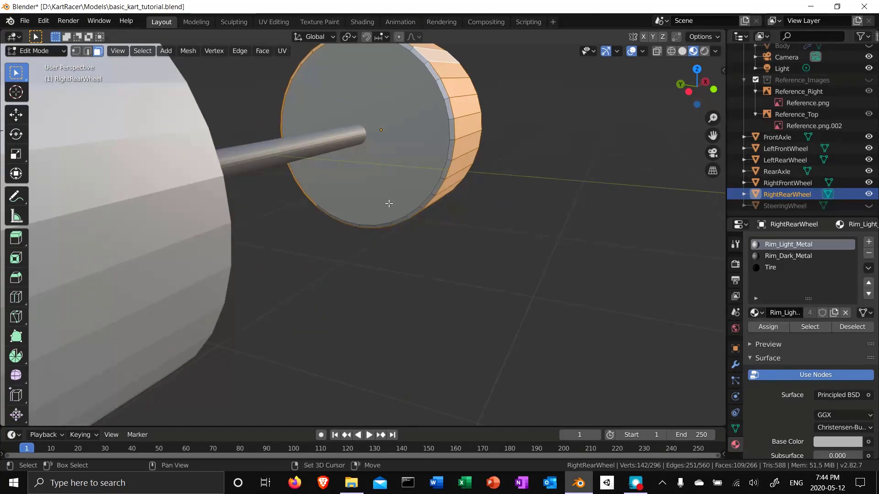
{"action": "middle_click_drag", "start_coordinate": [388, 202], "coordinate": [343, 230], "text": "shift"}
{"action": "key", "text": "c"}
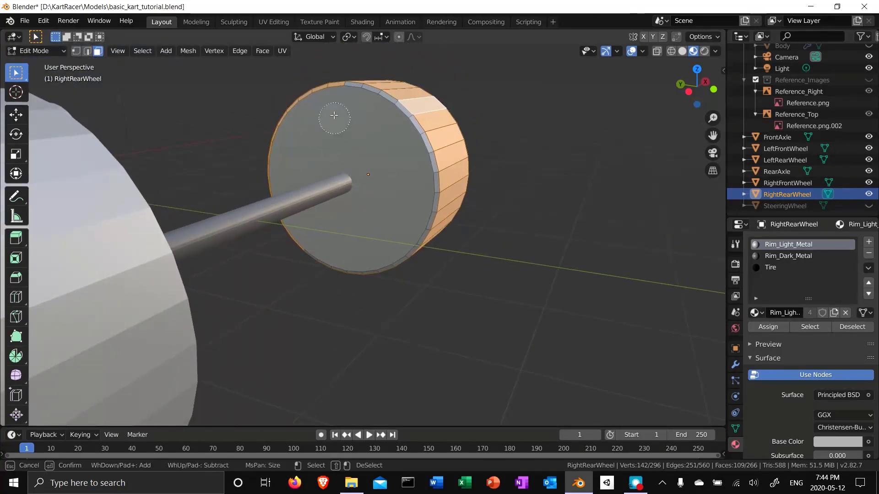
{"action": "left_click", "coordinate": [342, 95]}
{"action": "mouse_move", "coordinate": [383, 114]}
{"action": "left_mouse_down"}
{"action": "mouse_move", "coordinate": [430, 179]}
{"action": "mouse_move", "coordinate": [423, 219]}
{"action": "mouse_move", "coordinate": [379, 259]}
{"action": "mouse_move", "coordinate": [327, 265]}
{"action": "left_mouse_up"}
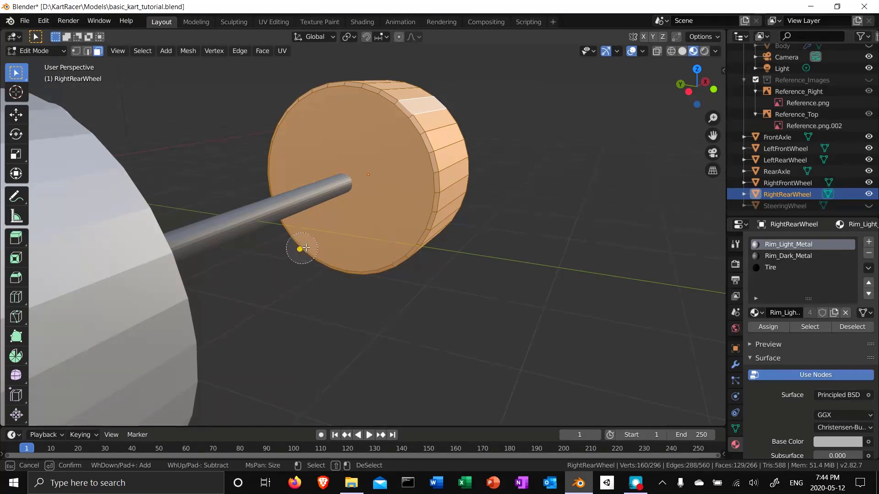
{"action": "key", "text": "Escape"}
Assign the Tire material to the selected right rear wheel faces and clear the selection
{"action": "middle_click_drag", "start_coordinate": [443, 274], "coordinate": [326, 278]}
{"action": "middle_click_drag", "start_coordinate": [444, 327], "coordinate": [126, 369]}
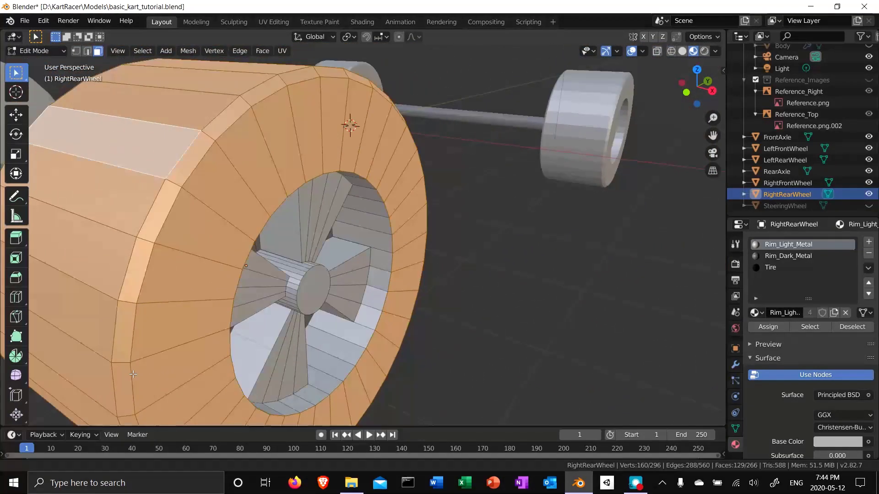
{"action": "left_click", "coordinate": [773, 268]}
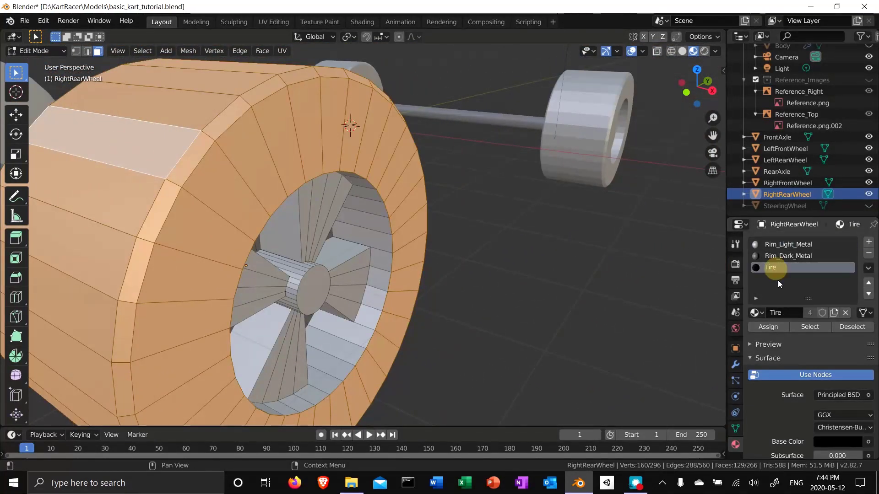
{"action": "left_click", "coordinate": [771, 326]}
{"action": "left_click", "coordinate": [604, 285]}
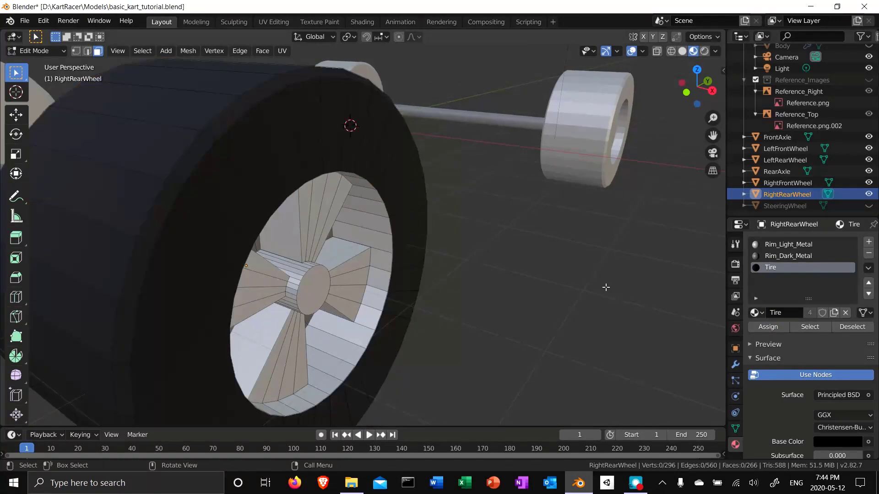
Leave editing of RightRearWheel and open RightFrontWheel for face editing
{"action": "middle_click_drag", "start_coordinate": [570, 281], "coordinate": [505, 305]}
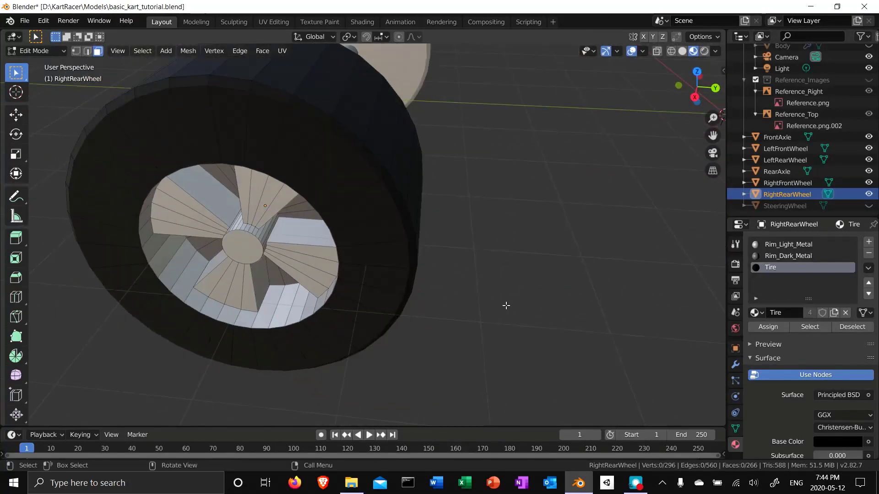
{"action": "middle_click_drag", "start_coordinate": [681, 211], "coordinate": [225, 155], "text": "shift"}
{"action": "middle_click_drag", "start_coordinate": [630, 234], "coordinate": [281, 169], "text": "shift"}
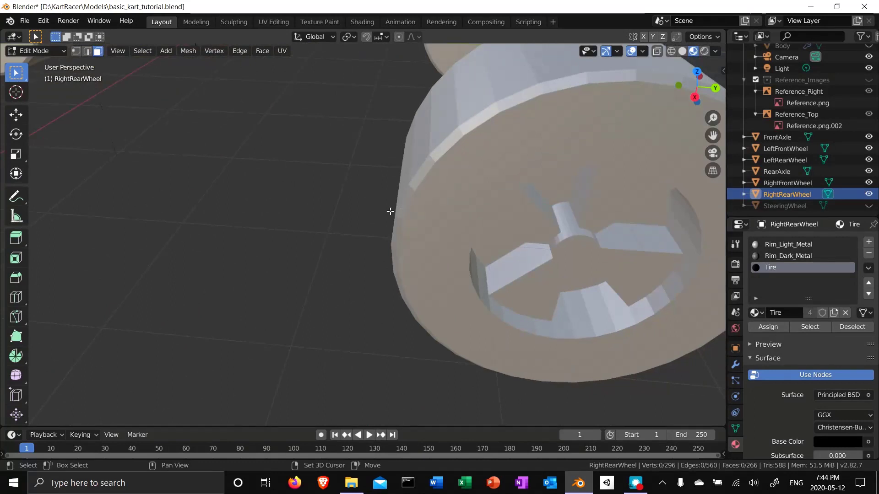
{"action": "middle_click_drag", "start_coordinate": [390, 211], "coordinate": [232, 225], "text": "shift"}
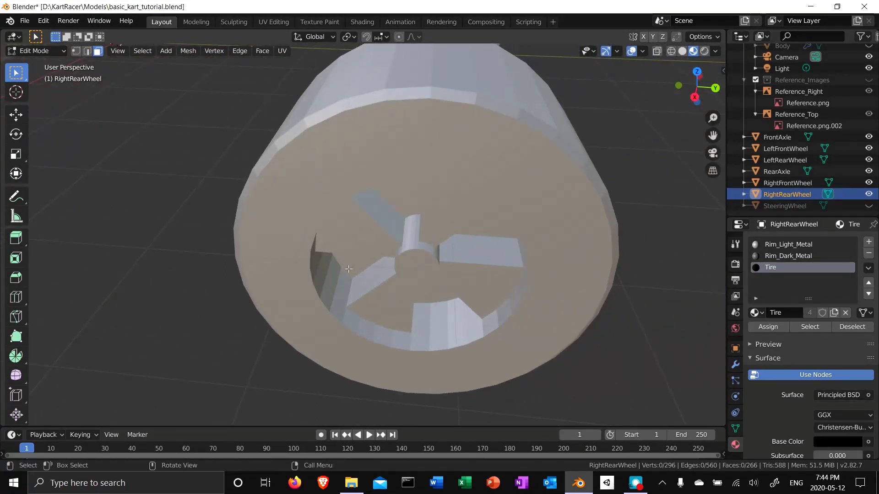
{"action": "middle_click_drag", "start_coordinate": [338, 323], "coordinate": [210, 325]}
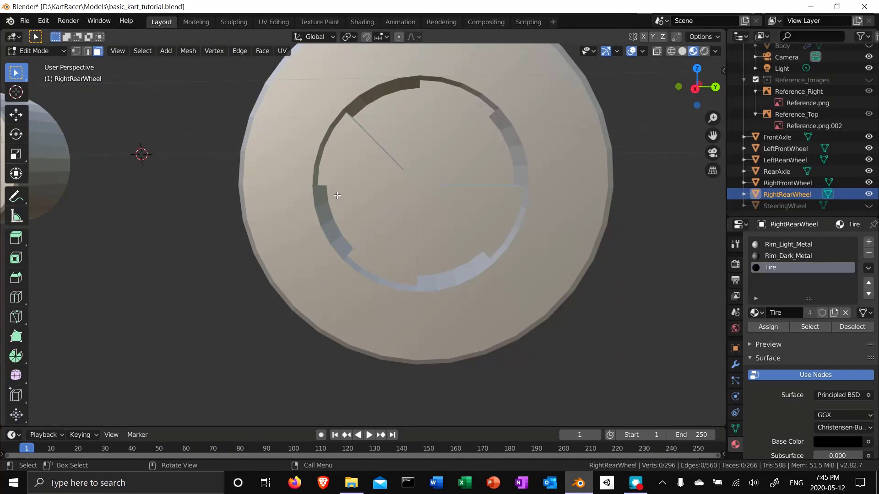
{"action": "key", "text": "Tab"}
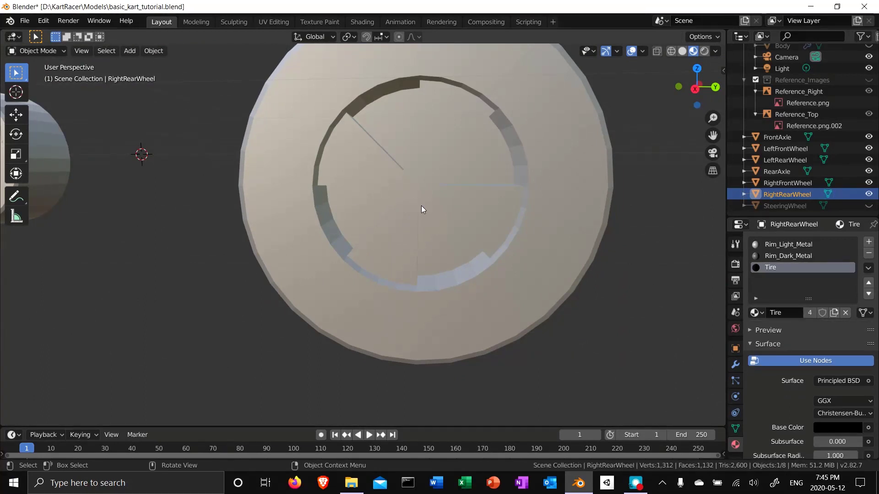
{"action": "left_click", "coordinate": [297, 190]}
{"action": "key", "text": "Tab"}
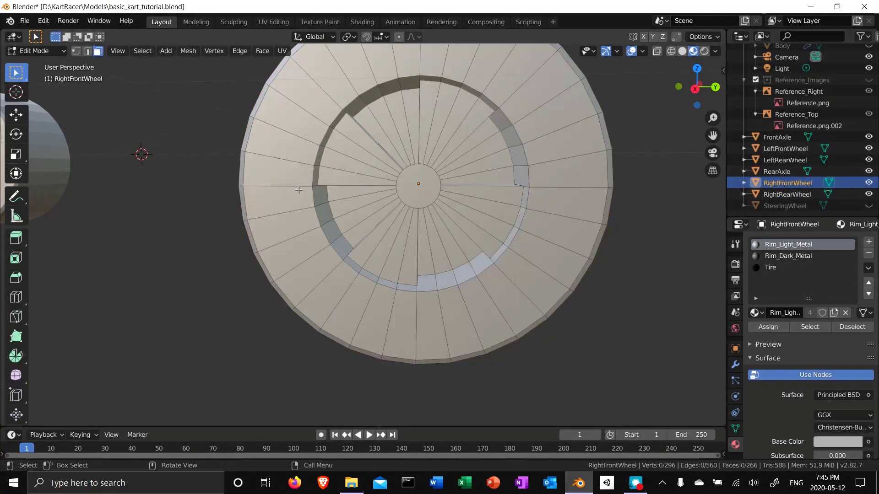
Select all recessed wedge faces in the four gaps between the right front wheel's spokes and assign them Rim_Dark_Metal
{"action": "left_click", "coordinate": [343, 192]}
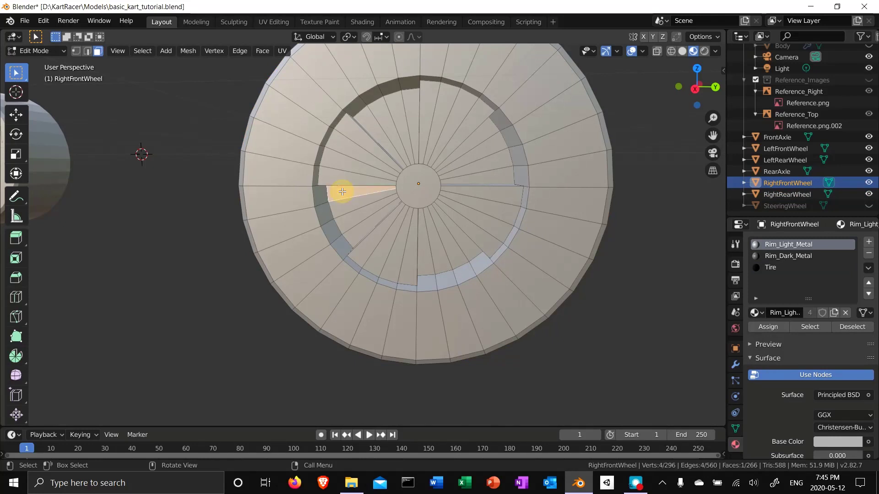
{"action": "left_click", "coordinate": [341, 205], "text": "shift"}
{"action": "left_click", "coordinate": [346, 222], "text": "shift"}
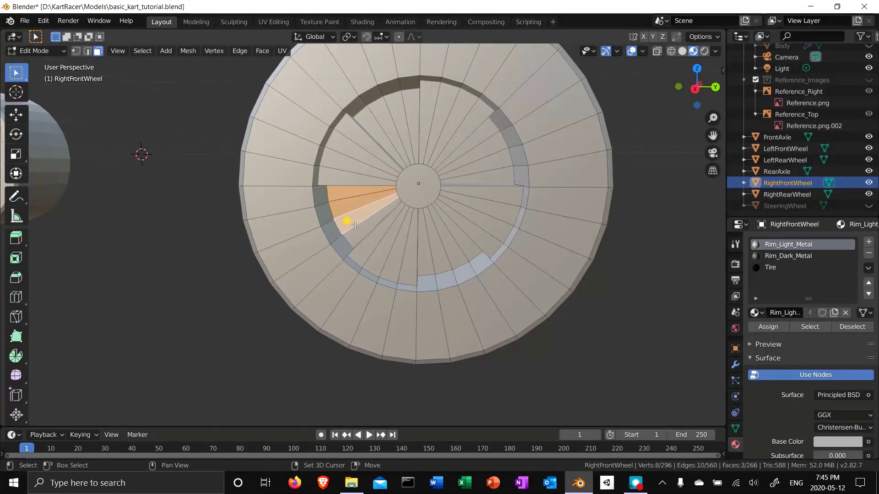
{"action": "left_click", "coordinate": [368, 236], "text": "shift"}
{"action": "left_click", "coordinate": [421, 252], "text": "shift"}
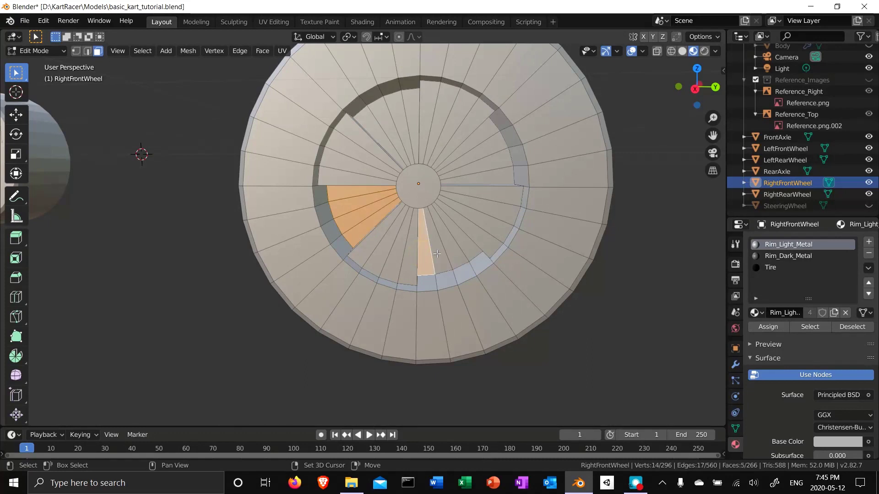
{"action": "left_click", "coordinate": [434, 247], "text": "shift"}
{"action": "left_click", "coordinate": [449, 242], "text": "shift"}
{"action": "left_click", "coordinate": [465, 243], "text": "shift"}
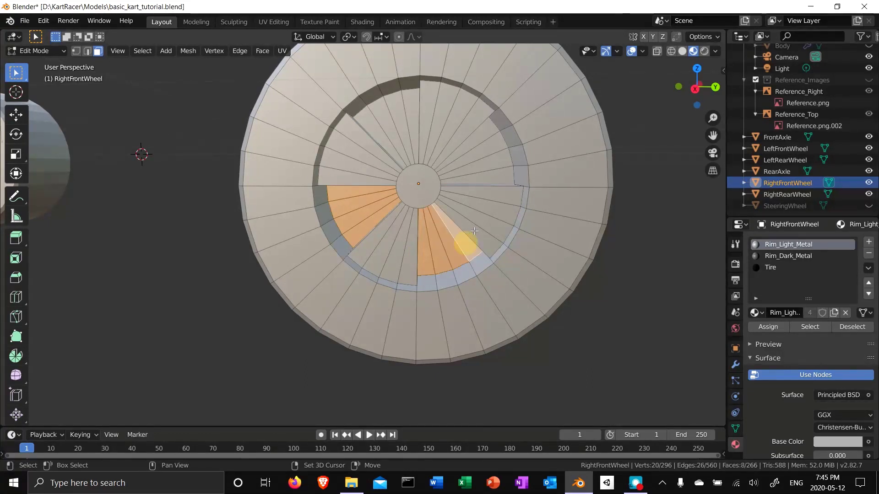
{"action": "left_click", "coordinate": [494, 179], "text": "shift"}
{"action": "left_click", "coordinate": [498, 164], "text": "shift"}
{"action": "left_click", "coordinate": [494, 147], "text": "shift"}
{"action": "left_click", "coordinate": [489, 126], "text": "shift"}
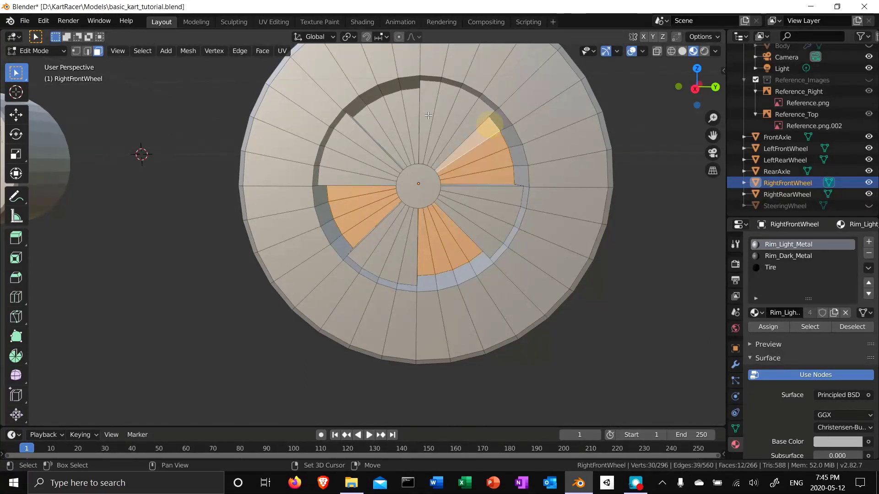
{"action": "left_click", "coordinate": [412, 114], "text": "shift"}
{"action": "left_click", "coordinate": [399, 115], "text": "shift"}
{"action": "left_click", "coordinate": [386, 117], "text": "shift"}
{"action": "left_click", "coordinate": [360, 118], "text": "shift"}
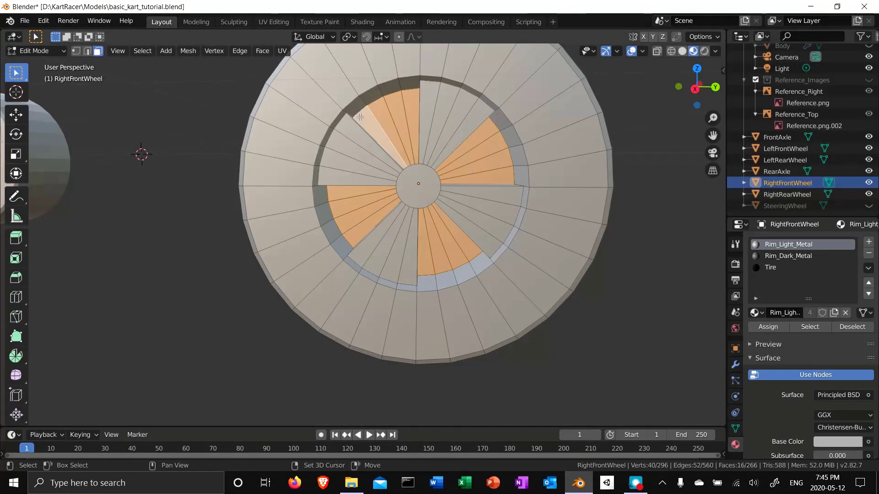
{"action": "left_click", "coordinate": [774, 256]}
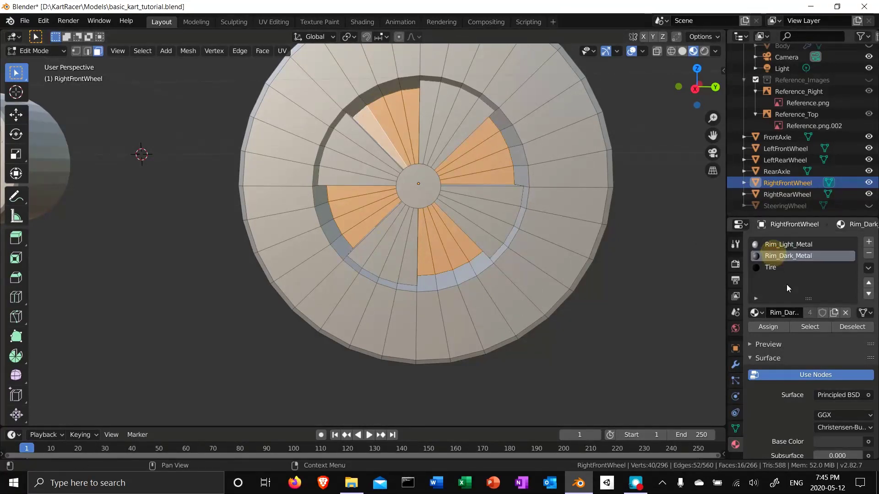
{"action": "left_click", "coordinate": [776, 326]}
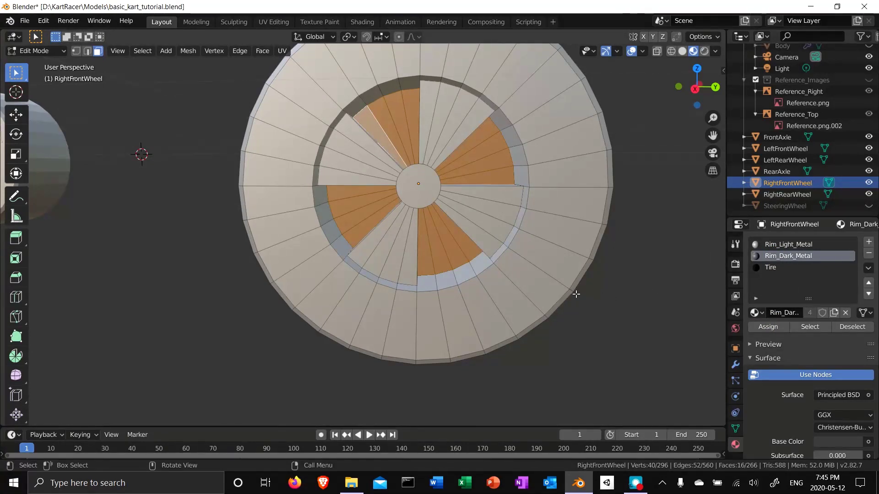
Clear the face selection and select most of the outer side ring faces around the right front wheel's rim
{"action": "key", "text": "c"}
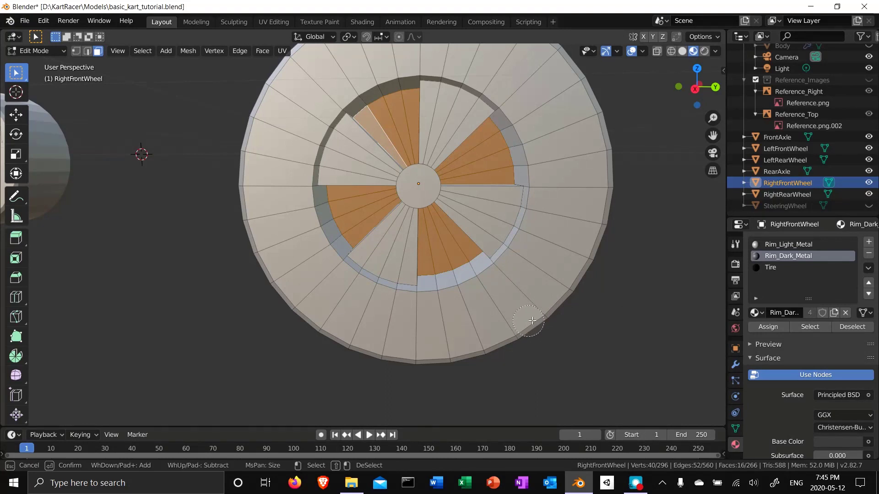
{"action": "key", "text": "Escape"}
{"action": "key", "text": "a"}
{"action": "key", "text": "a"}
{"action": "key", "text": "c"}
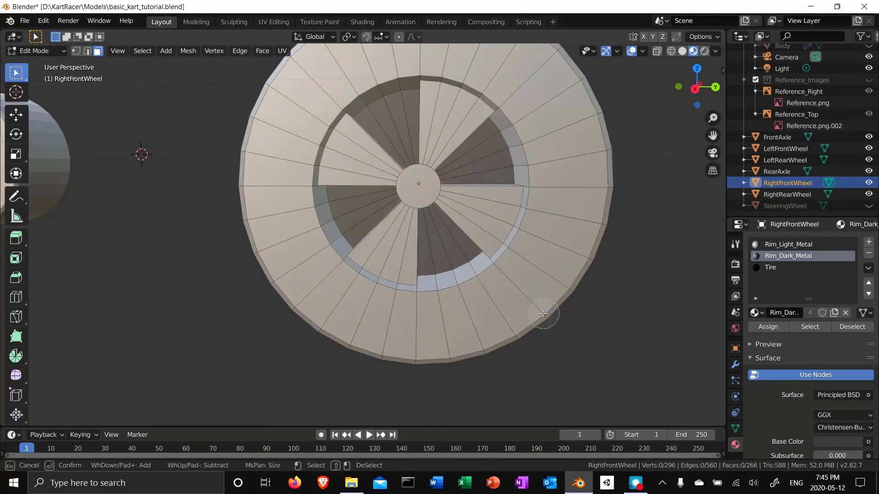
{"action": "mouse_move", "coordinate": [509, 324]}
{"action": "left_mouse_down"}
{"action": "mouse_move", "coordinate": [521, 320]}
{"action": "mouse_move", "coordinate": [561, 242]}
{"action": "mouse_move", "coordinate": [572, 174]}
{"action": "mouse_move", "coordinate": [560, 94]}
{"action": "mouse_move", "coordinate": [590, 137]}
{"action": "mouse_move", "coordinate": [604, 229]}
{"action": "mouse_move", "coordinate": [541, 306]}
{"action": "mouse_move", "coordinate": [440, 358]}
{"action": "mouse_move", "coordinate": [362, 352]}
{"action": "mouse_move", "coordinate": [296, 300]}
{"action": "mouse_move", "coordinate": [262, 265]}
{"action": "mouse_move", "coordinate": [256, 187]}
{"action": "left_mouse_up"}
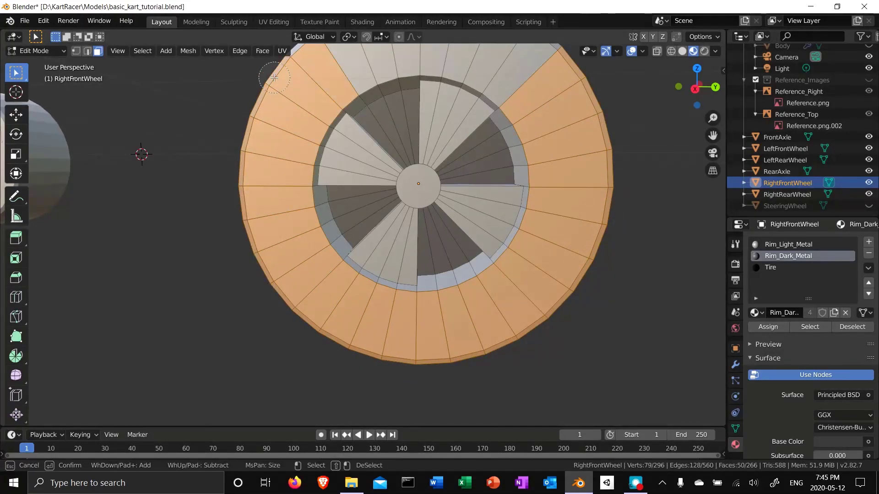
{"action": "right_click", "coordinate": [362, 72]}
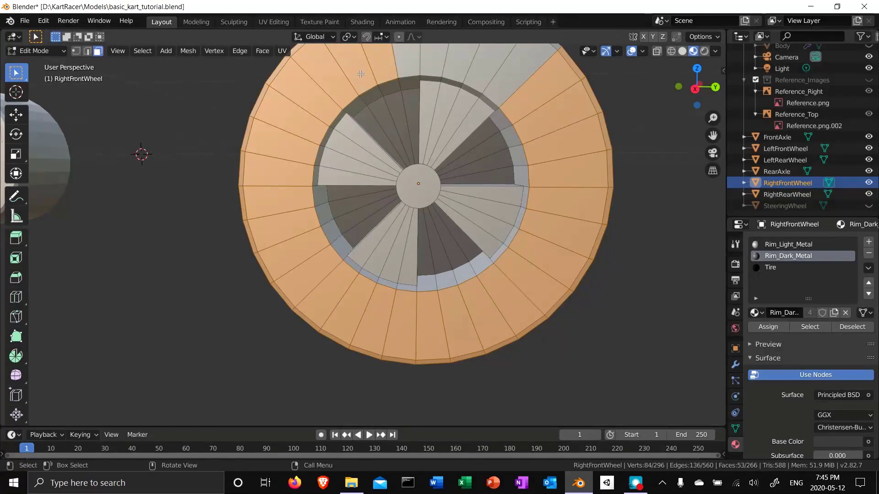
Add the remaining upper side ring faces, their bevel faces and the upper tread faces of the right front wheel to the selection
{"action": "middle_click_drag", "start_coordinate": [619, 167], "coordinate": [607, 207]}
{"action": "key", "text": "c"}
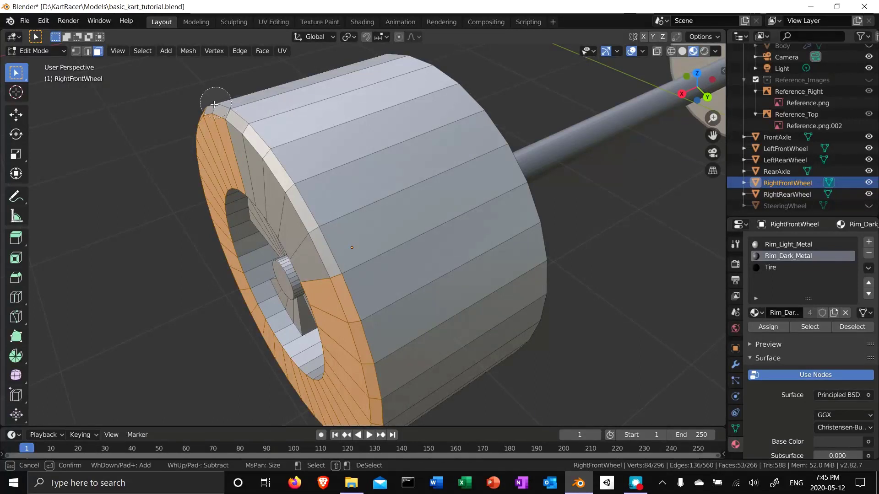
{"action": "mouse_move", "coordinate": [214, 105]}
{"action": "left_mouse_down"}
{"action": "mouse_move", "coordinate": [247, 165]}
{"action": "mouse_move", "coordinate": [304, 229]}
{"action": "mouse_move", "coordinate": [343, 250]}
{"action": "mouse_move", "coordinate": [447, 387]}
{"action": "mouse_move", "coordinate": [522, 332]}
{"action": "left_mouse_up"}
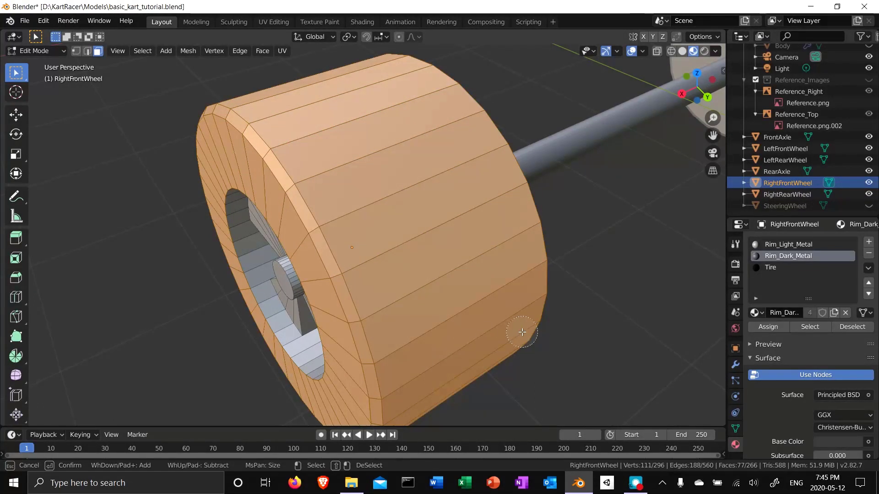
{"action": "right_click", "coordinate": [522, 332]}
Add the tread and bevel faces on the underside of the right front wheel to the selection
{"action": "scroll", "coordinate": [573, 325], "scroll_direction": "up", "scroll_amount": 5}
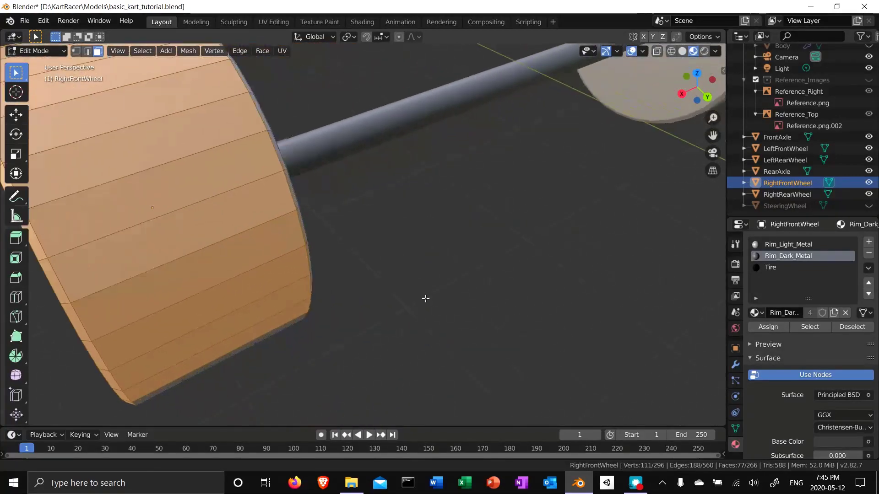
{"action": "scroll", "coordinate": [425, 299], "scroll_direction": "down", "scroll_amount": 2}
{"action": "middle_click_drag", "start_coordinate": [408, 288], "coordinate": [515, 205]}
{"action": "key", "text": "c"}
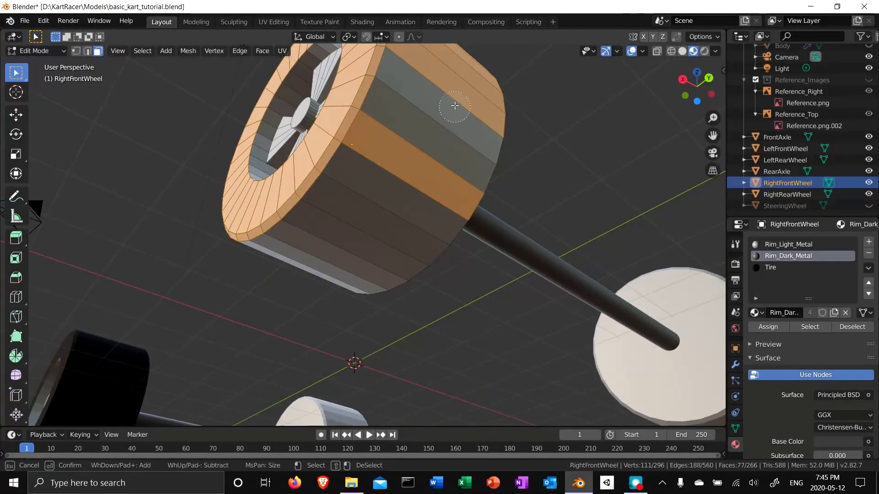
{"action": "left_click_drag", "start_coordinate": [452, 116], "coordinate": [295, 266]}
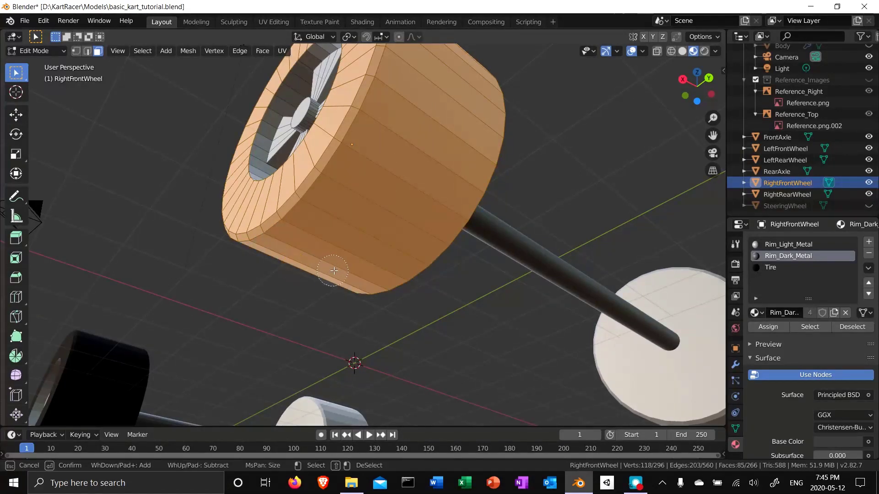
{"action": "key", "text": "Escape"}
Add the right front wheel's large inner face around the axle and the remaining tread faces to the selection
{"action": "mouse_move", "coordinate": [477, 291]}
{"action": "middle_mouse_down"}
{"action": "mouse_move", "coordinate": [393, 264]}
{"action": "mouse_move", "coordinate": [229, 300]}
{"action": "mouse_move", "coordinate": [225, 330]}
{"action": "mouse_move", "coordinate": [238, 330]}
{"action": "middle_mouse_up"}
{"action": "key", "text": "c"}
{"action": "mouse_move", "coordinate": [391, 280]}
{"action": "left_mouse_down"}
{"action": "mouse_move", "coordinate": [364, 232]}
{"action": "mouse_move", "coordinate": [341, 268]}
{"action": "mouse_move", "coordinate": [310, 291]}
{"action": "mouse_move", "coordinate": [351, 200]}
{"action": "mouse_move", "coordinate": [362, 111]}
{"action": "left_mouse_up"}
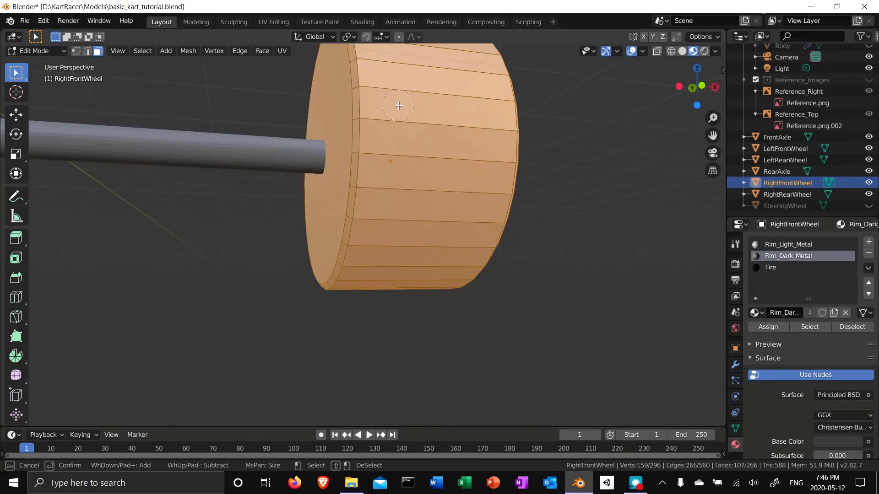
{"action": "key", "text": "Escape"}
{"action": "middle_click_drag", "start_coordinate": [411, 106], "coordinate": [441, 187]}
{"action": "key", "text": "c"}
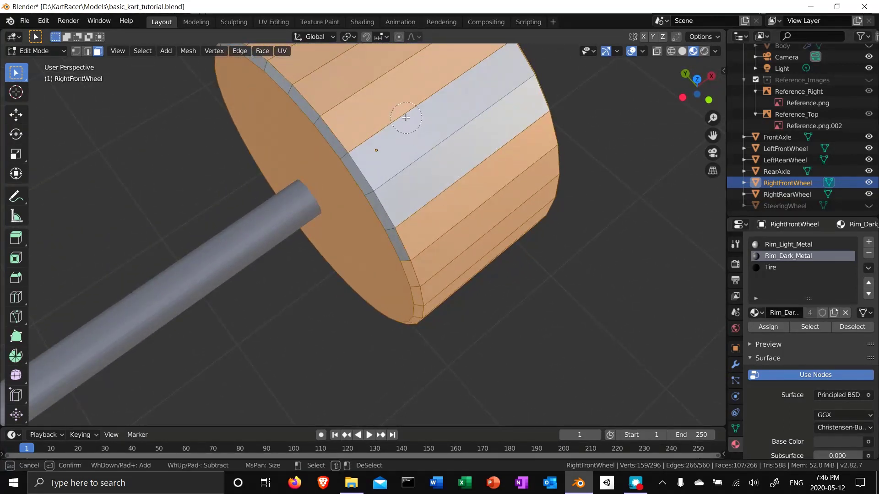
{"action": "mouse_move", "coordinate": [405, 117]}
{"action": "left_mouse_down"}
{"action": "mouse_move", "coordinate": [394, 137]}
{"action": "mouse_move", "coordinate": [343, 165]}
{"action": "left_mouse_up"}
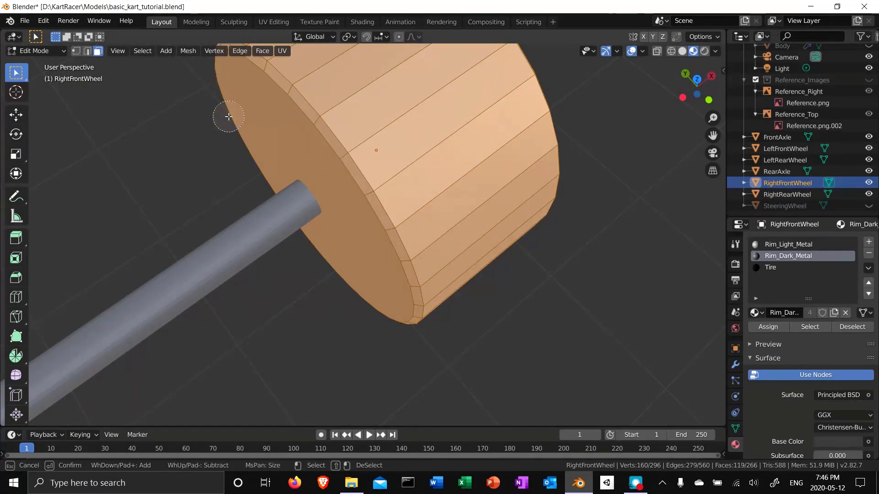
Add the remaining bevel faces around the inner edge of the right front wheel to the selection
{"action": "key", "text": "Escape"}
{"action": "mouse_move", "coordinate": [328, 275]}
{"action": "middle_mouse_down"}
{"action": "mouse_move", "coordinate": [425, 219]}
{"action": "mouse_move", "coordinate": [439, 253]}
{"action": "middle_mouse_up"}
{"action": "key", "text": "c"}
{"action": "left_click", "coordinate": [330, 173]}
{"action": "mouse_move", "coordinate": [330, 174]}
{"action": "left_mouse_down"}
{"action": "mouse_move", "coordinate": [337, 329]}
{"action": "mouse_move", "coordinate": [390, 337]}
{"action": "left_mouse_up"}
{"action": "key", "text": "Escape"}
{"action": "middle_click_drag", "start_coordinate": [391, 339], "coordinate": [360, 278]}
{"action": "left_click", "coordinate": [324, 238], "text": "shift"}
Assign the Tire material to the selected right front wheel faces and clear the selection
{"action": "left_click", "coordinate": [788, 244]}
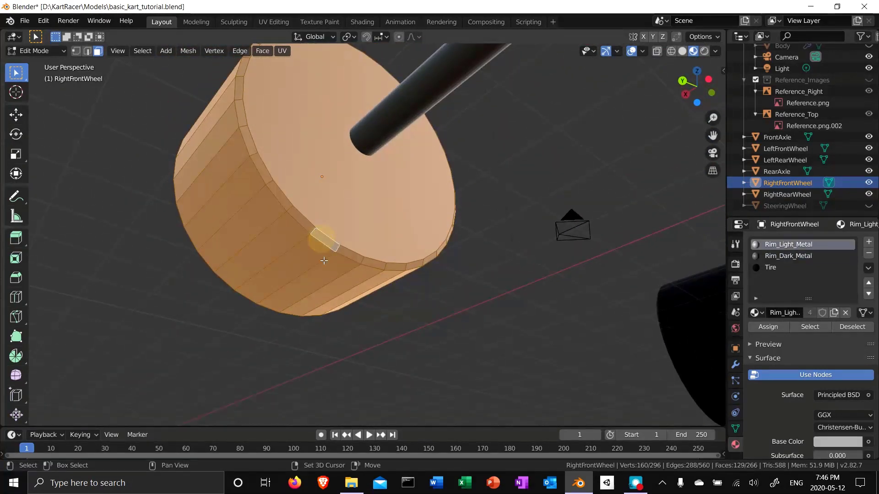
{"action": "left_click", "coordinate": [769, 267]}
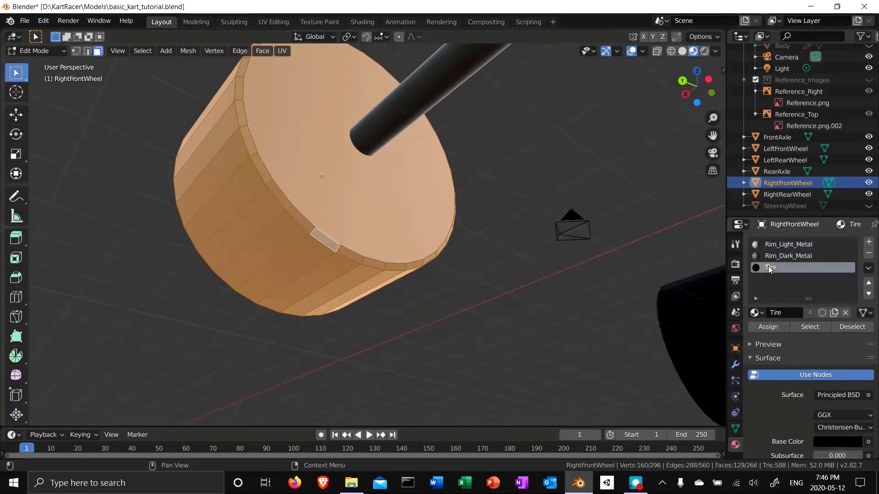
{"action": "left_click", "coordinate": [770, 327]}
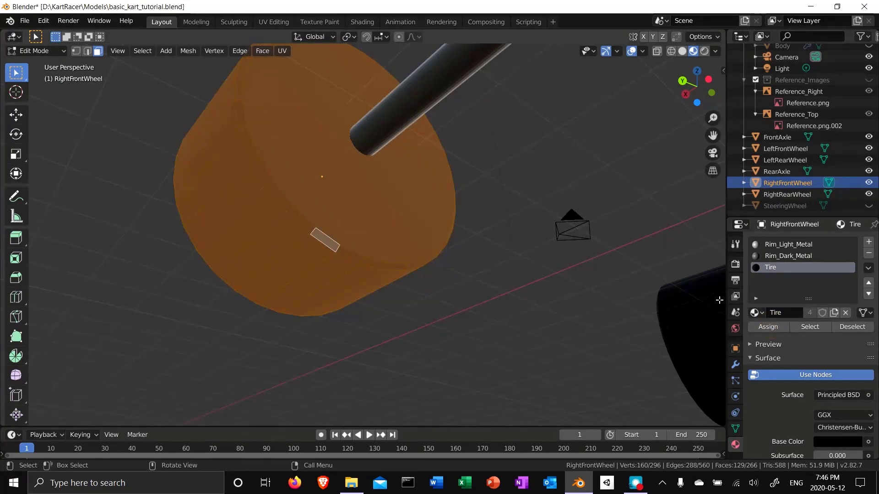
{"action": "left_click", "coordinate": [706, 296]}
Unhide the Body object in top view and leave editing of RightFrontWheel
{"action": "key", "text": "KP_7"}
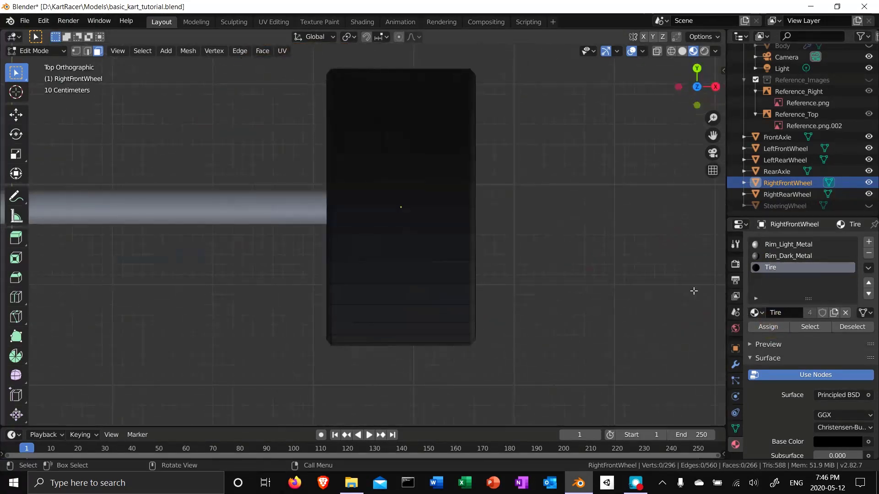
{"action": "scroll", "coordinate": [800, 129], "scroll_direction": "up", "scroll_amount": 2}
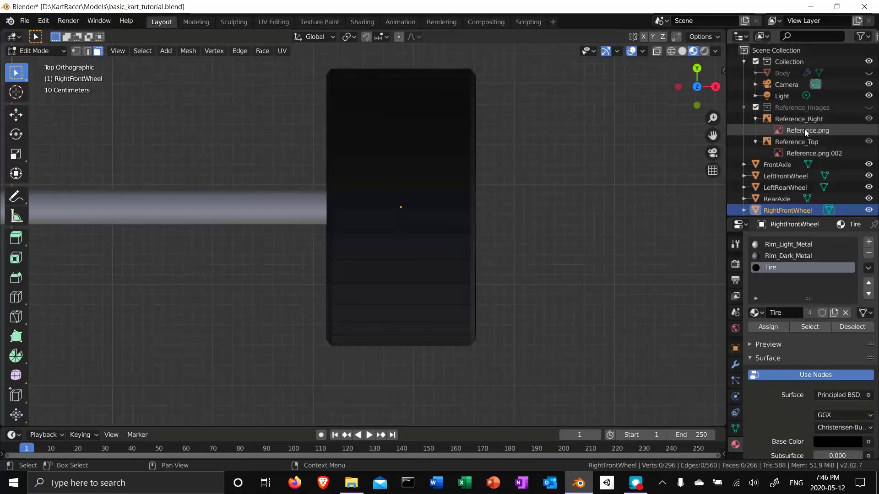
{"action": "left_click", "coordinate": [868, 73]}
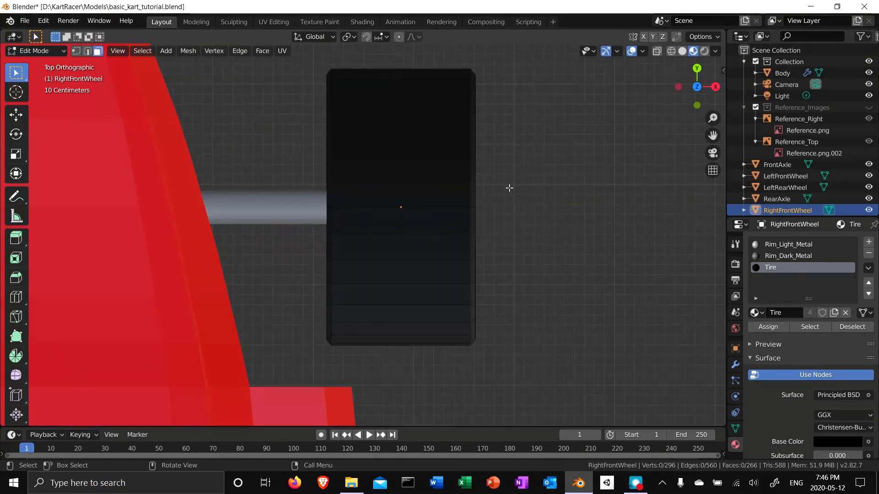
{"action": "scroll", "coordinate": [469, 234], "scroll_direction": "down", "scroll_amount": 6}
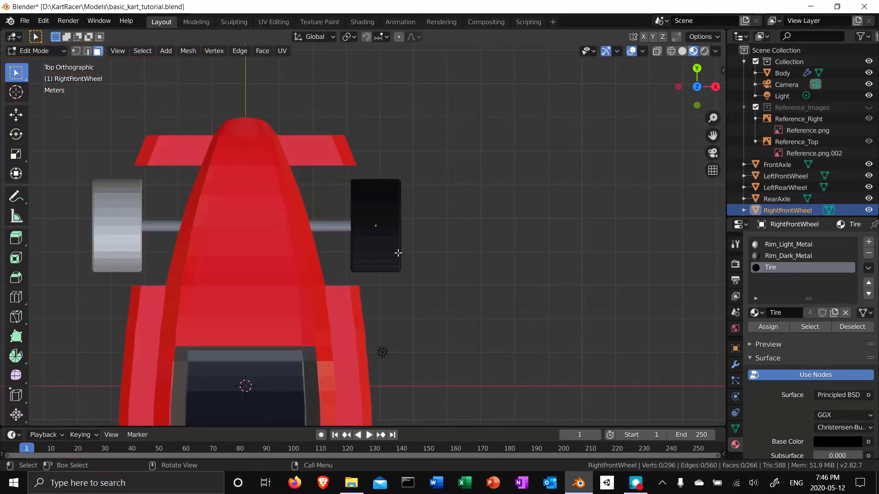
{"action": "key", "text": "Tab"}
Delete the uncolored LeftFrontWheel and LeftRearWheel objects
{"action": "middle_click_drag", "start_coordinate": [376, 332], "coordinate": [545, 254], "text": "shift"}
{"action": "left_click", "coordinate": [293, 182]}
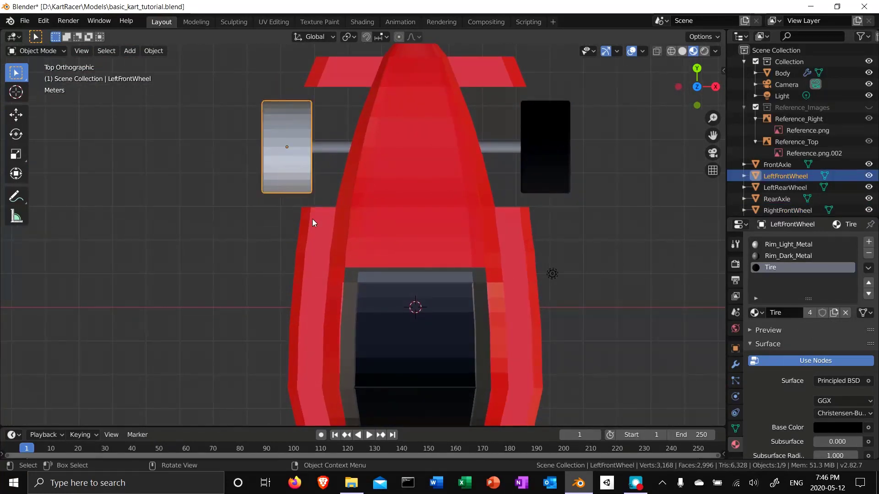
{"action": "key", "text": "x"}
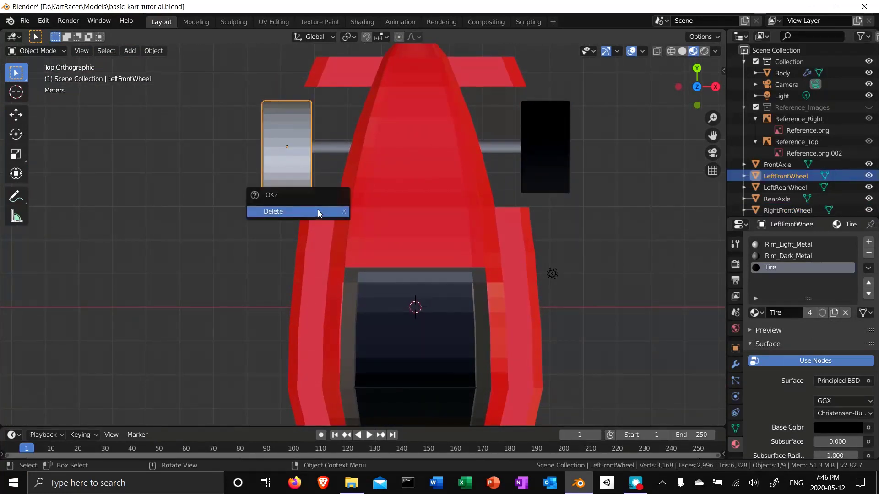
{"action": "left_click", "coordinate": [318, 210]}
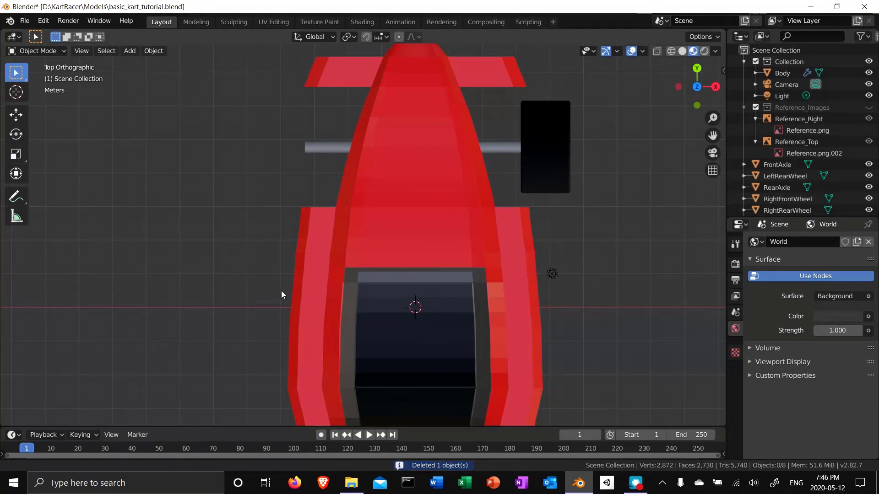
{"action": "middle_click_drag", "start_coordinate": [280, 294], "coordinate": [272, 143], "text": "shift"}
{"action": "left_click", "coordinate": [296, 342]}
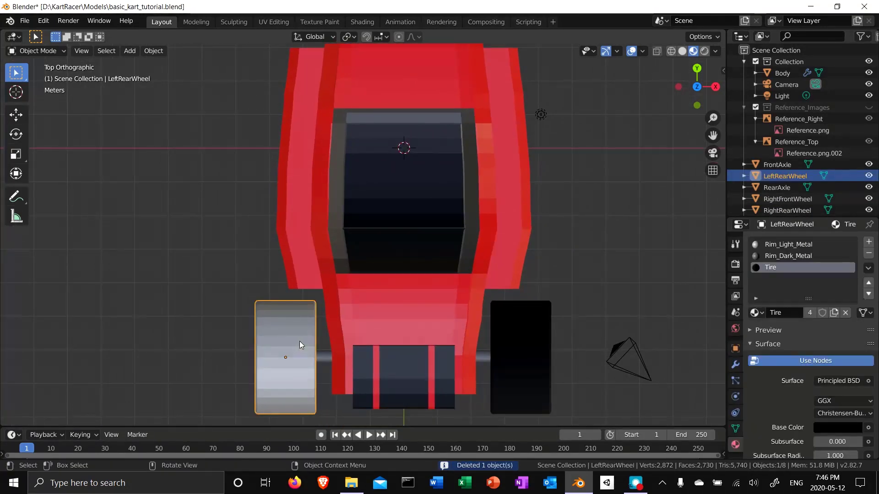
{"action": "key", "text": "x"}
{"action": "left_click", "coordinate": [301, 341]}
Duplicate RightRearWheel and RightFrontWheel together and move the copies about -7.78 m along X to the kart's left side
{"action": "left_click", "coordinate": [512, 348]}
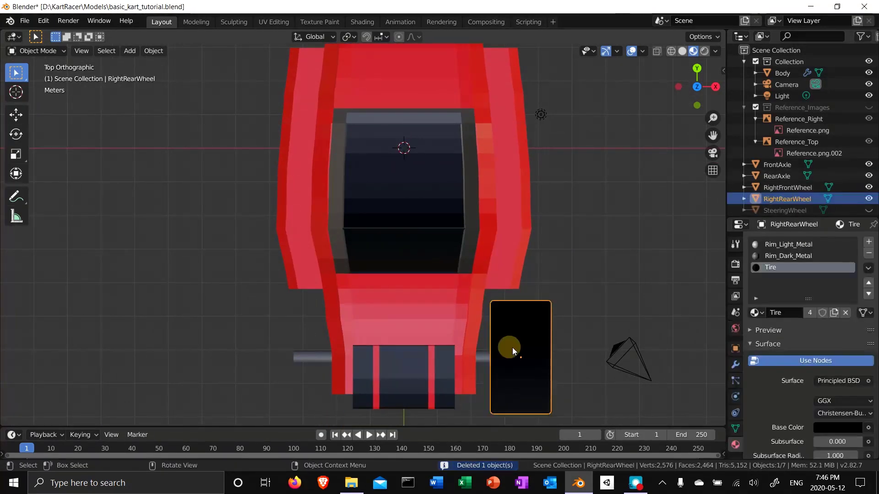
{"action": "middle_click_drag", "start_coordinate": [587, 198], "coordinate": [598, 301], "text": "shift"}
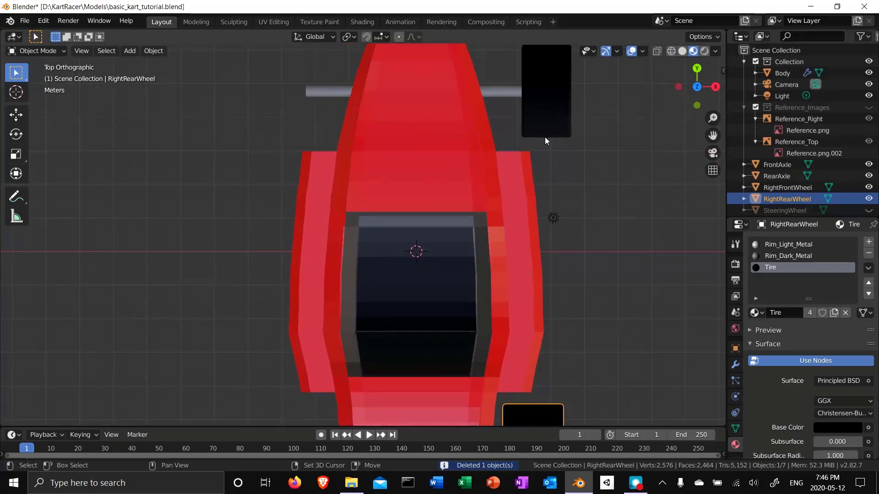
{"action": "left_click", "coordinate": [553, 119], "text": "shift"}
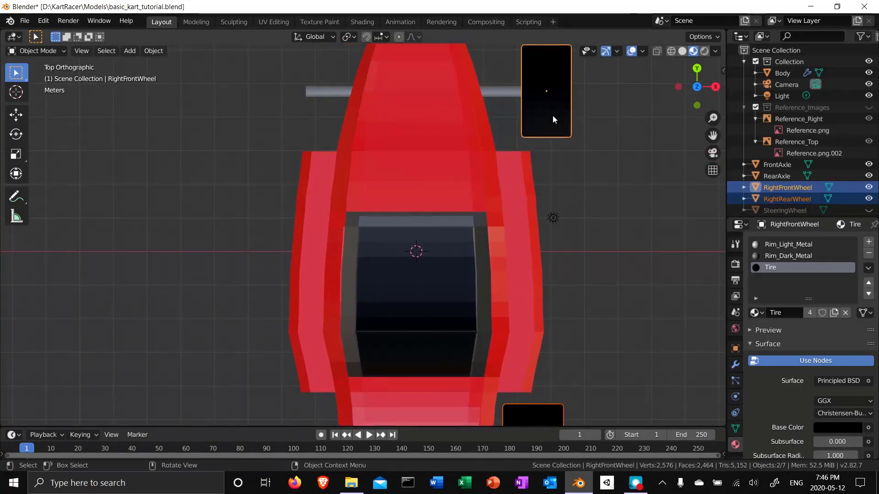
{"action": "key", "text": "shift+d"}
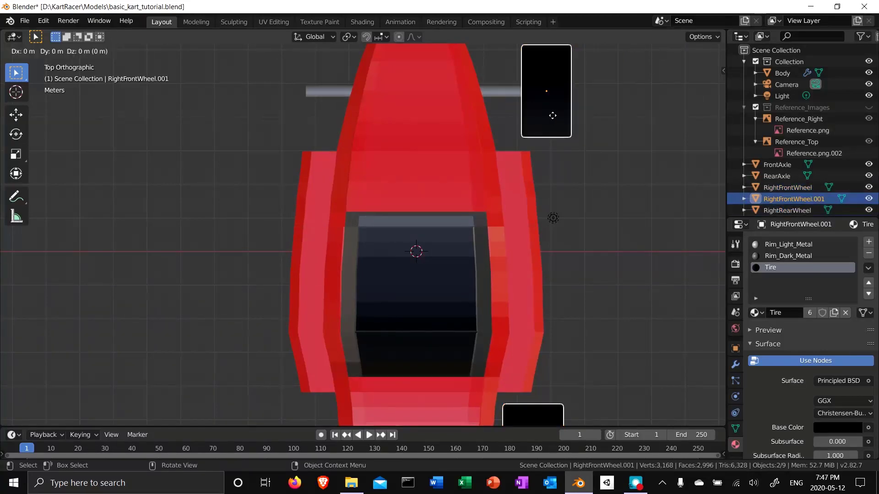
{"action": "key", "text": "x"}
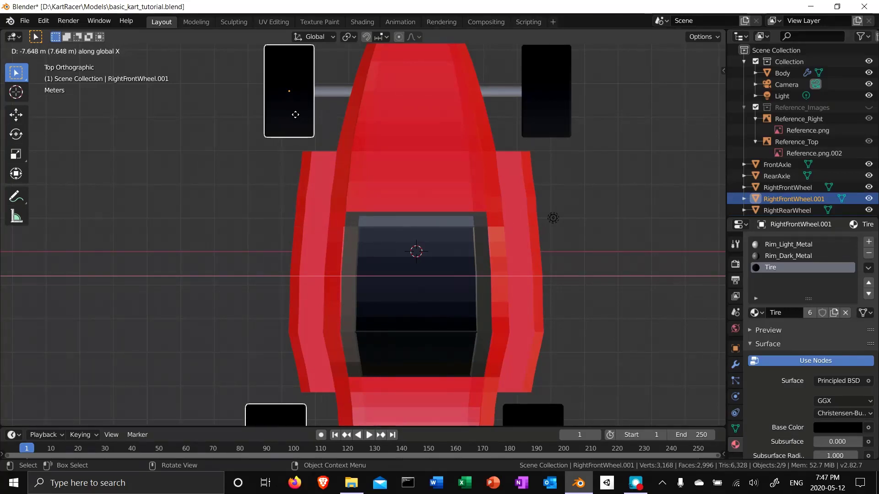
{"action": "left_click", "coordinate": [290, 114]}
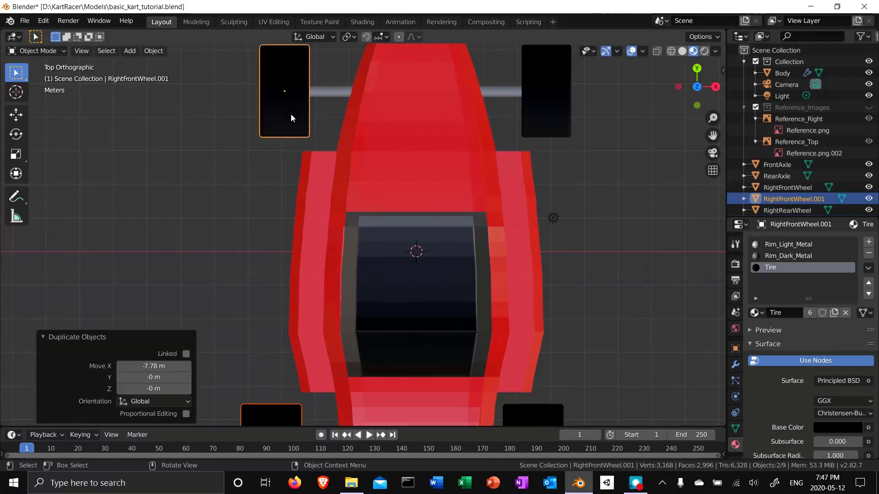
Move the duplicated rear wheel about 0.748 m along X toward the body
{"action": "left_click", "coordinate": [276, 420]}
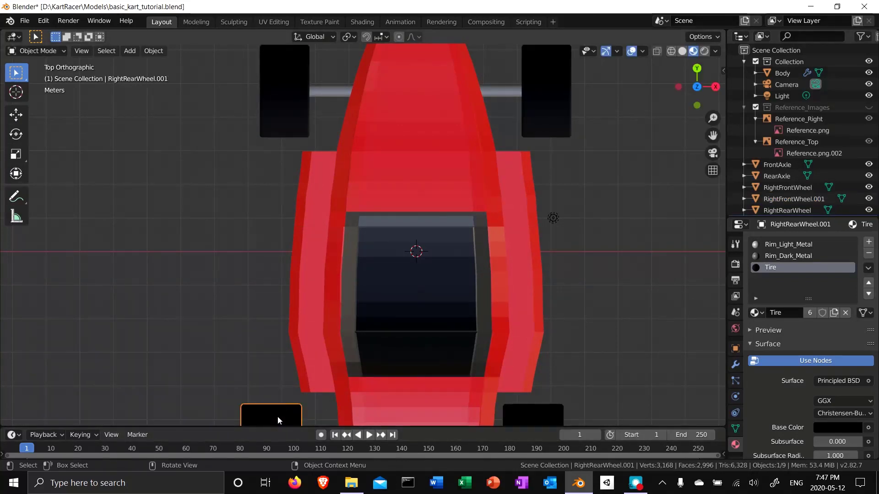
{"action": "key", "text": "g"}
{"action": "key", "text": "x"}
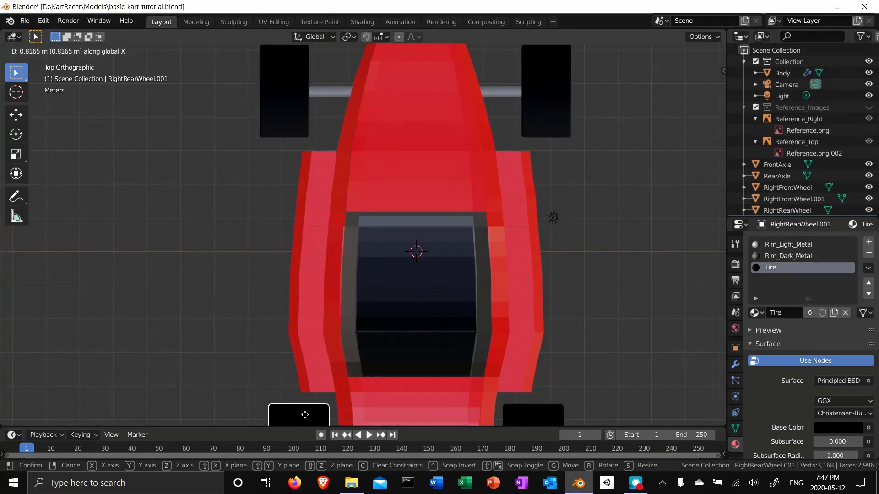
{"action": "left_click", "coordinate": [303, 415]}
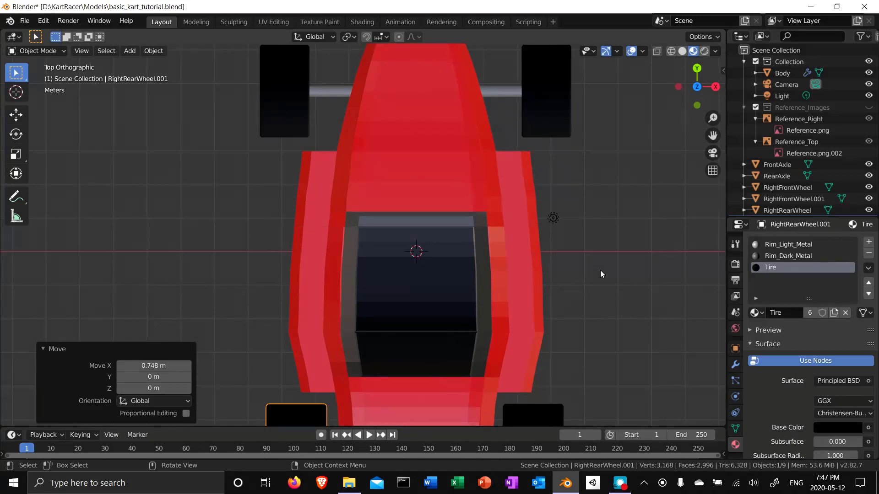
{"action": "middle_click_drag", "start_coordinate": [600, 270], "coordinate": [647, 252]}
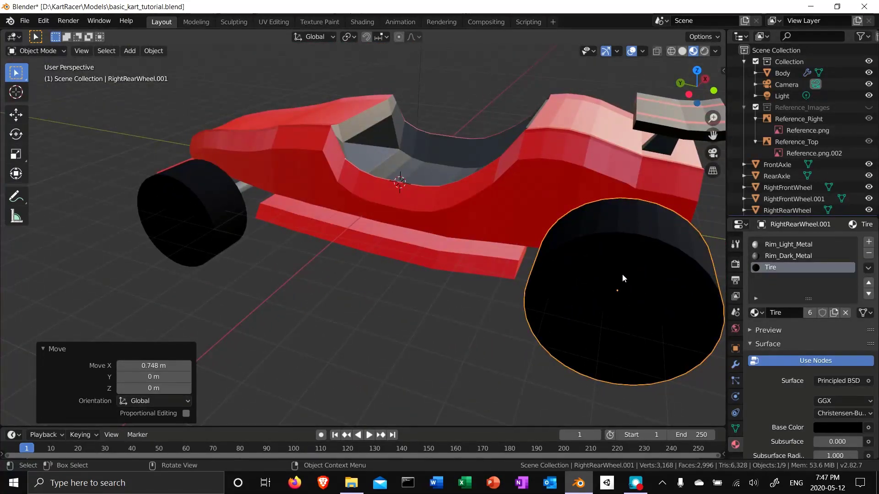
{"action": "type", "text": "gz180"}
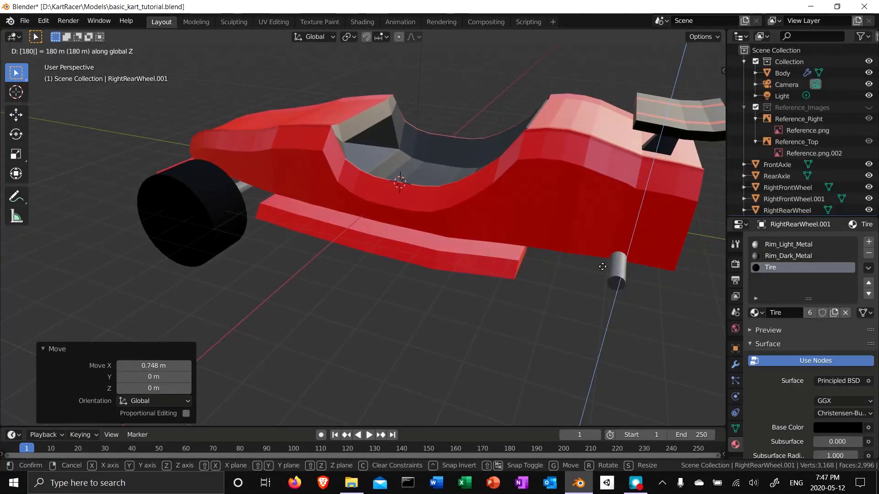
{"action": "key", "text": "Escape"}
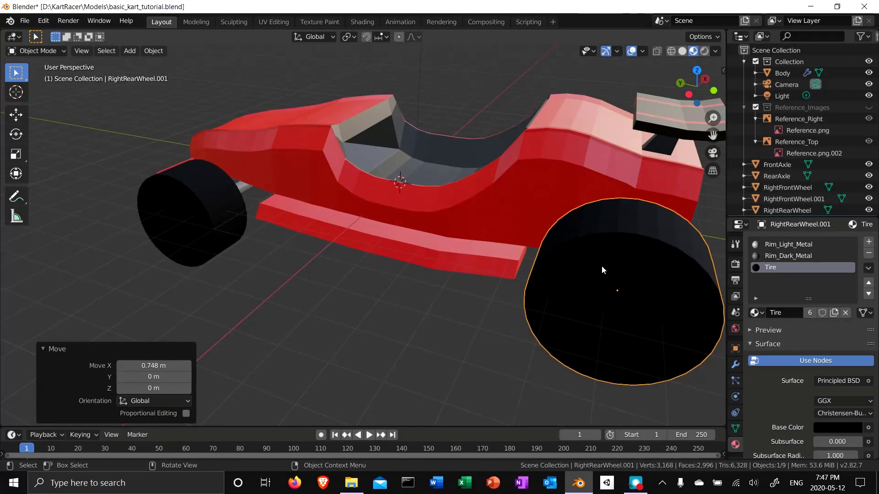
Rotate the duplicated rear wheel and the duplicated front wheel 180° each about the global Z axis so their rims face outward
{"action": "key", "text": "r"}
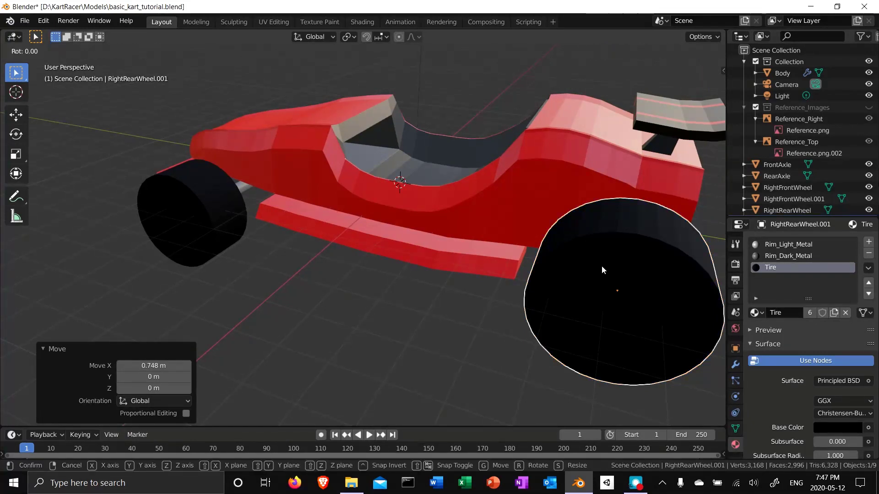
{"action": "type", "text": "z180"}
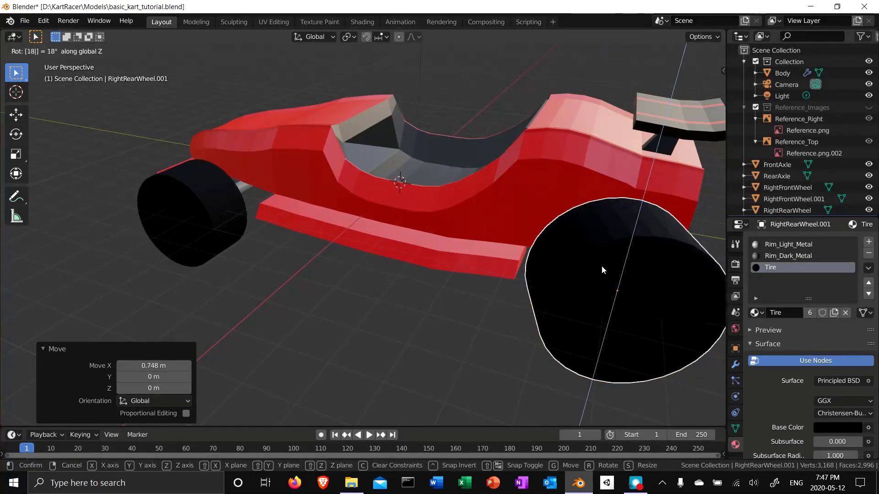
{"action": "key", "text": "Return"}
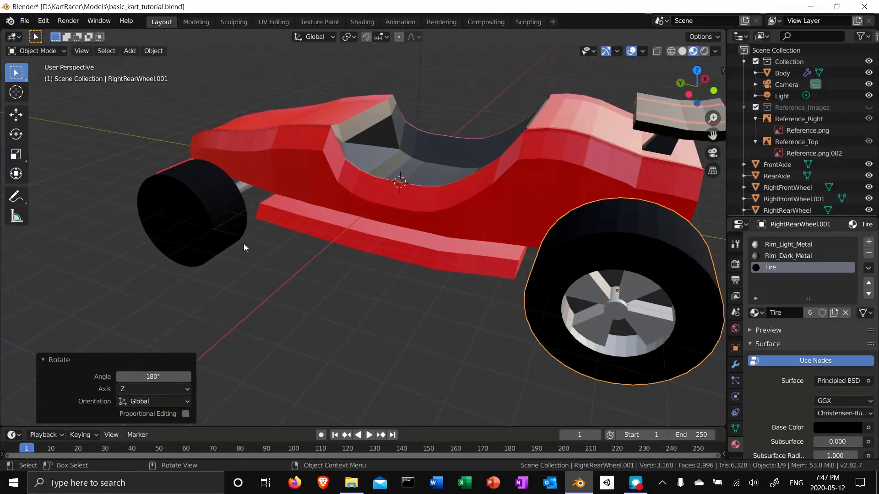
{"action": "left_click", "coordinate": [204, 235]}
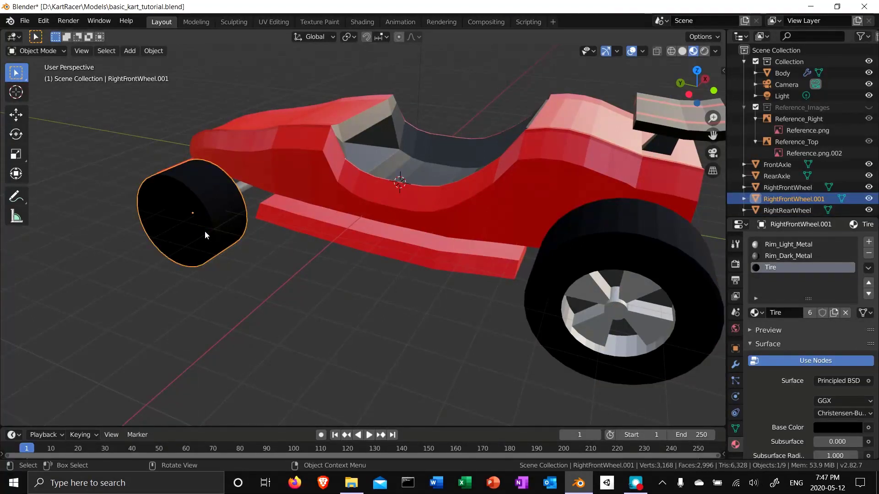
{"action": "type", "text": "rz1"}
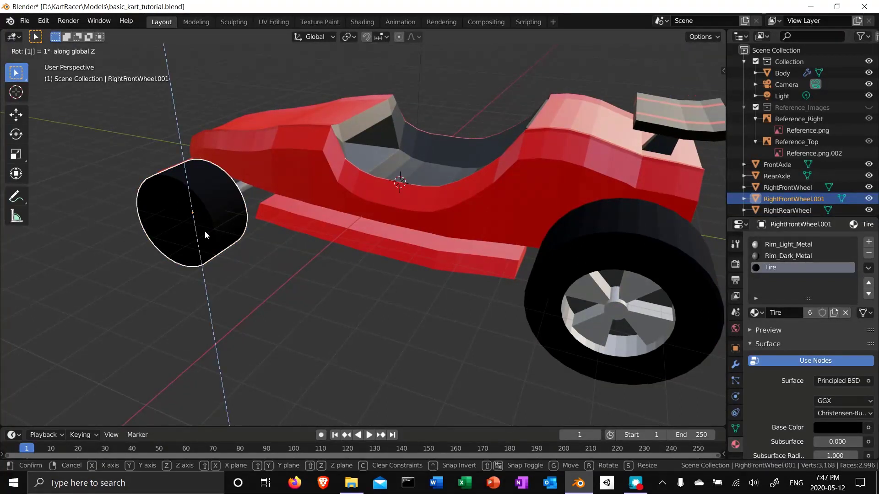
{"action": "type", "text": "80"}
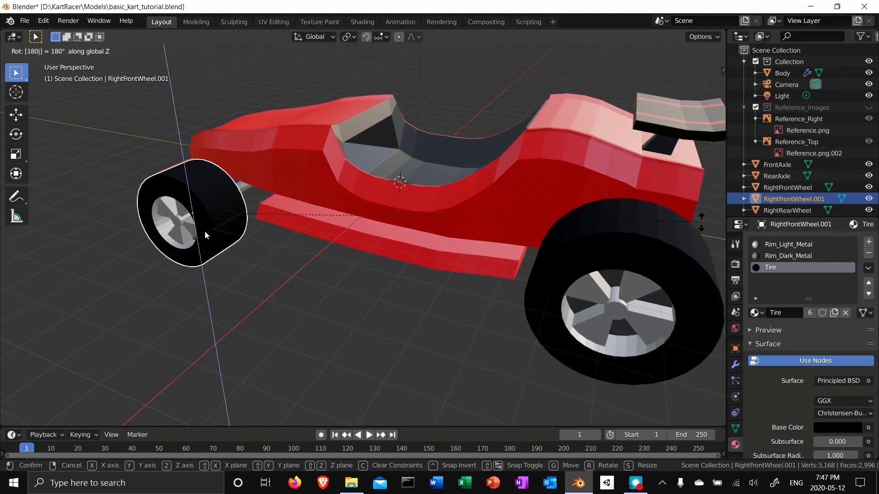
{"action": "key", "text": "Return"}
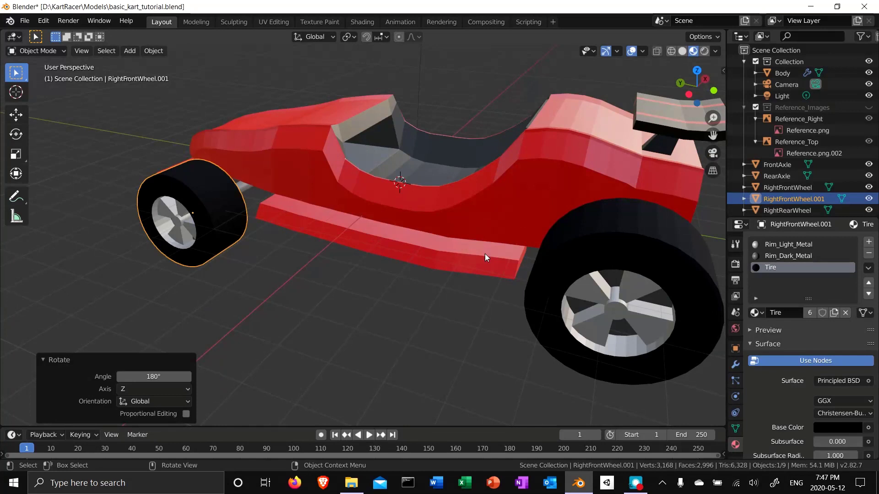
Rename RightFrontWheel.001 as LeftFrontWheel and RightRearWheel.001 as LeftRearWheel
{"action": "double_click", "coordinate": [795, 197]}
{"action": "type", "text": "LeftFrontW"}
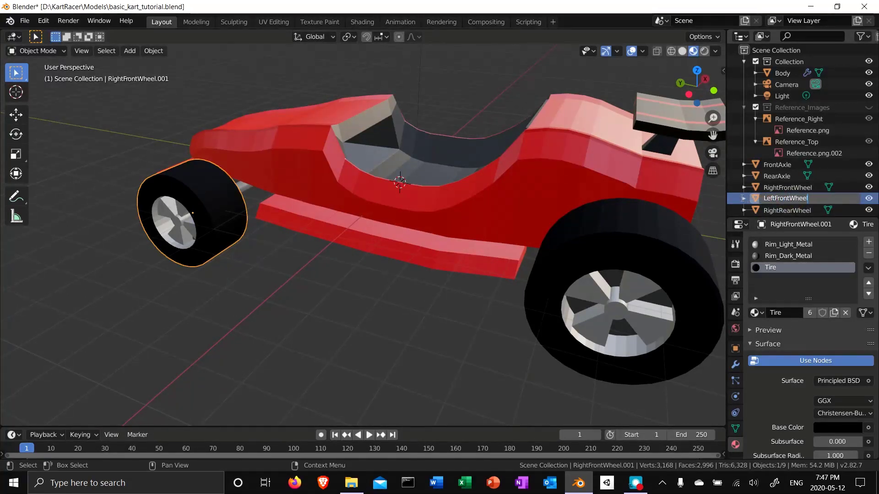
{"action": "key", "text": "Return"}
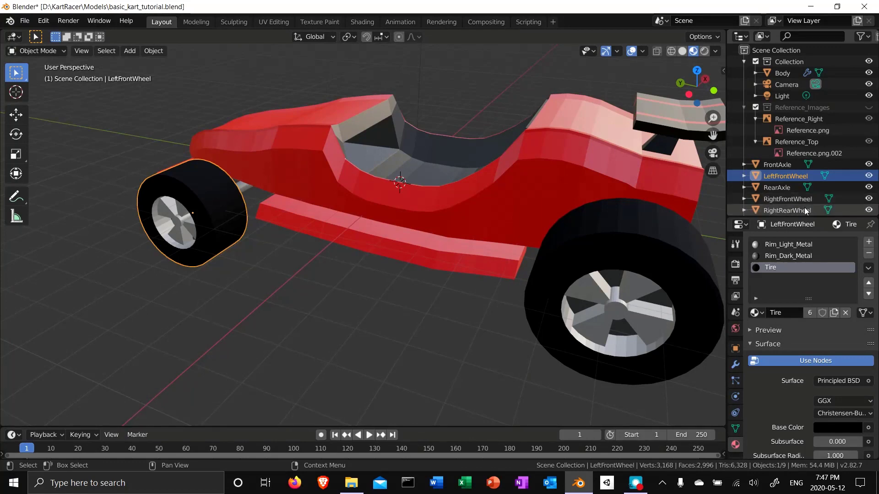
{"action": "scroll", "coordinate": [812, 198], "scroll_direction": "down", "scroll_amount": 2}
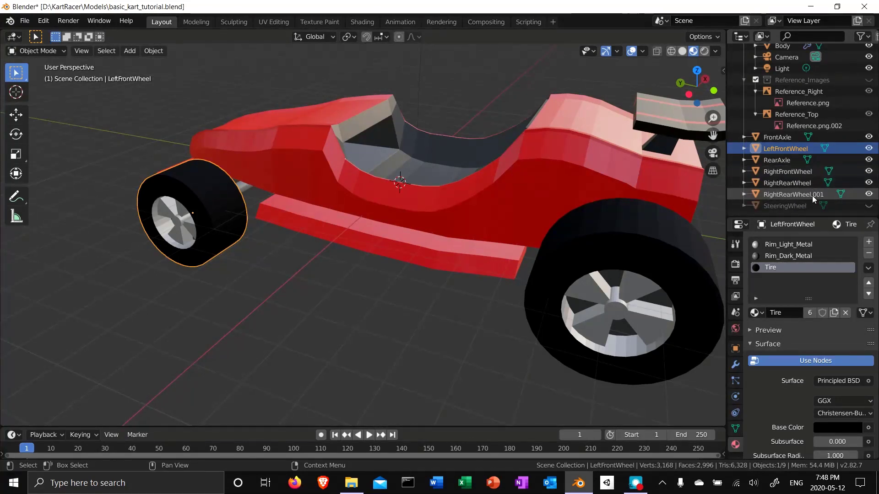
{"action": "double_click", "coordinate": [811, 196]}
{"action": "type", "text": "LeftRear"}
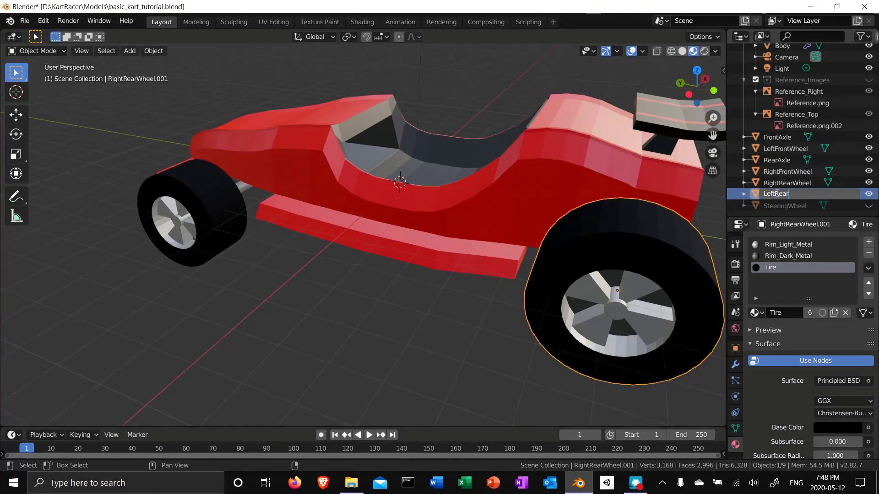
{"action": "type", "text": "Wheel"}
{"action": "key", "text": "Return"}
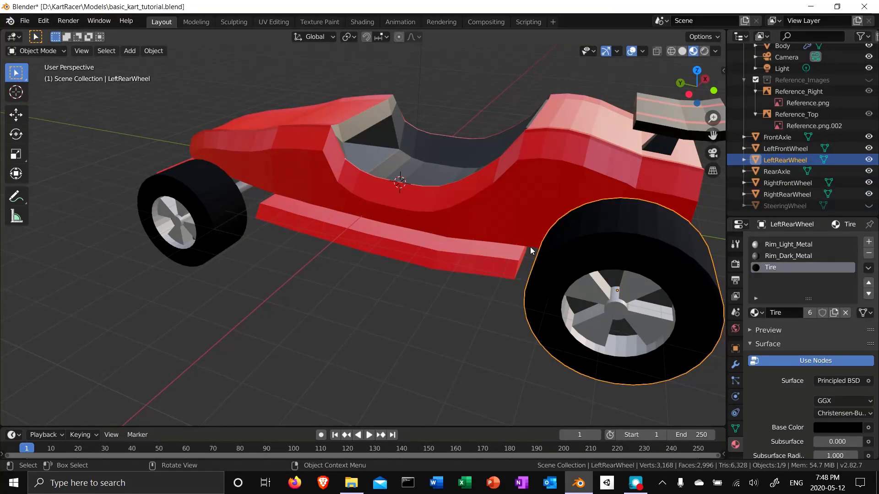
Unhide the SteeringWheel object and inspect the assembled kart from the front and left side
{"action": "scroll", "coordinate": [835, 100], "scroll_direction": "up", "scroll_amount": 2}
{"action": "scroll", "coordinate": [831, 140], "scroll_direction": "down", "scroll_amount": 2}
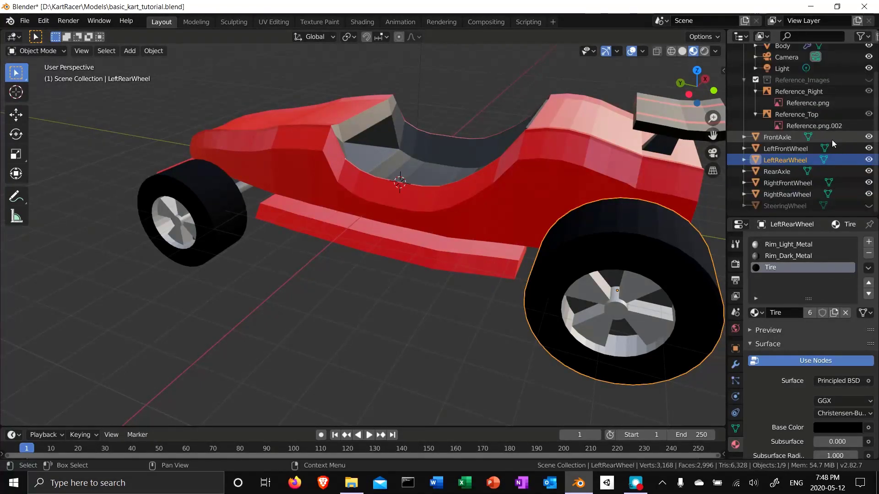
{"action": "left_click", "coordinate": [868, 205]}
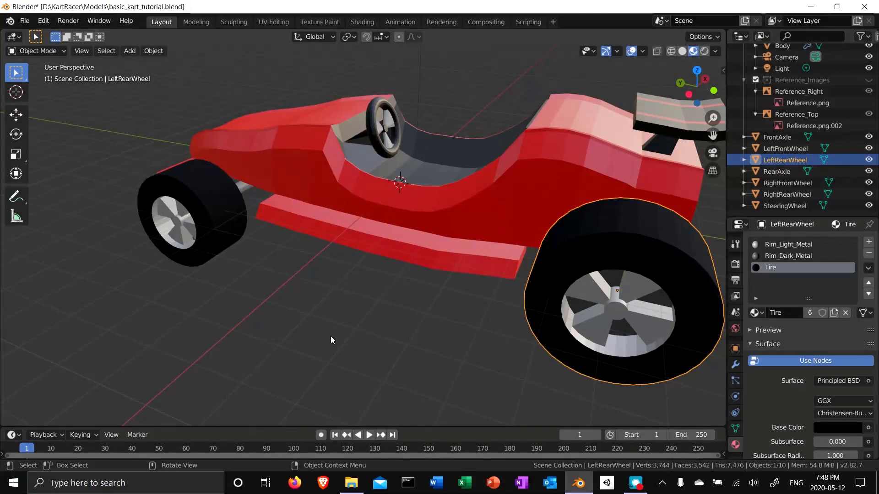
{"action": "middle_click_drag", "start_coordinate": [330, 336], "coordinate": [559, 291]}
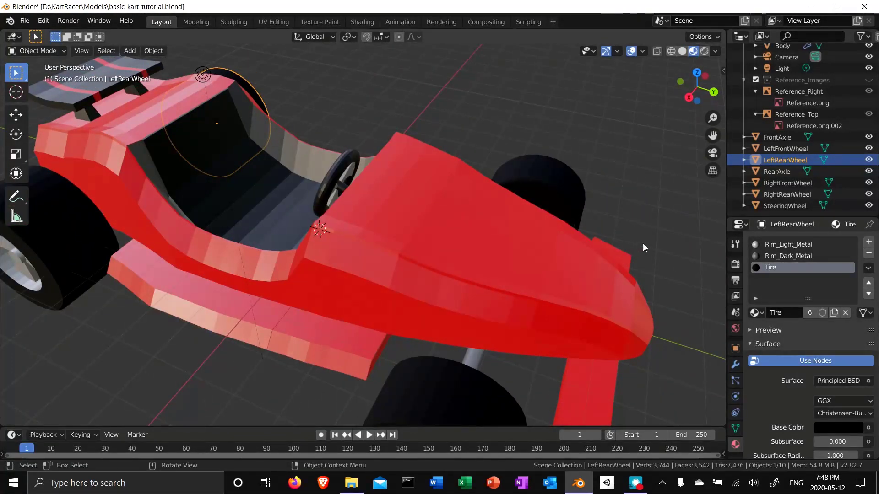
{"action": "middle_click_drag", "start_coordinate": [643, 243], "coordinate": [528, 213]}
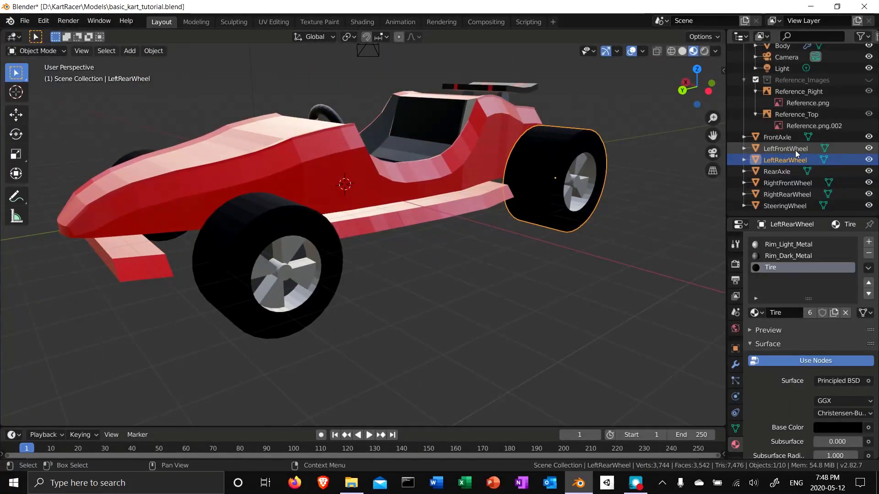
Delete the Camera and Light objects from the scene
{"action": "scroll", "coordinate": [815, 161], "scroll_direction": "up", "scroll_amount": 3}
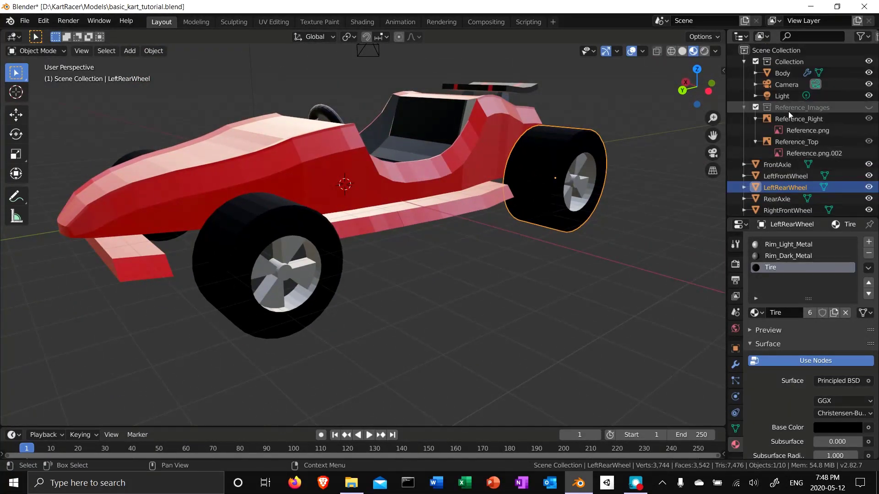
{"action": "left_click", "coordinate": [790, 84]}
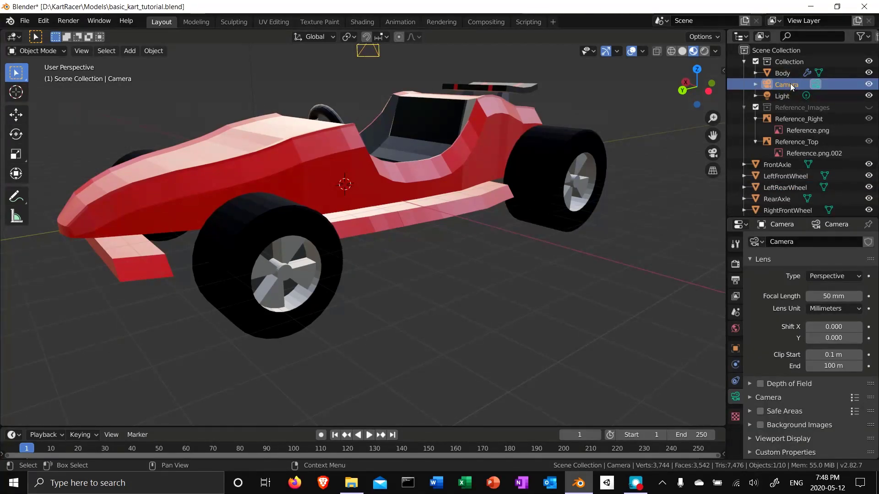
{"action": "right_click", "coordinate": [790, 83]}
{"action": "left_click", "coordinate": [755, 112]}
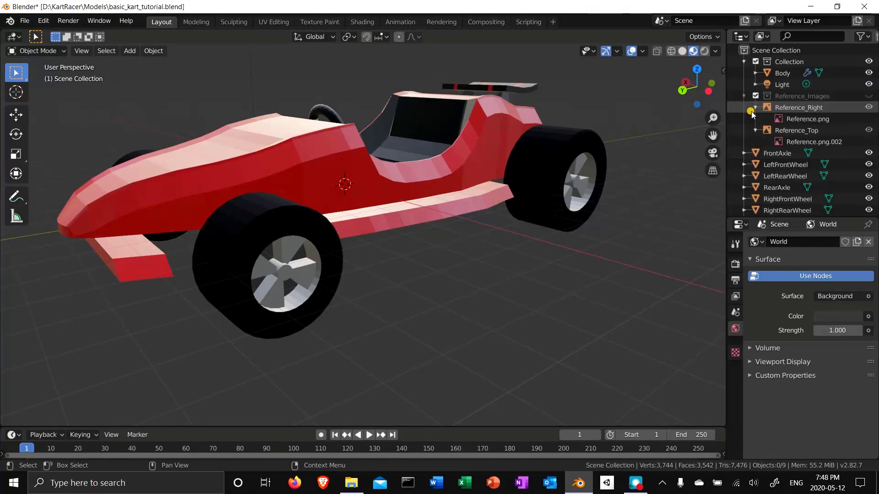
{"action": "left_click", "coordinate": [785, 83]}
{"action": "right_click", "coordinate": [782, 83]}
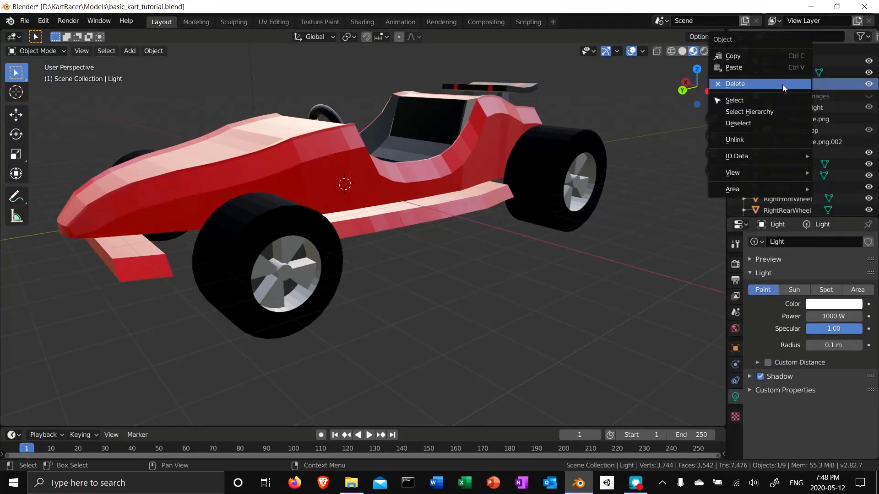
{"action": "left_click", "coordinate": [749, 84]}
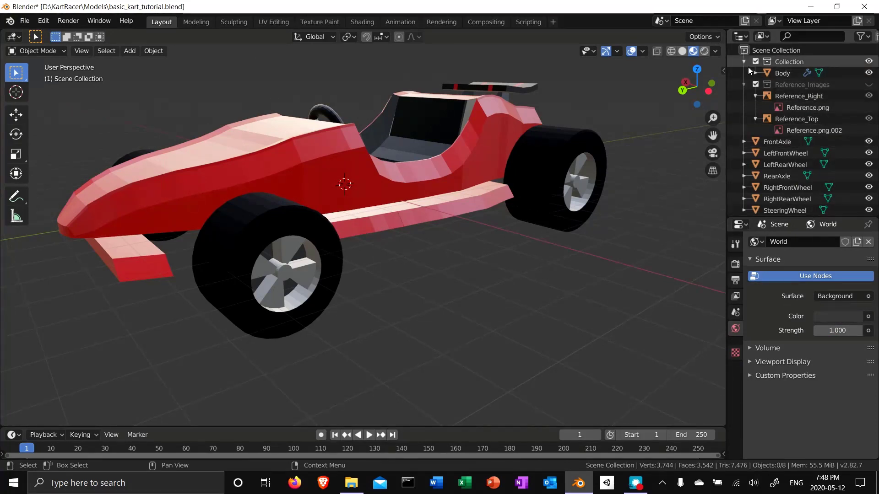
Delete the Reference_Right image, the Reference_Images collection and the remaining Reference_Top image
{"action": "right_click", "coordinate": [797, 95]}
{"action": "left_click", "coordinate": [787, 95]}
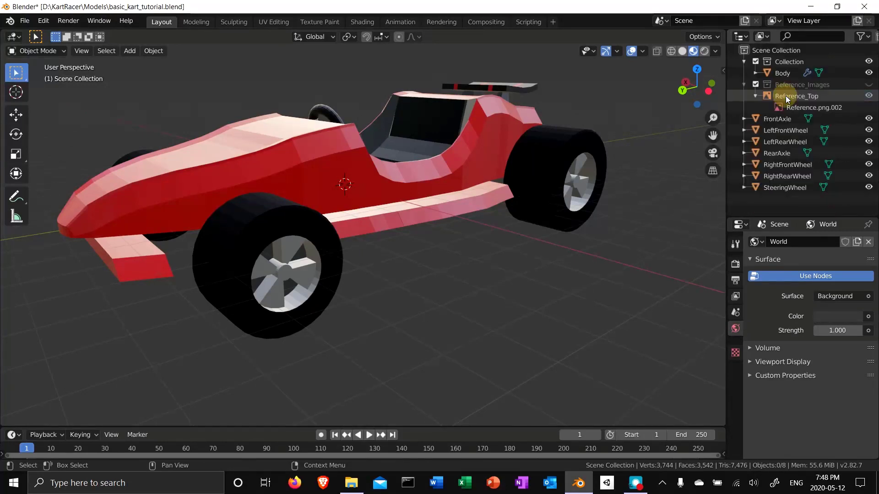
{"action": "right_click", "coordinate": [792, 83]}
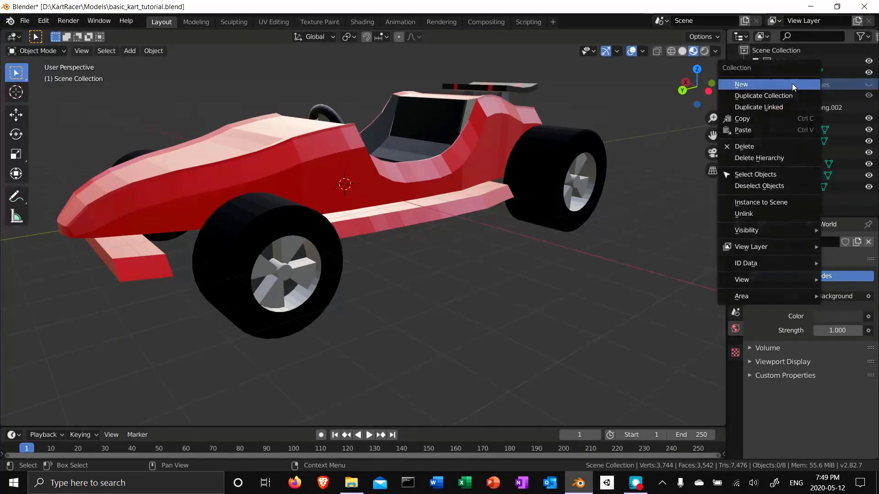
{"action": "left_click", "coordinate": [765, 146]}
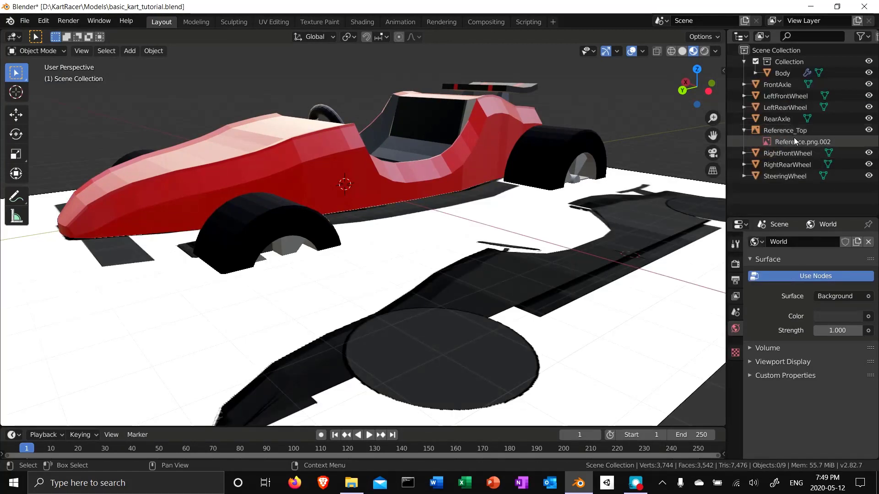
{"action": "left_click", "coordinate": [784, 132]}
{"action": "right_click", "coordinate": [783, 131]}
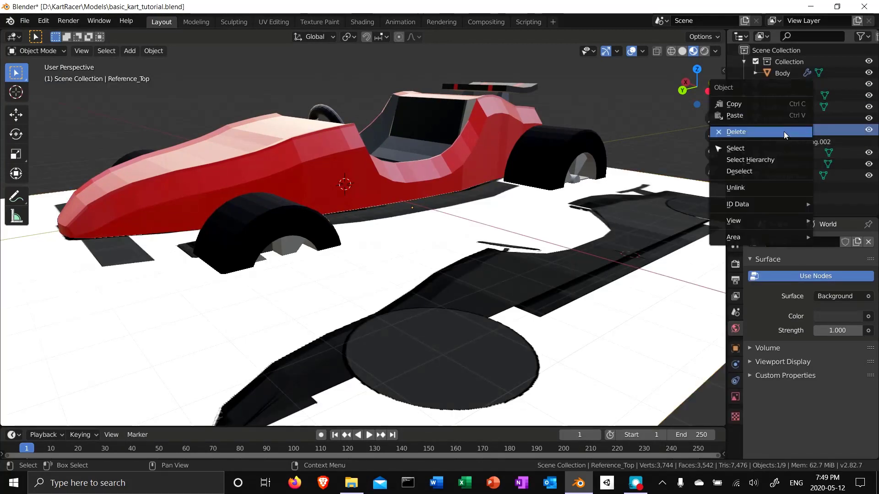
{"action": "left_click", "coordinate": [768, 134]}
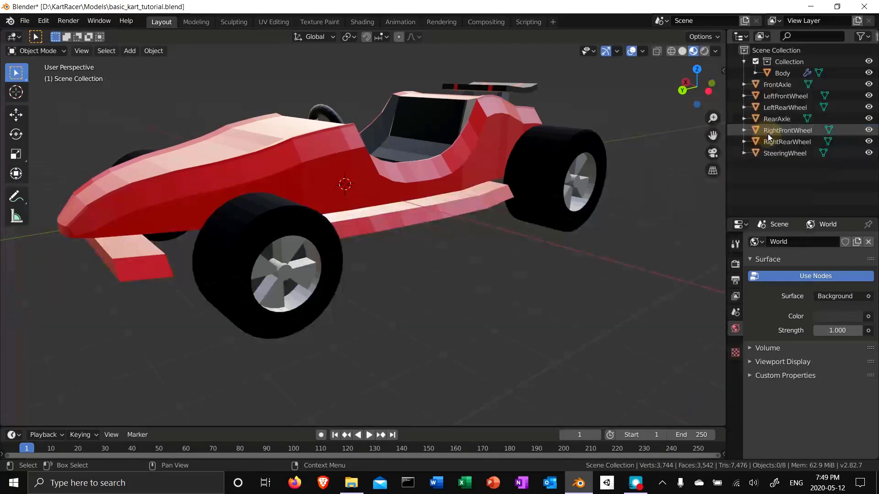
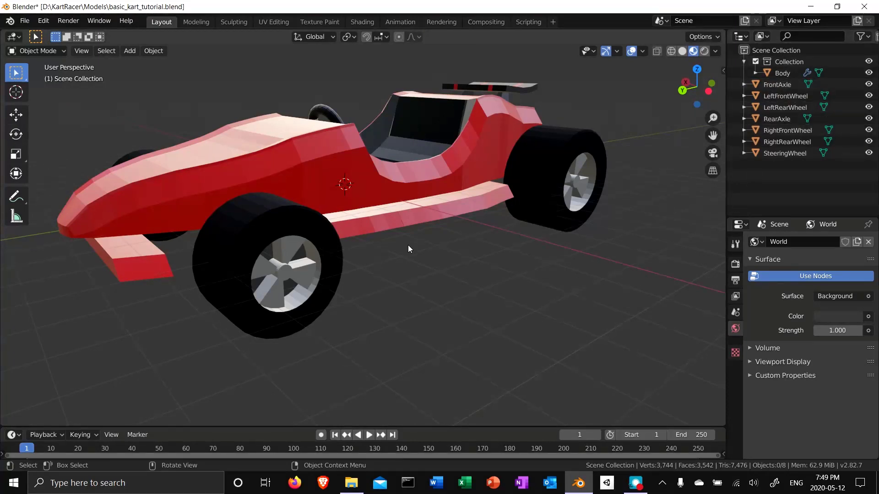
Save the Blender file and export the kart in FBX format as basic_kart_tutorial.fbx to D:\KartRacer\Models
{"action": "middle_click_drag", "start_coordinate": [408, 245], "coordinate": [458, 255]}
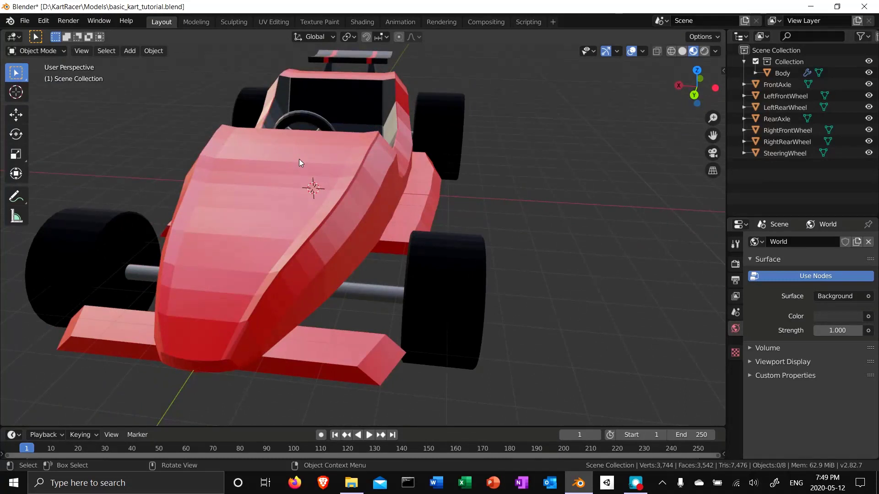
{"action": "key", "text": "ctrl+s"}
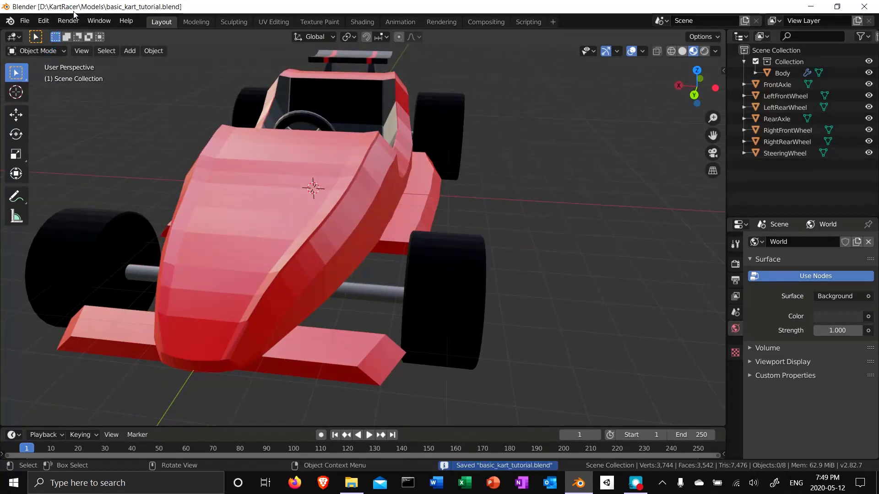
{"action": "left_click", "coordinate": [24, 23]}
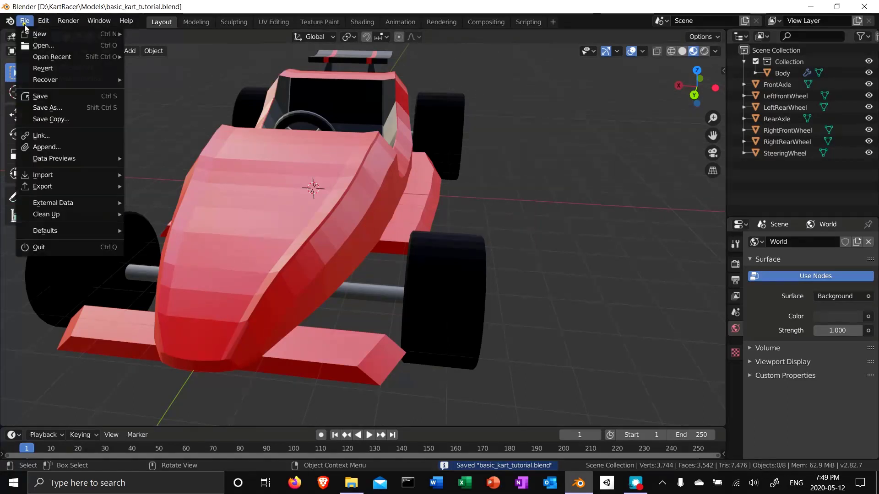
{"action": "mouse_move", "coordinate": [60, 185]}
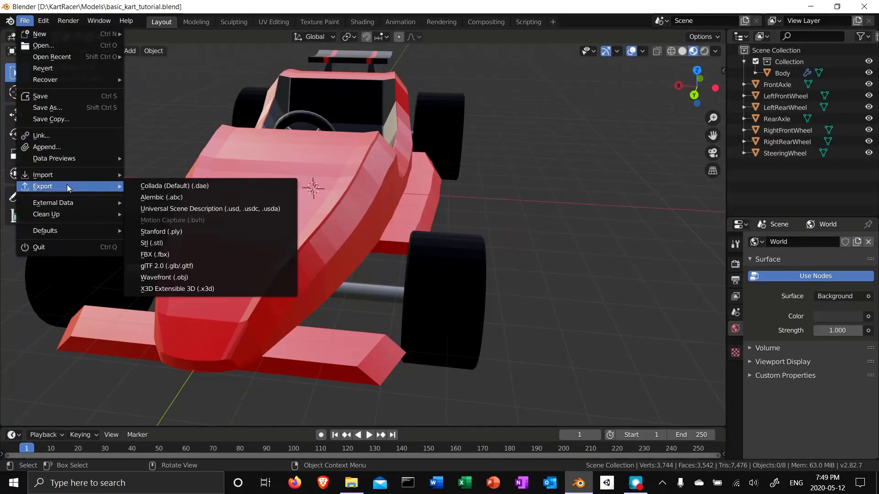
{"action": "left_click", "coordinate": [164, 256]}
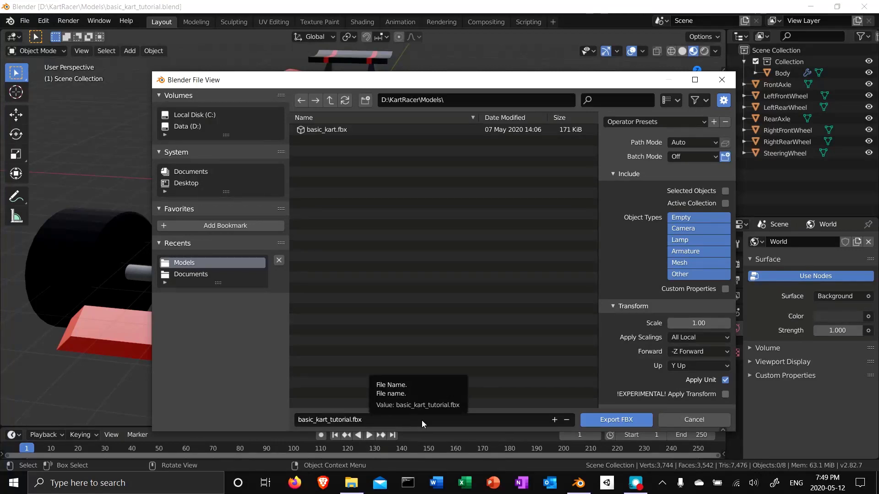
{"action": "left_click", "coordinate": [602, 420]}
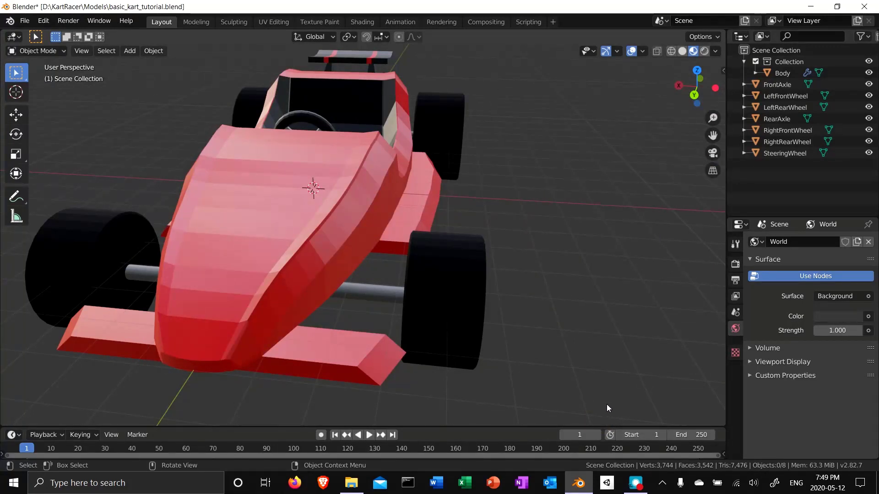
Switch to Unity Hub and open the KartRacer project
{"action": "left_click", "coordinate": [607, 484]}
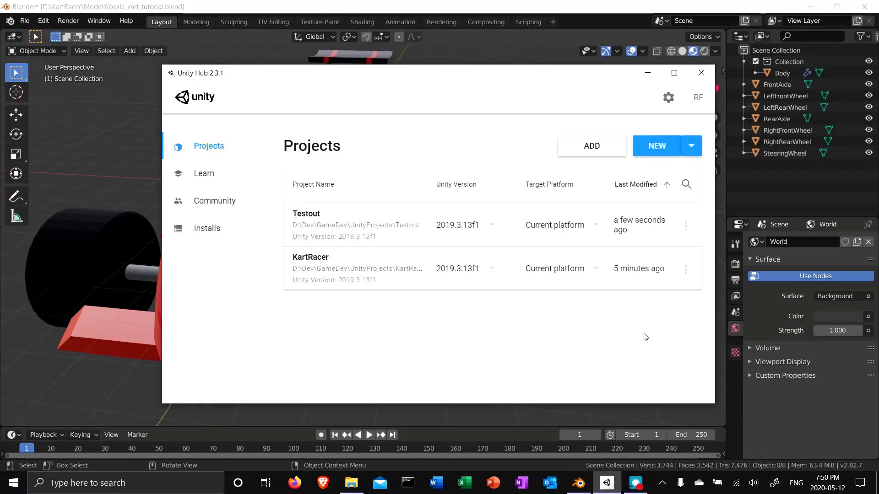
{"action": "left_click", "coordinate": [391, 274]}
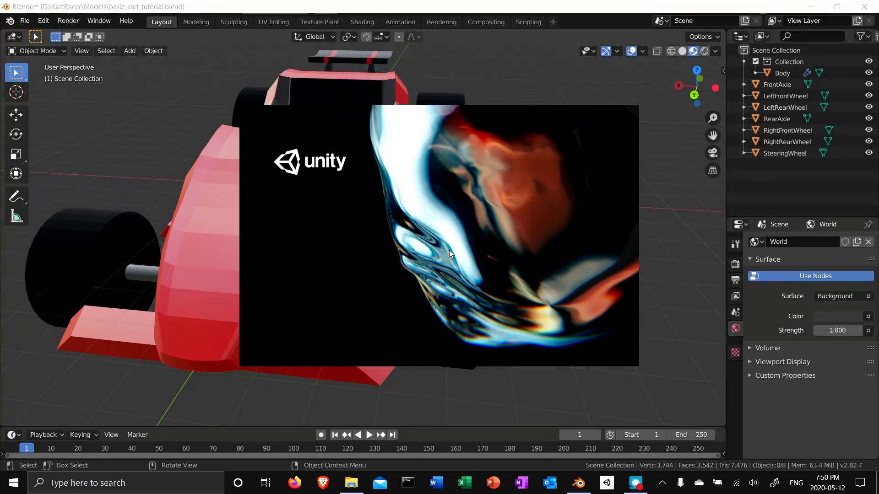
Switch to File Explorer and open the Models folder inside KartRacer on the D: drive
{"action": "left_click", "coordinate": [351, 483]}
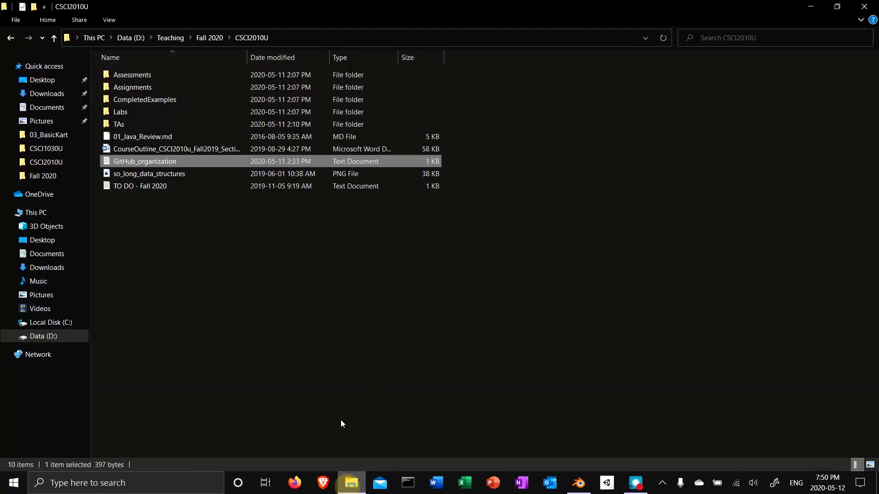
{"action": "left_click", "coordinate": [130, 38]}
{"action": "left_click", "coordinate": [134, 101]}
{"action": "double_click", "coordinate": [134, 100]}
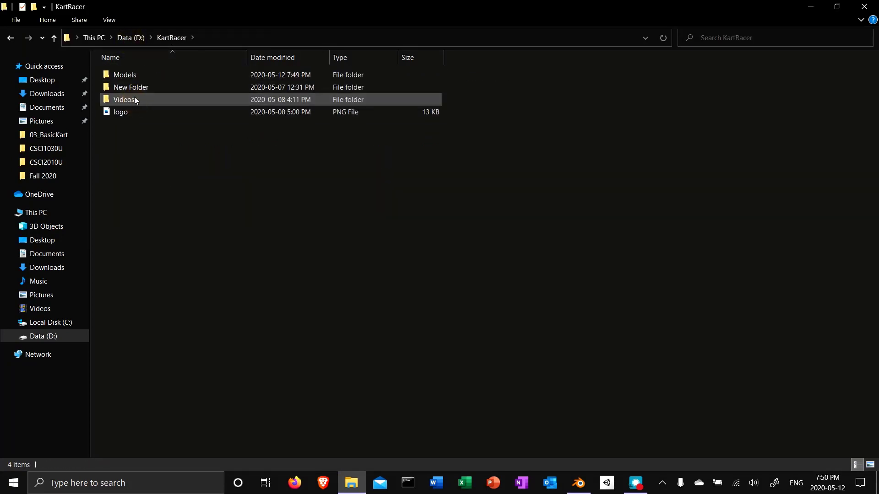
{"action": "double_click", "coordinate": [131, 98]}
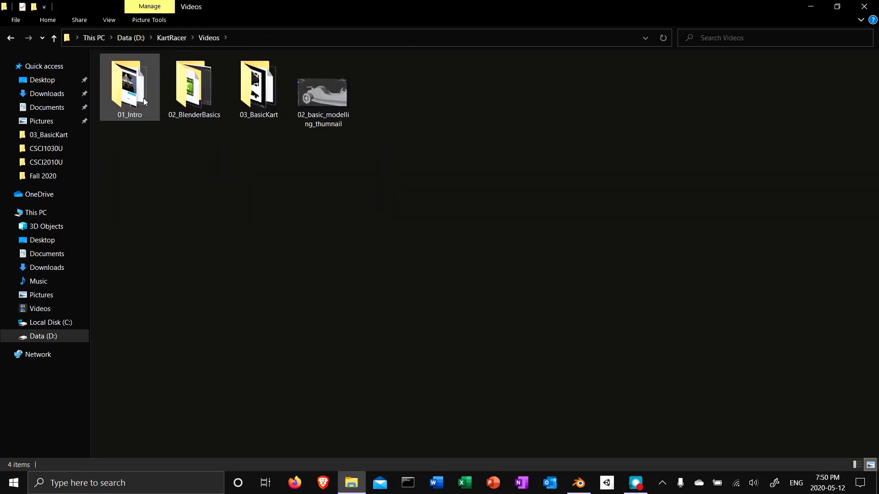
{"action": "left_click", "coordinate": [172, 38]}
{"action": "double_click", "coordinate": [123, 78]}
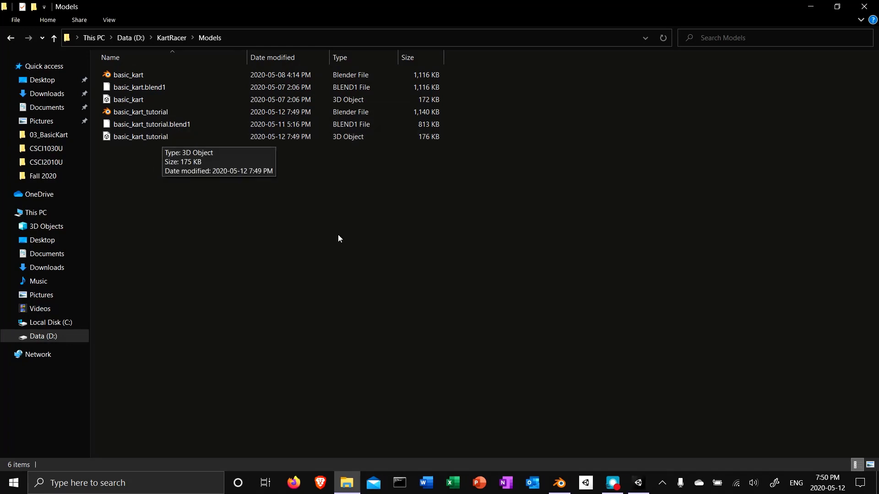
Switch to the Unity editor and import the basic_kart_tutorial FBX file from the Models folder into the project's Assets
{"action": "left_click", "coordinate": [638, 483]}
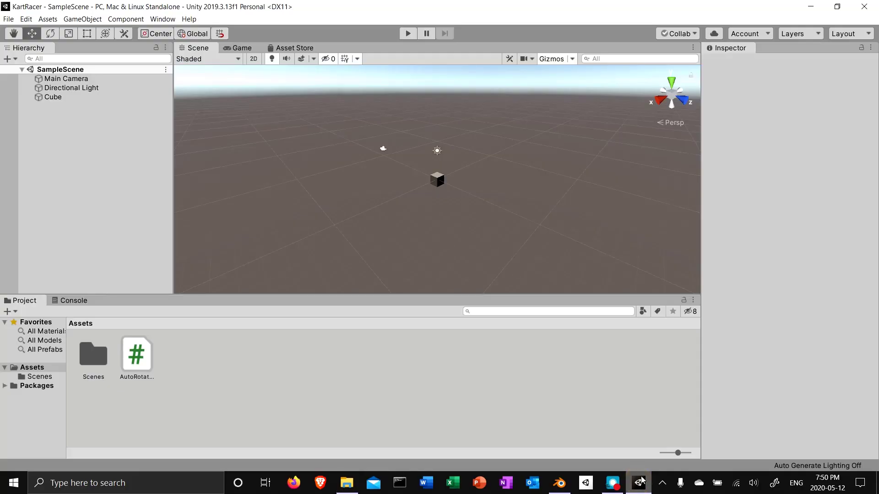
{"action": "left_click_drag", "start_coordinate": [277, 15], "coordinate": [468, 46]}
{"action": "left_click_drag", "start_coordinate": [157, 141], "coordinate": [390, 407]}
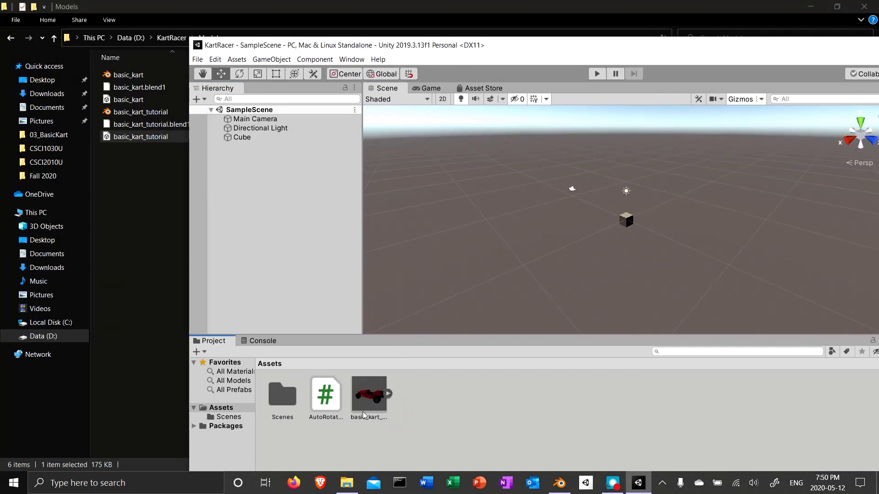
{"action": "double_click", "coordinate": [596, 45]}
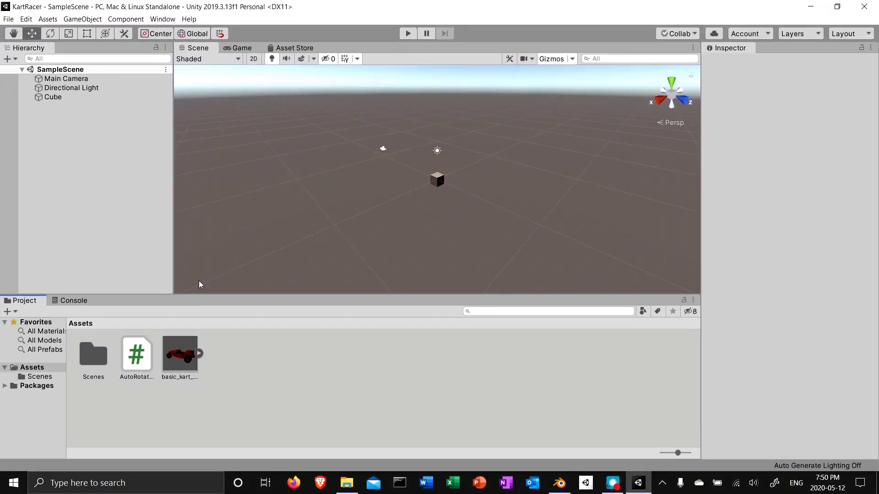
Delete the Cube from SampleScene
{"action": "left_click", "coordinate": [59, 97]}
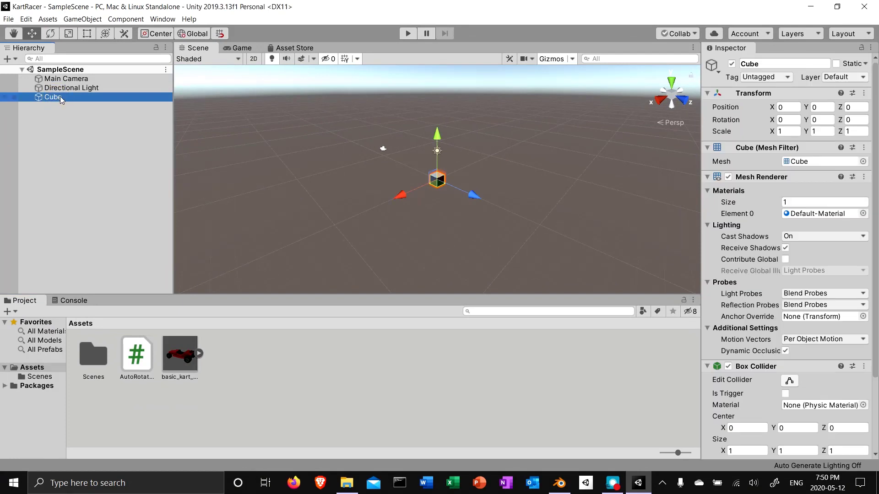
{"action": "key", "text": "Delete"}
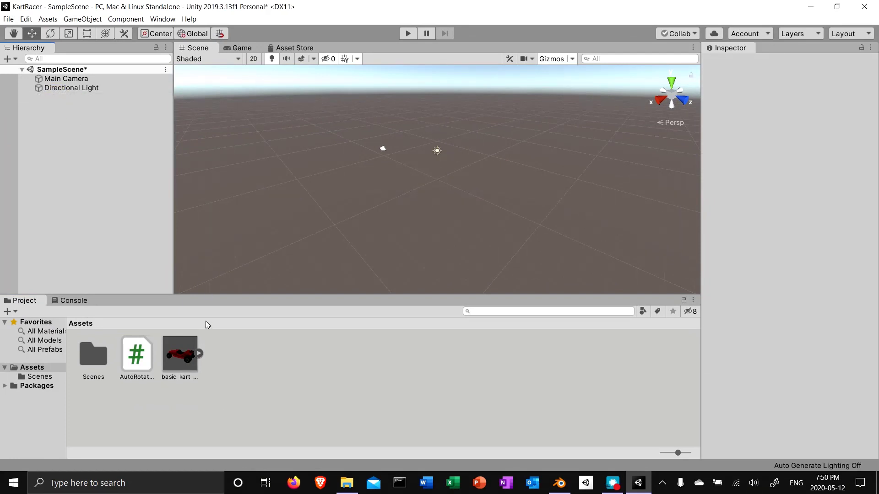
Start extracting the embedded materials of the basic_kart_tutorial asset and create a Materials folder inside Assets
{"action": "left_click", "coordinate": [178, 359]}
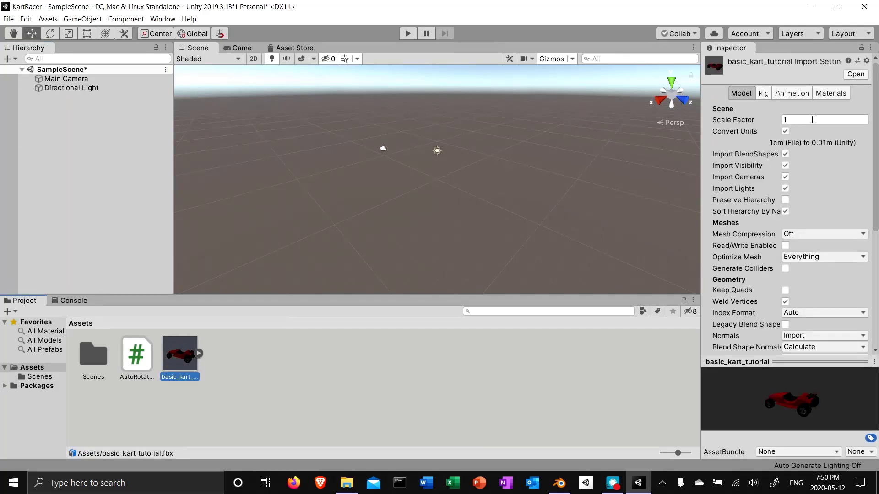
{"action": "left_click", "coordinate": [831, 93]}
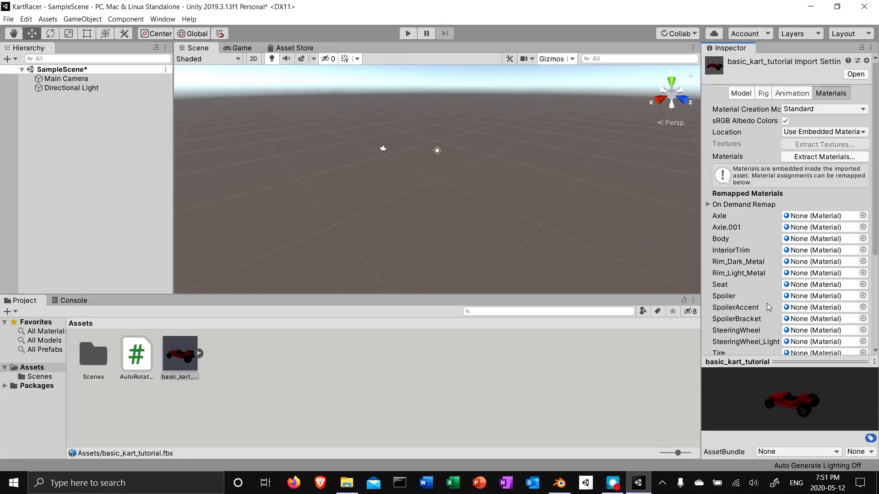
{"action": "scroll", "coordinate": [877, 234], "scroll_direction": "down", "scroll_amount": 1}
{"action": "scroll", "coordinate": [876, 234], "scroll_direction": "down", "scroll_amount": 3}
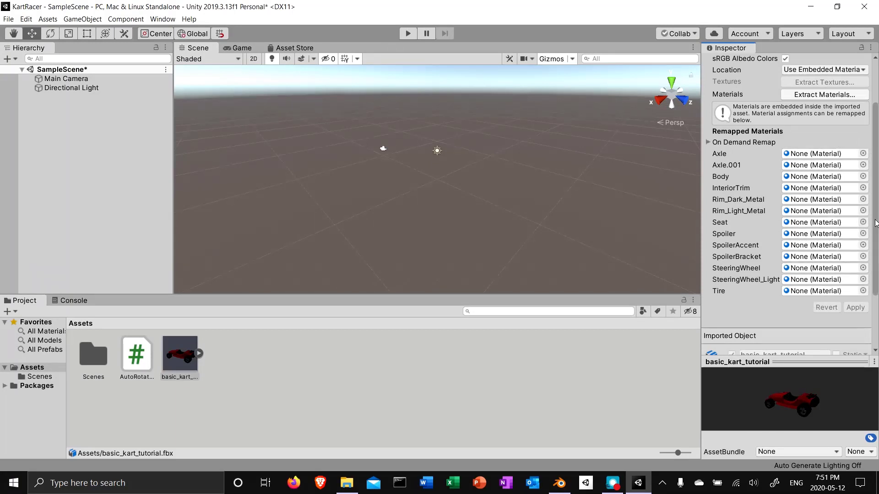
{"action": "scroll", "coordinate": [872, 156], "scroll_direction": "up", "scroll_amount": 3}
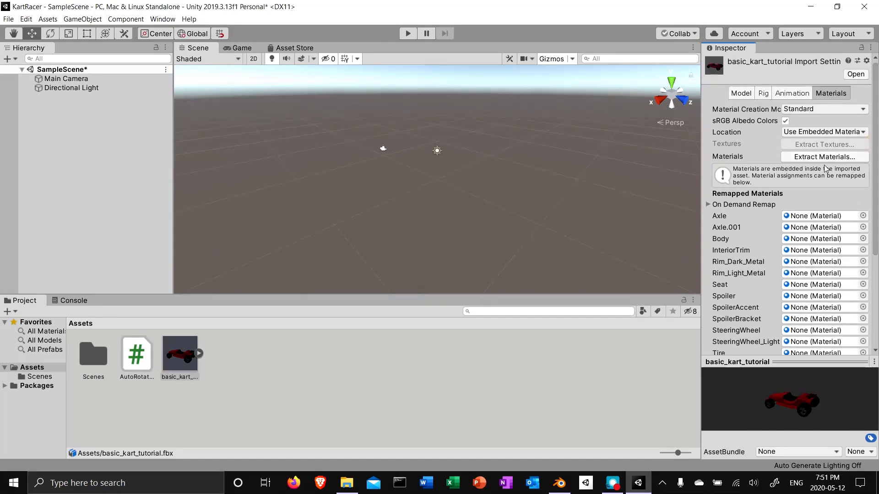
{"action": "left_click", "coordinate": [822, 158]}
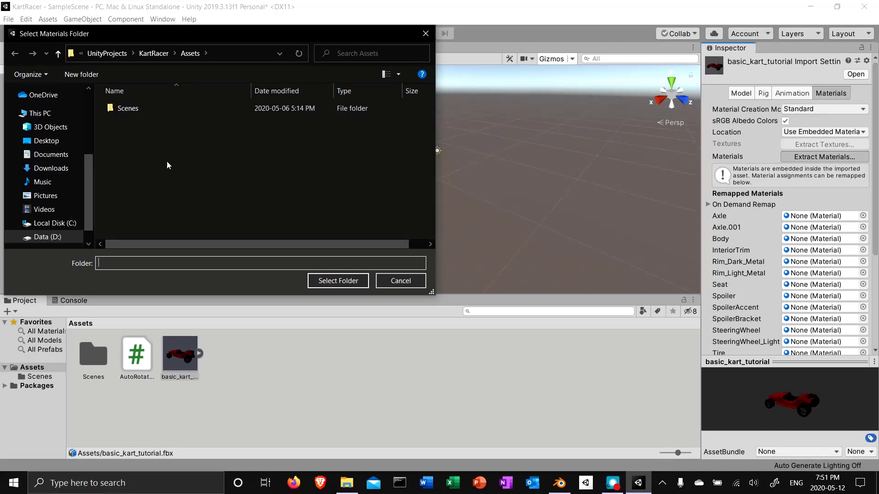
{"action": "left_click", "coordinate": [84, 74]}
{"action": "type", "text": "Materials"}
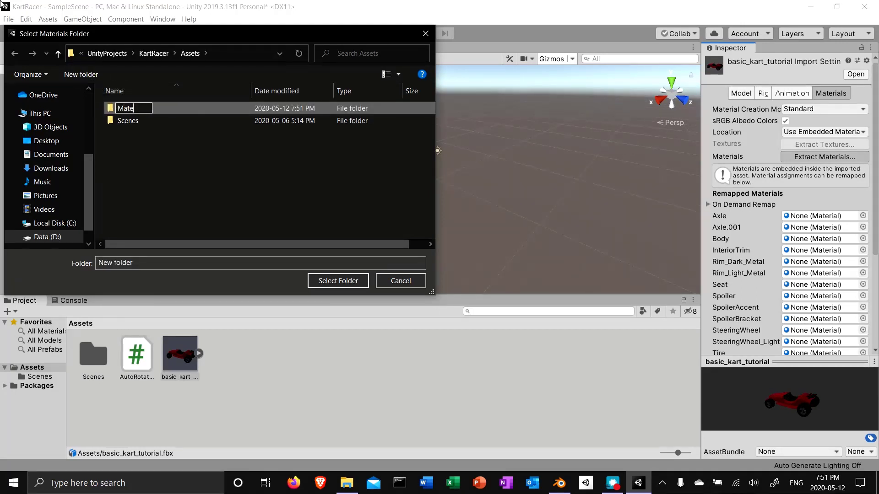
{"action": "key", "text": "Return"}
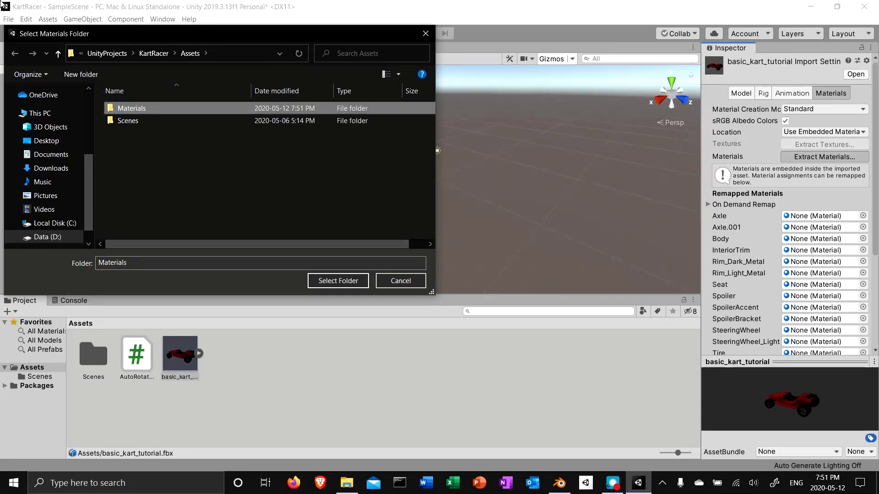
Create a BasicKart subfolder inside Materials and extract the kart's materials into it
{"action": "key", "text": "Return"}
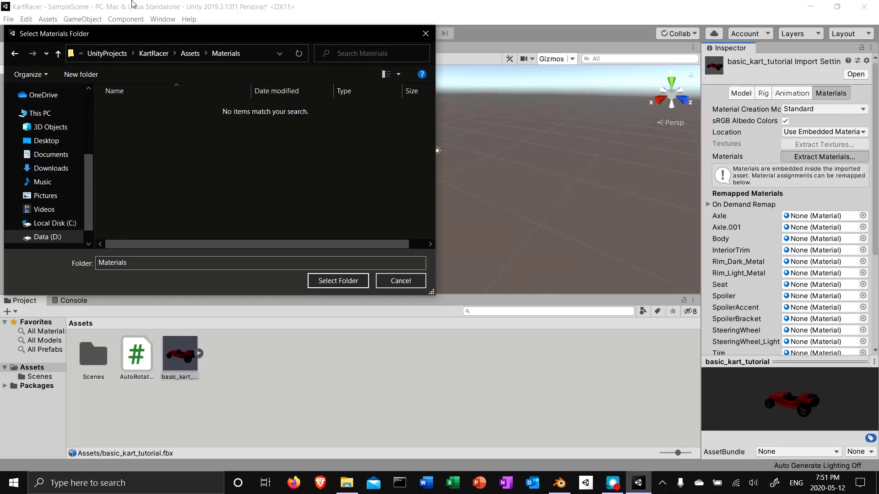
{"action": "left_click", "coordinate": [84, 74]}
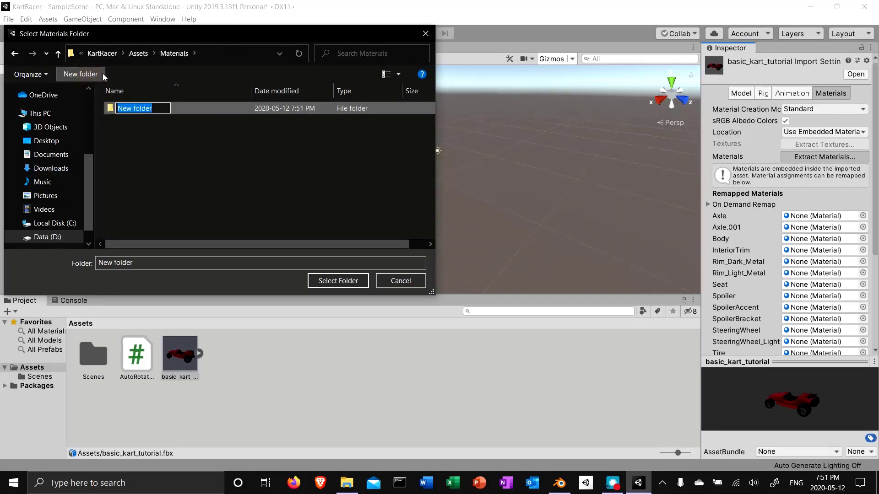
{"action": "type", "text": "BasicKart"}
{"action": "key", "text": "Return"}
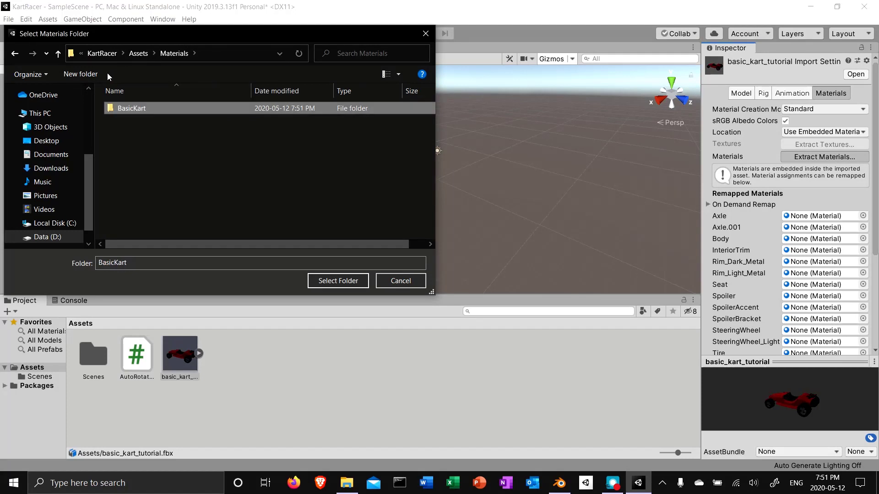
{"action": "double_click", "coordinate": [128, 108]}
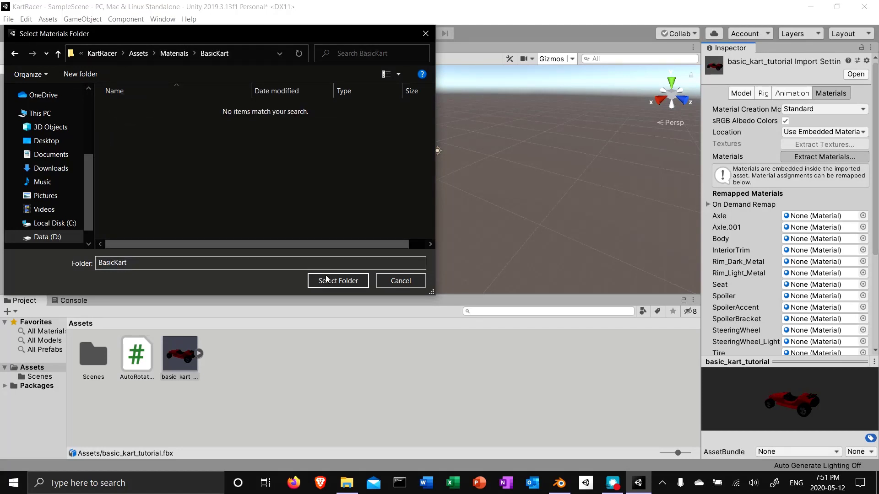
{"action": "left_click", "coordinate": [330, 281]}
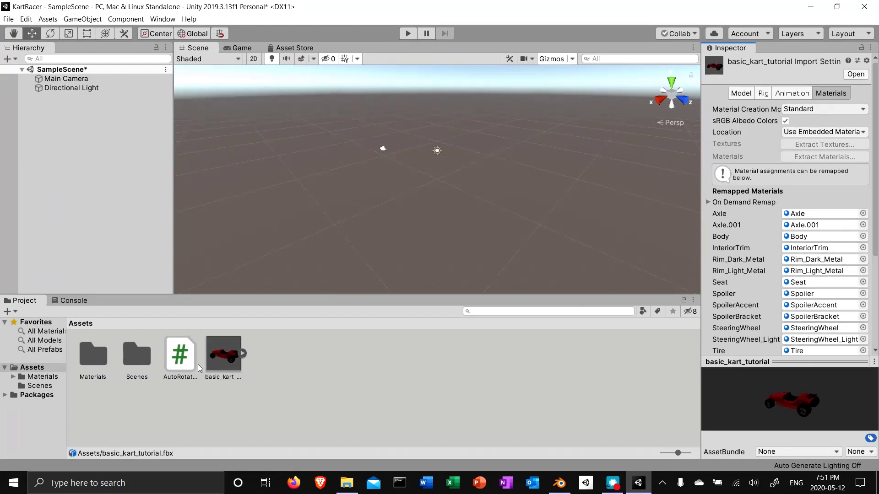
Place the basic_kart_tutorial model in the scene and order it below Directional Light in the hierarchy
{"action": "left_click_drag", "start_coordinate": [218, 359], "coordinate": [412, 158]}
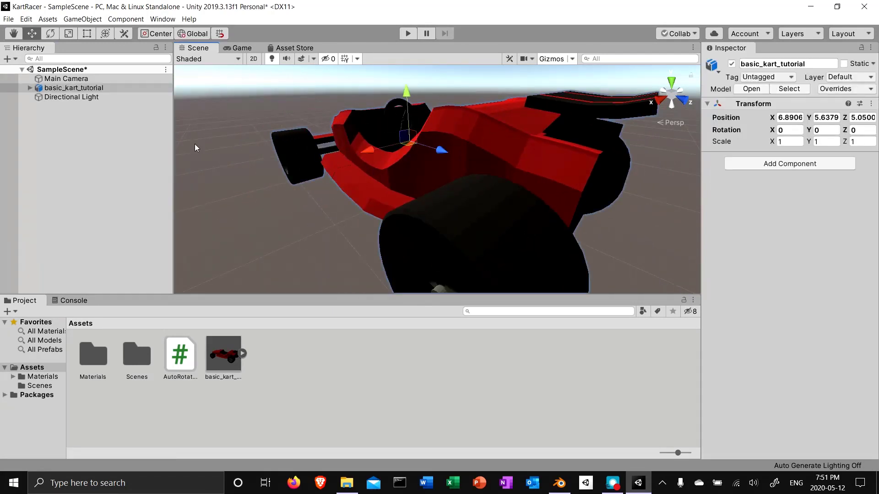
{"action": "left_click_drag", "start_coordinate": [83, 87], "coordinate": [81, 103]}
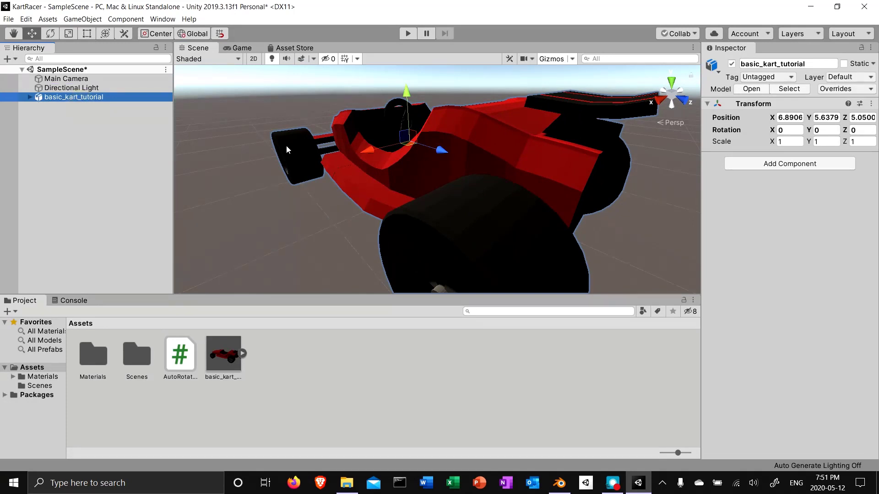
{"action": "middle_click_drag", "start_coordinate": [309, 184], "coordinate": [369, 193]}
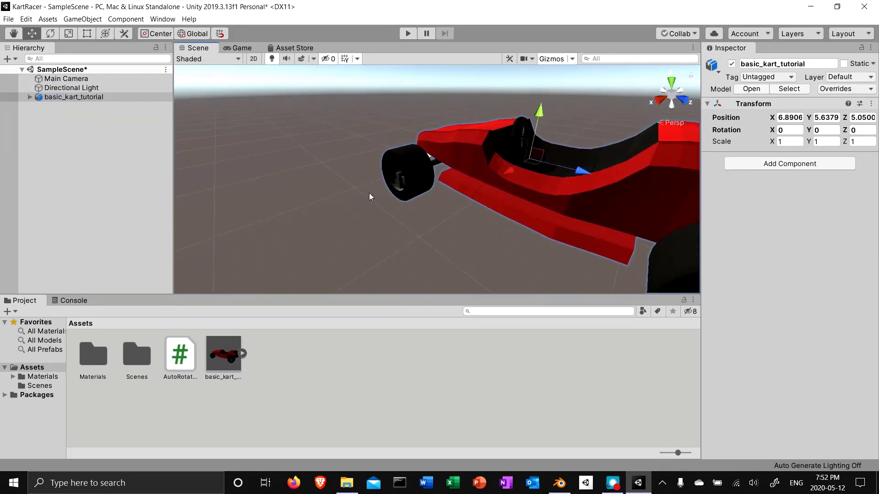
{"action": "left_click_drag", "start_coordinate": [369, 193], "coordinate": [519, 210], "text": "alt"}
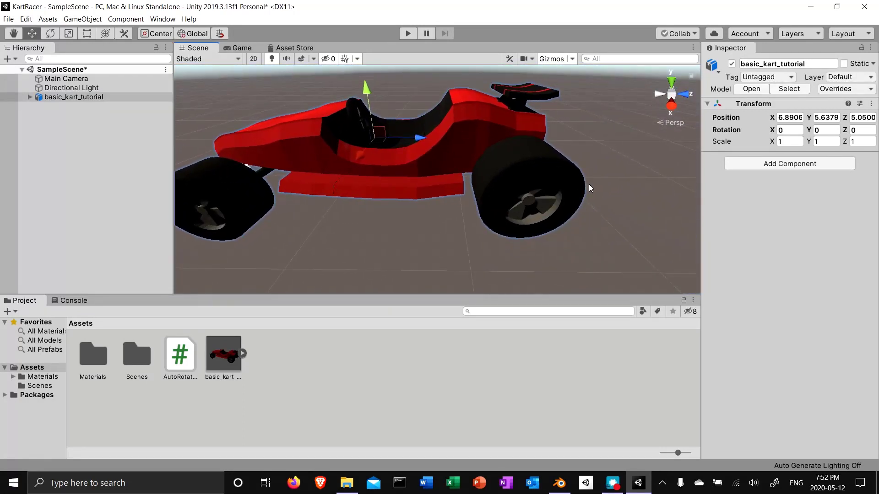
{"action": "right_click_drag", "start_coordinate": [476, 171], "coordinate": [460, 219]}
{"action": "middle_click_drag", "start_coordinate": [514, 180], "coordinate": [526, 220]}
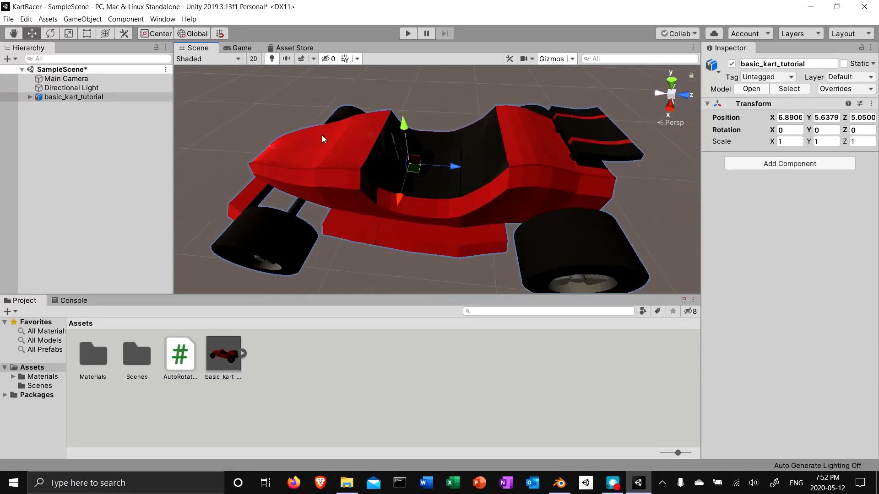
Set the Directional Light's intensity to 2.5
{"action": "left_click", "coordinate": [81, 88]}
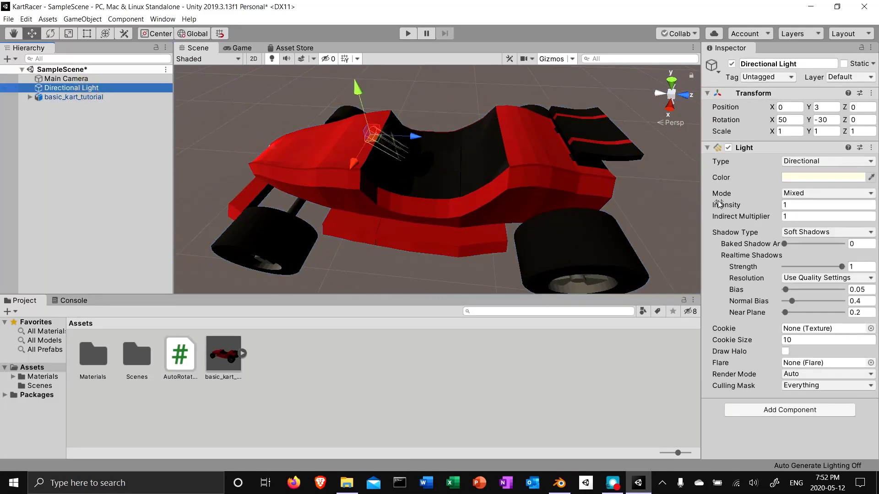
{"action": "left_click", "coordinate": [789, 206]}
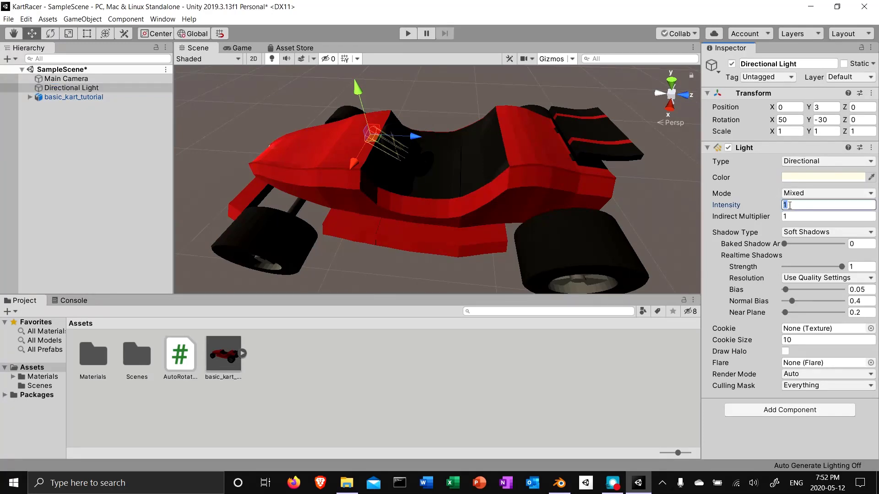
{"action": "type", "text": "2.5"}
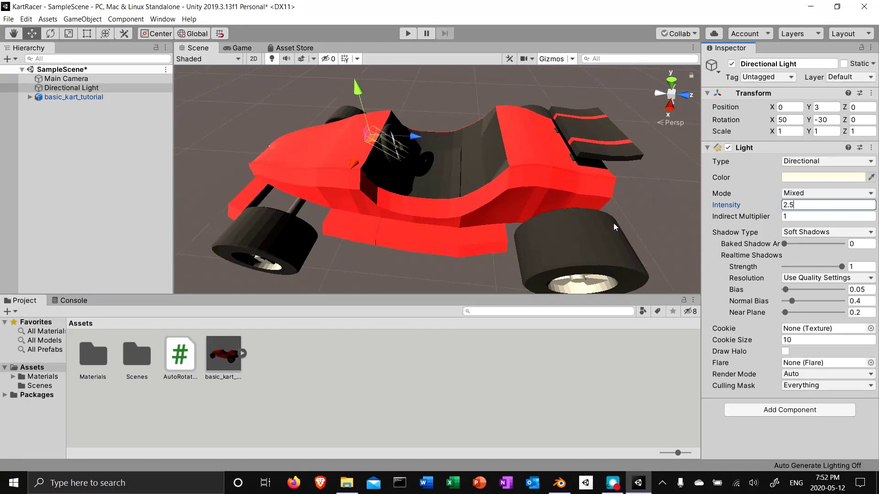
Raise the Directional Light to a Y position of about 14.04 and turn its Y rotation to about -47.54
{"action": "left_click_drag", "start_coordinate": [654, 207], "coordinate": [411, 210], "text": "alt"}
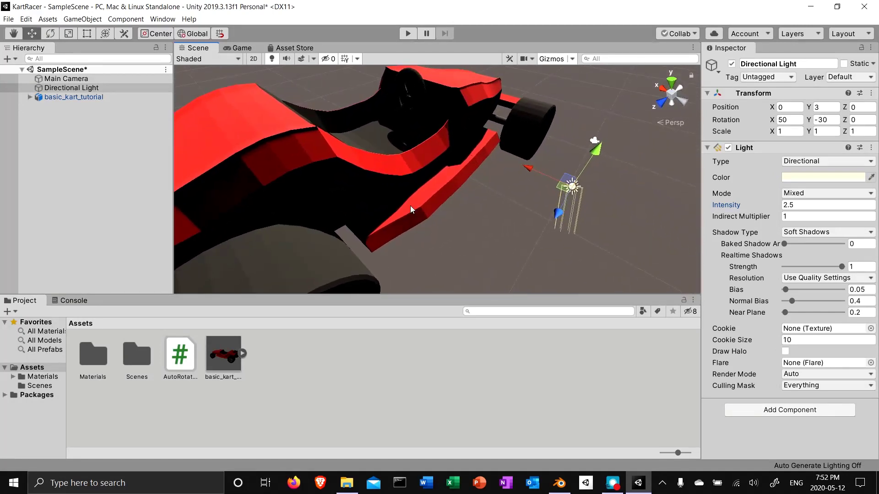
{"action": "left_click_drag", "start_coordinate": [595, 155], "coordinate": [631, 102]}
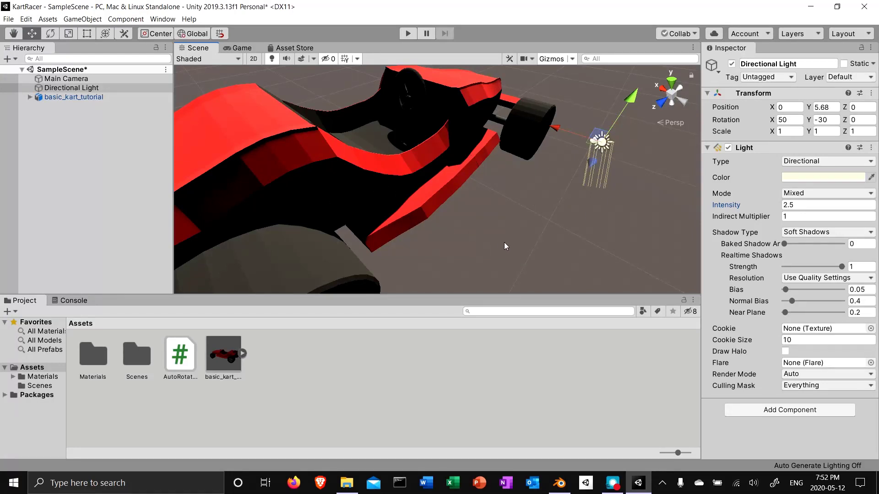
{"action": "left_click_drag", "start_coordinate": [505, 245], "coordinate": [853, 160], "text": "alt"}
{"action": "scroll", "coordinate": [852, 160], "scroll_direction": "up", "scroll_amount": 7, "text": "alt"}
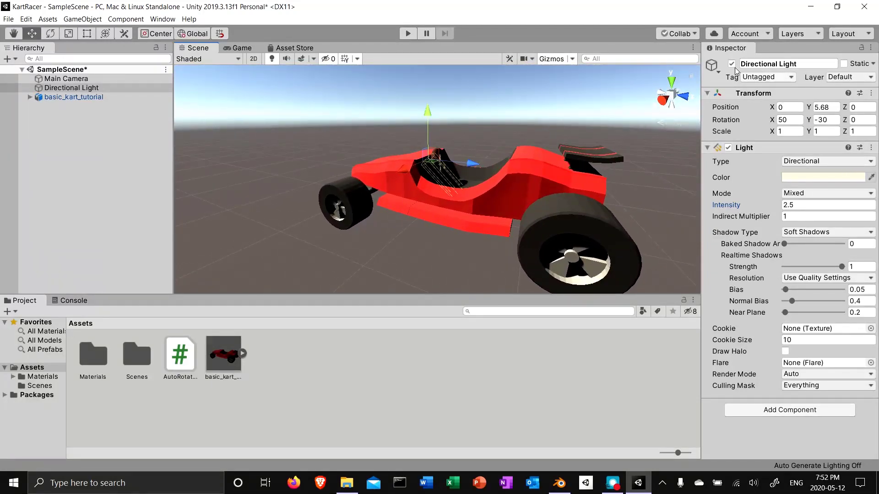
{"action": "left_click_drag", "start_coordinate": [426, 113], "coordinate": [419, 68]}
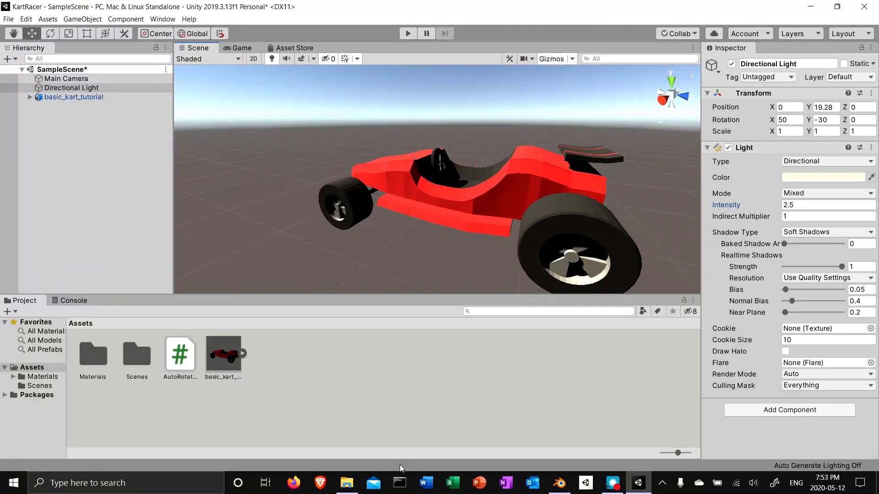
{"action": "left_click_drag", "start_coordinate": [446, 482], "coordinate": [455, 35]}
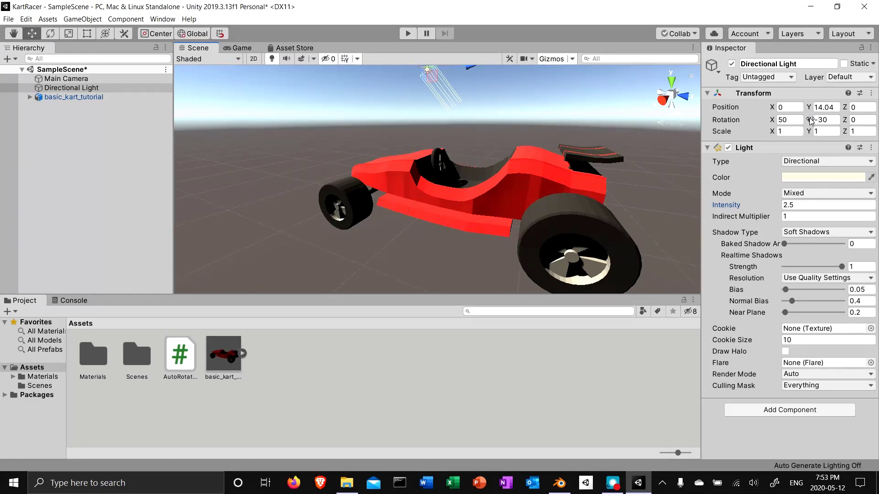
{"action": "left_click_drag", "start_coordinate": [810, 120], "coordinate": [468, 179]}
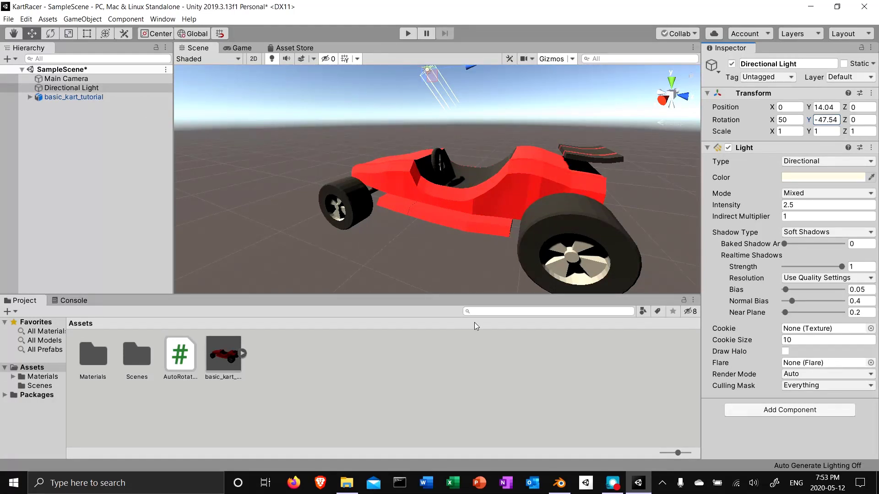
Set the Metallic value of the Body material in Materials/BasicKart to about 0.38 and save the scene
{"action": "double_click", "coordinate": [87, 361]}
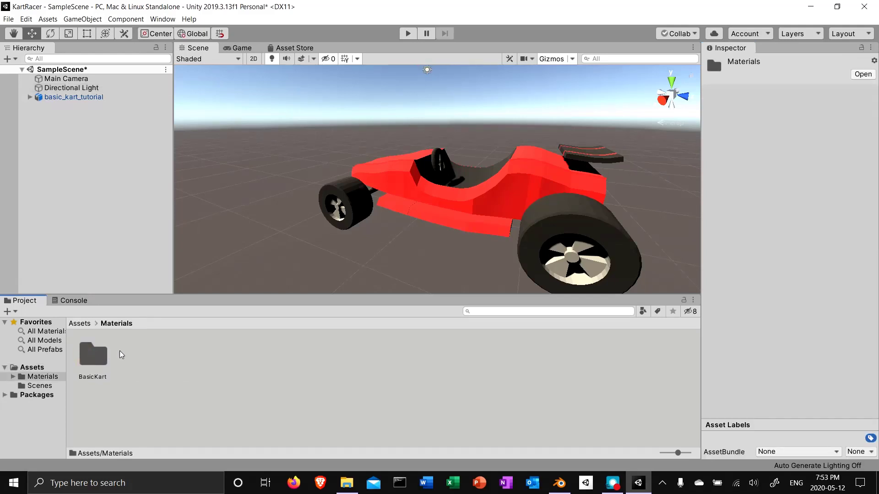
{"action": "double_click", "coordinate": [81, 359]}
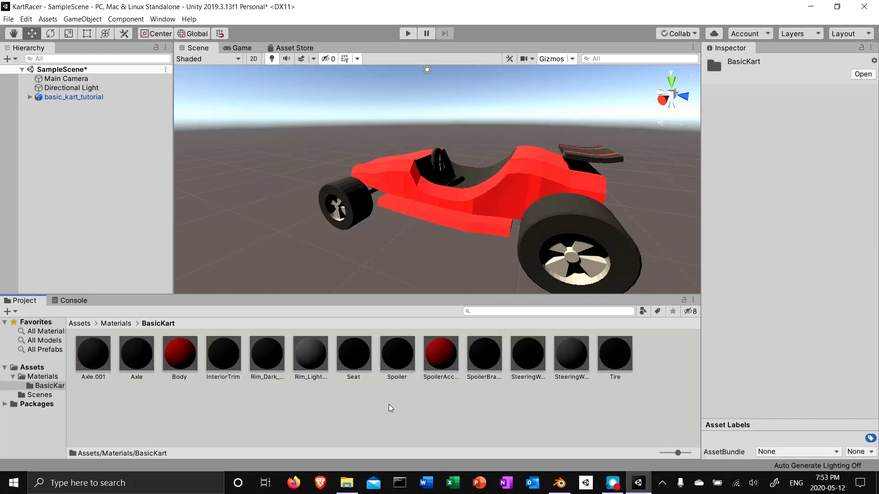
{"action": "left_click", "coordinate": [178, 353]}
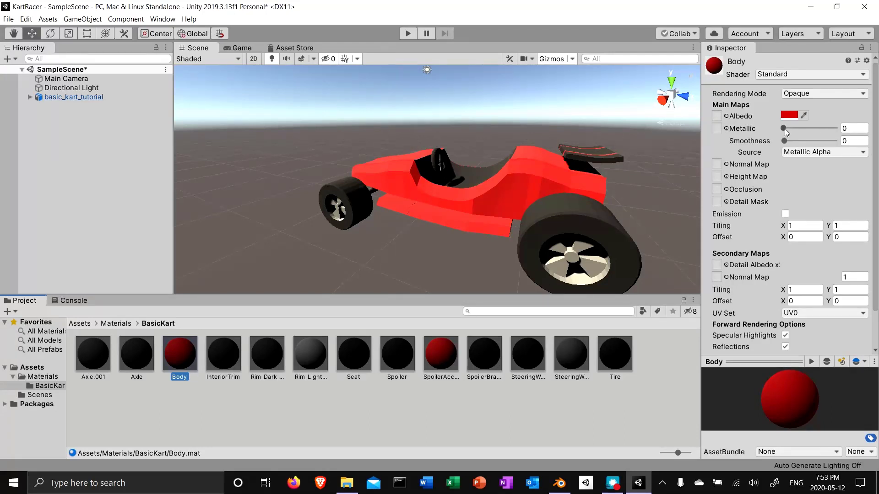
{"action": "left_click_drag", "start_coordinate": [785, 128], "coordinate": [806, 137]}
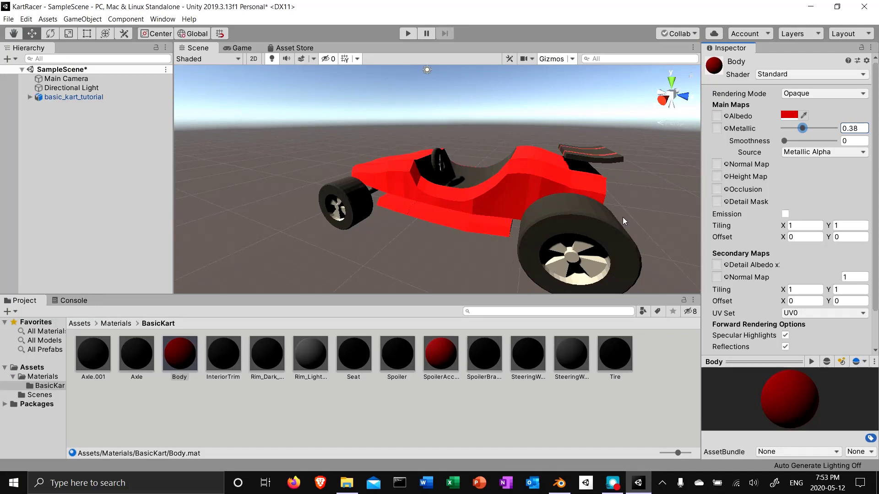
{"action": "left_click_drag", "start_coordinate": [656, 214], "coordinate": [589, 223], "text": "alt"}
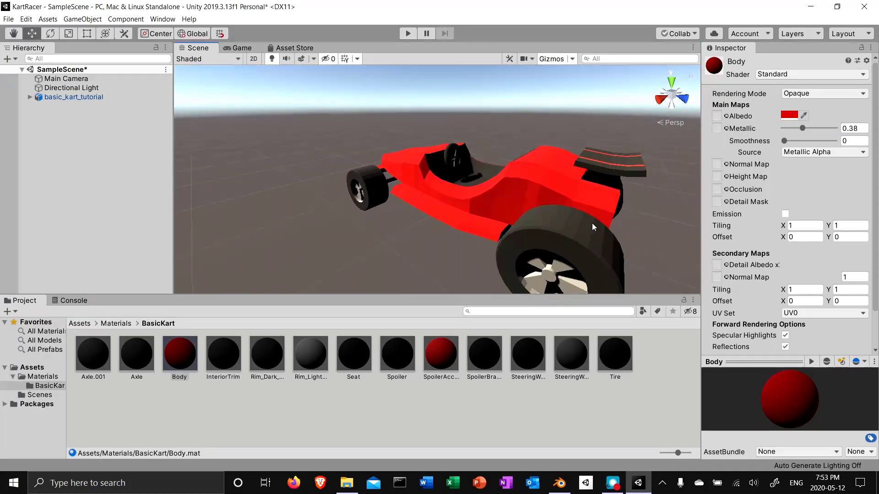
{"action": "key", "text": "ctrl+s"}
{"action": "left_click", "coordinate": [614, 487]}
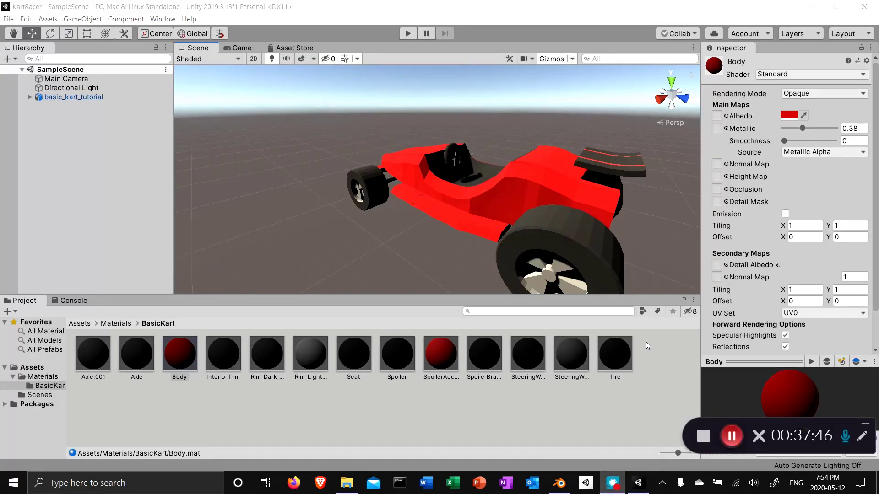